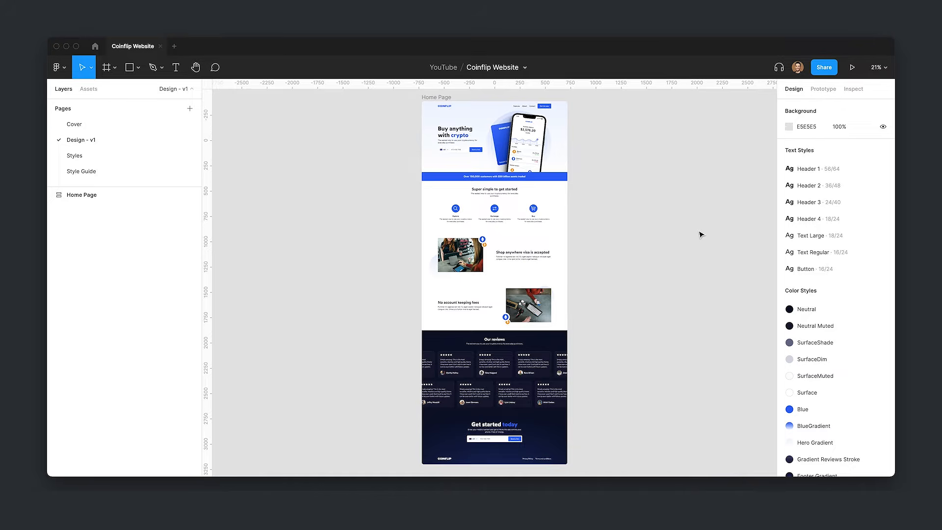
Step: Rename the 64px Grid style to "Desktop Grid - 64px"
{"action": "scroll", "coordinate": [883, 172], "scroll_direction": "down", "scroll_amount": 5}
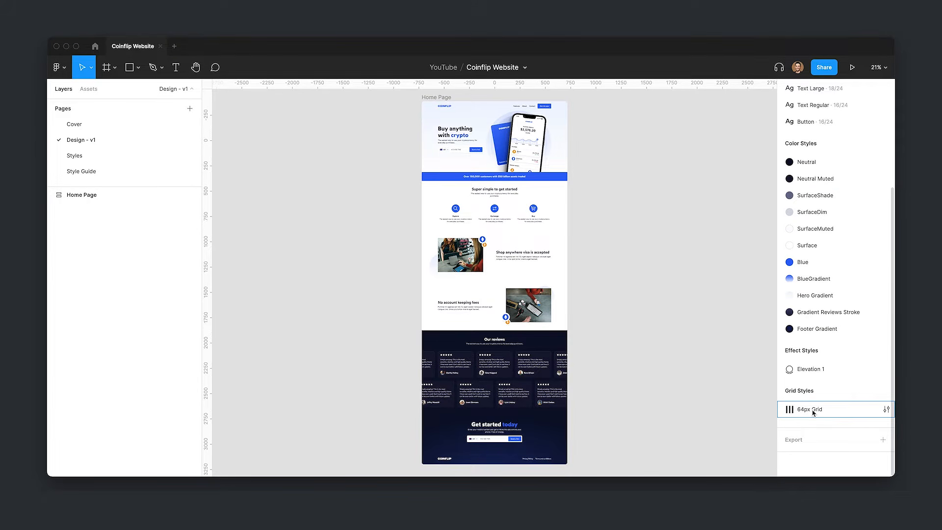
{"action": "left_click", "coordinate": [886, 408]}
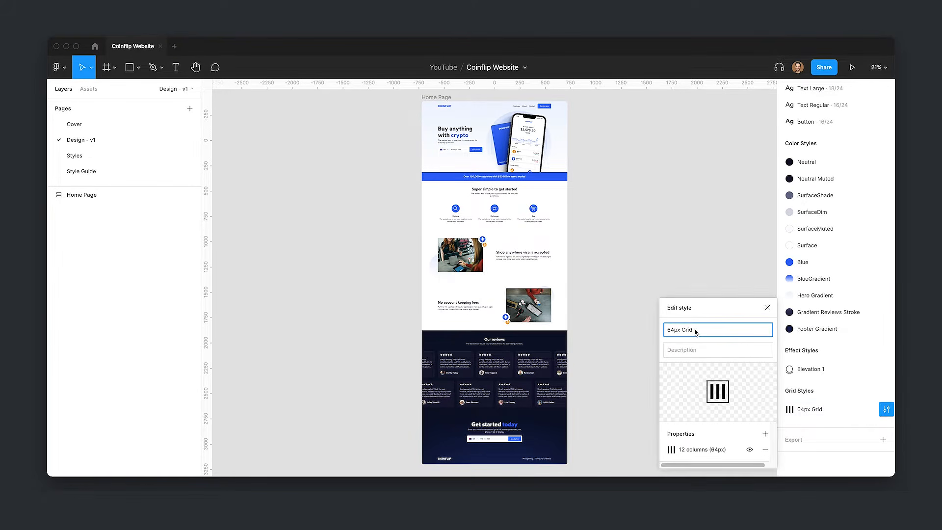
{"action": "type", "text": "Desktop"}
{"action": "double_click", "coordinate": [696, 330]}
{"action": "key", "text": "BackSpace"}
{"action": "type", "text": "64px"}
{"action": "left_click", "coordinate": [609, 207]}
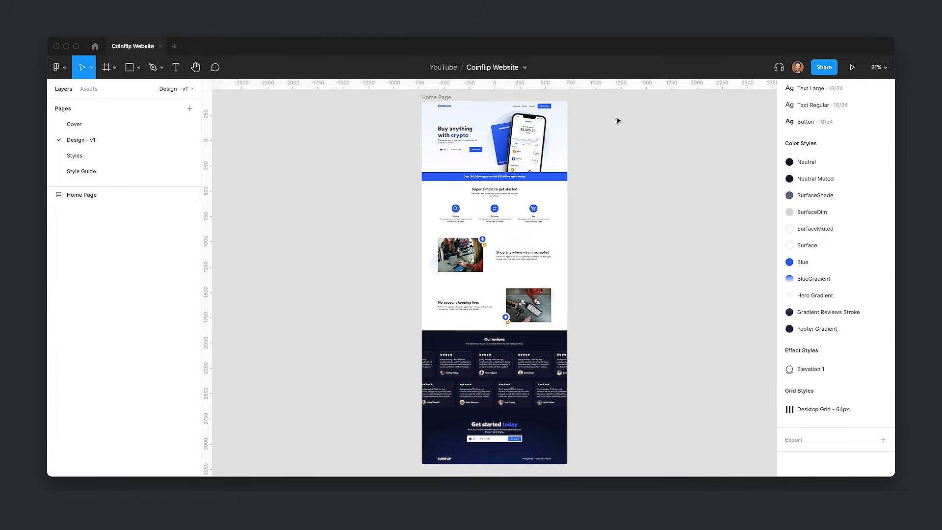
Step: Add a 360 × 800 Android Large frame beside the Home Page frame, aligned with its top edge
{"action": "key", "text": "f"}
{"action": "left_click", "coordinate": [799, 123]}
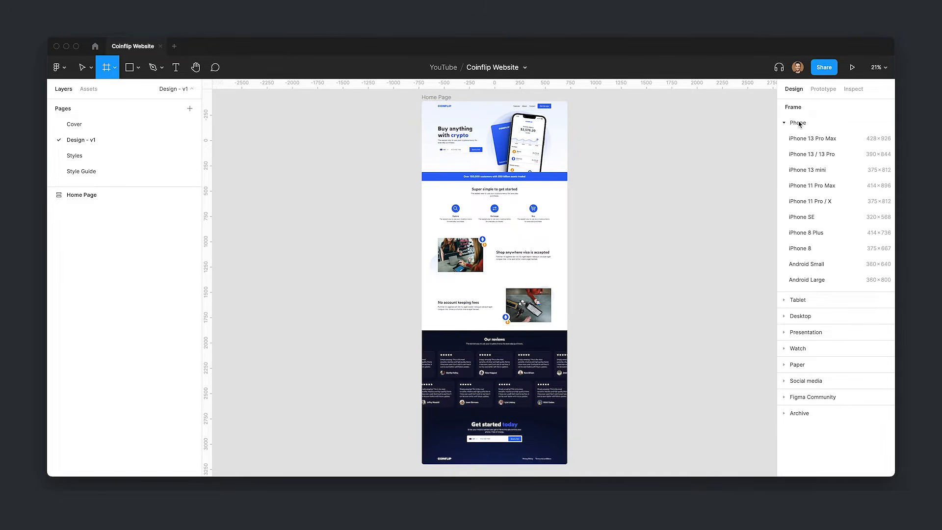
{"action": "left_click", "coordinate": [849, 282]}
{"action": "left_click_drag", "start_coordinate": [589, 211], "coordinate": [602, 156]}
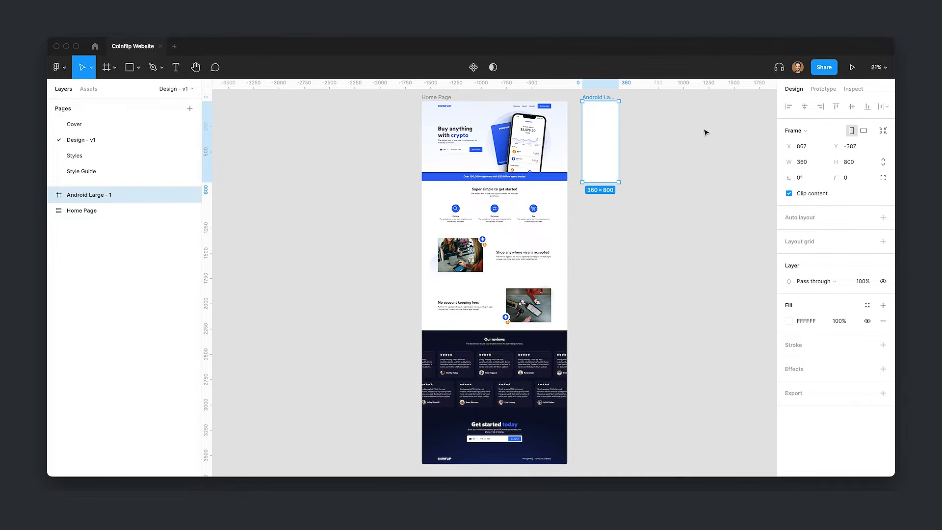
{"action": "left_click_drag", "start_coordinate": [704, 133], "coordinate": [676, 194]}
{"action": "scroll", "coordinate": [526, 164], "scroll_direction": "up", "scroll_amount": 8}
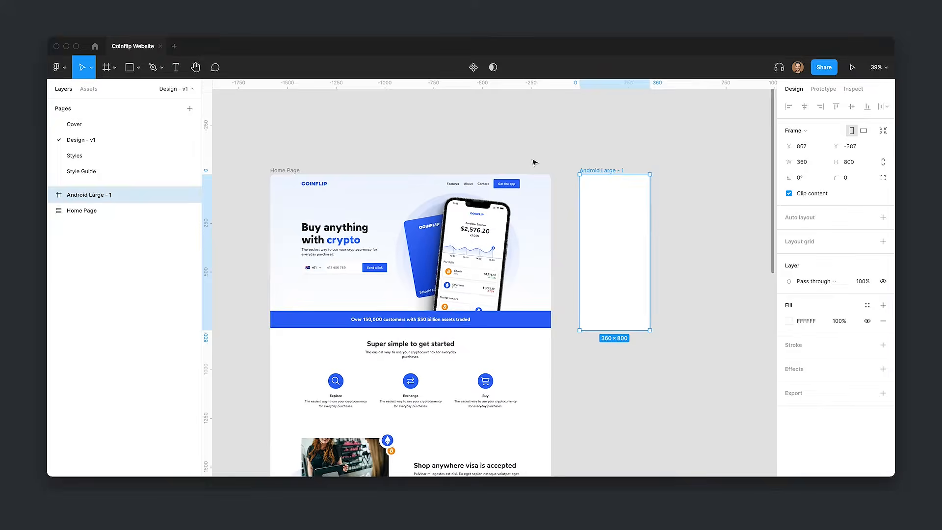
{"action": "scroll", "coordinate": [594, 143], "scroll_direction": "left", "scroll_amount": 2}
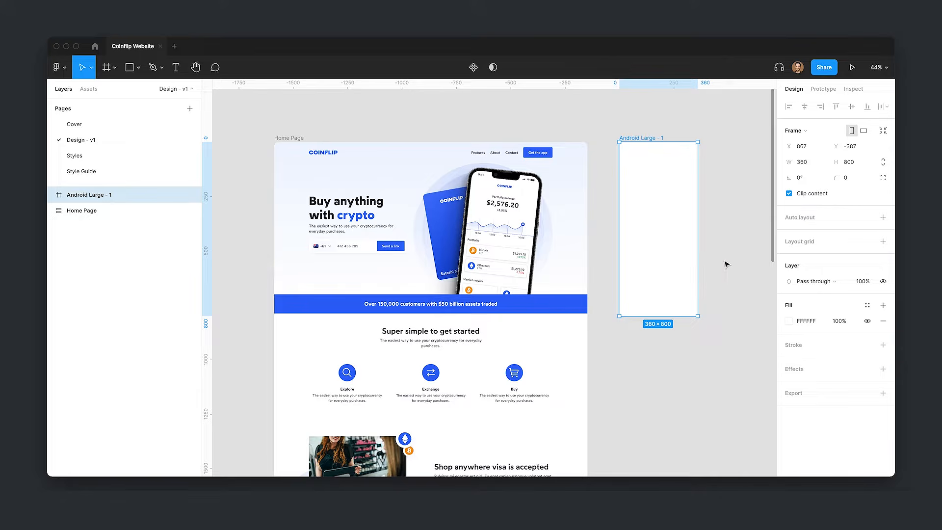
Step: Add a layout grid to the Android Large frame and change its type to columns
{"action": "left_click", "coordinate": [883, 241]}
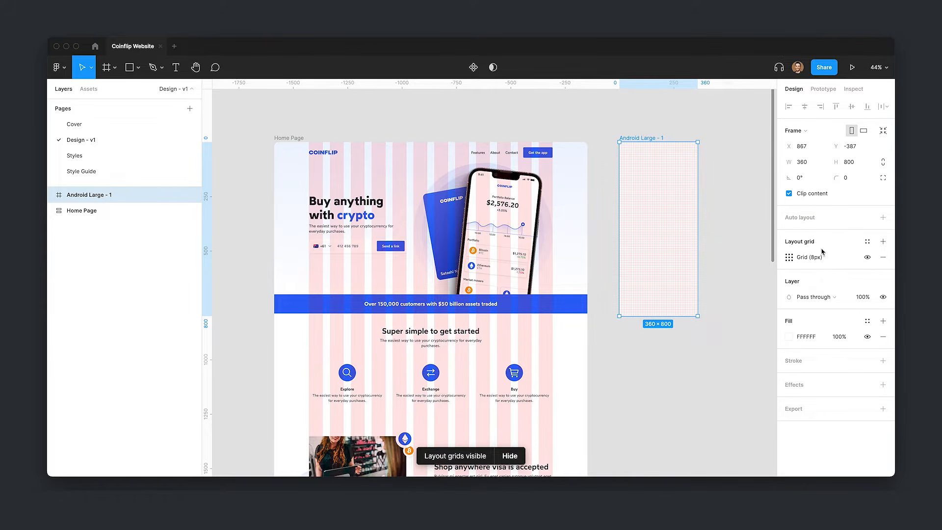
{"action": "left_click", "coordinate": [789, 257]}
{"action": "left_click", "coordinate": [684, 260]}
{"action": "left_click", "coordinate": [686, 270]}
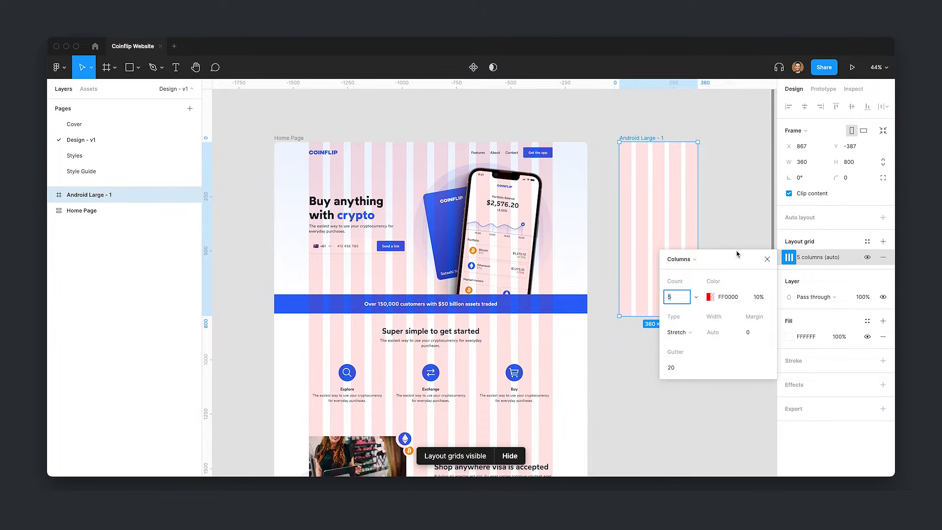
Step: Configure the layout grid with 4 centred columns, a width of 56 and a gutter of 24
{"action": "left_click", "coordinate": [678, 332]}
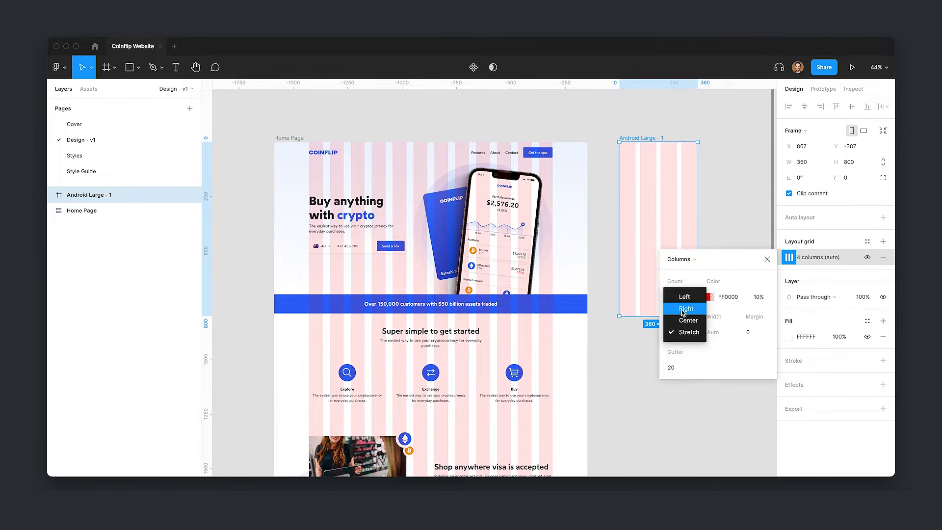
{"action": "left_click", "coordinate": [683, 321]}
{"action": "left_click", "coordinate": [715, 334]}
{"action": "type", "text": "56"}
{"action": "key", "text": "Tab"}
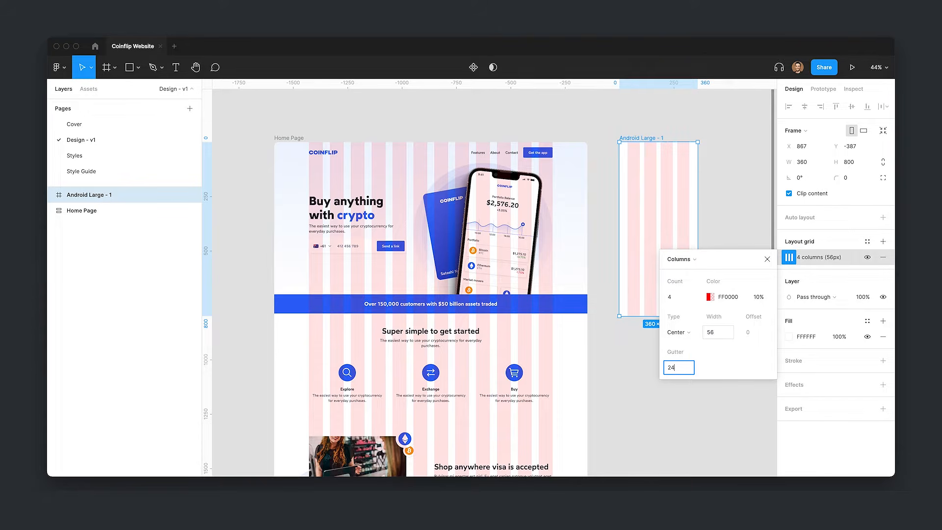
{"action": "key", "text": "Return"}
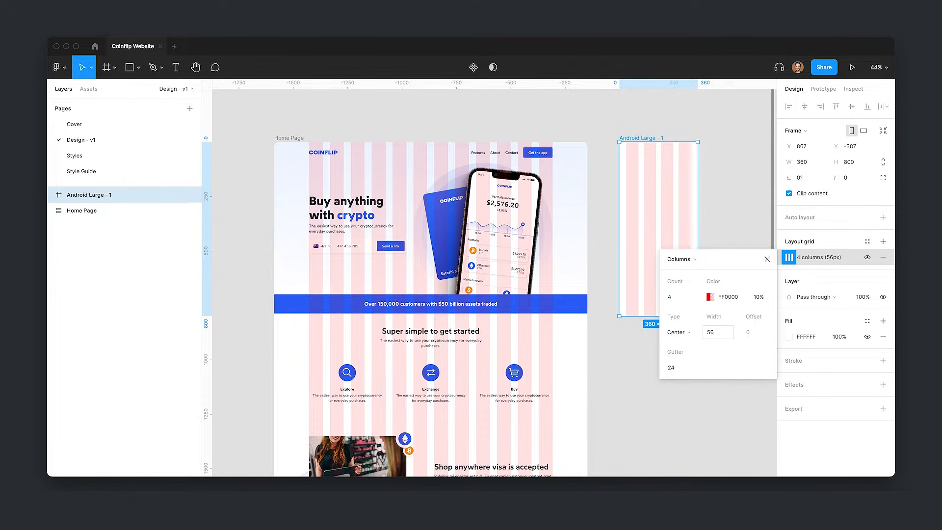
{"action": "left_click", "coordinate": [767, 259]}
Step: Save the frame's column grid as a new grid style named "Mobile Grid - 56px"
{"action": "left_click", "coordinate": [866, 241]}
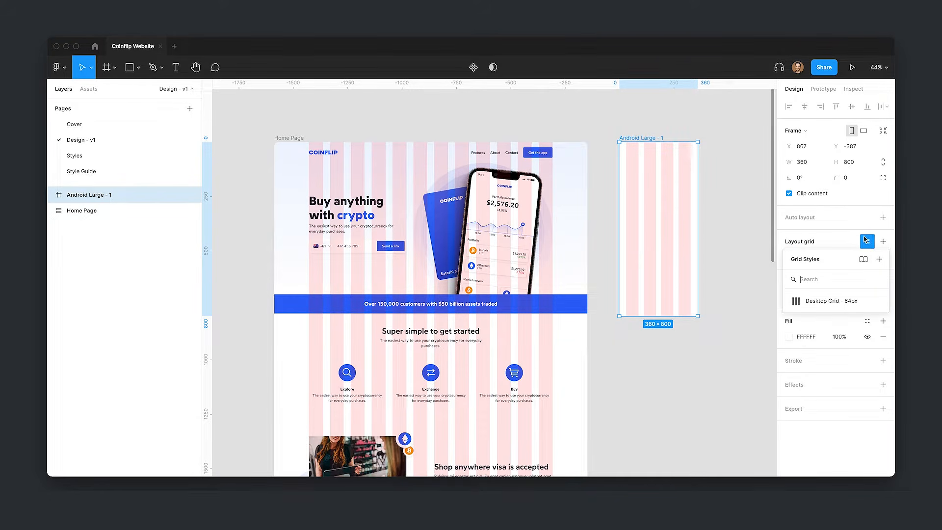
{"action": "left_click", "coordinate": [878, 259]}
{"action": "type", "text": "Mobile Grid - 56"}
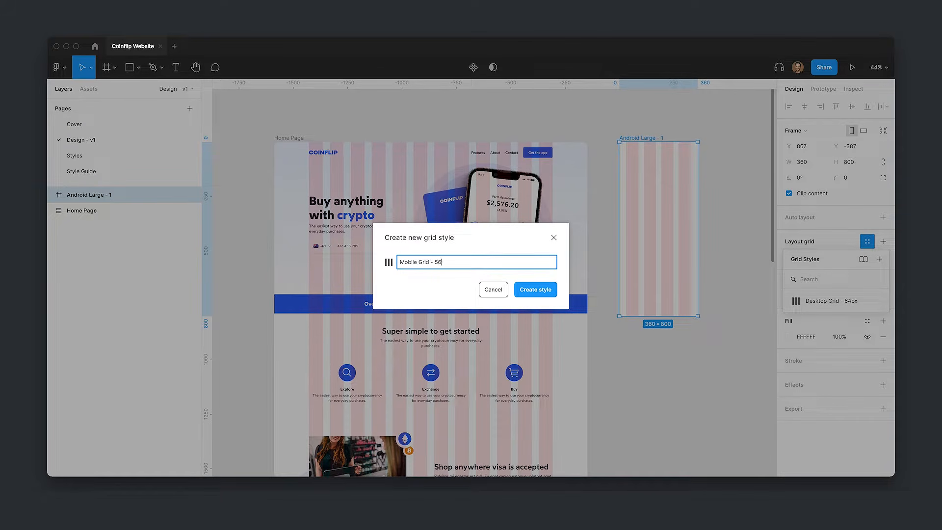
{"action": "type", "text": "px"}
{"action": "key", "text": "Return"}
Step: Rename the Android frame to "Android Large"
{"action": "left_click", "coordinate": [700, 213]}
{"action": "left_click", "coordinate": [671, 172]}
{"action": "key", "text": "ctrl+r"}
{"action": "key", "text": "Right"}
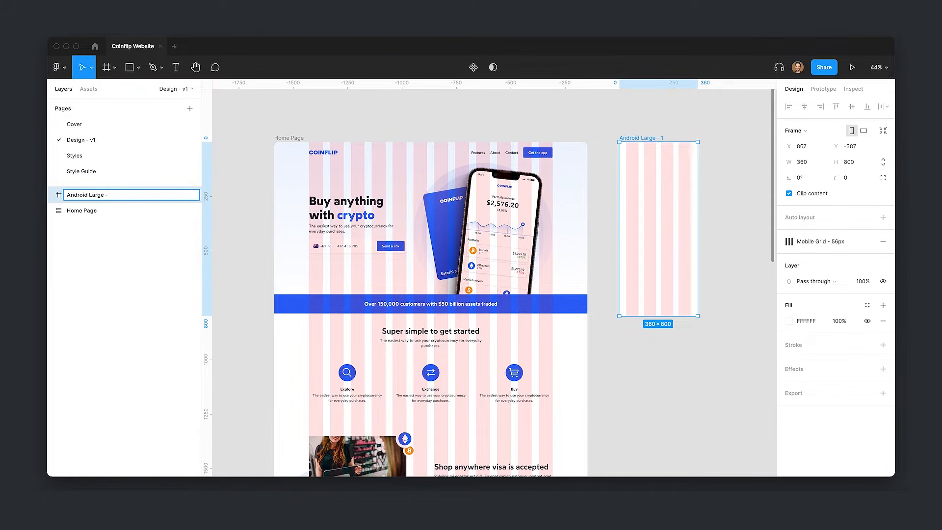
{"action": "key", "text": "Return"}
Step: Add an iPhone 11 Pro / X frame beside the Android Large frame and apply the "Mobile Grid - 56px" style to it
{"action": "key", "text": "f"}
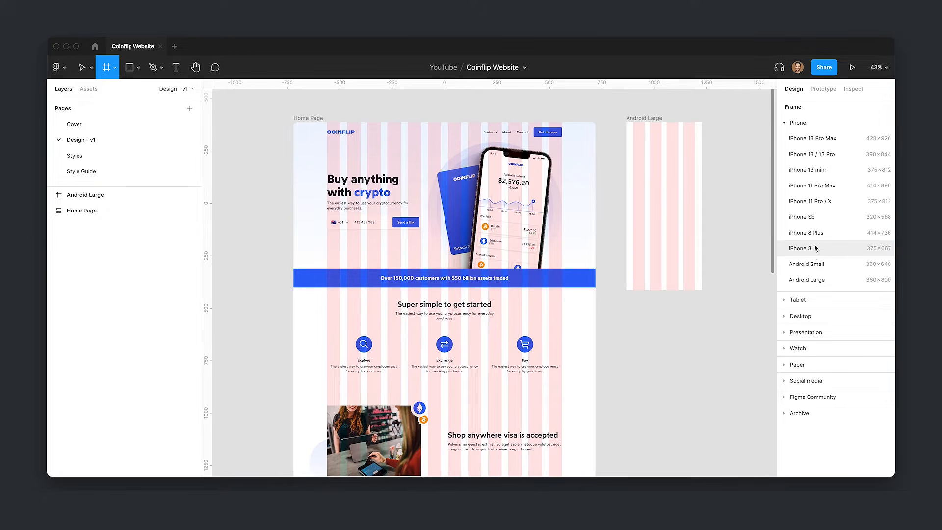
{"action": "left_click", "coordinate": [812, 201]}
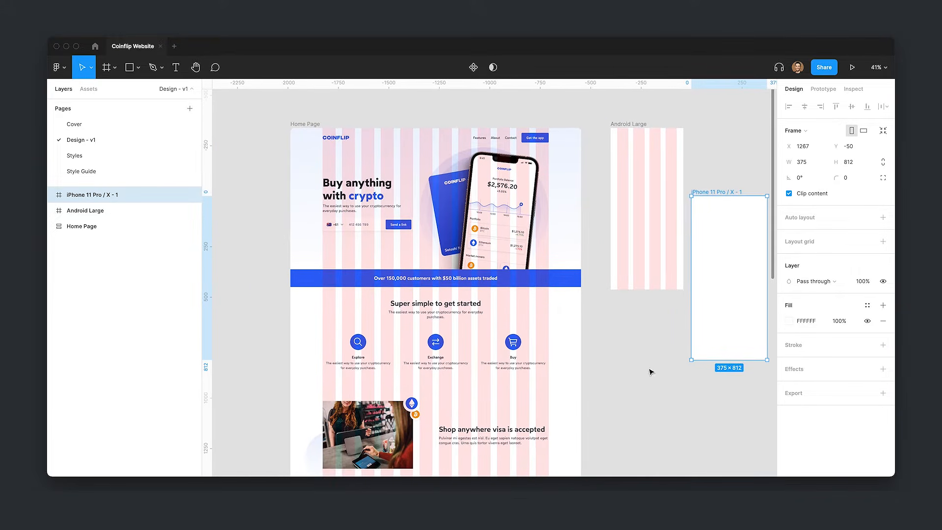
{"action": "left_click_drag", "start_coordinate": [682, 331], "coordinate": [711, 251]}
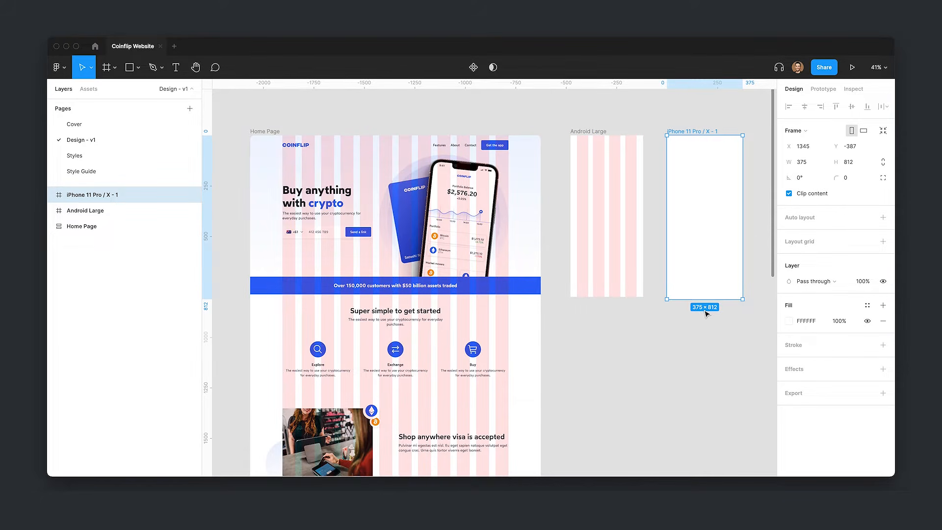
{"action": "left_click", "coordinate": [873, 244]}
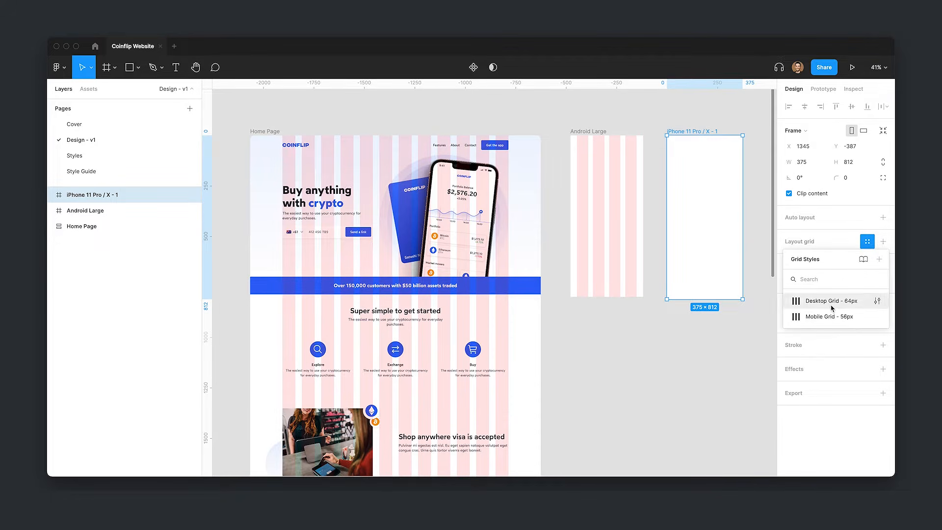
{"action": "left_click", "coordinate": [811, 315]}
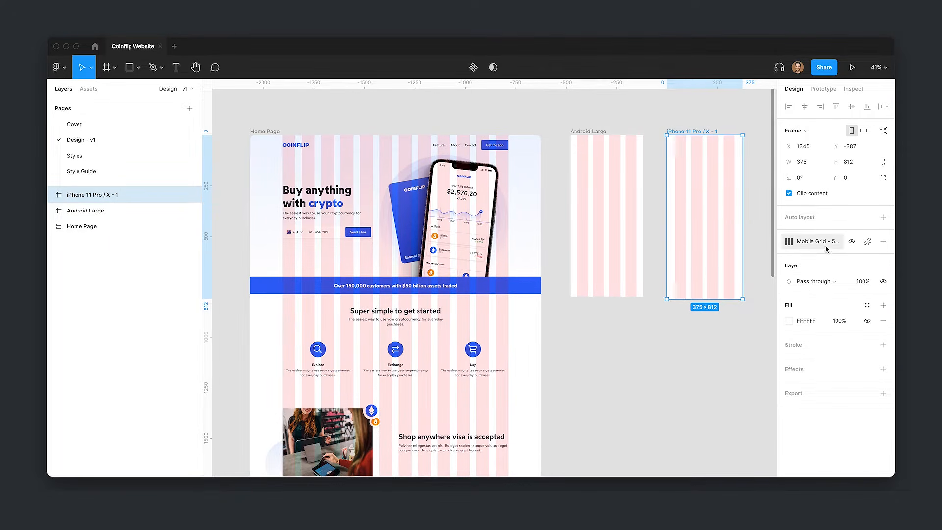
Step: Draw a 10 px high rectangle in the iPhone frame and resize it to 40 px wide, filling the left margin
{"action": "scroll", "coordinate": [605, 177], "scroll_direction": "up", "scroll_amount": 5}
{"action": "key", "text": "r"}
{"action": "left_click_drag", "start_coordinate": [544, 161], "coordinate": [657, 165]}
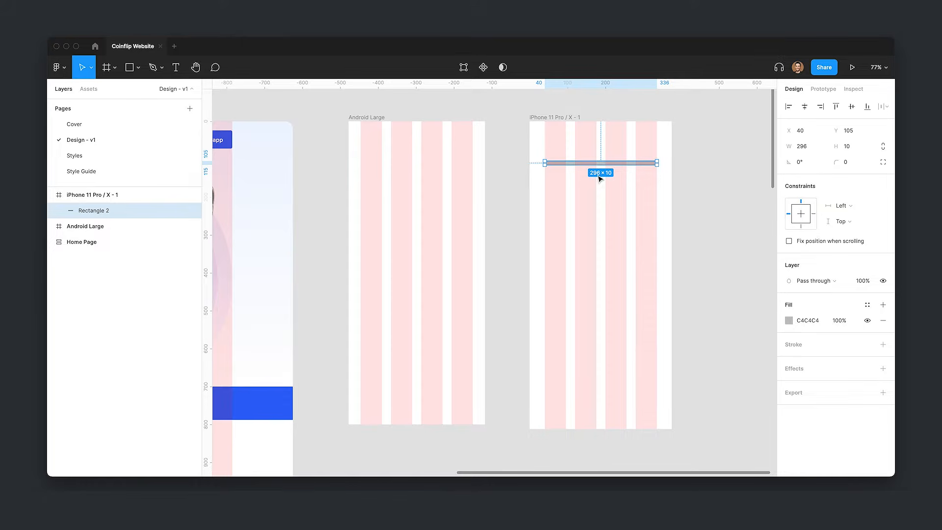
{"action": "left_click_drag", "start_coordinate": [659, 162], "coordinate": [529, 164]}
{"action": "scroll", "coordinate": [545, 163], "scroll_direction": "up", "scroll_amount": 5}
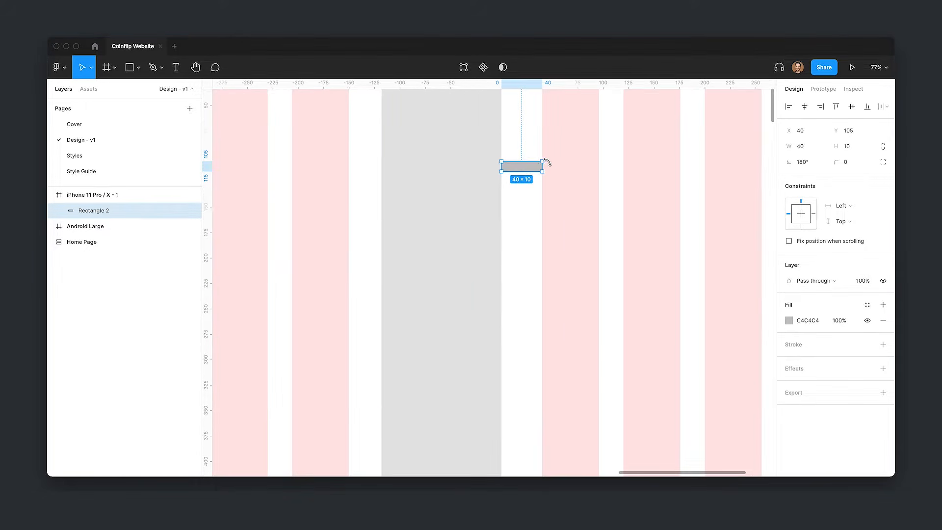
{"action": "scroll", "coordinate": [422, 212], "scroll_direction": "right", "scroll_amount": 5}
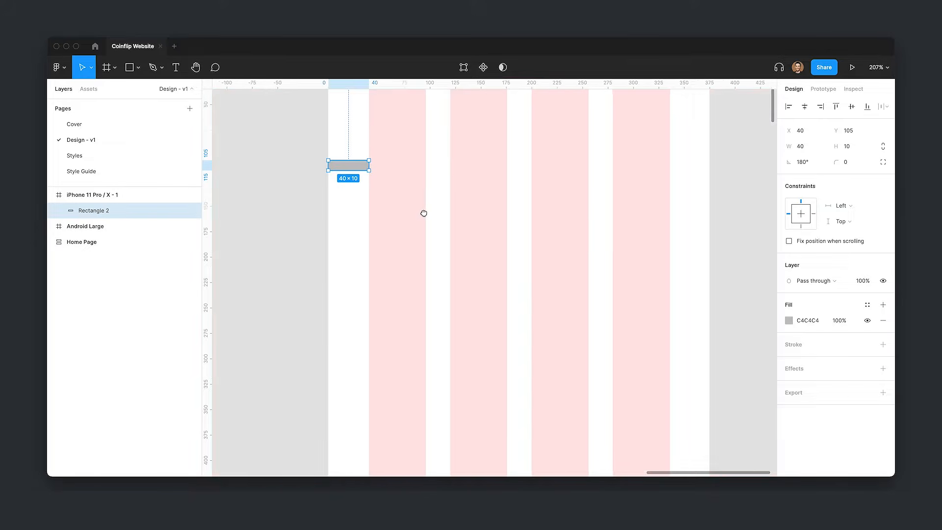
Step: Duplicate the margin rectangle and fit the copy into the iPhone frame's right margin at 39 px wide
{"action": "key", "text": "ctrl+d"}
{"action": "left_click_drag", "start_coordinate": [339, 172], "coordinate": [694, 169]}
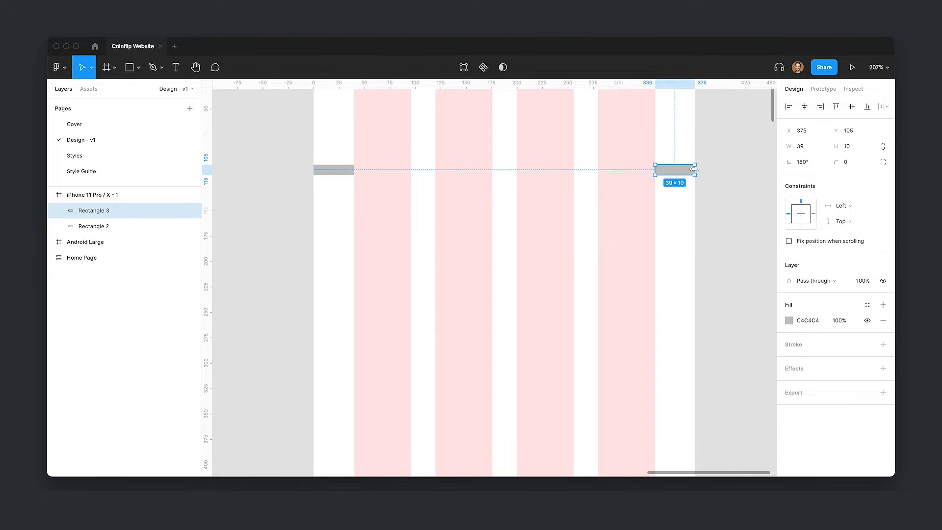
{"action": "scroll", "coordinate": [720, 199], "scroll_direction": "up", "scroll_amount": 3}
Step: Set the width of both margin rectangles in the iPhone frame to 39.5 px
{"action": "left_click", "coordinate": [340, 251]}
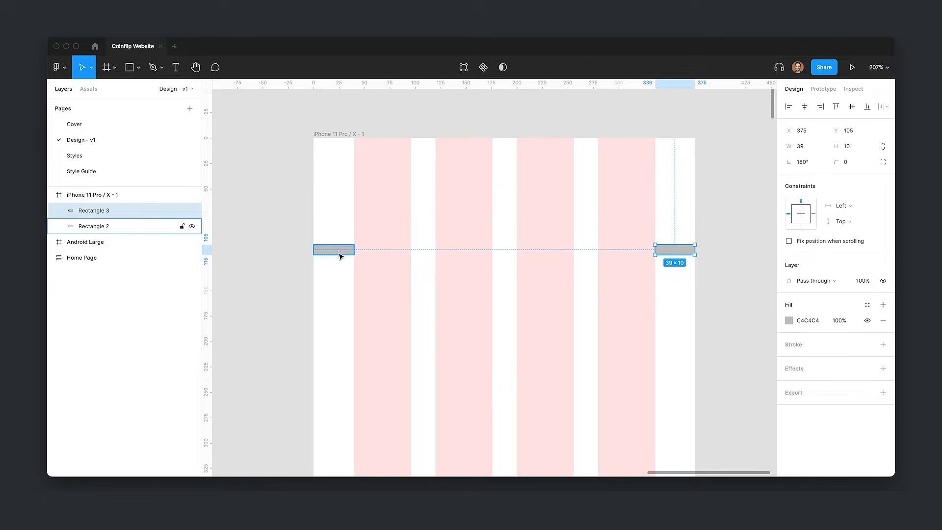
{"action": "left_click", "coordinate": [815, 148]}
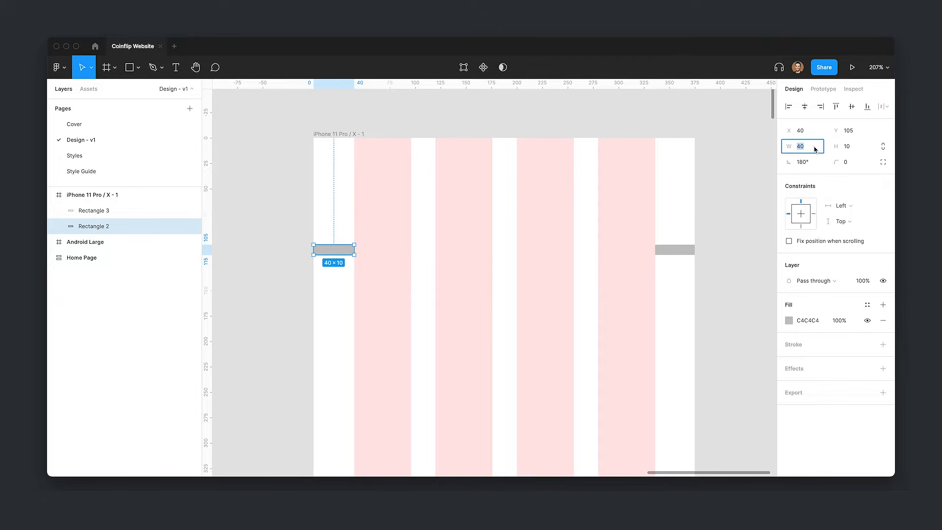
{"action": "type", "text": "395"}
{"action": "key", "text": "Return"}
{"action": "left_click", "coordinate": [692, 247]}
{"action": "left_click", "coordinate": [808, 150]}
{"action": "key", "text": "Right"}
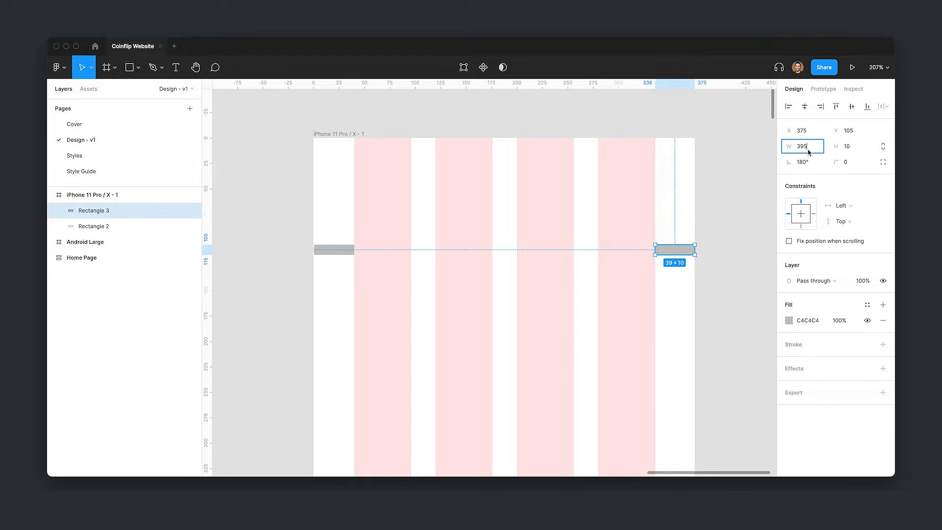
{"action": "type", "text": ".5"}
{"action": "key", "text": "Return"}
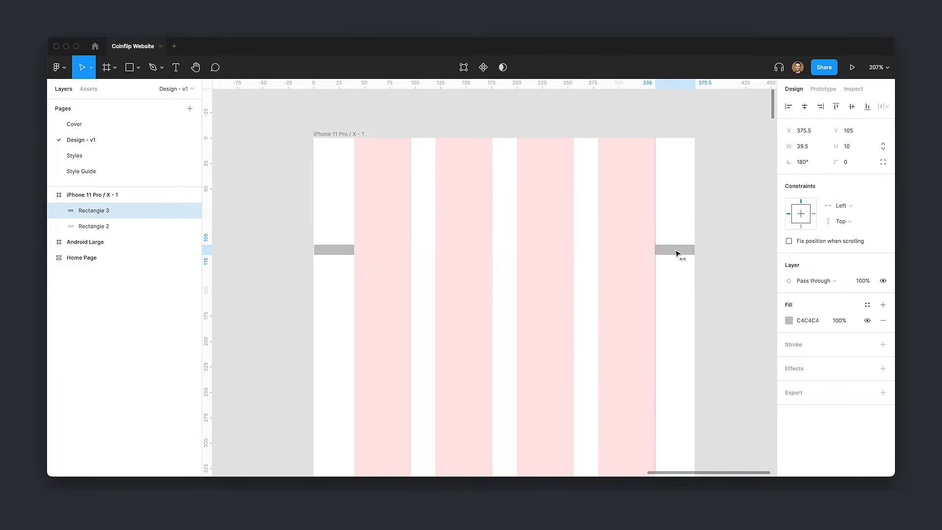
{"action": "left_click_drag", "start_coordinate": [330, 250], "coordinate": [327, 253]}
{"action": "left_click", "coordinate": [581, 310]}
{"action": "scroll", "coordinate": [479, 285], "scroll_direction": "down", "scroll_amount": 3}
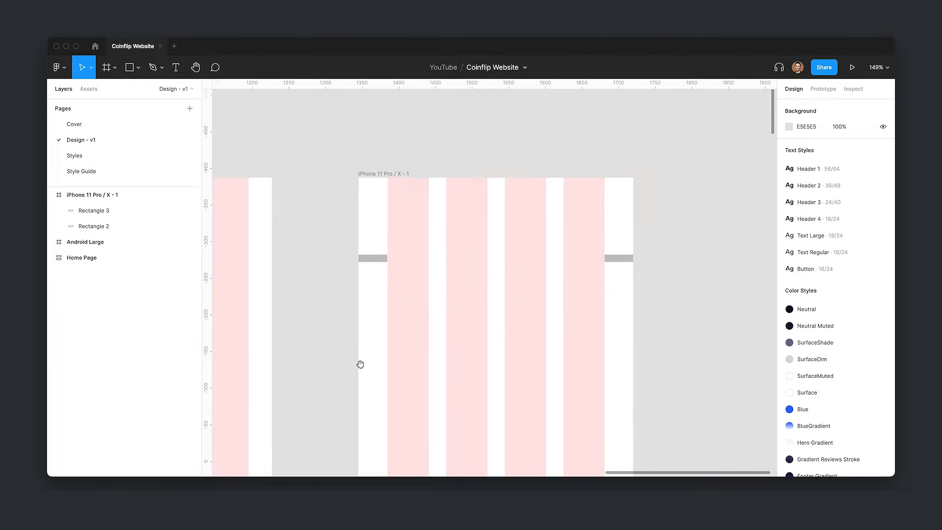
Step: Measure the Android Large frame's left margin by drawing a temporary 32 × 2 px rectangle across it, and delete the rectangle
{"action": "left_click_drag", "start_coordinate": [360, 362], "coordinate": [618, 243]}
{"action": "scroll", "coordinate": [619, 243], "scroll_direction": "down", "scroll_amount": 3}
{"action": "left_click", "coordinate": [441, 121]}
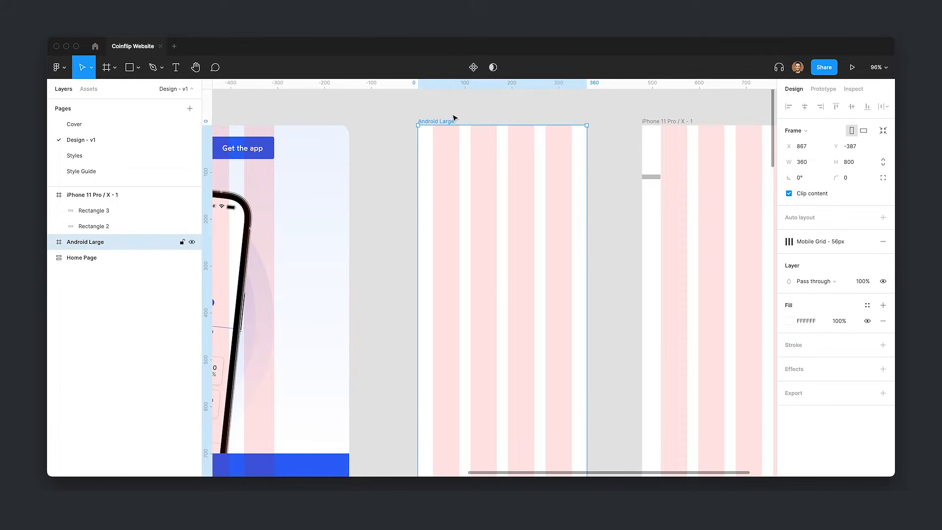
{"action": "scroll", "coordinate": [621, 245], "scroll_direction": "down", "scroll_amount": 5}
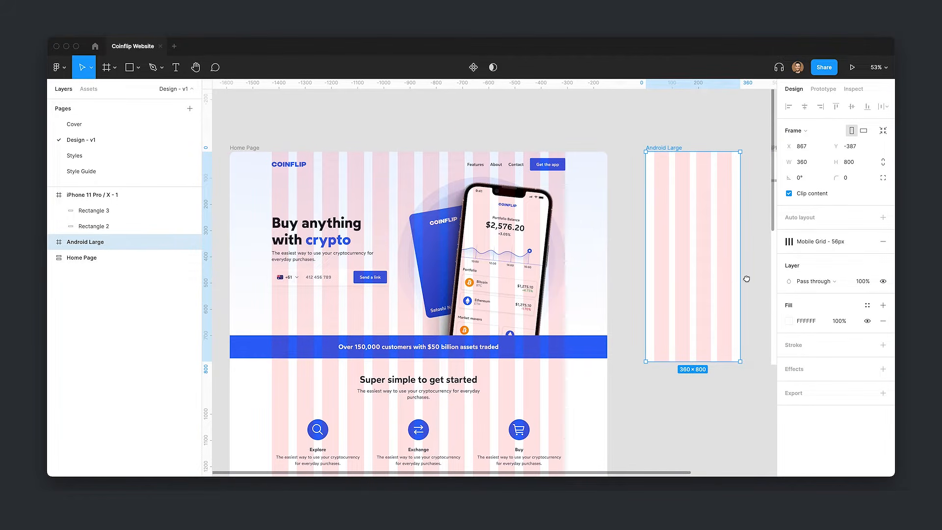
{"action": "left_click_drag", "start_coordinate": [746, 275], "coordinate": [751, 263]}
{"action": "scroll", "coordinate": [652, 182], "scroll_direction": "up", "scroll_amount": 5}
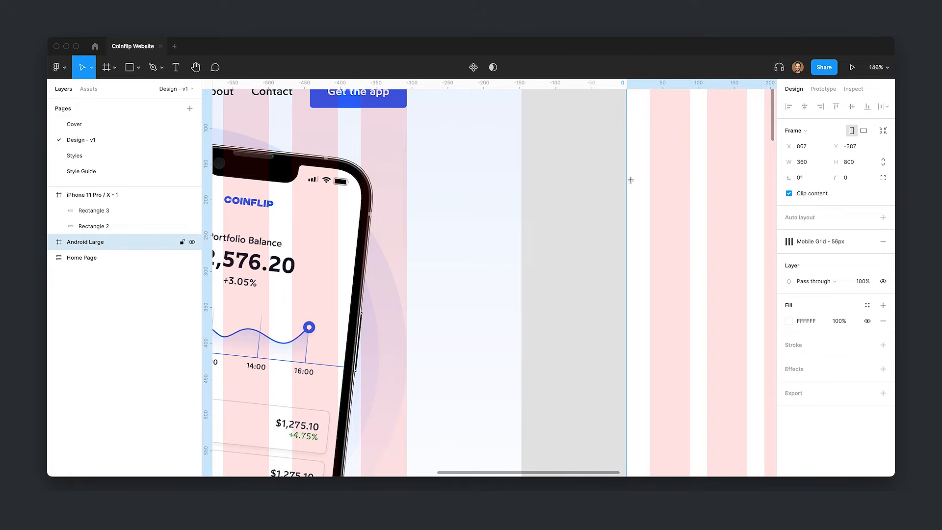
{"action": "key", "text": "r"}
{"action": "left_click_drag", "start_coordinate": [627, 180], "coordinate": [649, 181]}
{"action": "scroll", "coordinate": [728, 255], "scroll_direction": "right", "scroll_amount": 5}
{"action": "scroll", "coordinate": [727, 254], "scroll_direction": "up", "scroll_amount": 2}
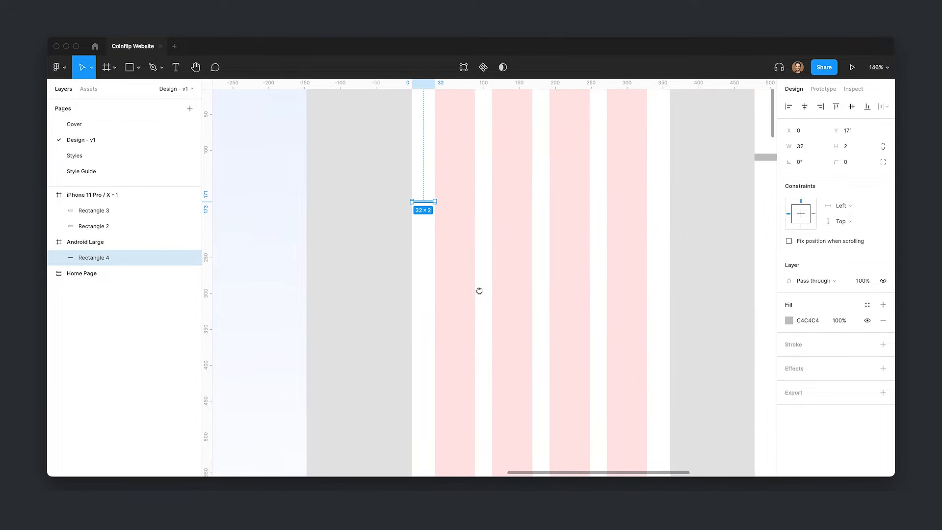
{"action": "key", "text": "Delete"}
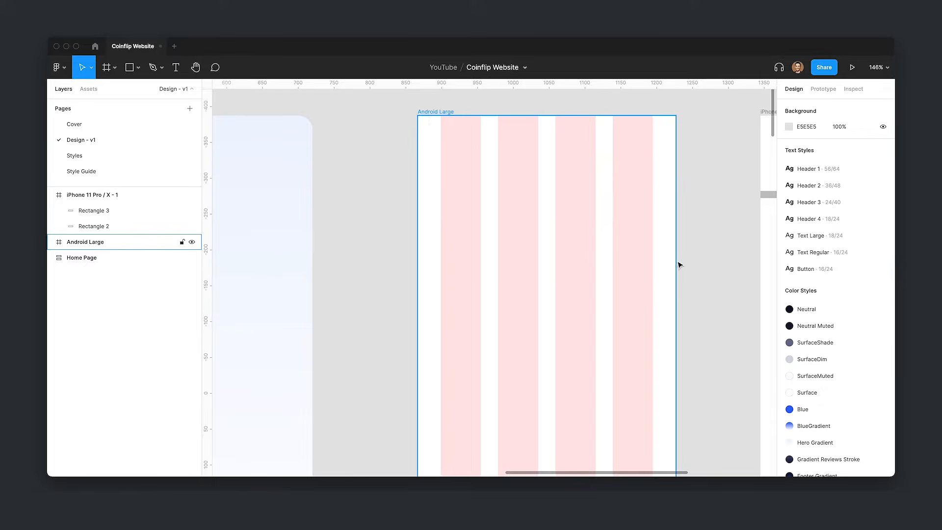
{"action": "scroll", "coordinate": [577, 238], "scroll_direction": "down", "scroll_amount": 3}
{"action": "scroll", "coordinate": [580, 239], "scroll_direction": "down", "scroll_amount": 3}
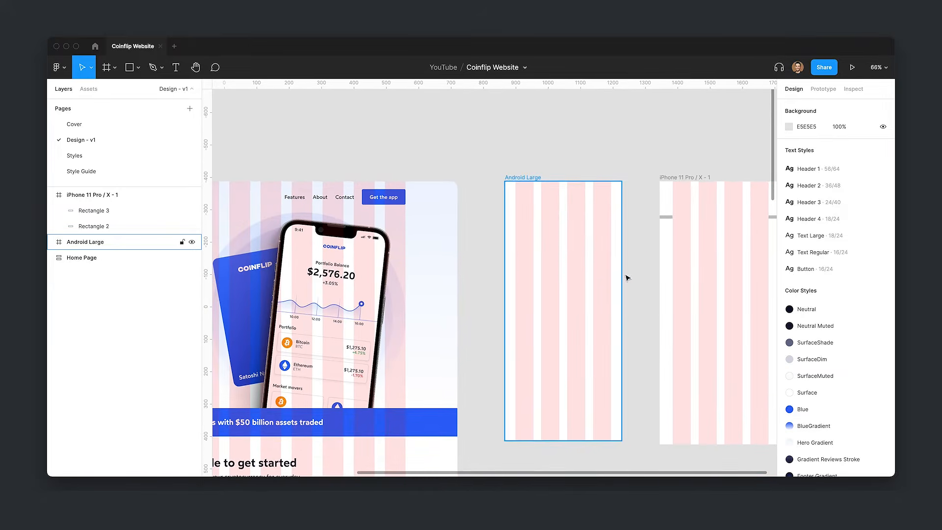
Step: Delete the iPhone 11 Pro / X frame together with its margin rectangles
{"action": "left_click", "coordinate": [663, 275]}
{"action": "left_click_drag", "start_coordinate": [628, 330], "coordinate": [627, 341]}
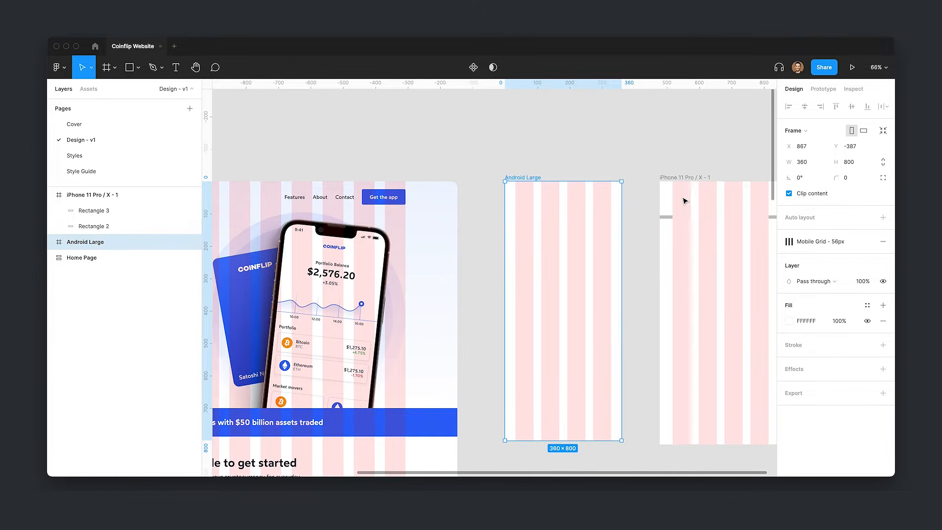
{"action": "left_click", "coordinate": [686, 186]}
{"action": "key", "text": "Delete"}
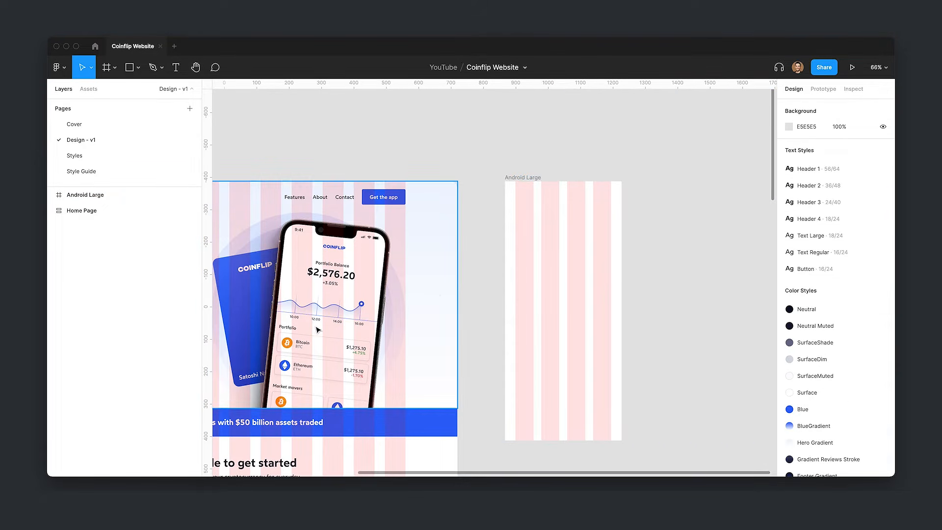
Step: Duplicate the Android Large frame, placing the copy beside it, and select the original frame
{"action": "scroll", "coordinate": [439, 292], "scroll_direction": "down", "scroll_amount": 3}
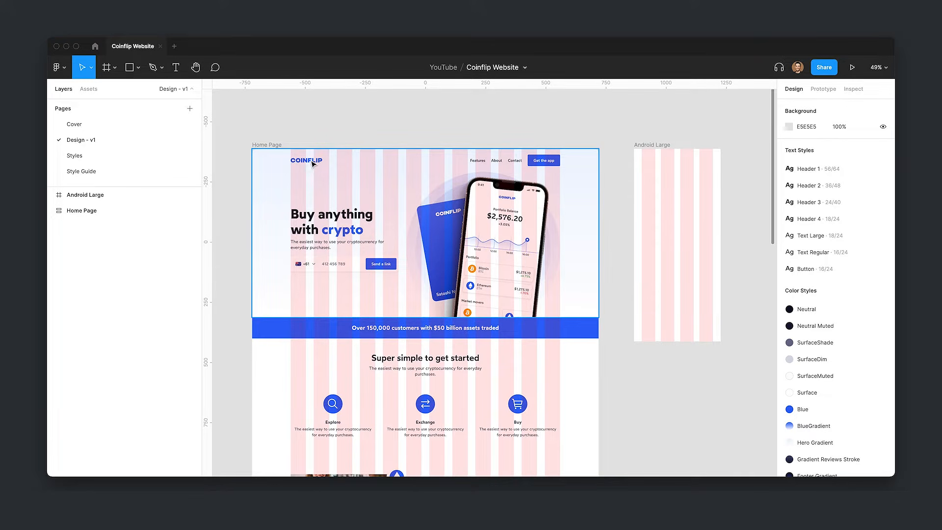
{"action": "left_click", "coordinate": [709, 206]}
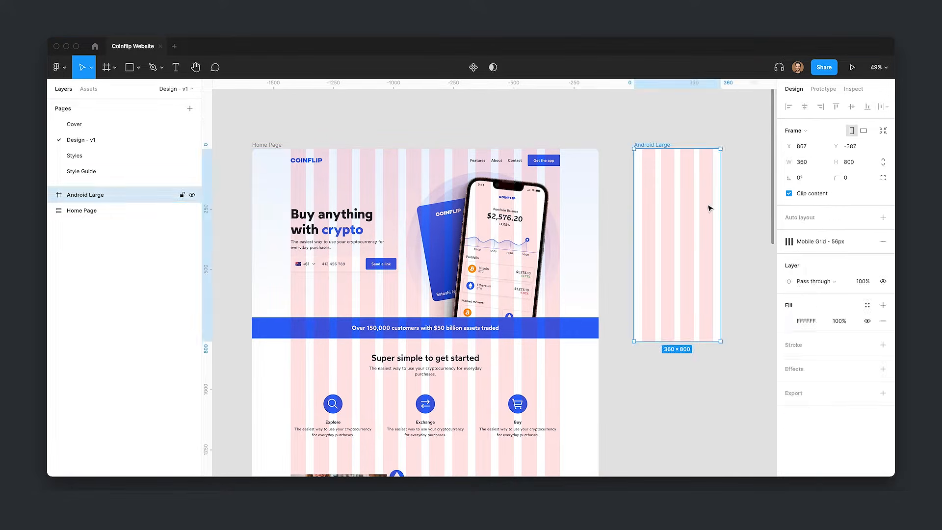
{"action": "scroll", "coordinate": [723, 307], "scroll_direction": "down", "scroll_amount": 1}
{"action": "scroll", "coordinate": [722, 306], "scroll_direction": "left", "scroll_amount": 1}
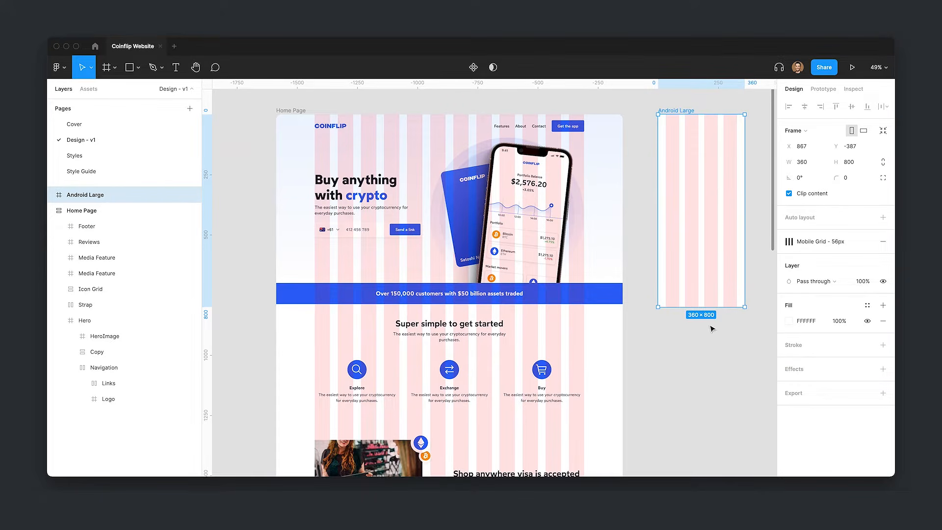
{"action": "scroll", "coordinate": [712, 328], "scroll_direction": "right", "scroll_amount": 2}
{"action": "key", "text": "ctrl+d"}
{"action": "left_click", "coordinate": [614, 260]}
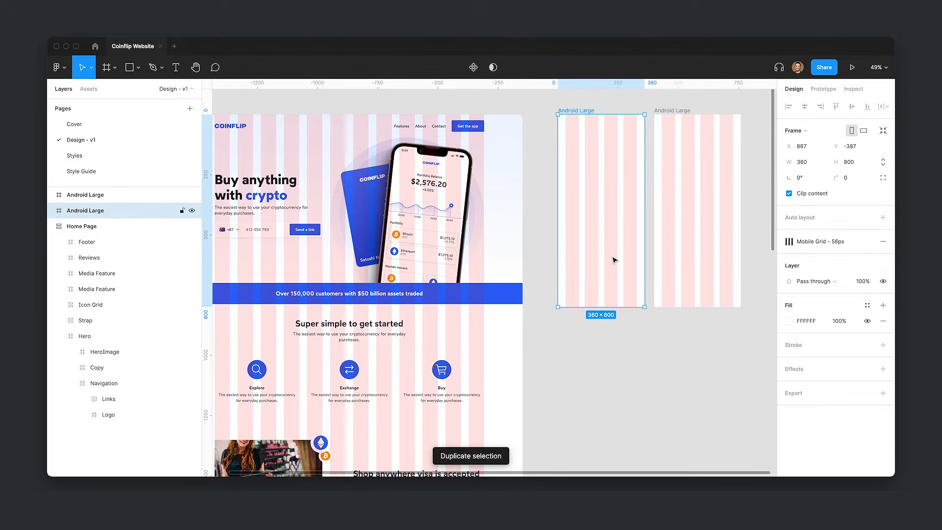
Step: Shorten the original Android Large frame to 100 px high and place the full-height copy directly beneath it
{"action": "left_click_drag", "start_coordinate": [625, 307], "coordinate": [626, 139]}
{"action": "scroll", "coordinate": [578, 251], "scroll_direction": "left", "scroll_amount": 3}
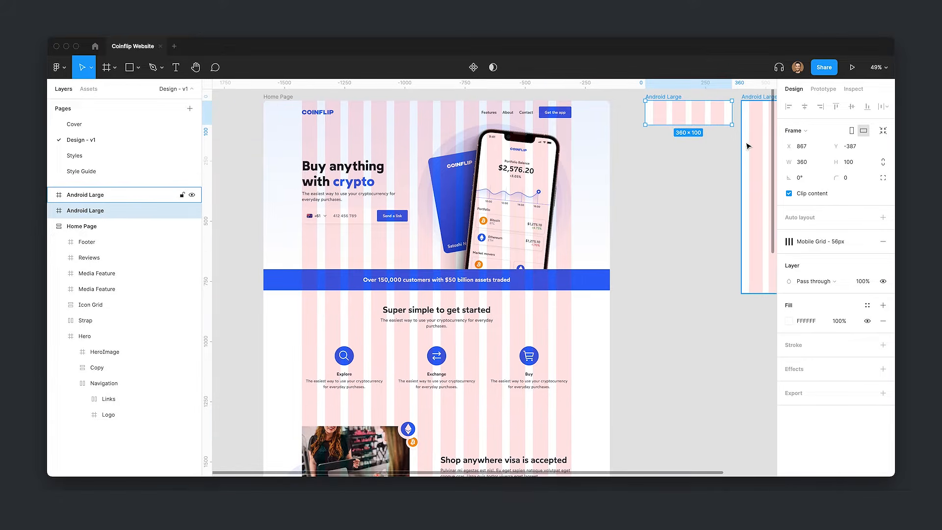
{"action": "left_click_drag", "start_coordinate": [746, 147], "coordinate": [649, 184]}
{"action": "key", "text": "Escape"}
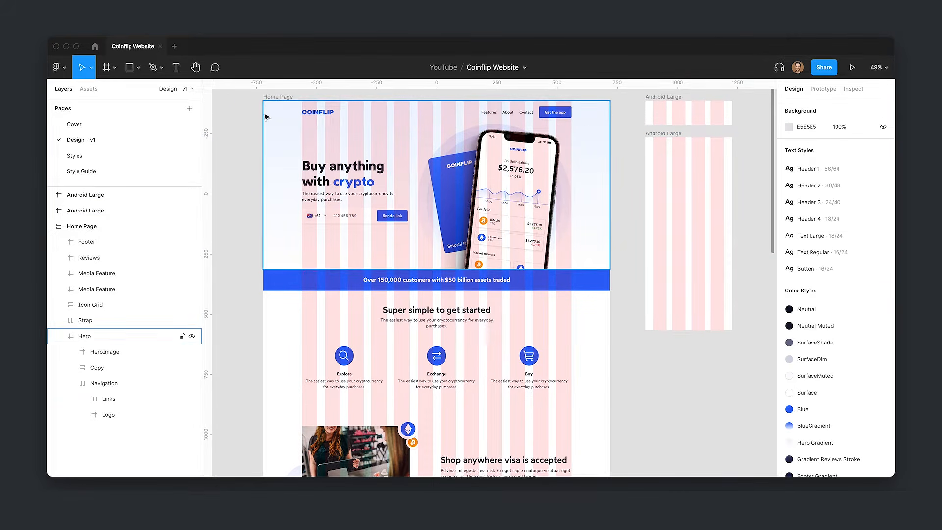
Step: Copy the Coinflip logo from the Home Page navigation into the short mobile frame at X 32, Y 32, sized 136 × 32
{"action": "left_click", "coordinate": [305, 118]}
{"action": "double_click", "coordinate": [309, 113]}
{"action": "key", "text": "ctrl+c"}
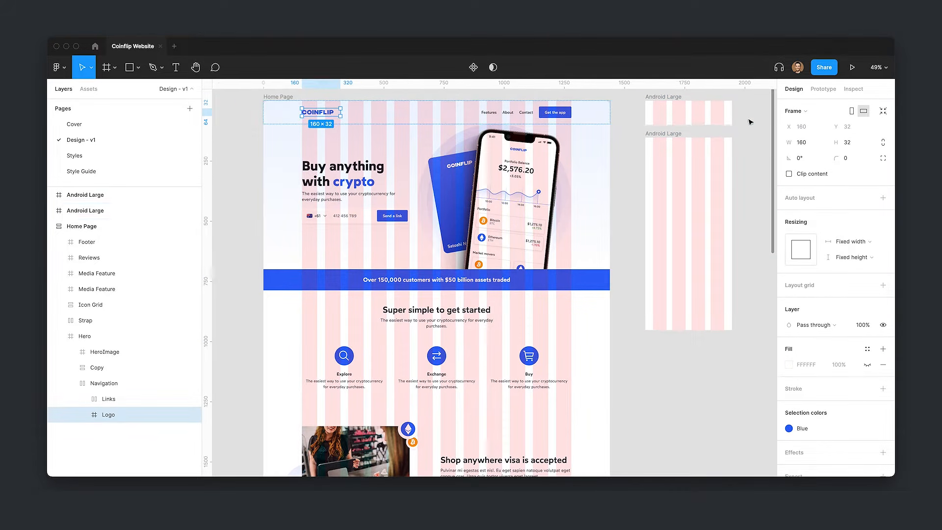
{"action": "left_click", "coordinate": [712, 120]}
{"action": "key", "text": "ctrl+v"}
{"action": "mouse_move", "coordinate": [704, 115]}
{"action": "left_mouse_down"}
{"action": "mouse_move", "coordinate": [673, 116]}
{"action": "mouse_move", "coordinate": [686, 112]}
{"action": "left_mouse_up"}
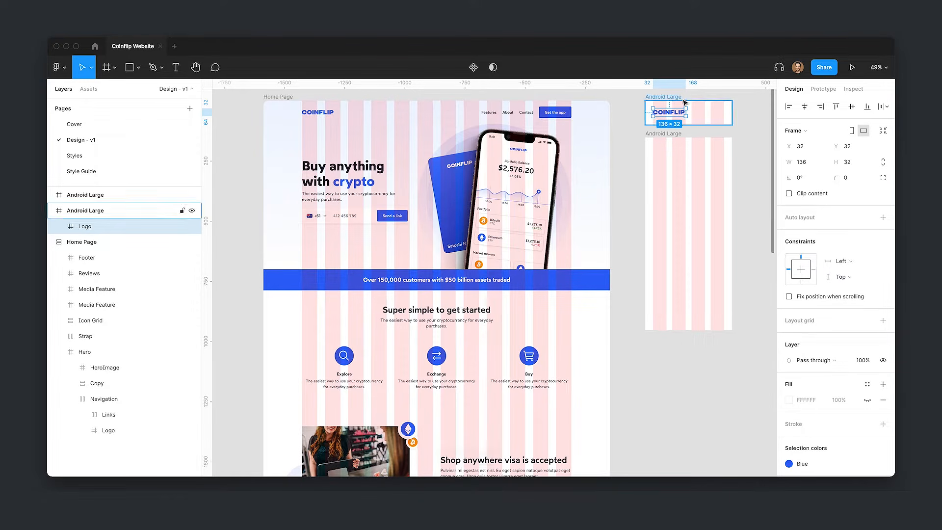
{"action": "left_click", "coordinate": [620, 136]}
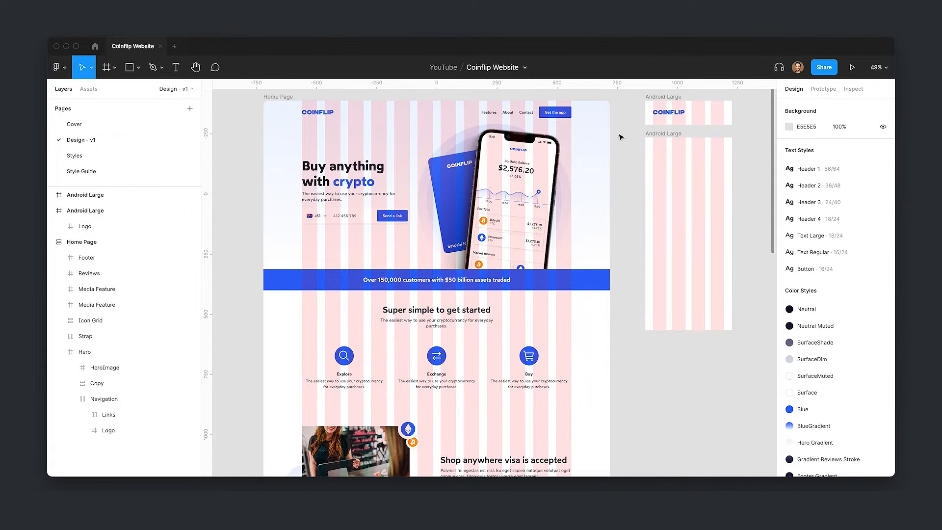
Step: Run the Iconify plugin, filter the collections by "carb" and open the Carbon icon collection
{"action": "scroll", "coordinate": [612, 154], "scroll_direction": "up", "scroll_amount": 1}
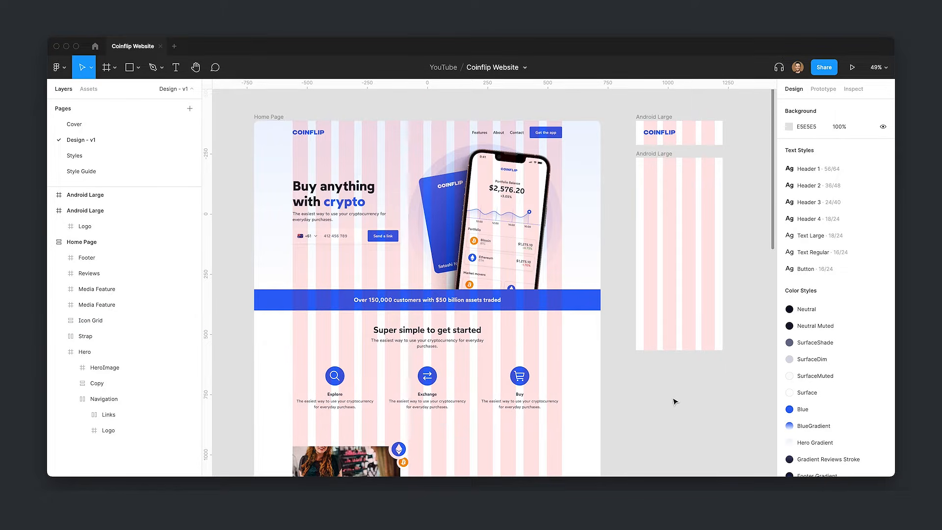
{"action": "key", "text": "ctrl+slash"}
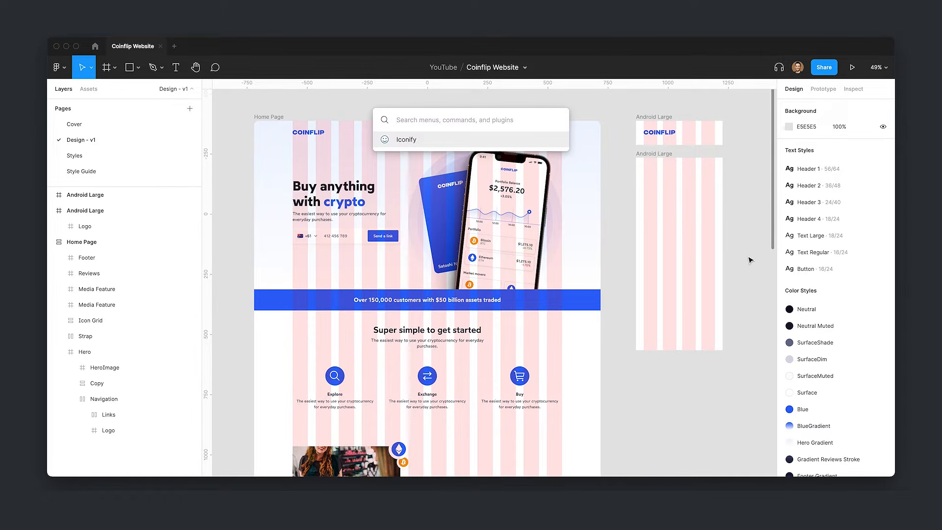
{"action": "key", "text": "Return"}
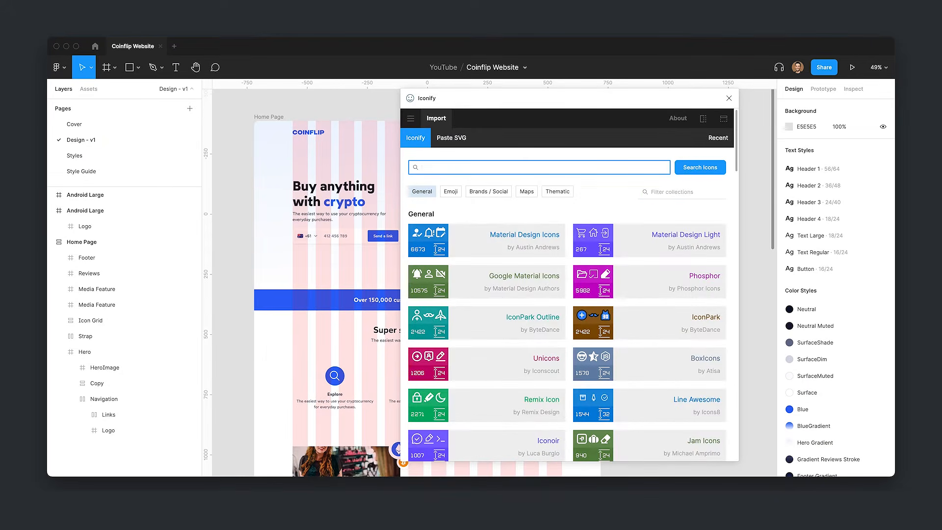
{"action": "left_click", "coordinate": [677, 191]}
{"action": "type", "text": "carb"}
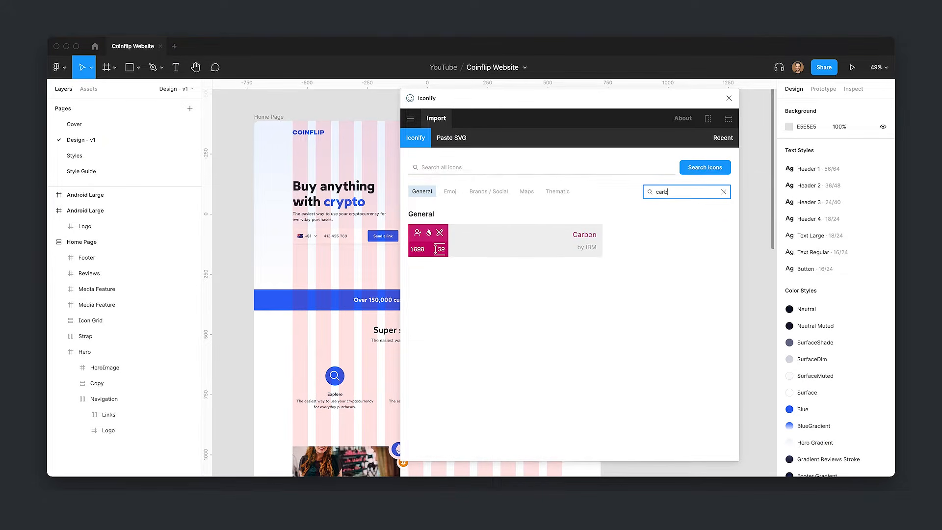
{"action": "left_click", "coordinate": [600, 240]}
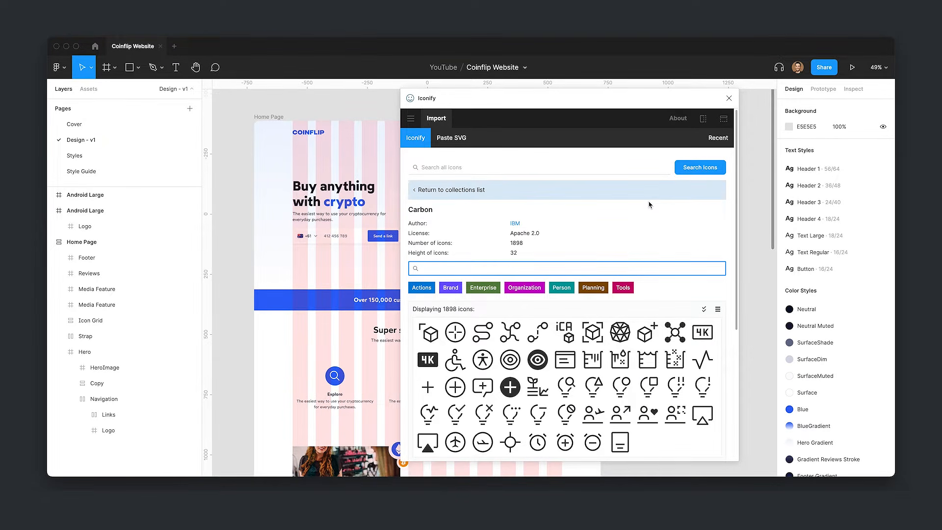
Step: Search the Carbon collection for "menu", import the menu icon onto the canvas beside the mobile frames, and close the plugin
{"action": "type", "text": "menu"}
{"action": "left_click", "coordinate": [427, 332]}
{"action": "left_click", "coordinate": [433, 332]}
{"action": "left_click_drag", "start_coordinate": [431, 332], "coordinate": [765, 292]}
{"action": "left_click", "coordinate": [728, 98]}
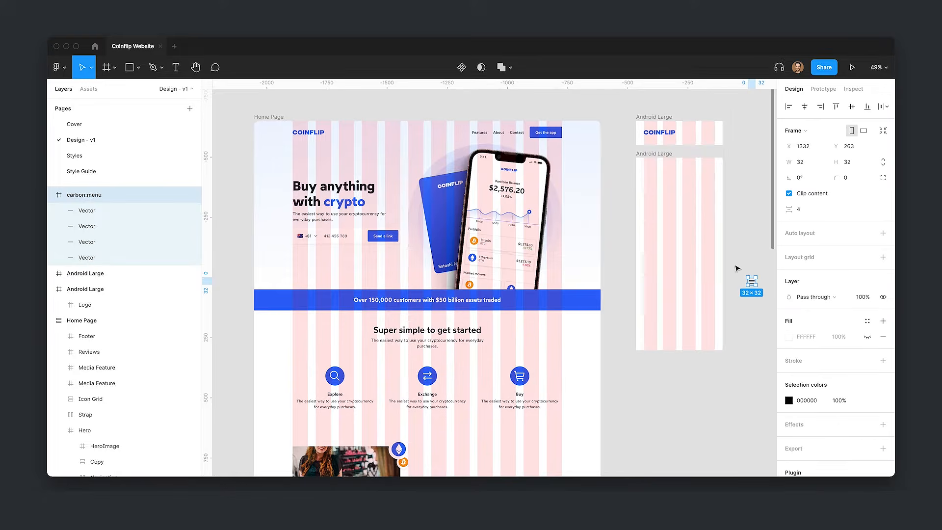
Step: Move the carbon:menu icon to the Styles page, placing it at the end of the icon row after the star
{"action": "left_click", "coordinate": [747, 368]}
{"action": "left_click", "coordinate": [752, 279]}
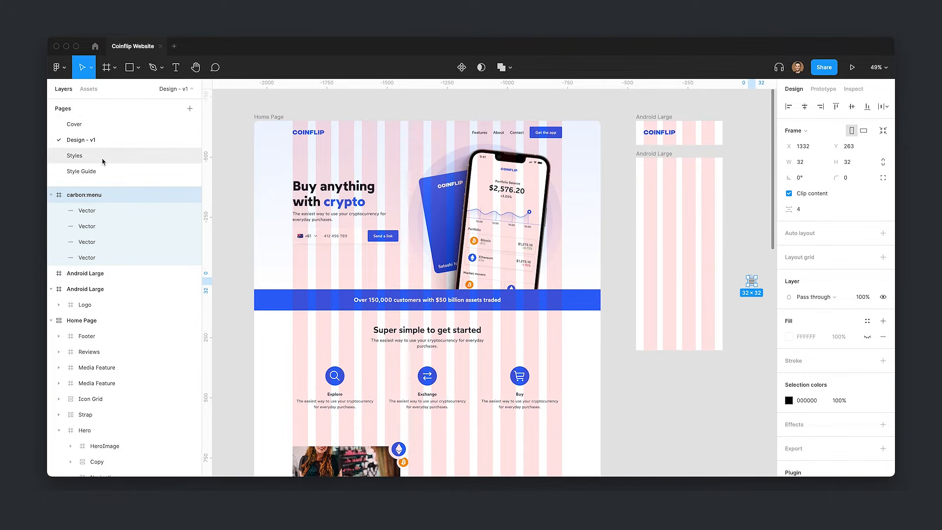
{"action": "left_click", "coordinate": [733, 315]}
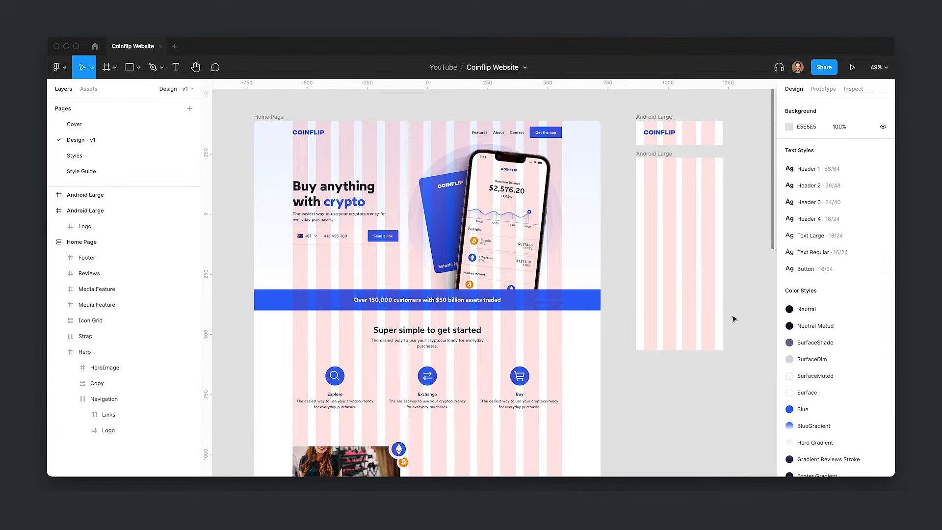
{"action": "left_click", "coordinate": [76, 155]}
{"action": "scroll", "coordinate": [483, 274], "scroll_direction": "up", "scroll_amount": 10}
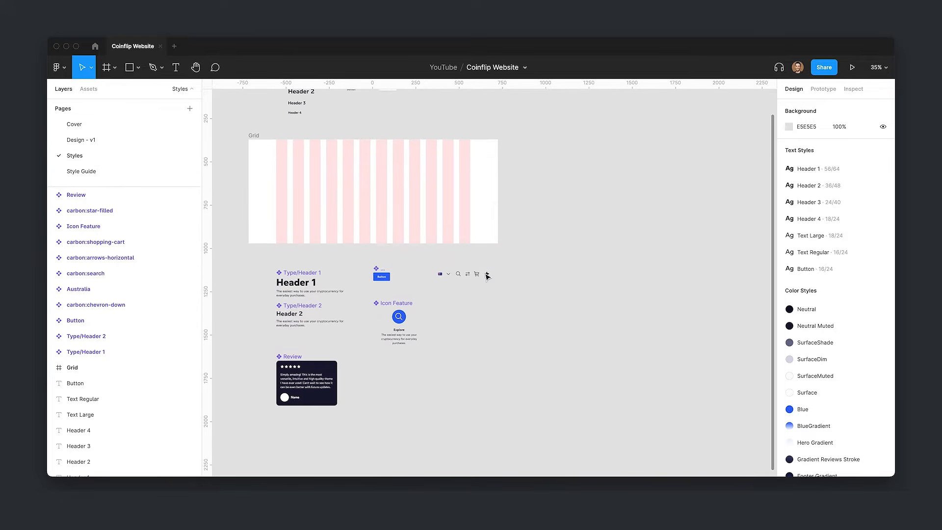
{"action": "key", "text": "super+v"}
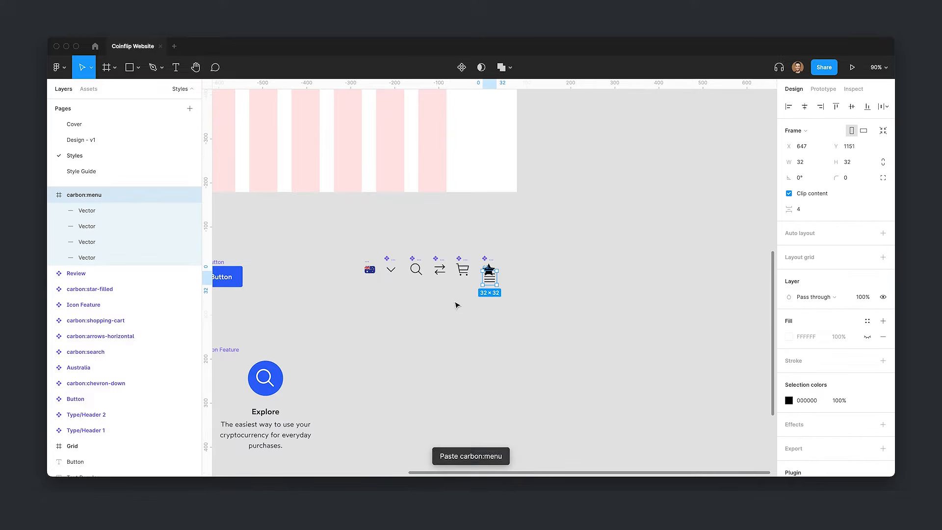
{"action": "left_click_drag", "start_coordinate": [488, 267], "coordinate": [514, 260]}
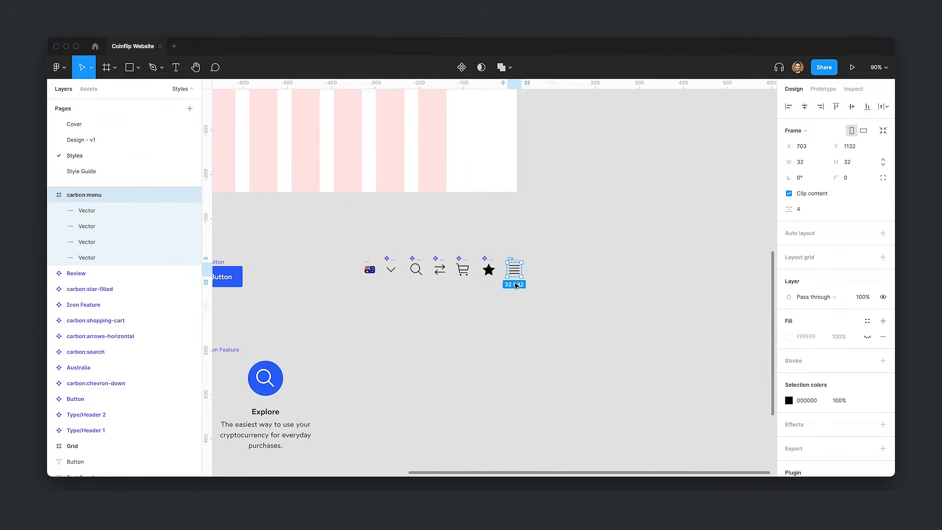
Step: Delete the top bar of the carbon:menu icon
{"action": "scroll", "coordinate": [638, 270], "scroll_direction": "up", "scroll_amount": 5}
{"action": "left_click", "coordinate": [577, 294]}
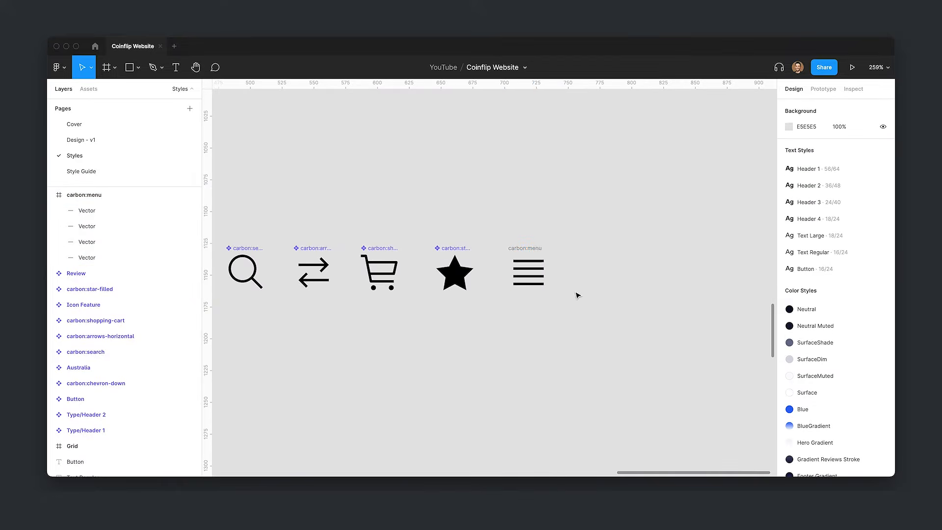
{"action": "left_click", "coordinate": [542, 265]}
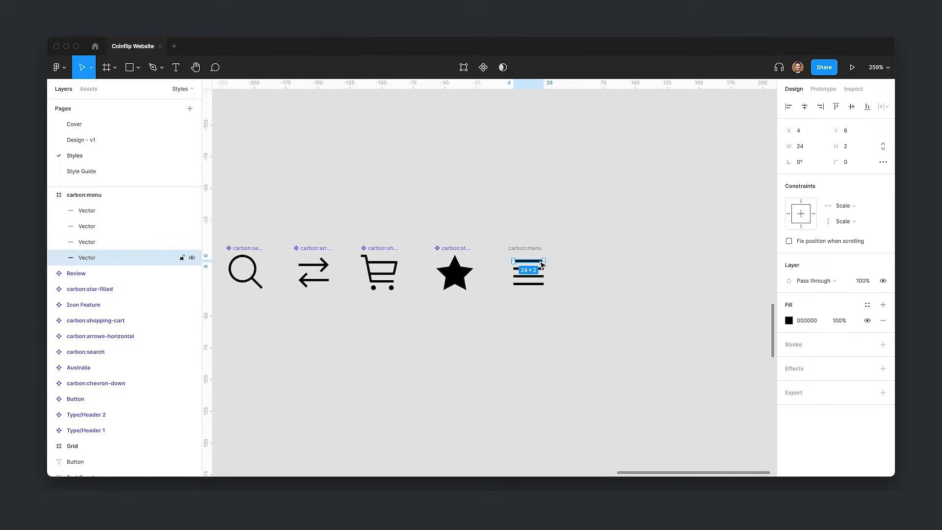
{"action": "key", "text": "Delete"}
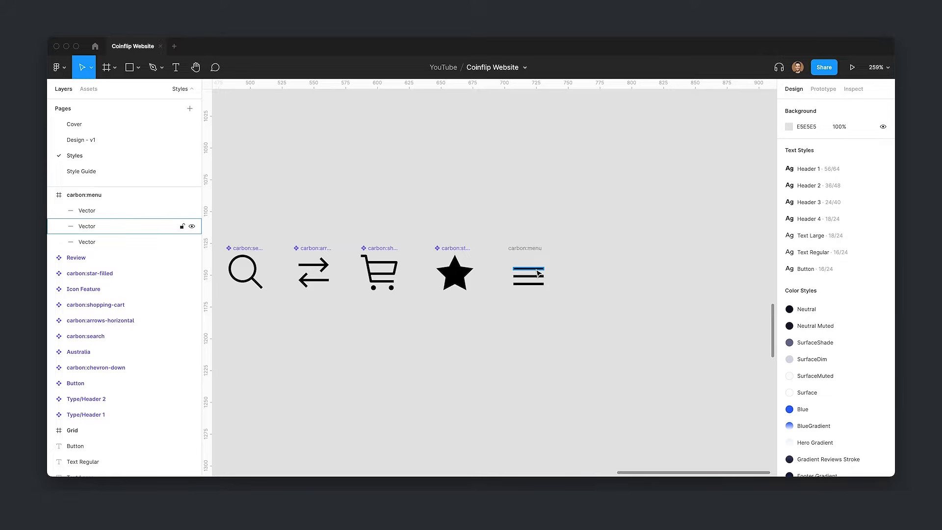
Step: Group the menu icon's three remaining bars, center them vertically in the icon frame at Y 9, and ungroup them
{"action": "left_click", "coordinate": [538, 270]}
{"action": "left_click", "coordinate": [537, 276], "text": "shift"}
{"action": "left_click", "coordinate": [538, 284], "text": "shift"}
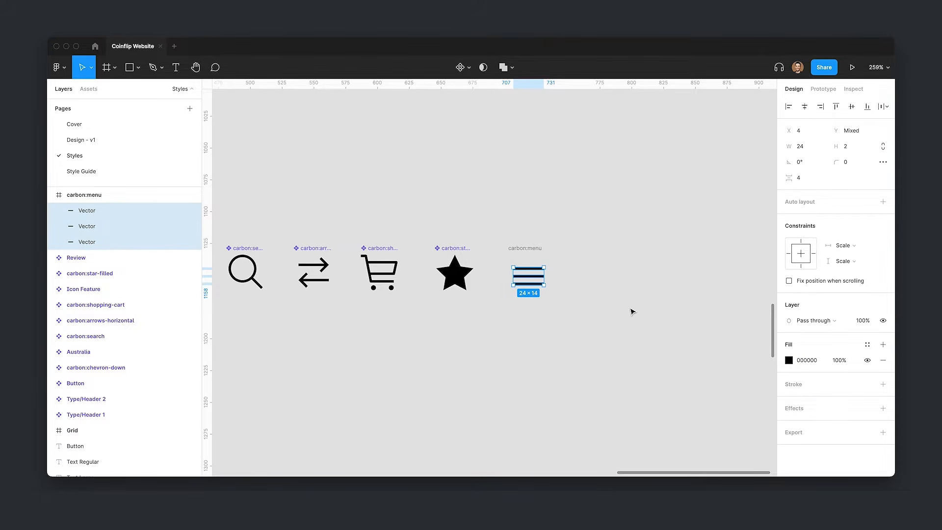
{"action": "key", "text": "super+g"}
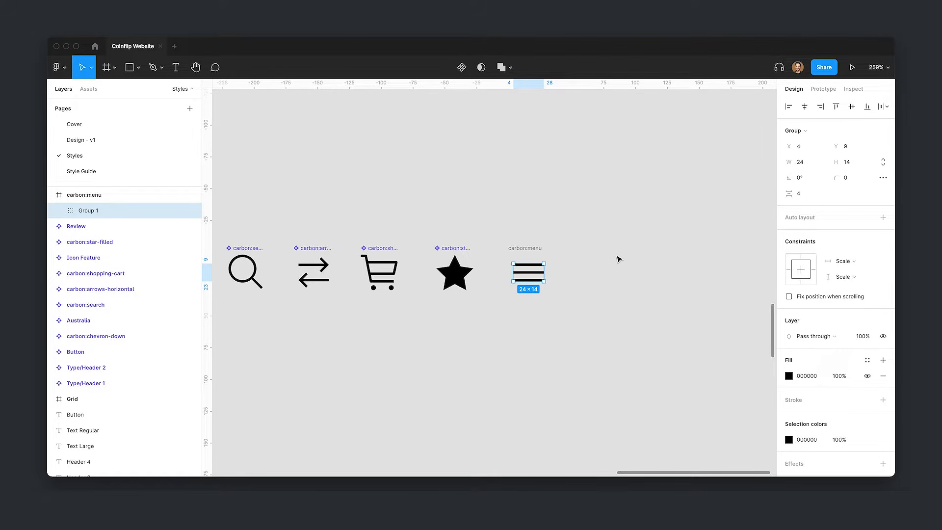
{"action": "key", "text": "Return"}
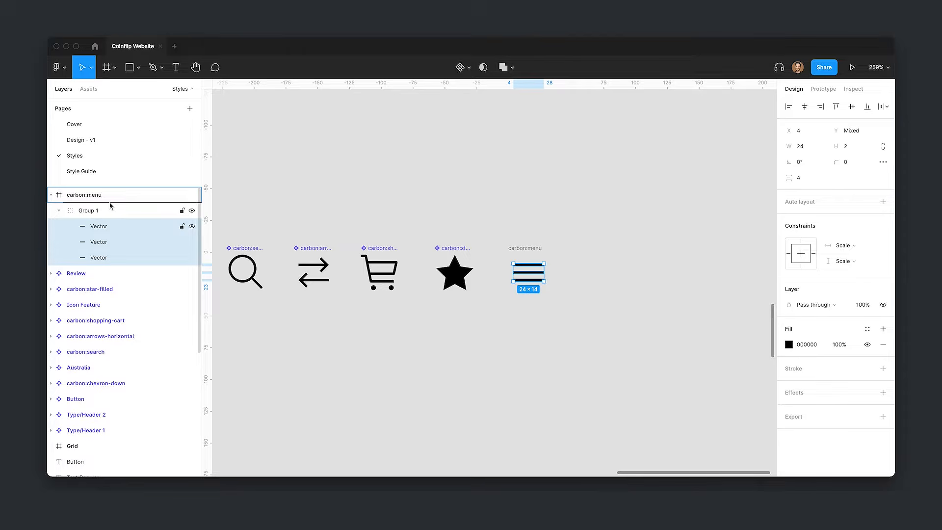
{"action": "key", "text": "super+shift+g"}
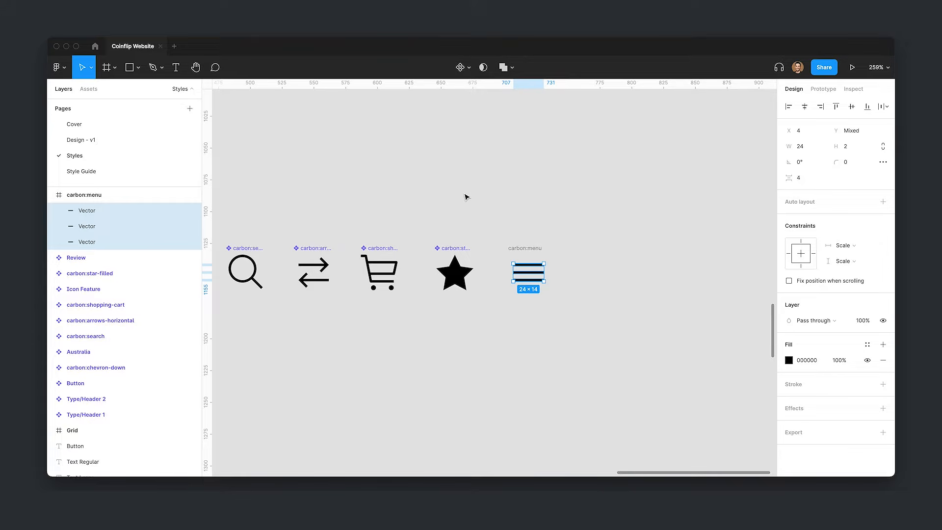
Step: Flatten the three menu bars into a single vector, comparing with the unflattened layers through an undo and redo
{"action": "key", "text": "super+e"}
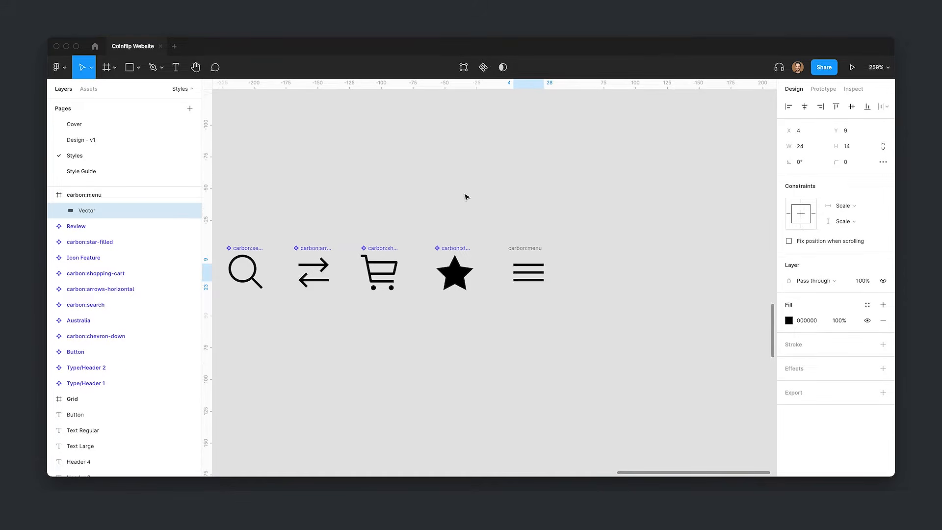
{"action": "key", "text": "super+z"}
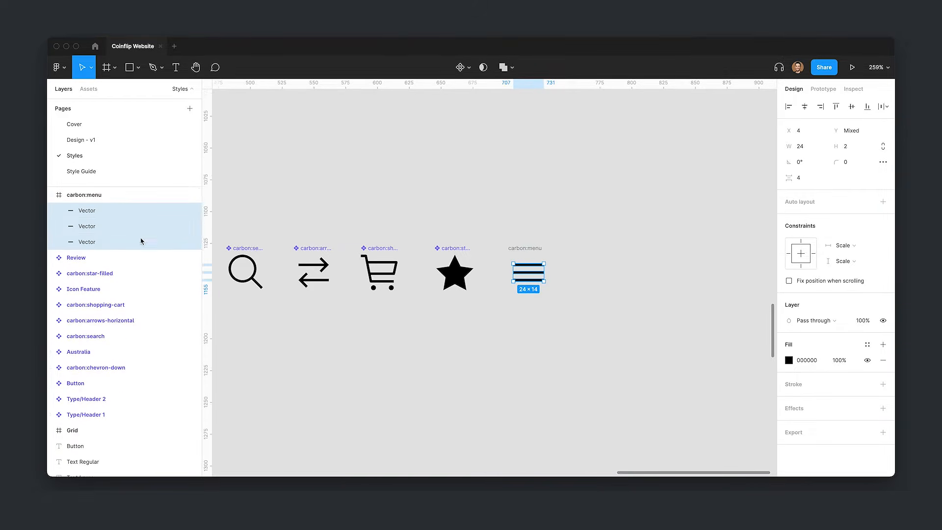
{"action": "key", "text": "super+shift+z"}
{"action": "left_click", "coordinate": [79, 211]}
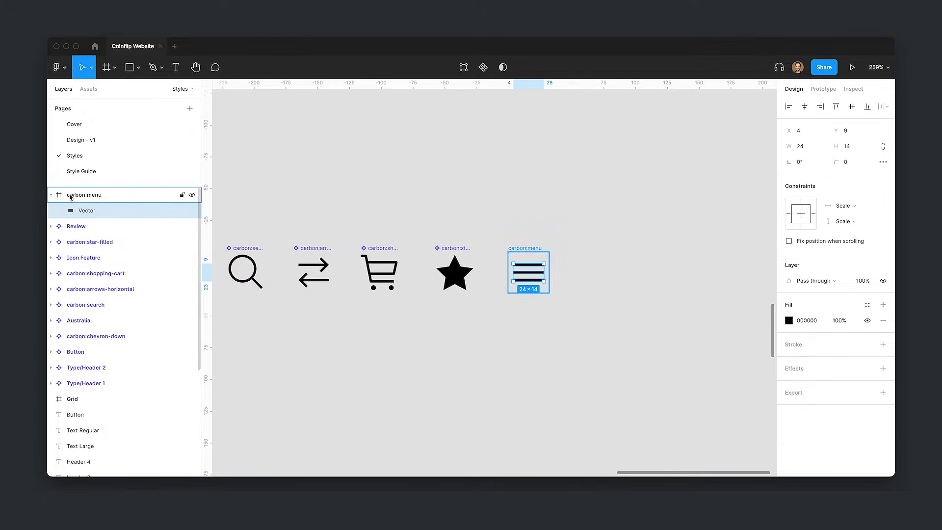
Step: Turn the carbon:menu icon frame into a component like the other icons in the row
{"action": "left_click", "coordinate": [541, 249]}
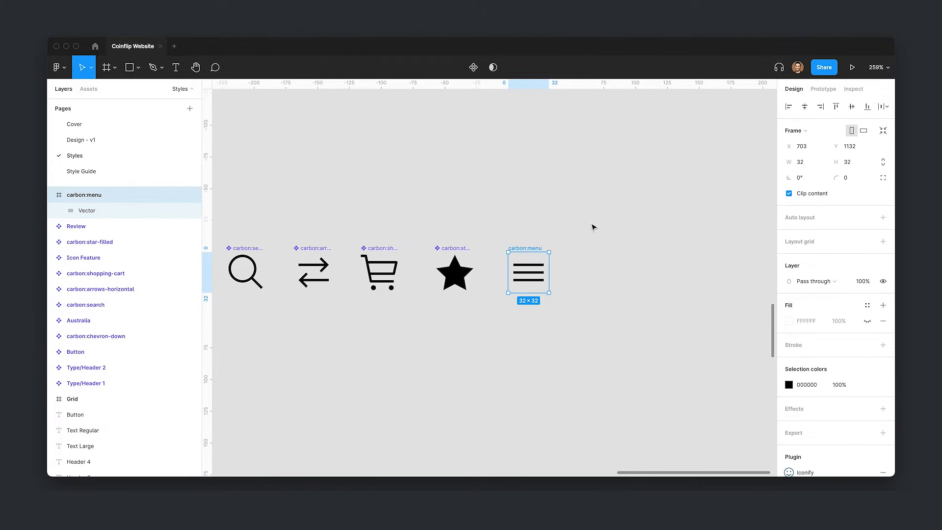
{"action": "key", "text": "super+alt+k"}
{"action": "scroll", "coordinate": [400, 195], "scroll_direction": "left", "scroll_amount": 5}
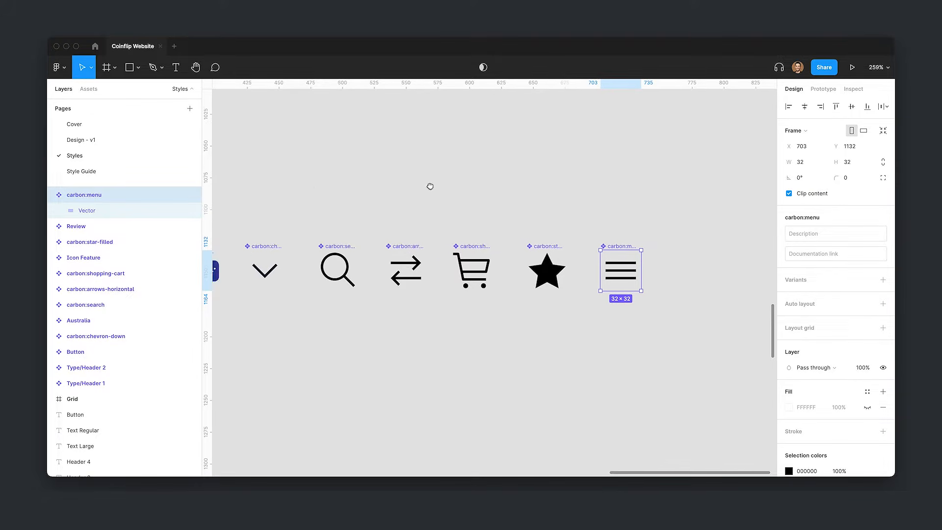
{"action": "left_click", "coordinate": [326, 184]}
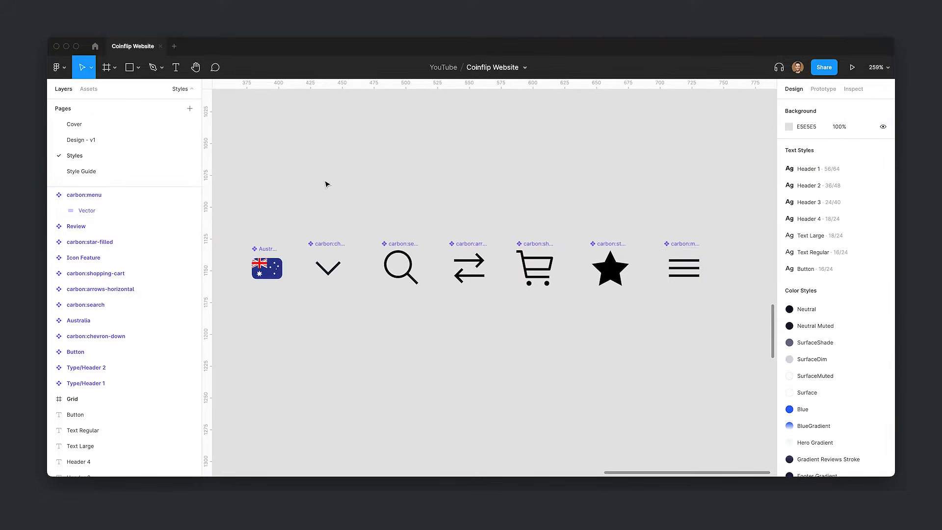
Step: On the Design - v1 page, insert a carbon:menu instance and place it in the mobile header frame at X 296, Y 32
{"action": "left_click", "coordinate": [90, 142]}
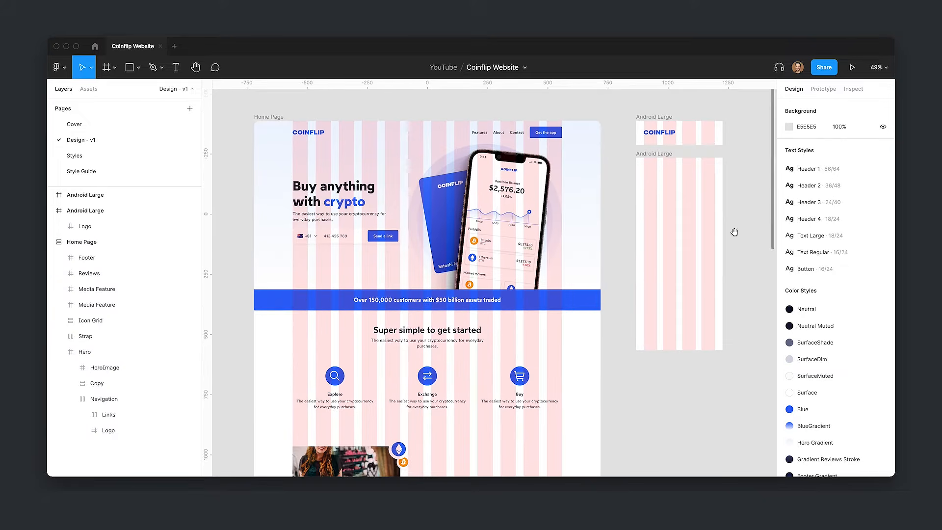
{"action": "scroll", "coordinate": [702, 231], "scroll_direction": "right", "scroll_amount": 3}
{"action": "key", "text": "shift+i"}
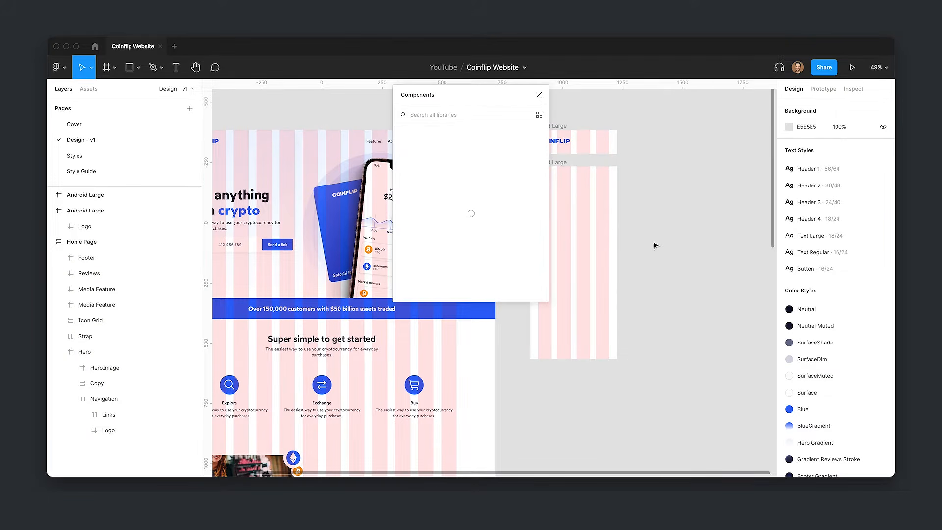
{"action": "type", "text": "icon menu"}
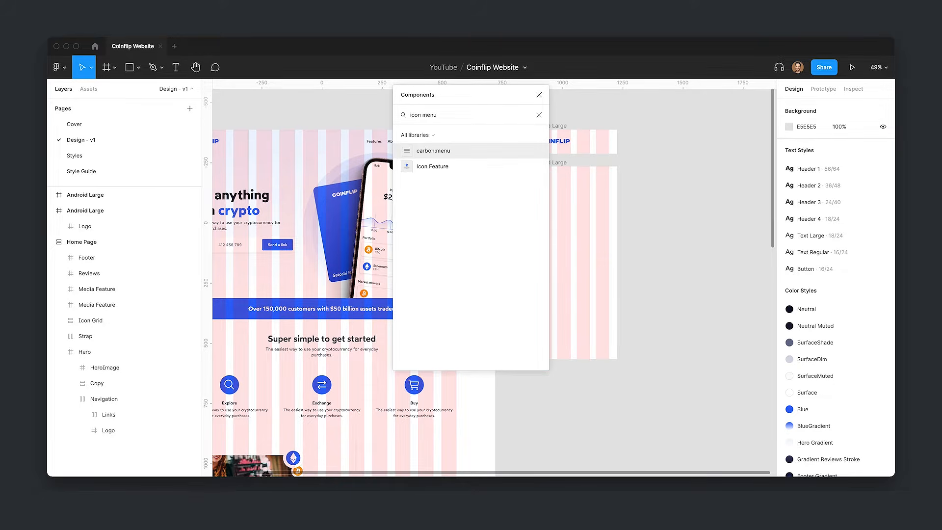
{"action": "key", "text": "Return"}
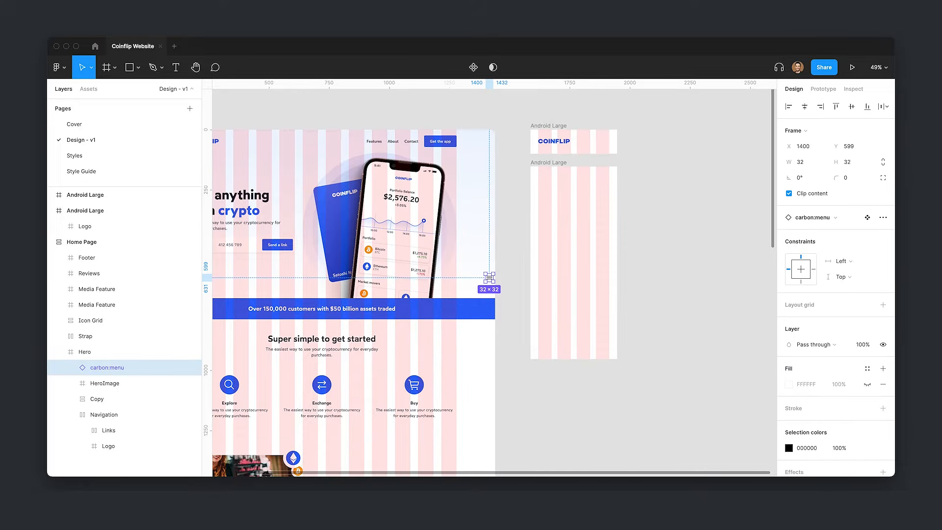
{"action": "left_click_drag", "start_coordinate": [489, 277], "coordinate": [606, 144]}
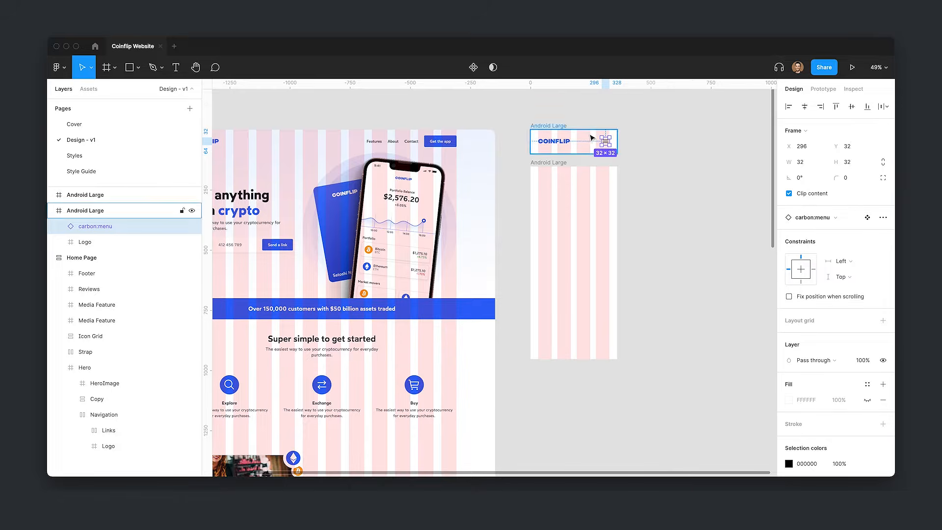
Step: Apply the Neutral color style to the header's menu icon in place of black
{"action": "scroll", "coordinate": [606, 143], "scroll_direction": "up", "scroll_amount": 5}
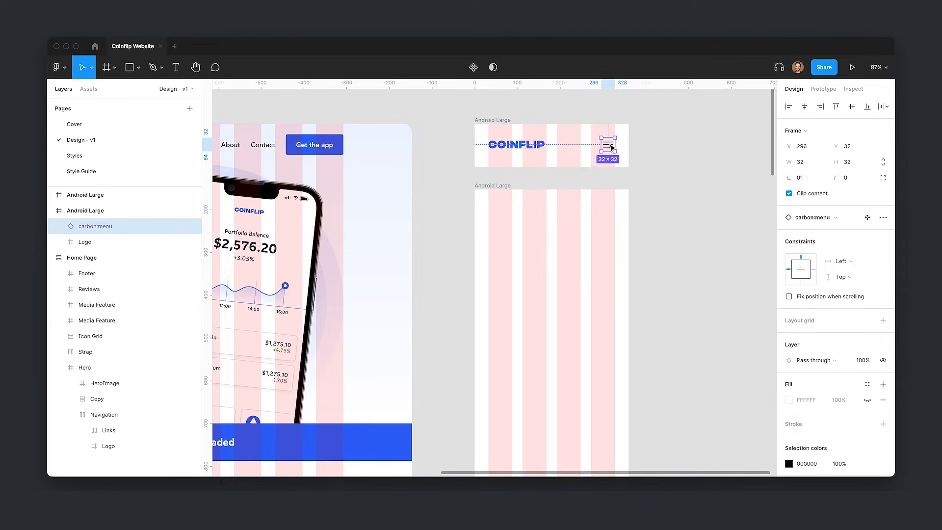
{"action": "left_click", "coordinate": [608, 146]}
{"action": "scroll", "coordinate": [834, 295], "scroll_direction": "down", "scroll_amount": 5}
{"action": "left_click", "coordinate": [867, 336]}
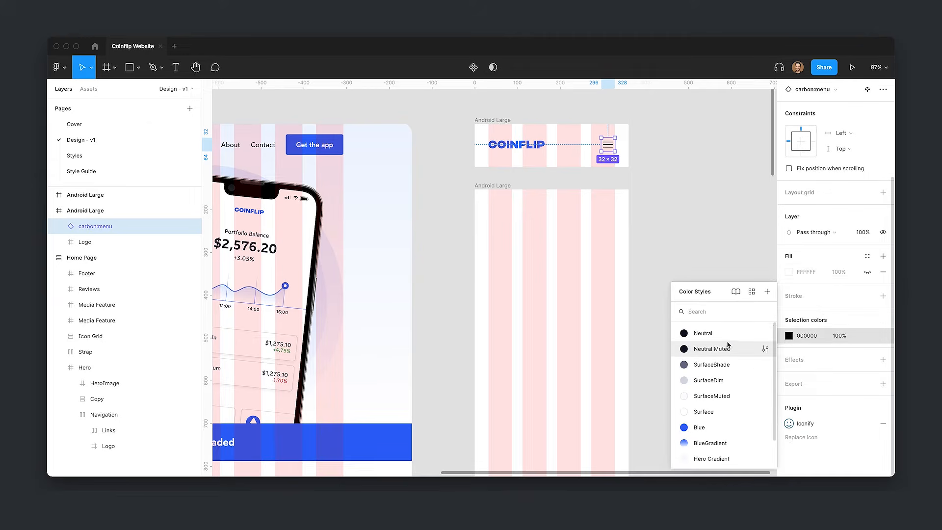
{"action": "left_click", "coordinate": [703, 333]}
{"action": "scroll", "coordinate": [690, 202], "scroll_direction": "up", "scroll_amount": 2}
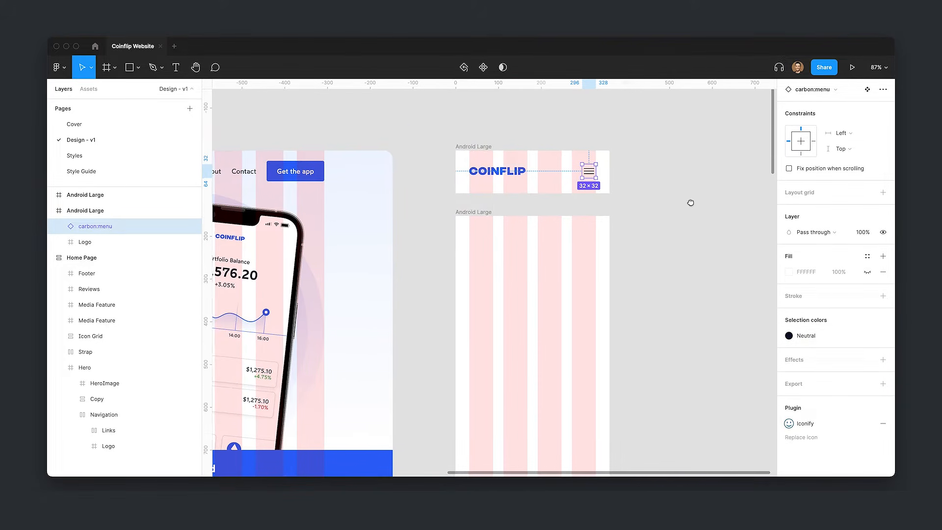
{"action": "left_click", "coordinate": [540, 179]}
{"action": "left_click", "coordinate": [626, 210]}
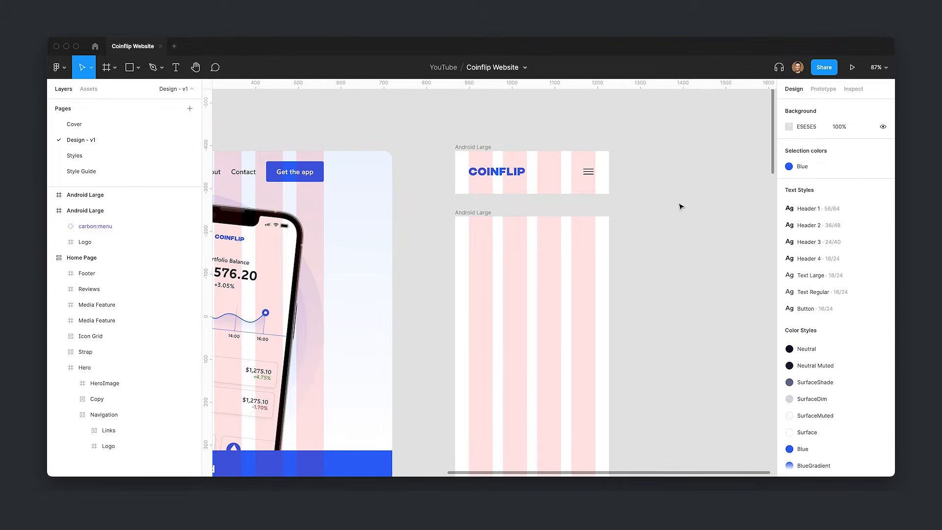
Step: Set the header menu icon's constraints to right and vertical center, and check the logo's constraints
{"action": "left_click", "coordinate": [583, 180]}
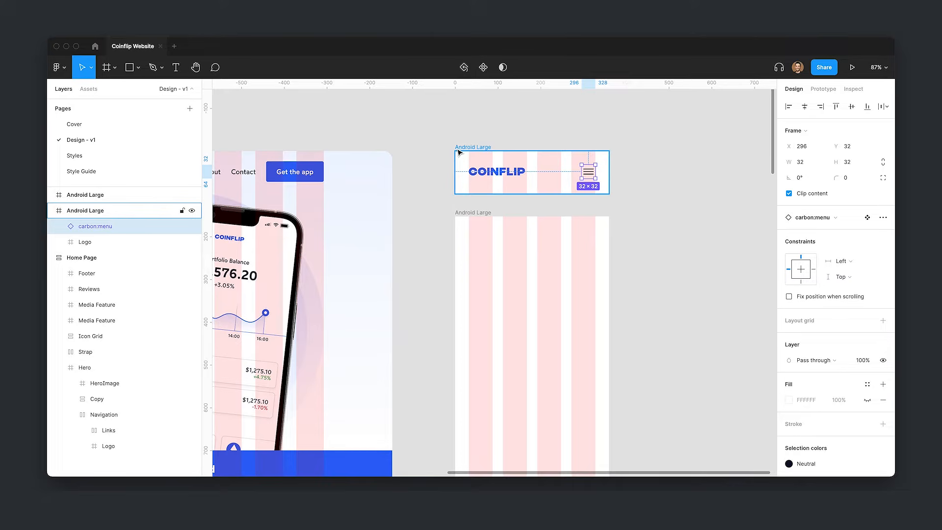
{"action": "left_click", "coordinate": [813, 269]}
{"action": "left_click", "coordinate": [800, 269]}
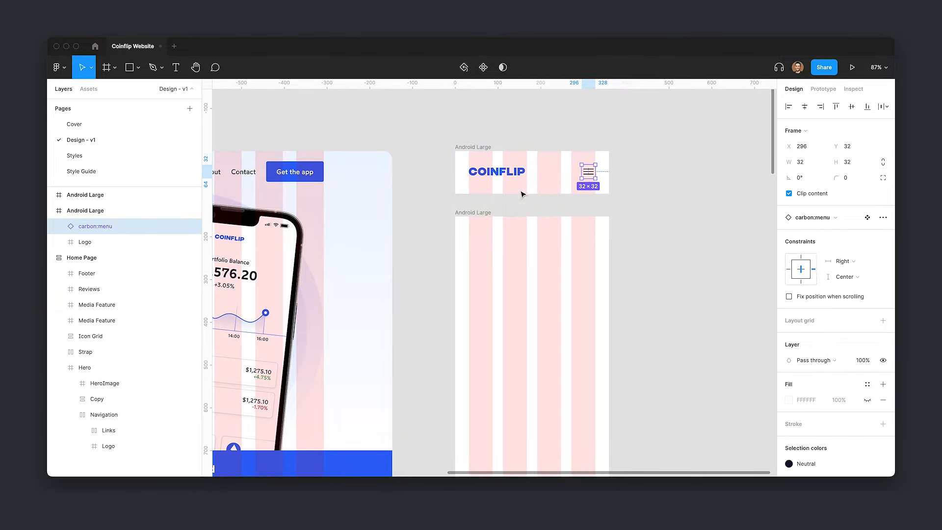
{"action": "key", "text": "Tab"}
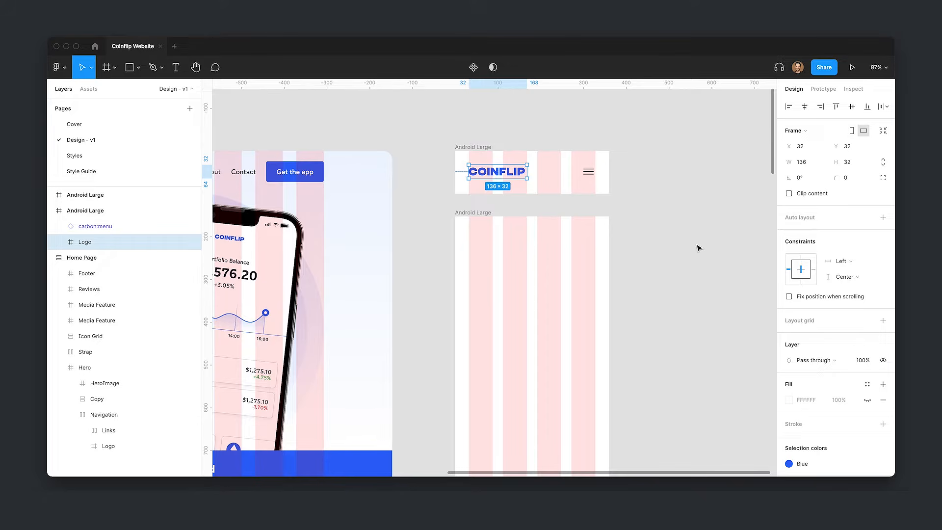
{"action": "left_click", "coordinate": [699, 247]}
Step: Wrap the menu icon in an auto layout frame with 12 padding and fit it to the last grid column at X 272
{"action": "left_click", "coordinate": [584, 173]}
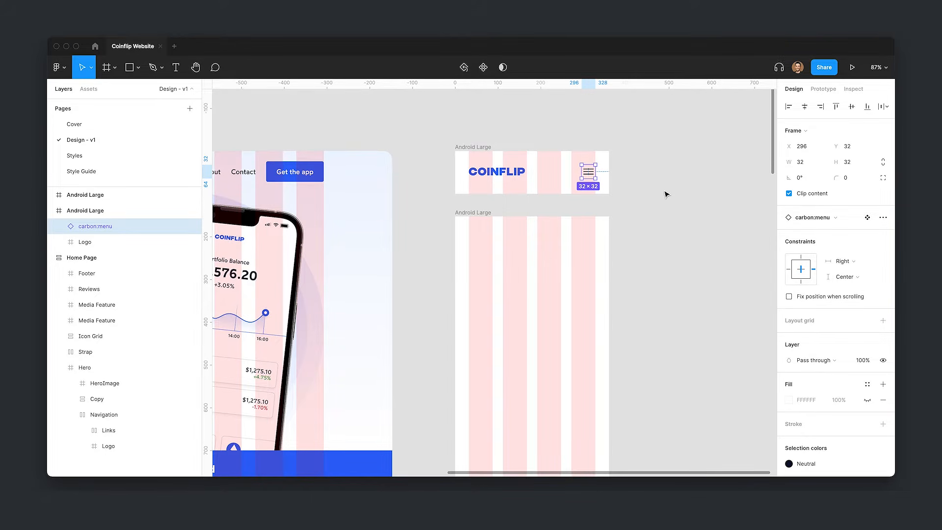
{"action": "key", "text": "shift+a"}
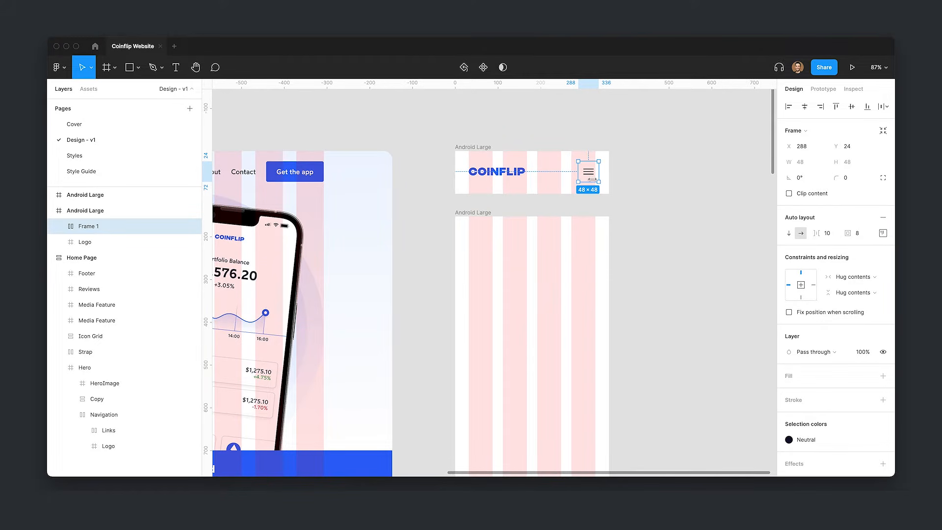
{"action": "left_click_drag", "start_coordinate": [591, 176], "coordinate": [578, 164]}
{"action": "left_click", "coordinate": [866, 235]}
{"action": "type", "text": "12"}
{"action": "key", "text": "Return"}
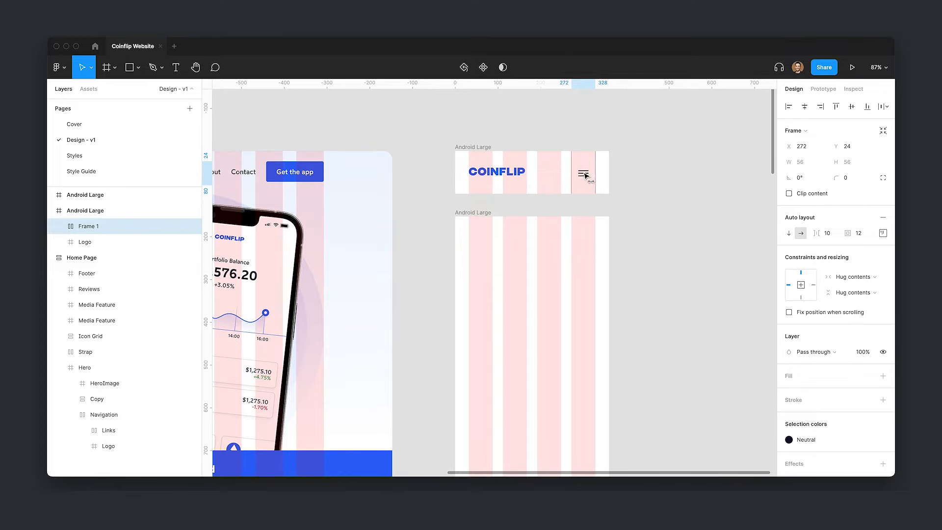
Step: Set the icon frame's item spacing to 0 and constrain it right and center, centering it vertically in the header
{"action": "left_click", "coordinate": [832, 238]}
{"action": "type", "text": "0"}
{"action": "key", "text": "Return"}
{"action": "left_click", "coordinate": [813, 285]}
{"action": "left_click", "coordinate": [800, 285]}
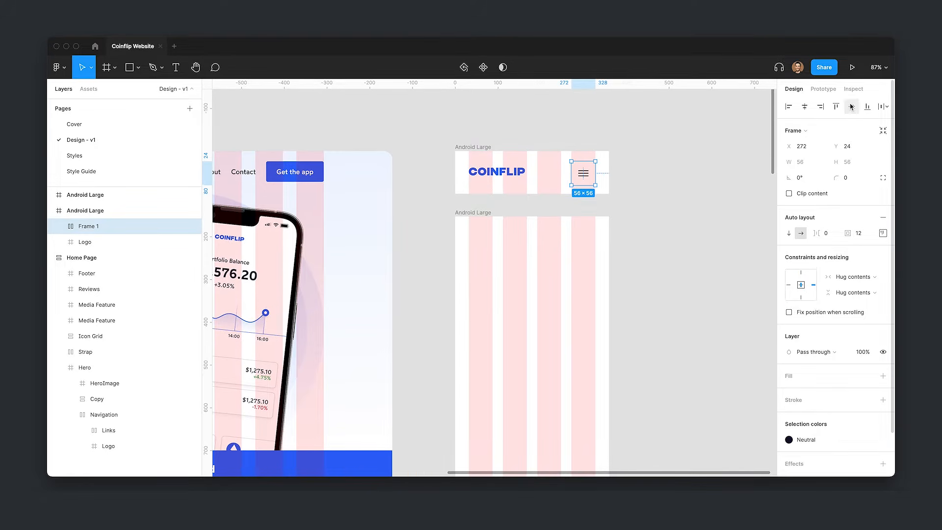
{"action": "key", "text": "Escape"}
{"action": "scroll", "coordinate": [665, 255], "scroll_direction": "left", "scroll_amount": 2}
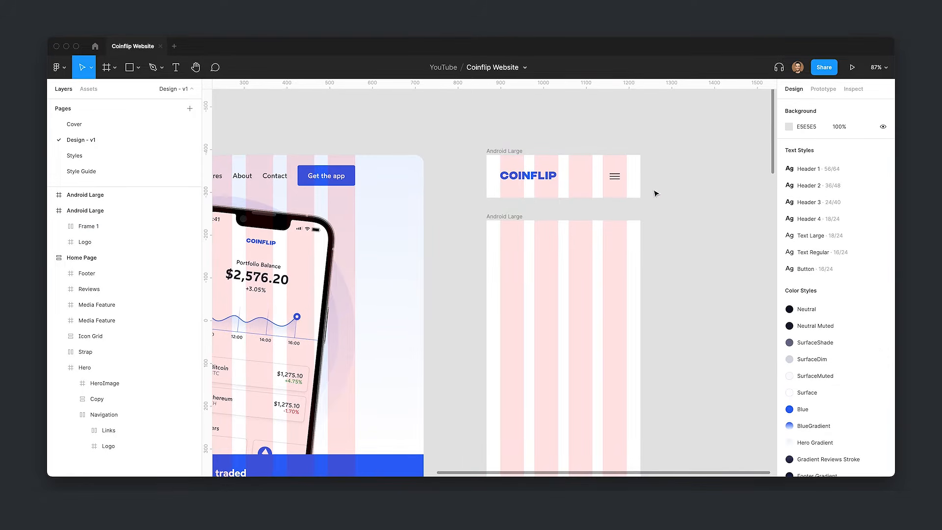
Step: Examine the padded icon frame and the menu icon nested inside it
{"action": "double_click", "coordinate": [616, 178]}
{"action": "key", "text": "Escape"}
{"action": "left_click", "coordinate": [610, 183]}
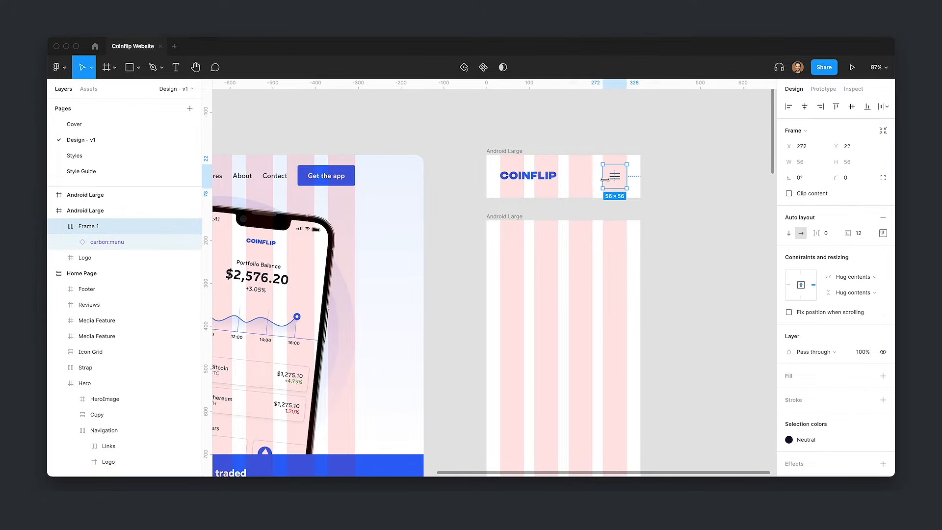
{"action": "left_click", "coordinate": [616, 182]}
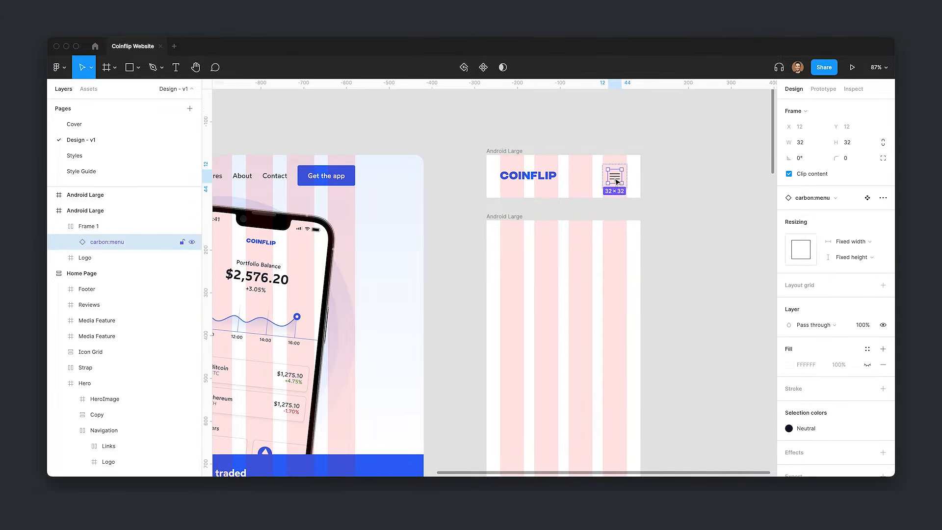
{"action": "left_click", "coordinate": [646, 196]}
{"action": "left_click", "coordinate": [622, 187]}
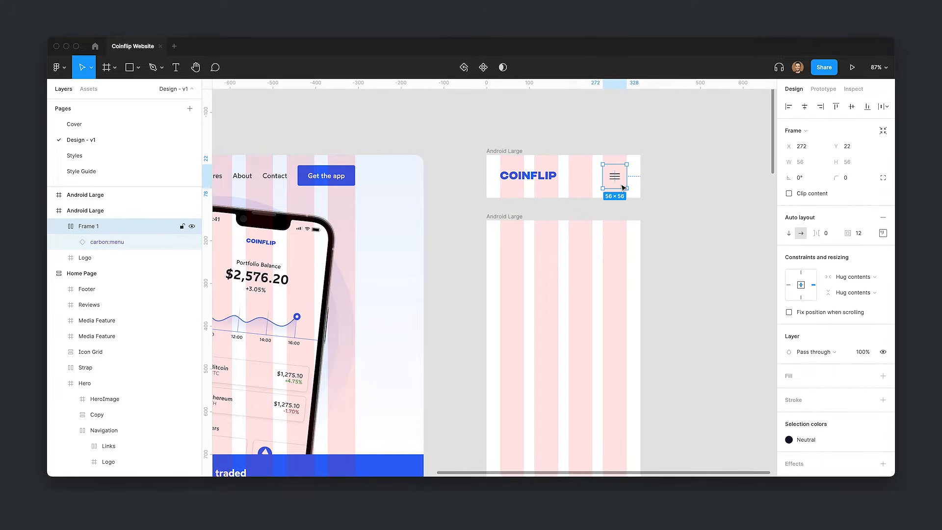
{"action": "left_click", "coordinate": [707, 205]}
Step: Remove the white fill from the mobile header frame
{"action": "left_click", "coordinate": [503, 152]}
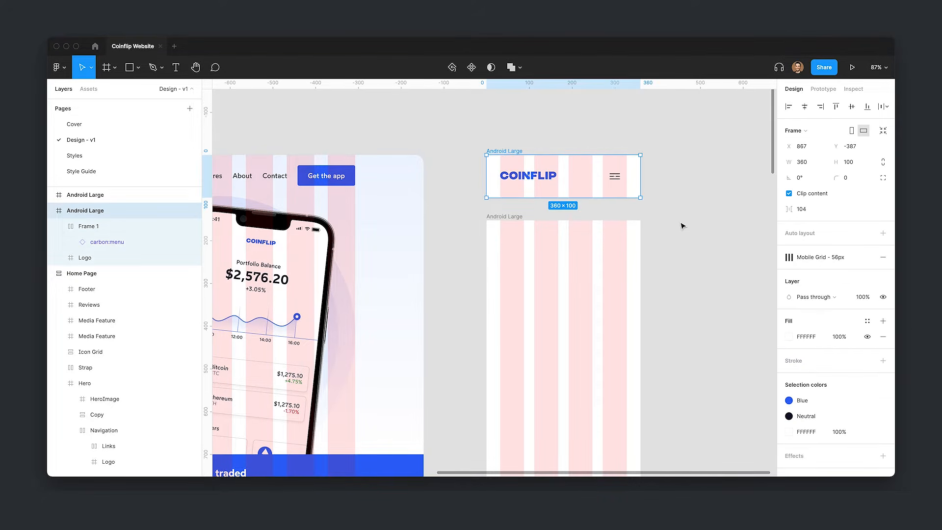
{"action": "left_click", "coordinate": [883, 339]}
{"action": "left_click", "coordinate": [657, 304]}
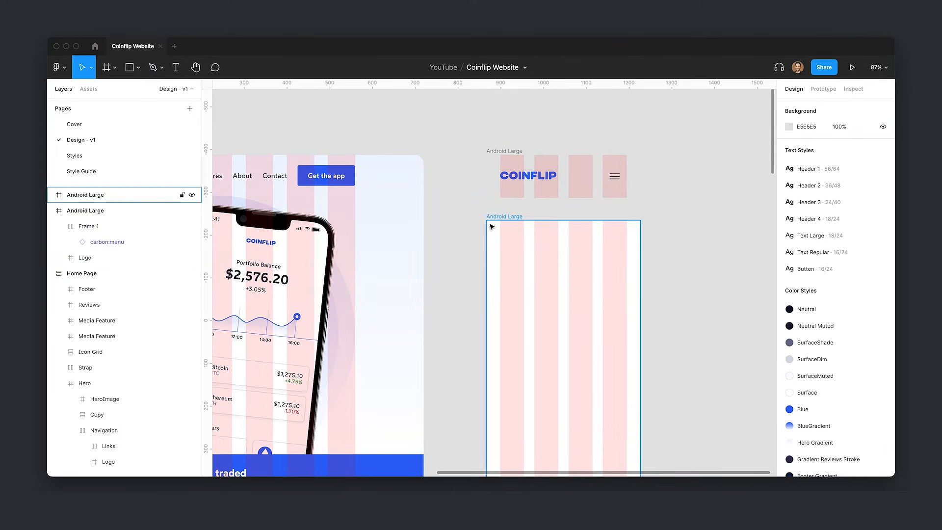
Step: Rename the mobile header frame as Navigation
{"action": "scroll", "coordinate": [680, 273], "scroll_direction": "down", "scroll_amount": 10}
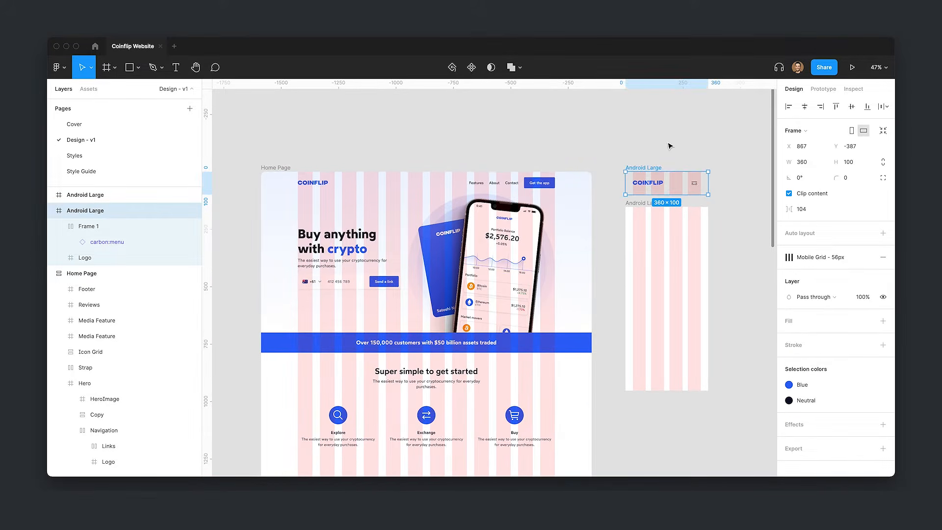
{"action": "key", "text": "super+r"}
{"action": "type", "text": "N"}
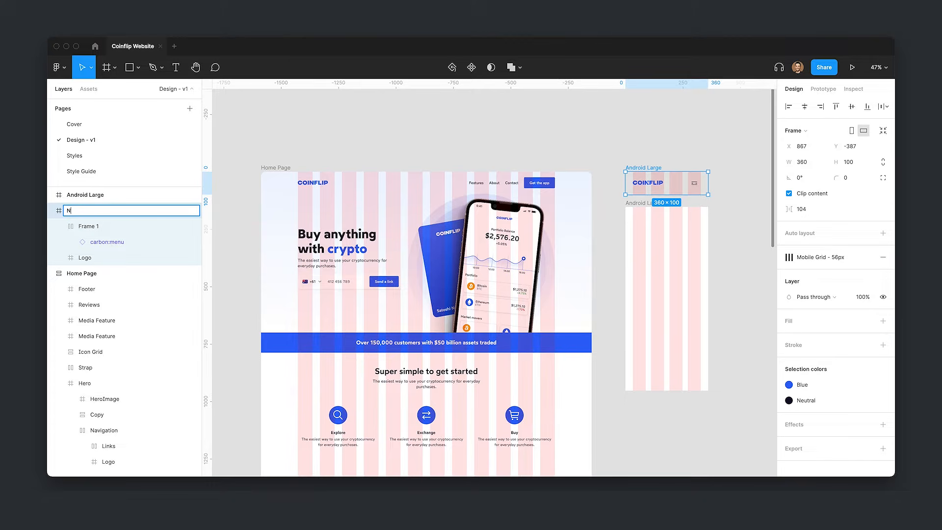
{"action": "type", "text": "avigation"}
{"action": "key", "text": "Return"}
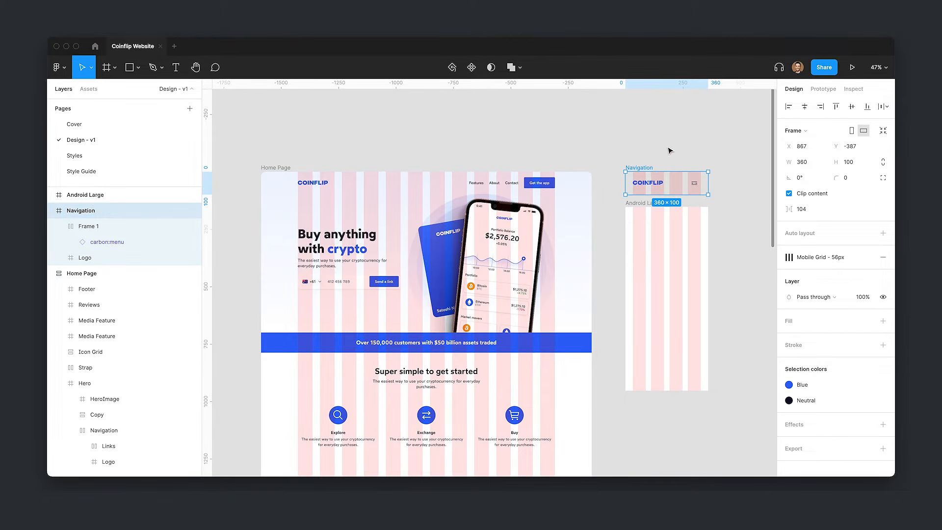
Step: Move the Navigation frame into the Android Large frame at X 0, Y 0 and hide the layout grids
{"action": "left_click_drag", "start_coordinate": [650, 175], "coordinate": [670, 225]}
{"action": "key", "text": "ctrl+g"}
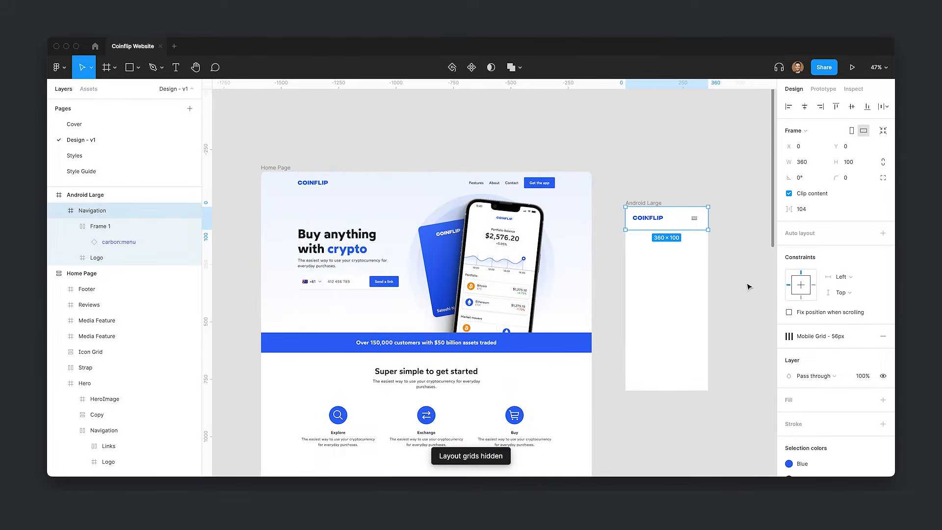
{"action": "scroll", "coordinate": [750, 234], "scroll_direction": "down", "scroll_amount": 1}
Step: Set the Navigation frame's horizontal constraint to left and right
{"action": "left_click", "coordinate": [750, 234]}
{"action": "left_click", "coordinate": [697, 189]}
{"action": "left_click", "coordinate": [814, 285], "text": "shift"}
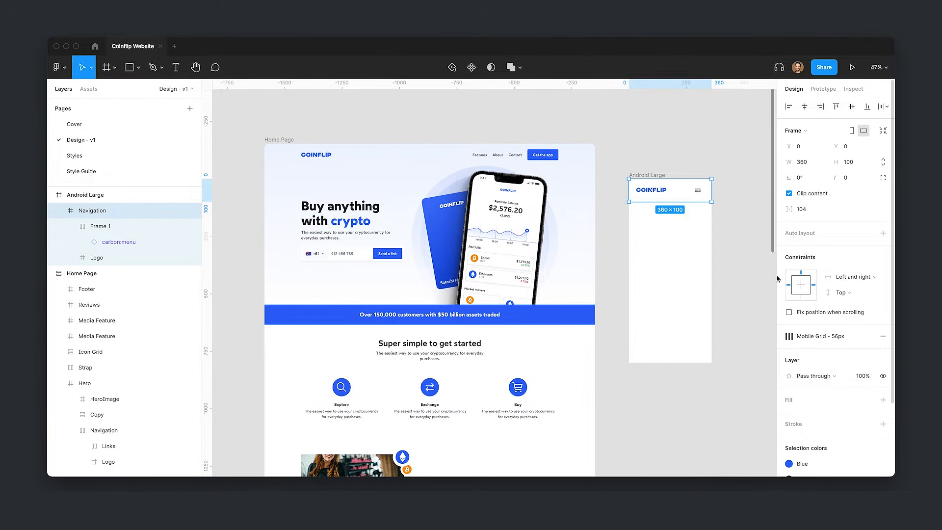
{"action": "left_click", "coordinate": [731, 201]}
Step: Align the Android Large frame with the top of the Home Page at X 861, Y -387 and rename it Hero
{"action": "left_click_drag", "start_coordinate": [652, 176], "coordinate": [656, 141]}
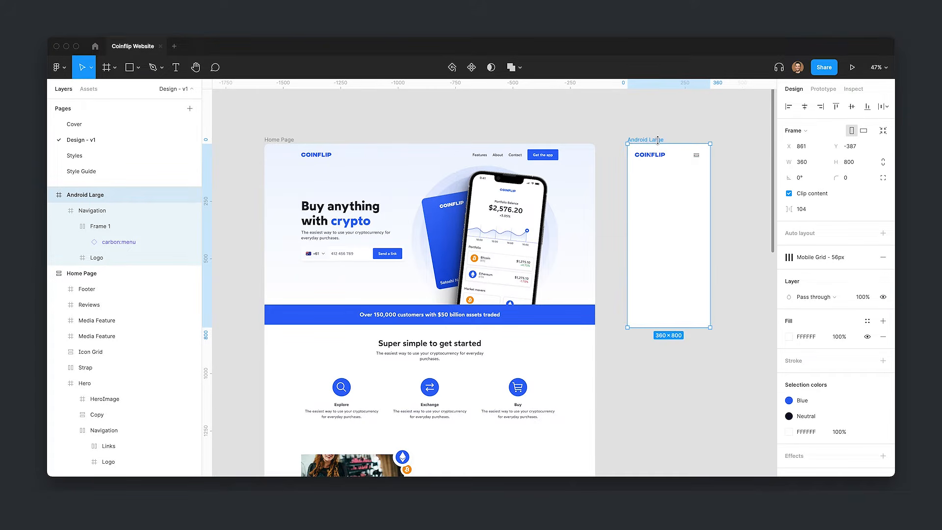
{"action": "key", "text": "super+r"}
{"action": "type", "text": "Hero"}
{"action": "key", "text": "Return"}
Step: Apply the Hero Gradient color style to the mobile Hero frame's fill
{"action": "left_click", "coordinate": [866, 321]}
{"action": "scroll", "coordinate": [868, 407], "scroll_direction": "down", "scroll_amount": 2}
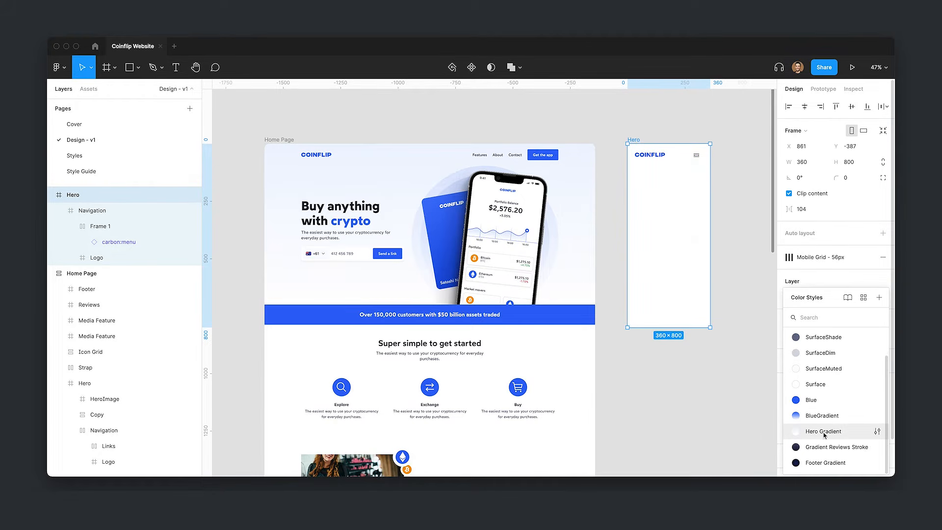
{"action": "left_click", "coordinate": [842, 434]}
{"action": "left_click", "coordinate": [734, 177]}
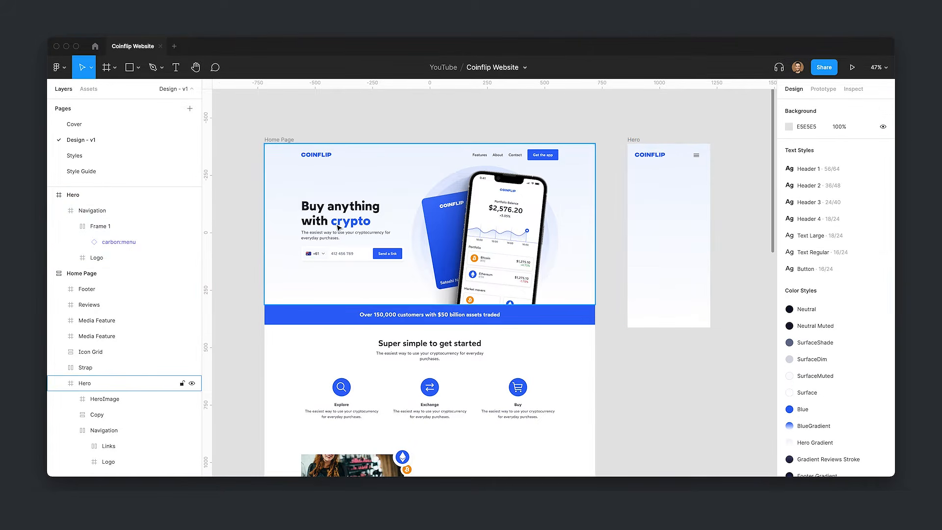
Step: Copy the desktop hero's Copy block into the mobile Hero frame and show the layout grids
{"action": "left_click", "coordinate": [338, 225]}
{"action": "left_click", "coordinate": [338, 225]}
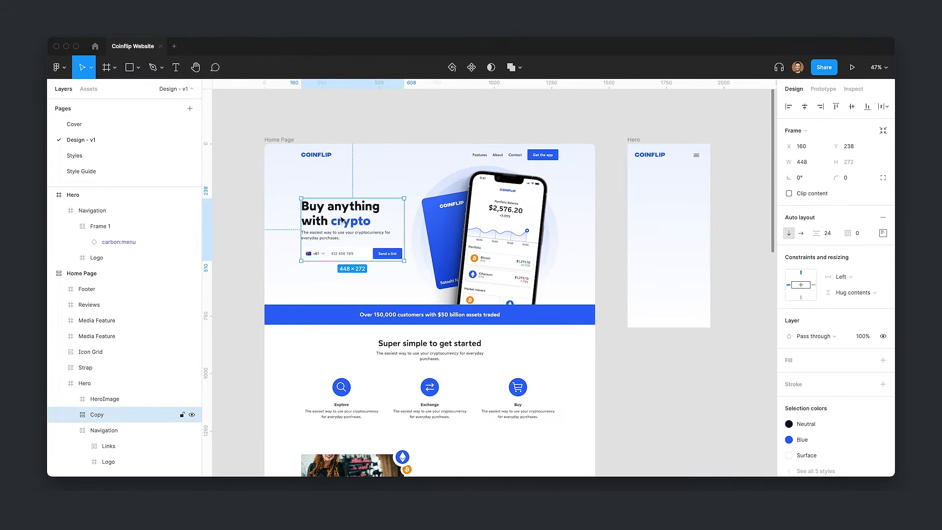
{"action": "key", "text": "ctrl+c"}
{"action": "left_click", "coordinate": [646, 131]}
{"action": "left_click", "coordinate": [633, 140]}
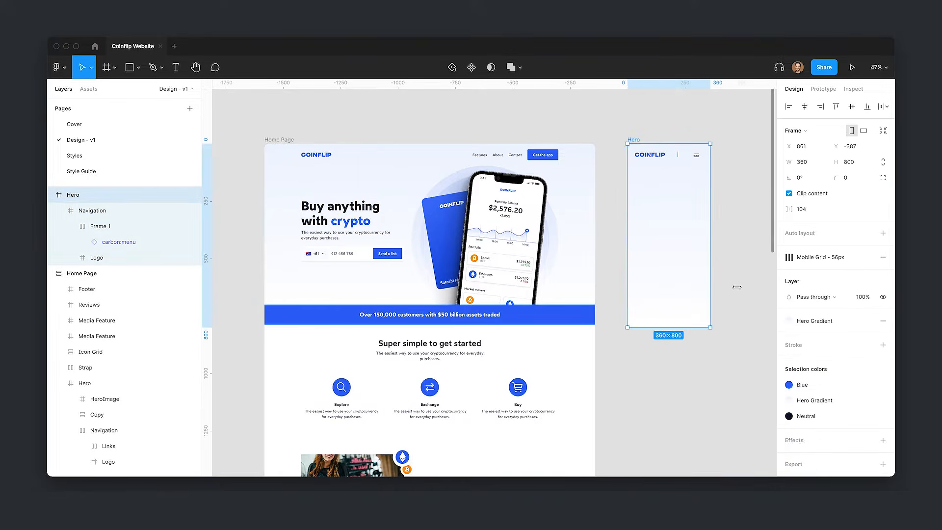
{"action": "key", "text": "ctrl+v"}
{"action": "key", "text": "ctrl+g"}
Step: Fit the pasted Copy block to the mobile grid with width 296 at X 32, Y 116, below the navigation
{"action": "left_click_drag", "start_coordinate": [697, 219], "coordinate": [667, 203]}
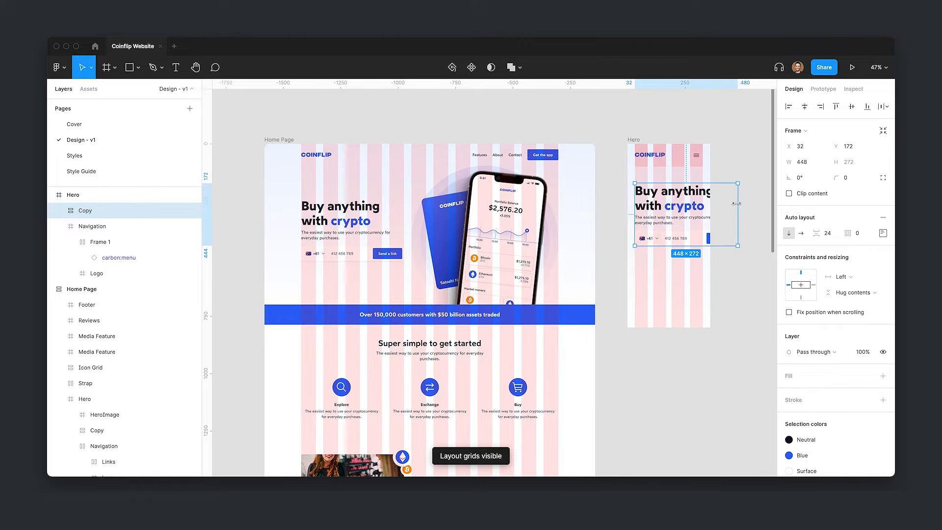
{"action": "left_click_drag", "start_coordinate": [737, 203], "coordinate": [702, 203]}
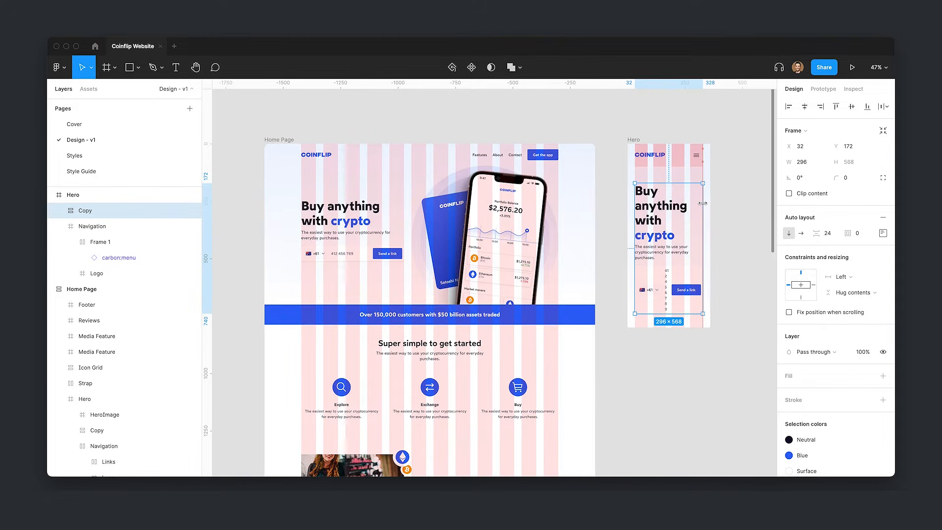
{"action": "left_click_drag", "start_coordinate": [635, 210], "coordinate": [664, 209]}
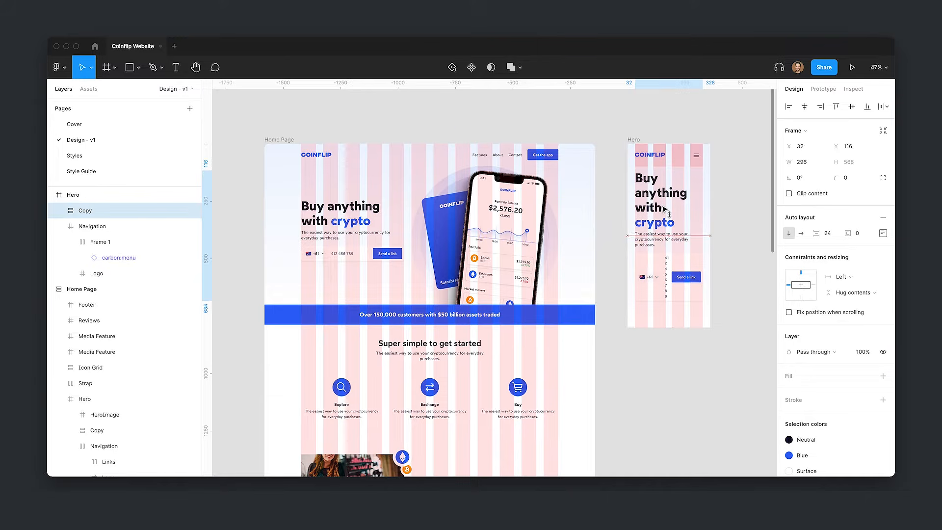
Step: Replace the phone-number form in the mobile Copy block with a copy of the desktop navigation's Get the app button
{"action": "left_click", "coordinate": [684, 279]}
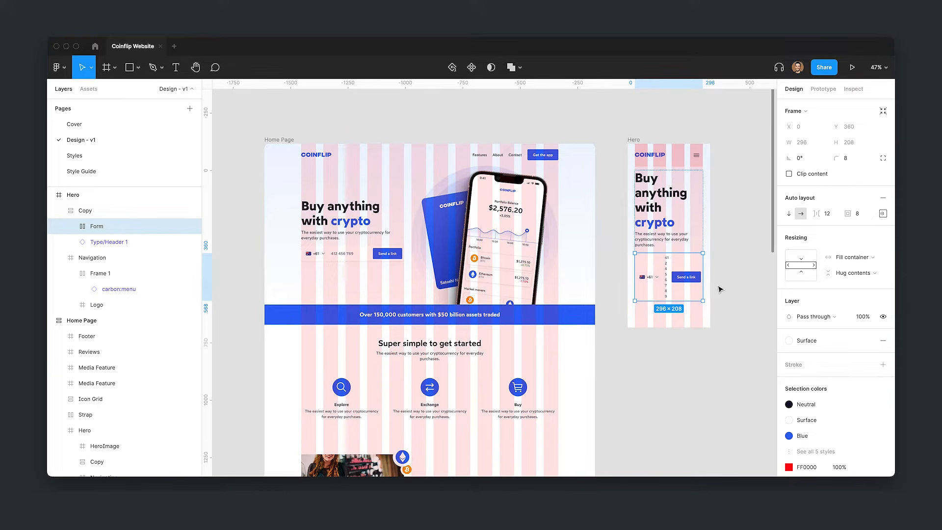
{"action": "key", "text": "Delete"}
{"action": "double_click", "coordinate": [546, 158]}
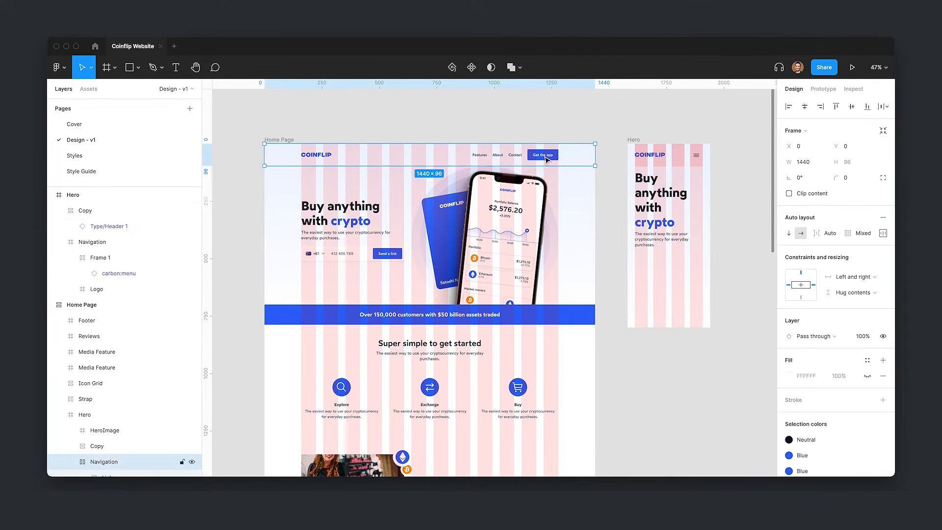
{"action": "double_click", "coordinate": [545, 157]}
{"action": "left_click", "coordinate": [665, 223]}
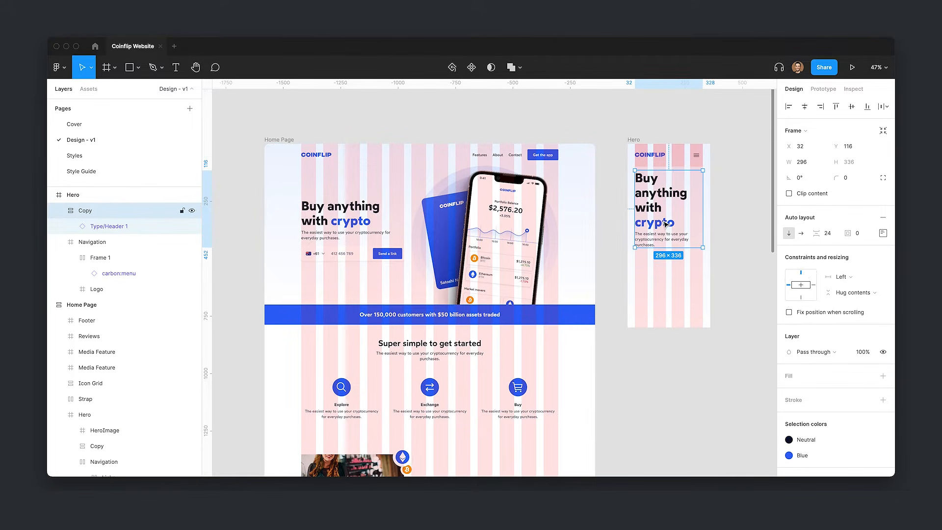
{"action": "key", "text": "ctrl+v"}
{"action": "left_click", "coordinate": [738, 231]}
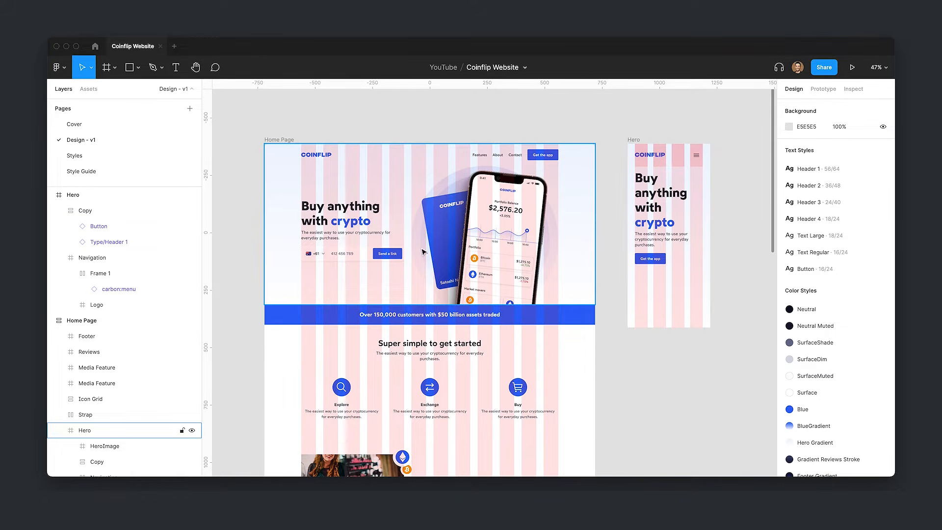
Step: Copy the HeroImage frame from the desktop hero into the mobile Hero frame
{"action": "left_click", "coordinate": [461, 228]}
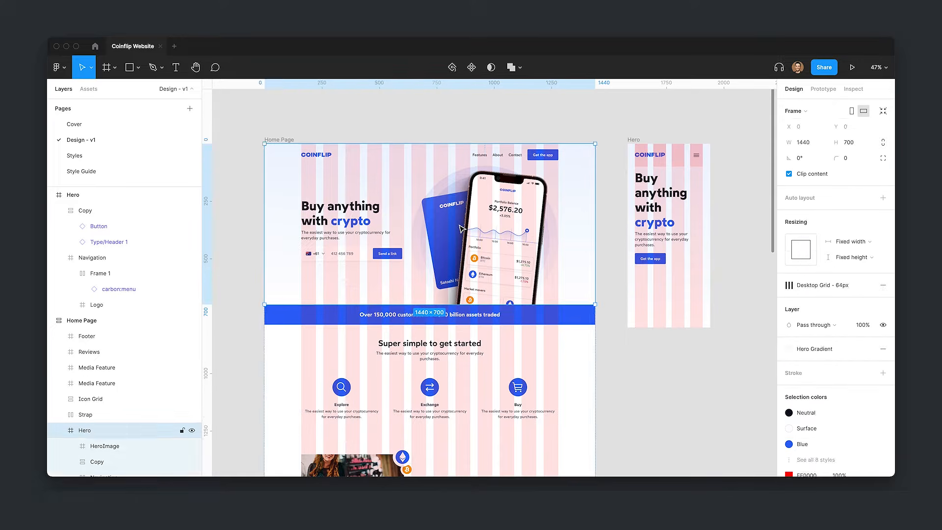
{"action": "left_click", "coordinate": [461, 228]}
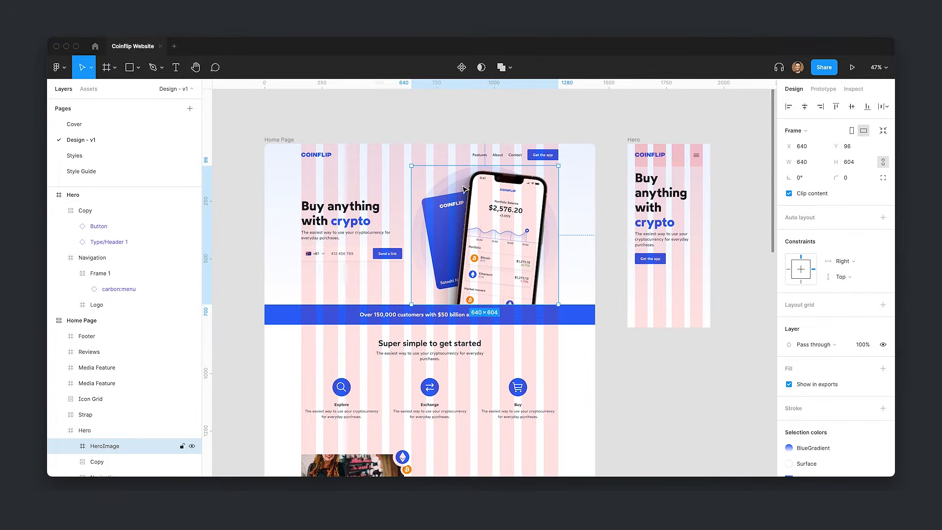
{"action": "key", "text": "ctrl+c"}
{"action": "left_click", "coordinate": [633, 139]}
{"action": "key", "text": "ctrl+v"}
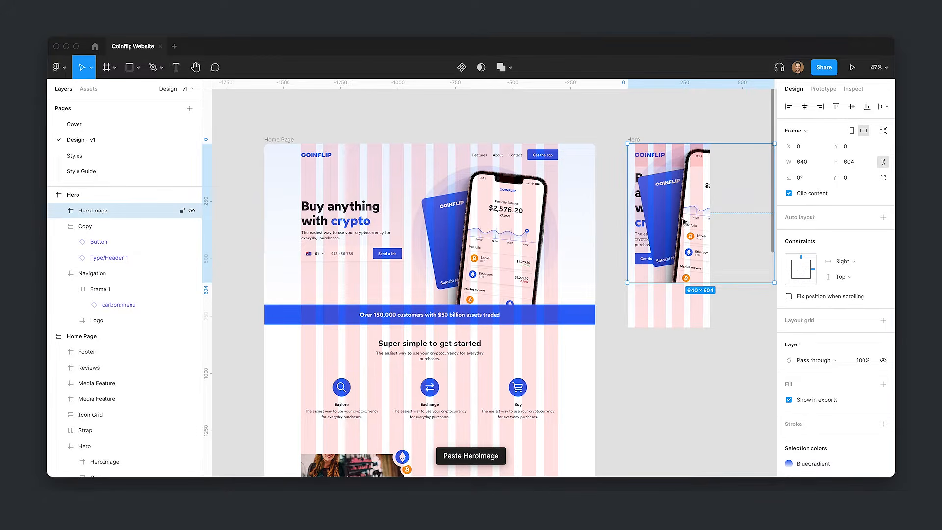
Step: Scale the pasted HeroImage proportionally to width 296 at X 32 and align it to the bottom of the mobile Hero
{"action": "key", "text": "k"}
{"action": "scroll", "coordinate": [737, 174], "scroll_direction": "right", "scroll_amount": 2}
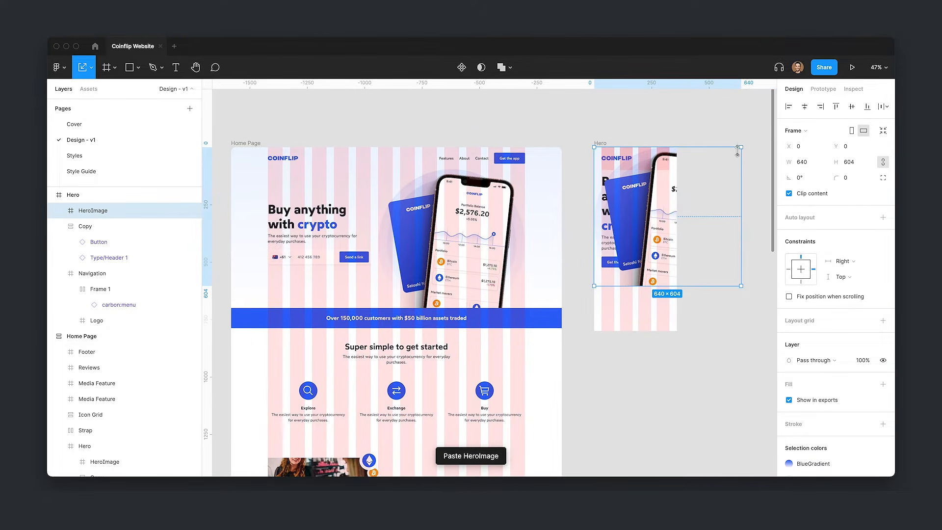
{"action": "left_click_drag", "start_coordinate": [740, 146], "coordinate": [669, 215]}
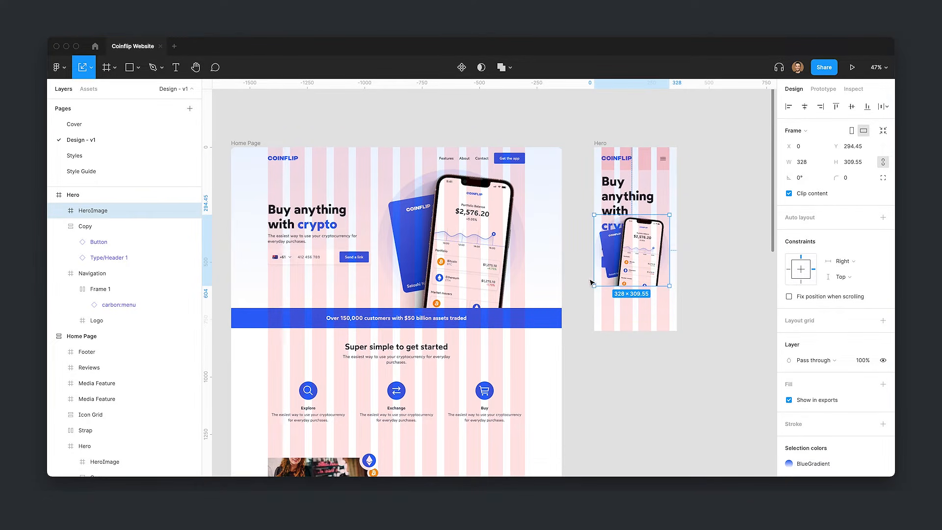
{"action": "left_click_drag", "start_coordinate": [594, 285], "coordinate": [602, 278]}
{"action": "key", "text": "v"}
{"action": "left_click", "coordinate": [867, 107]}
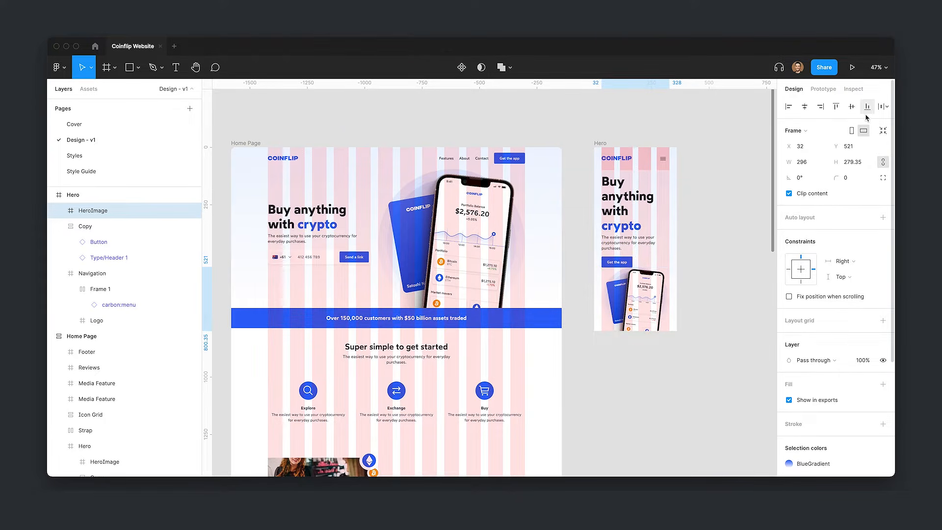
{"action": "left_click", "coordinate": [731, 271]}
Step: Hide the layout grids and set the vertical spacing between the mobile Copy block and HeroImage to 16
{"action": "scroll", "coordinate": [710, 372], "scroll_direction": "down", "scroll_amount": 2}
{"action": "left_click", "coordinate": [666, 222]}
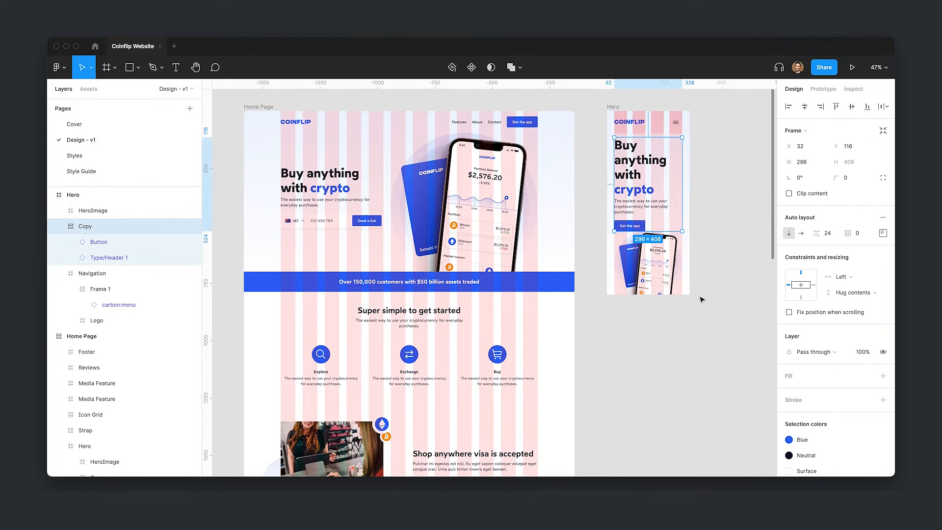
{"action": "left_click", "coordinate": [647, 124], "text": "shift"}
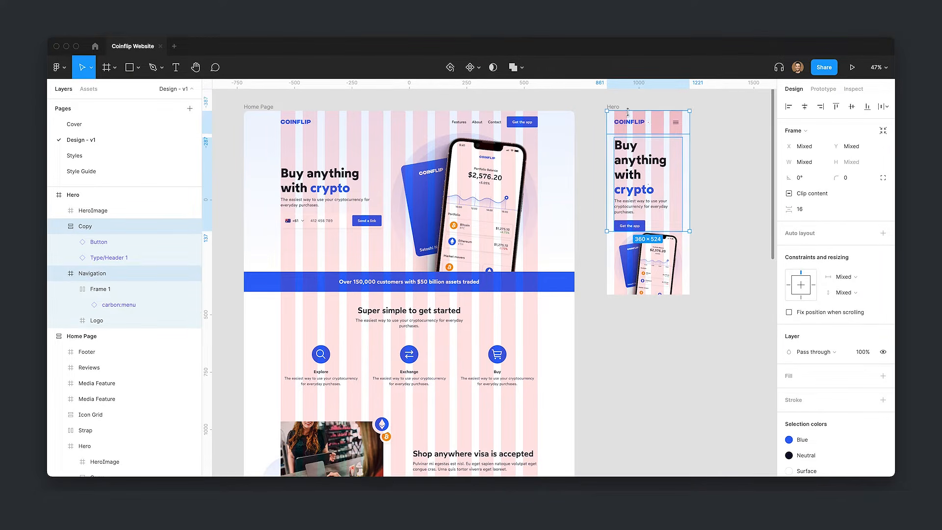
{"action": "key", "text": "ctrl+g"}
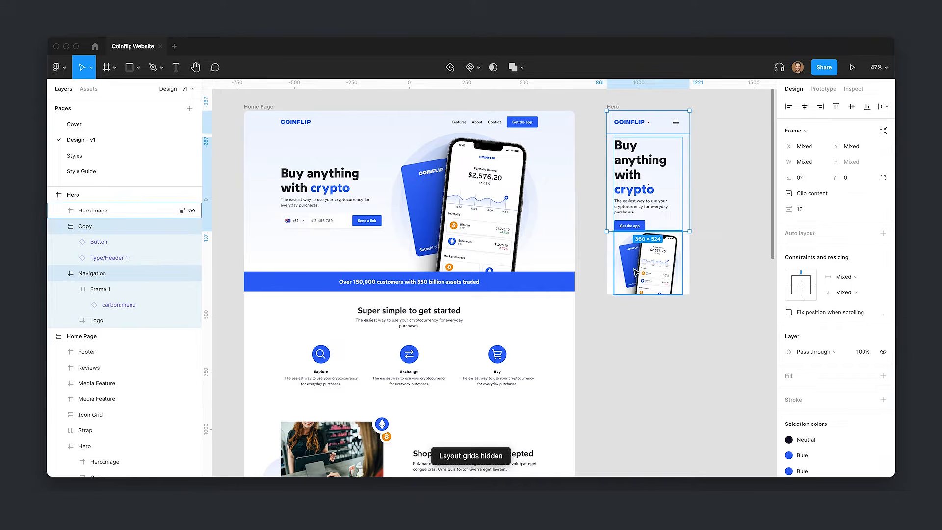
{"action": "left_click", "coordinate": [648, 264]}
{"action": "left_click", "coordinate": [652, 185], "text": "shift"}
{"action": "left_click", "coordinate": [675, 269], "text": "shift"}
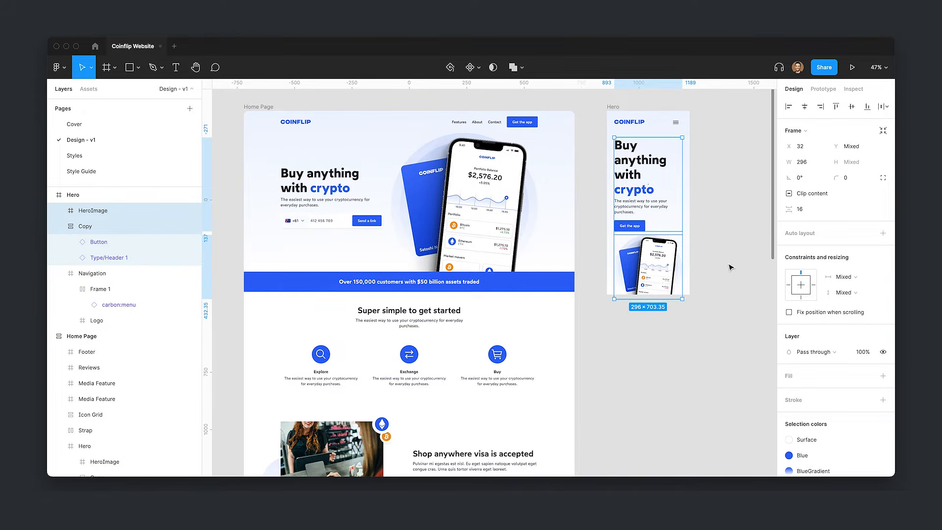
Step: Set the vertical spacing between the mobile navigation, Copy block and HeroImage to 8
{"action": "left_click", "coordinate": [647, 124], "text": "shift"}
{"action": "left_click", "coordinate": [816, 214]}
{"action": "left_click", "coordinate": [647, 265]}
{"action": "left_click", "coordinate": [653, 192], "text": "shift"}
{"action": "left_click", "coordinate": [814, 209]}
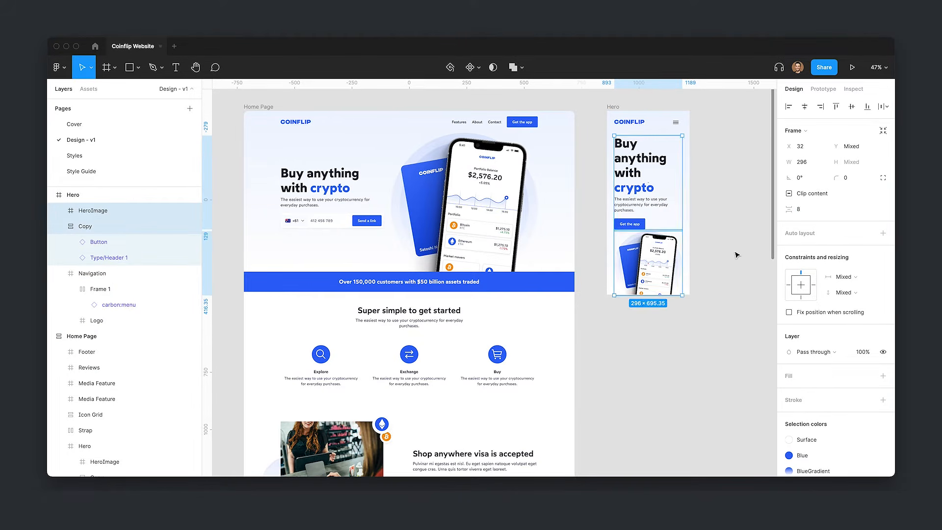
{"action": "left_click", "coordinate": [716, 289]}
{"action": "left_click", "coordinate": [639, 204]}
{"action": "left_click", "coordinate": [723, 277]}
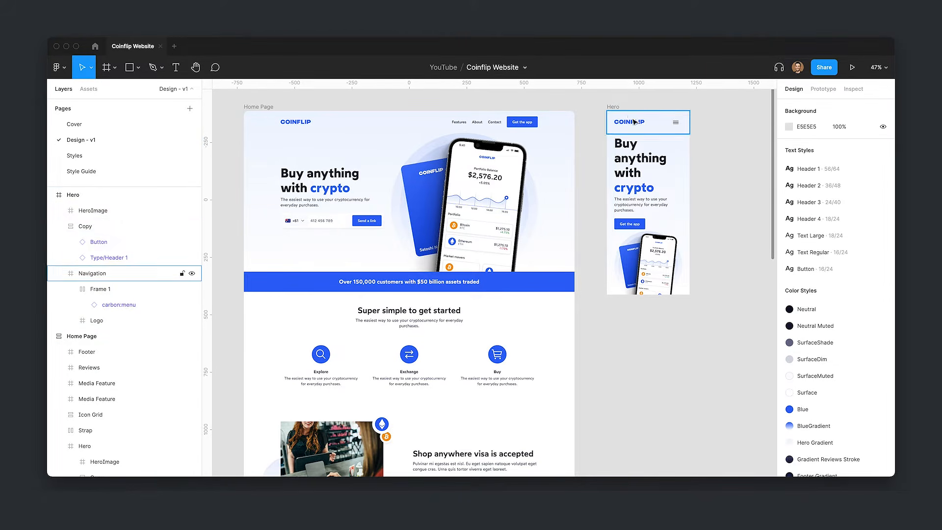
Step: Add vertical auto layout to the mobile Hero frame and align its contents to the top center
{"action": "left_click", "coordinate": [613, 107]}
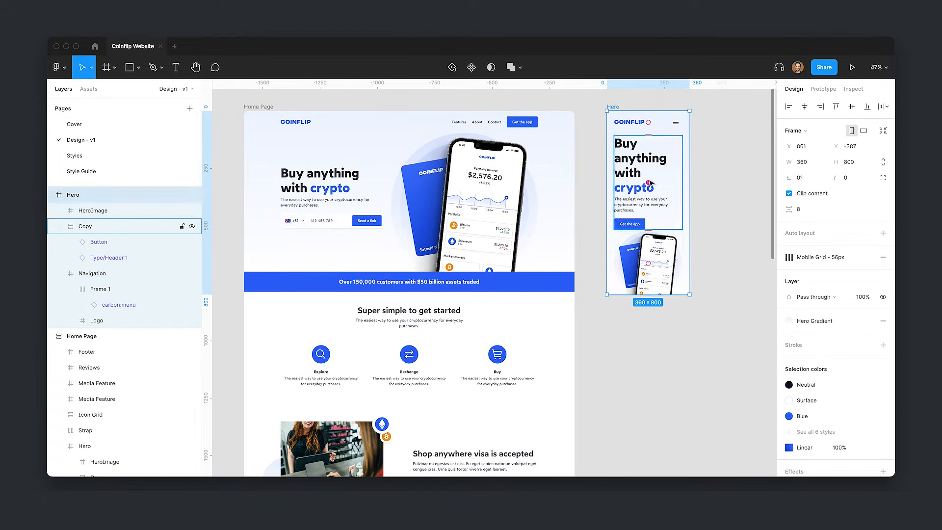
{"action": "key", "text": "shift+a"}
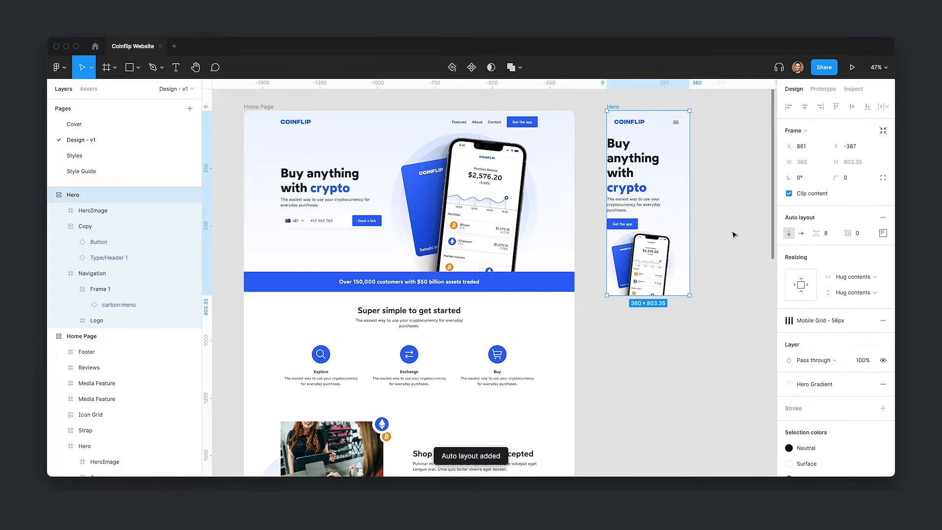
{"action": "left_click", "coordinate": [882, 233]}
{"action": "left_click", "coordinate": [849, 266]}
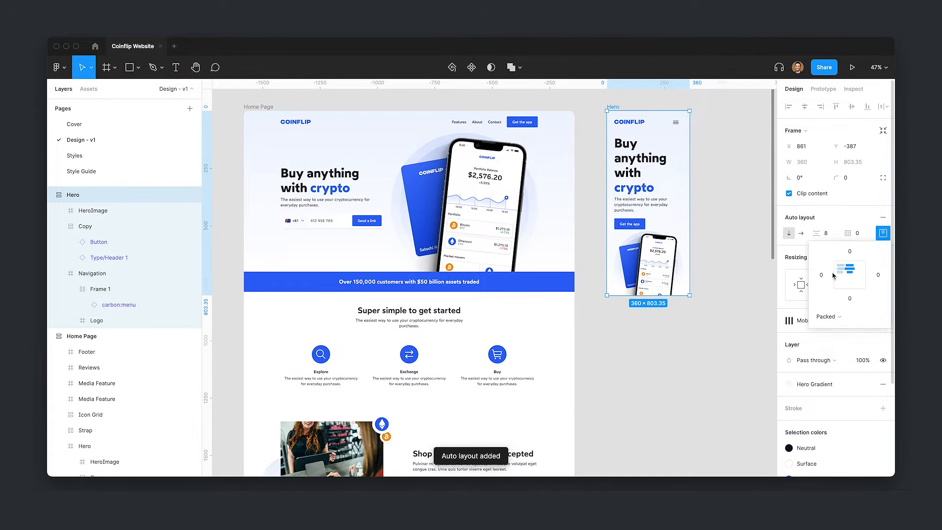
{"action": "left_click", "coordinate": [717, 267]}
Step: Set the mobile Copy block's horizontal resizing to Fill container
{"action": "left_click", "coordinate": [667, 211]}
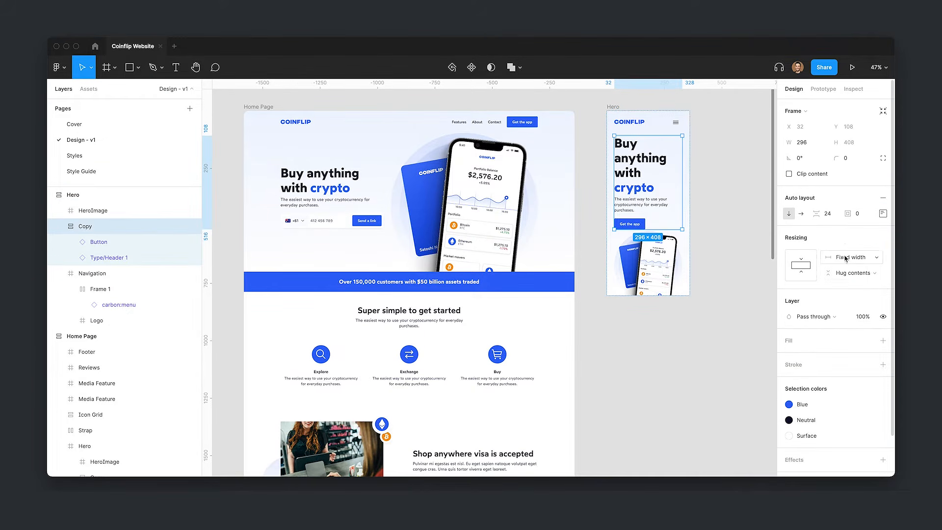
{"action": "left_click", "coordinate": [851, 256]}
{"action": "left_click", "coordinate": [847, 283]}
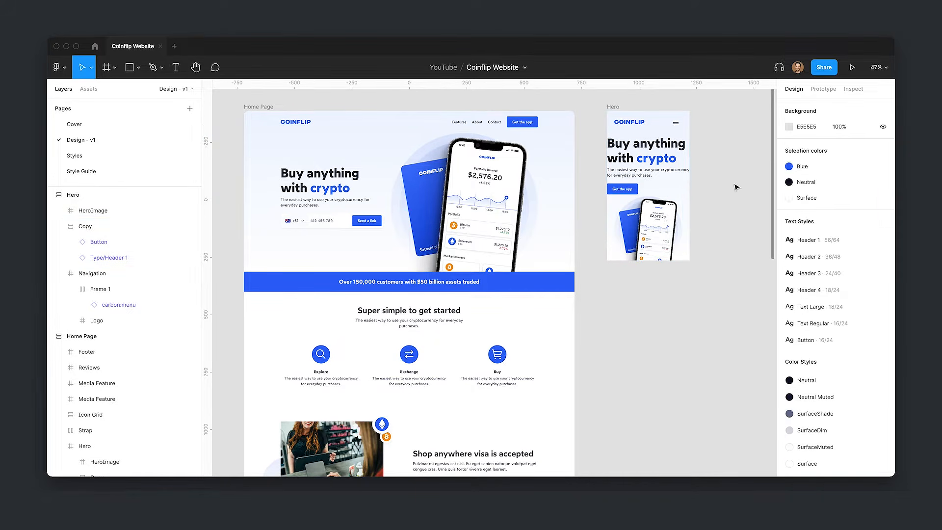
{"action": "left_click", "coordinate": [742, 282]}
Step: Show the layout grids and narrow the mobile Navigation frame to width 296
{"action": "left_click", "coordinate": [689, 118]}
{"action": "key", "text": "ctrl+g"}
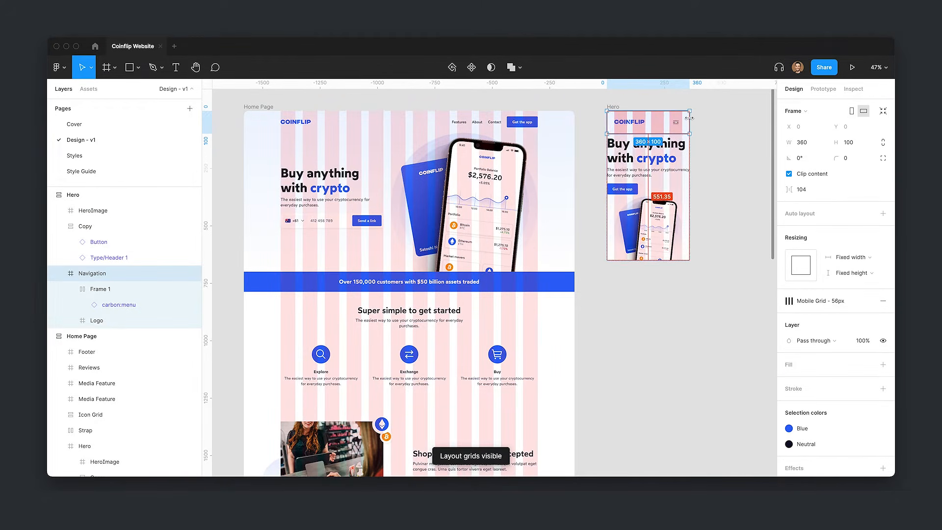
{"action": "left_click_drag", "start_coordinate": [689, 117], "coordinate": [682, 117]}
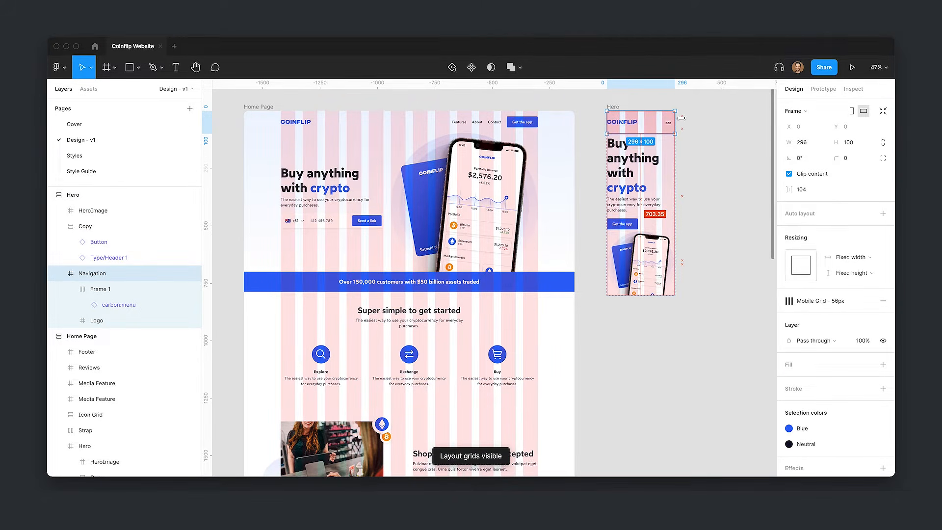
Step: Give the mobile Hero frame's auto layout 32 padding on both the left and right sides
{"action": "left_click", "coordinate": [613, 106]}
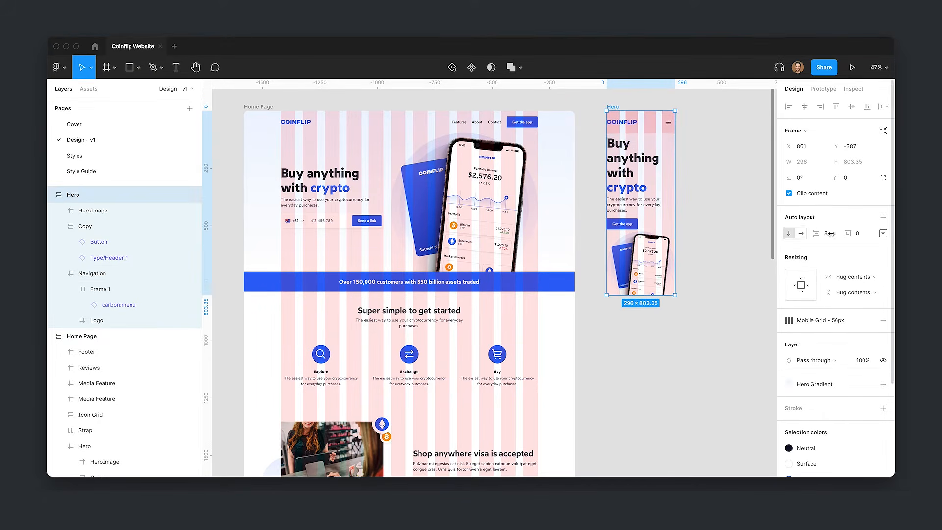
{"action": "left_click", "coordinate": [885, 235]}
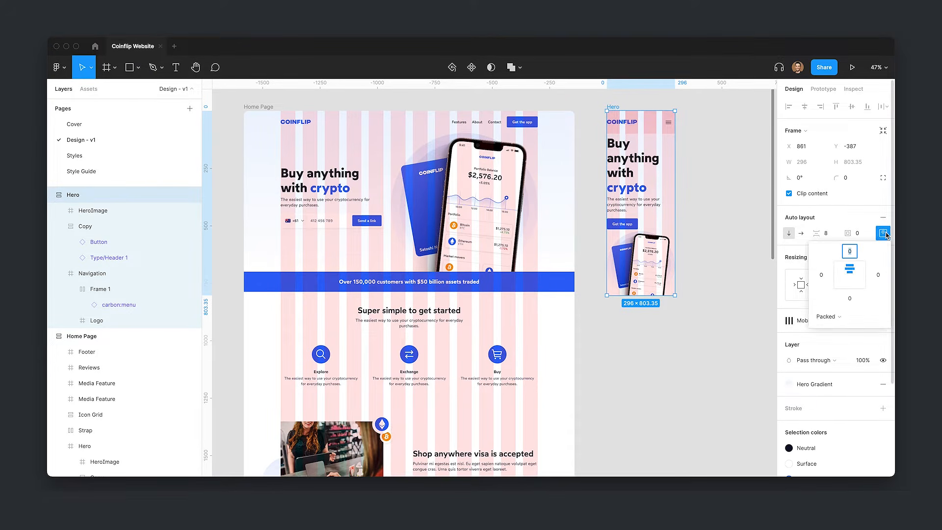
{"action": "key", "text": "Tab"}
{"action": "type", "text": "32"}
{"action": "key", "text": "Tab"}
{"action": "key", "text": "Tab"}
{"action": "type", "text": "32"}
{"action": "key", "text": "Return"}
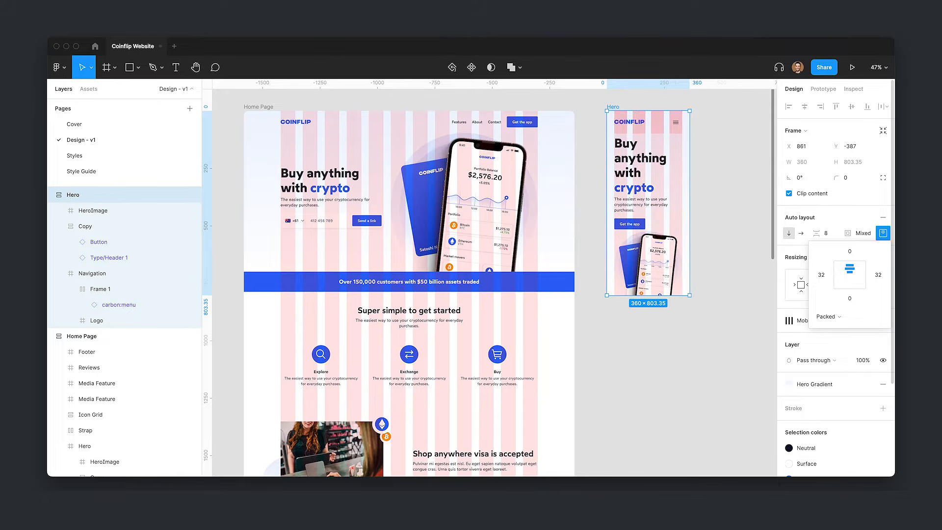
{"action": "left_click", "coordinate": [749, 176]}
Step: Hide the layout grids and check the Copy block and HeroImage inside the mobile Hero
{"action": "key", "text": "ctrl+g"}
{"action": "left_click", "coordinate": [670, 208]}
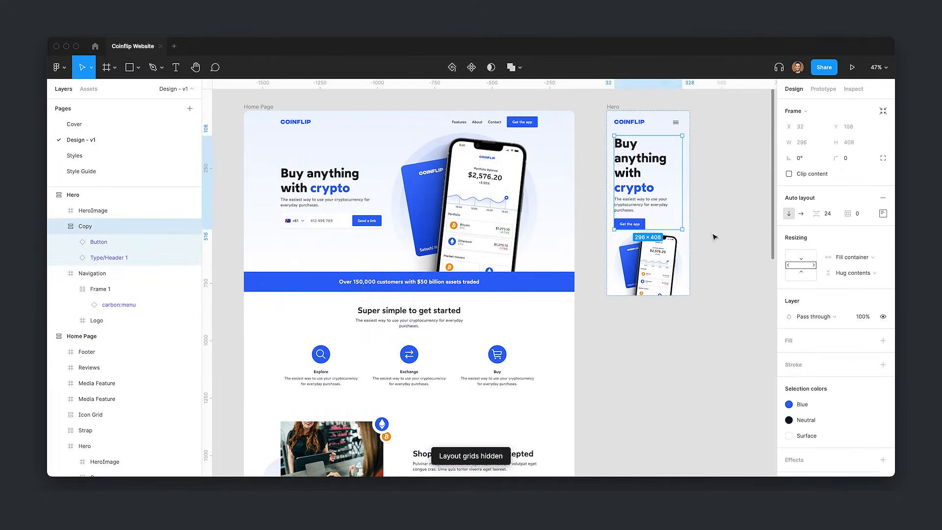
{"action": "left_click", "coordinate": [647, 258]}
{"action": "left_click", "coordinate": [725, 235]}
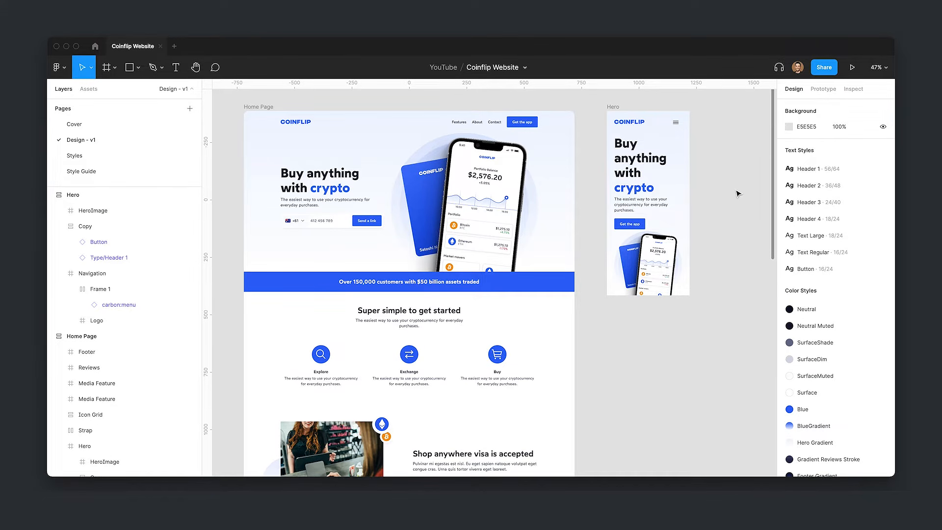
Step: Group all text styles from Header 1 through Button into a folder named Desktop
{"action": "left_click", "coordinate": [807, 169]}
{"action": "left_click", "coordinate": [828, 269], "text": "shift"}
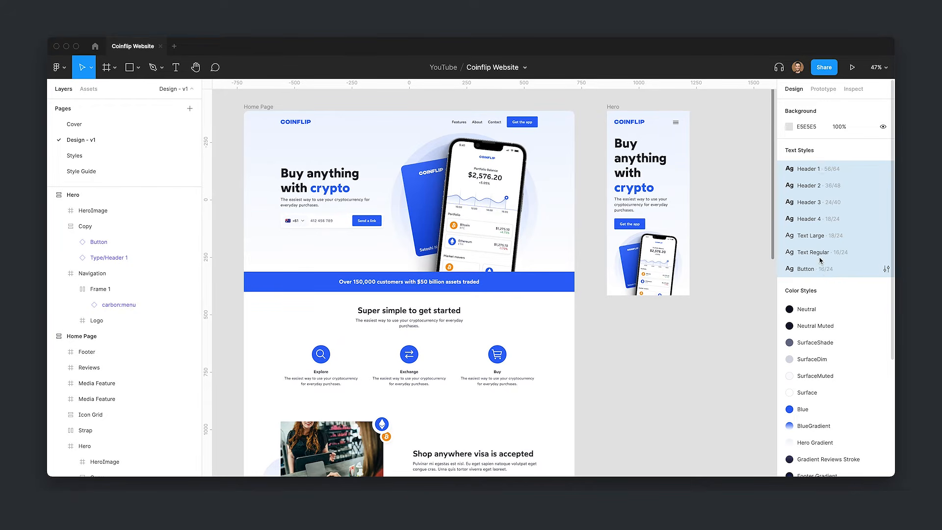
{"action": "right_click", "coordinate": [824, 198]}
{"action": "left_click", "coordinate": [822, 197]}
{"action": "type", "text": "Desktop"}
{"action": "key", "text": "Return"}
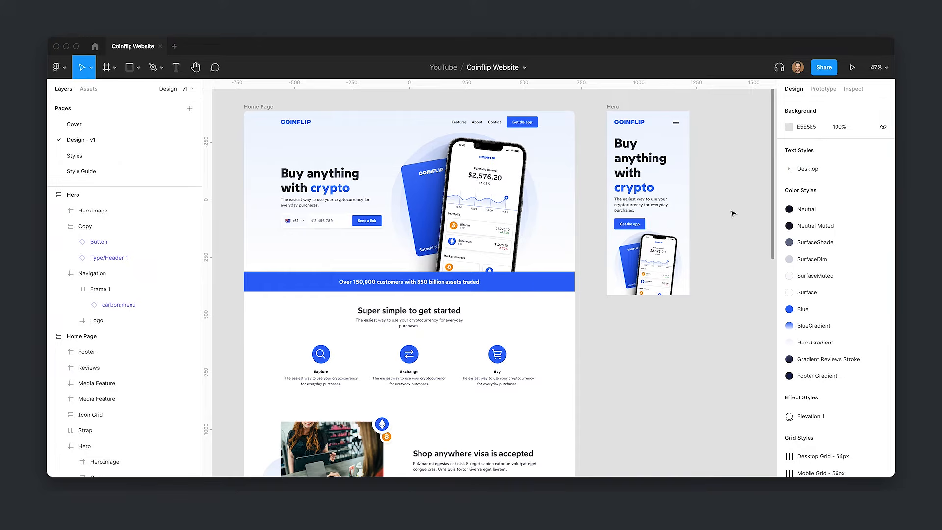
Step: Detach the mobile hero heading from its Desktop text style and set its font size to 48 with line height 56
{"action": "left_click", "coordinate": [632, 158], "text": "super"}
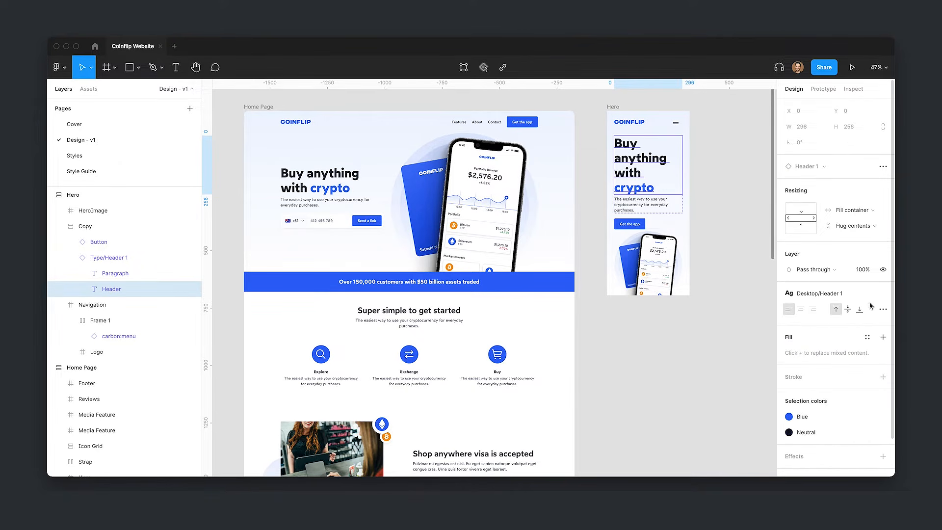
{"action": "left_click", "coordinate": [883, 293]}
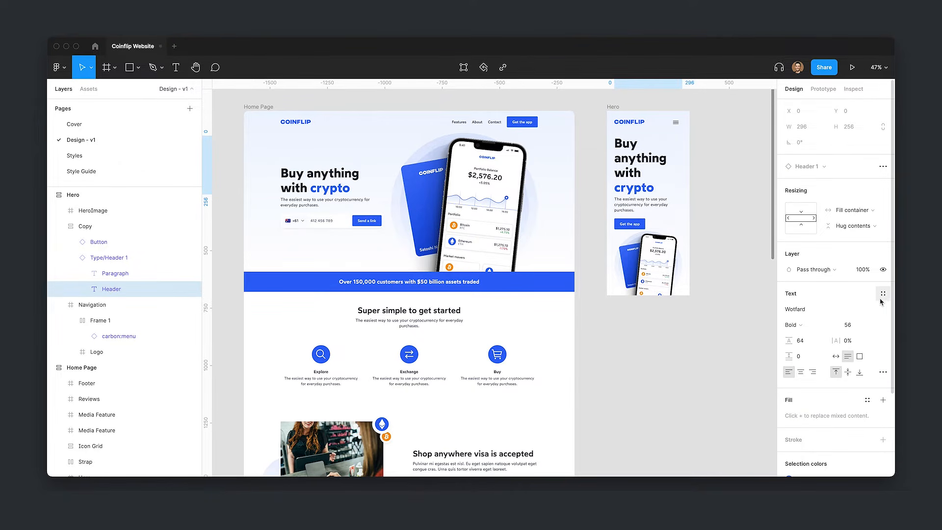
{"action": "left_click", "coordinate": [854, 324]}
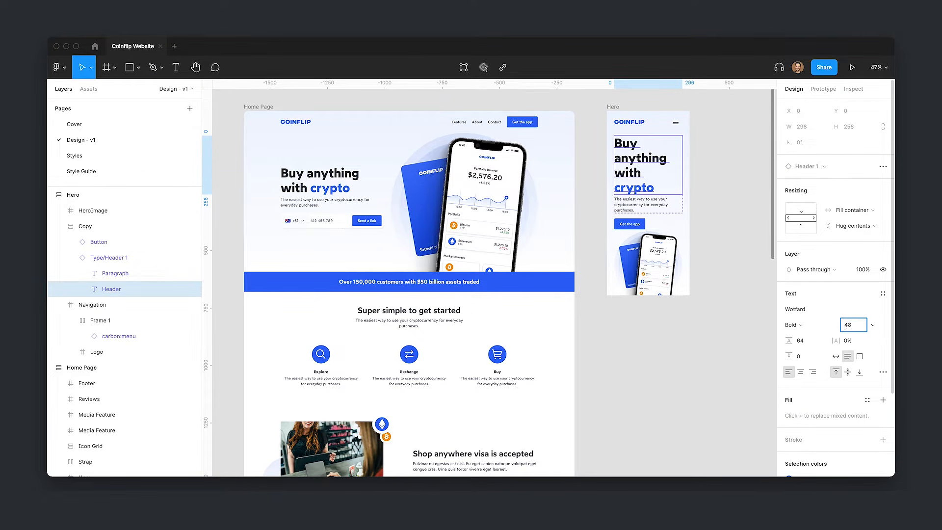
{"action": "key", "text": "Return"}
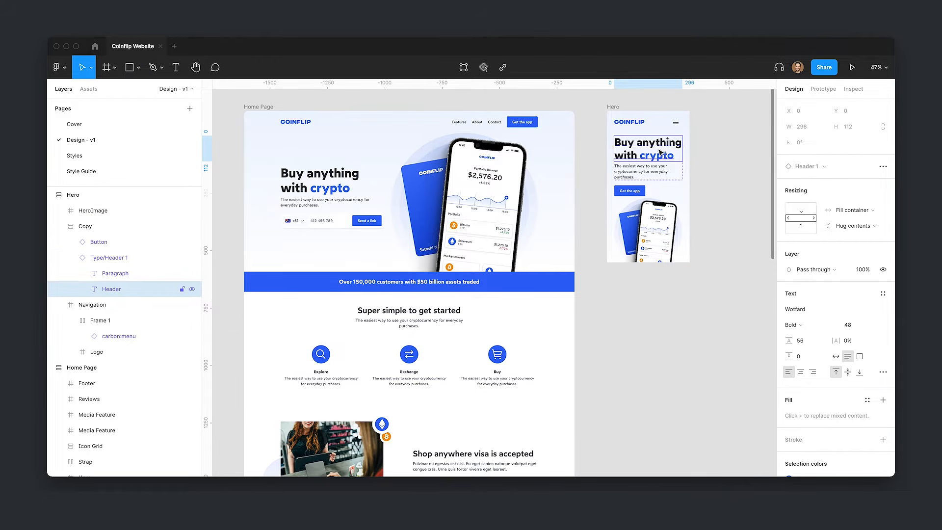
Step: Save the mobile hero heading's text settings as a new text style named Mobile/Header 1 and collapse the style folders
{"action": "left_click", "coordinate": [883, 295]}
{"action": "left_click", "coordinate": [879, 309]}
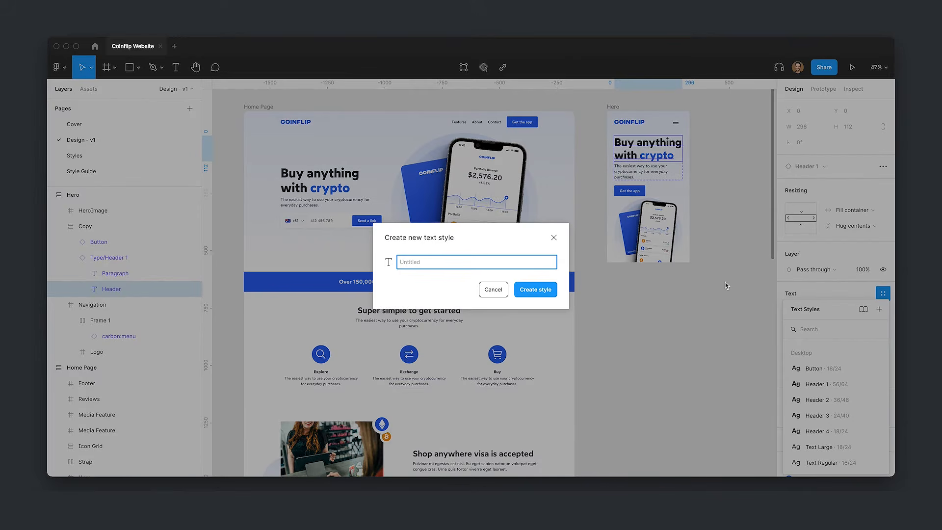
{"action": "type", "text": "Mobile/Header 1"}
{"action": "key", "text": "Return"}
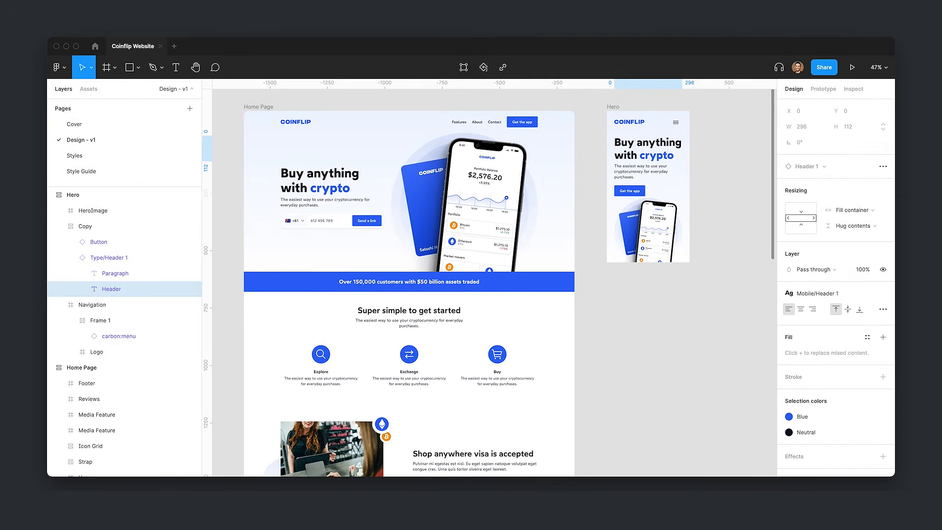
{"action": "left_click", "coordinate": [722, 324]}
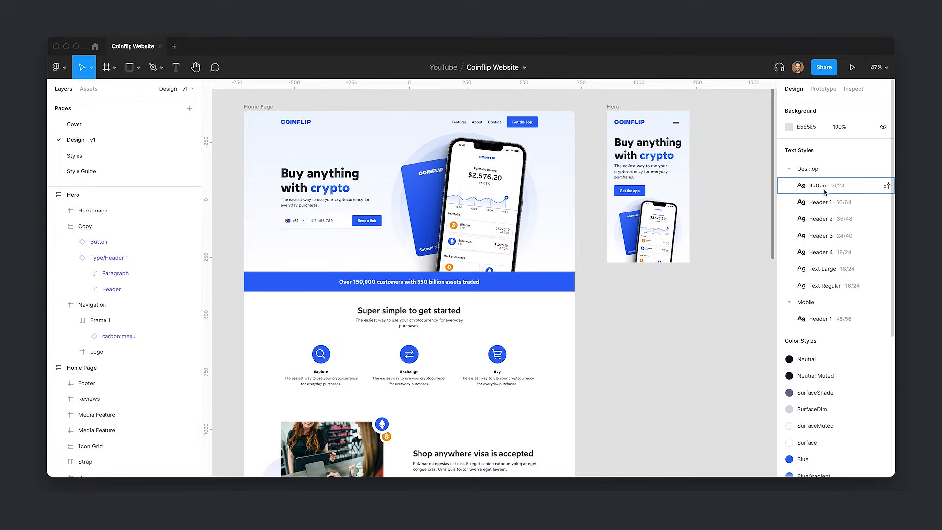
{"action": "left_click", "coordinate": [789, 169]}
{"action": "scroll", "coordinate": [654, 183], "scroll_direction": "left", "scroll_amount": 1}
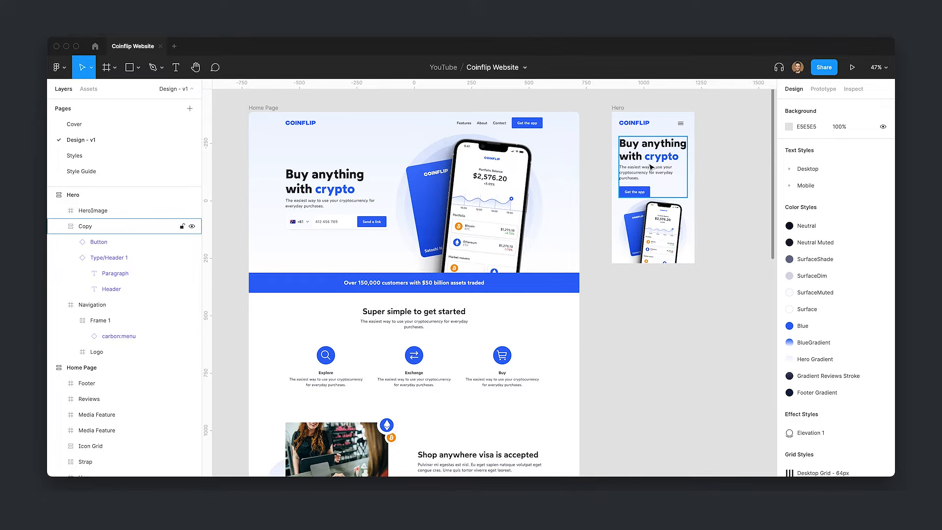
Step: Set the mobile Copy block's auto layout alignment to top centre
{"action": "left_click", "coordinate": [651, 167]}
{"action": "left_click", "coordinate": [882, 213]}
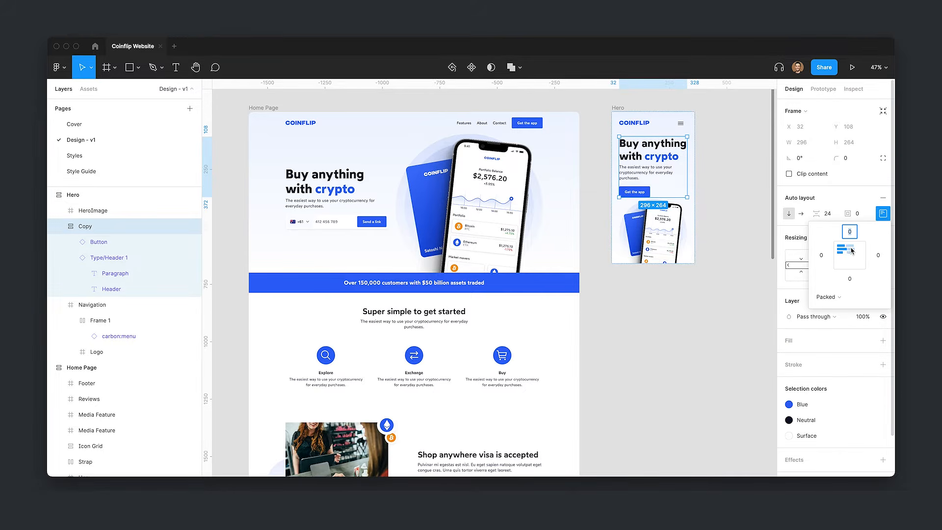
{"action": "left_click", "coordinate": [850, 250]}
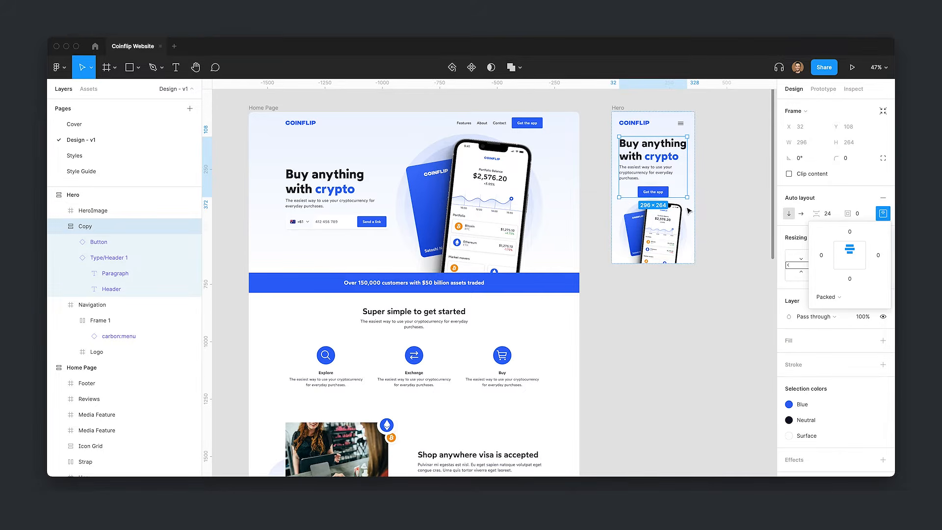
Step: Centre-align the text of the mobile hero's heading and paragraph
{"action": "left_click", "coordinate": [649, 175]}
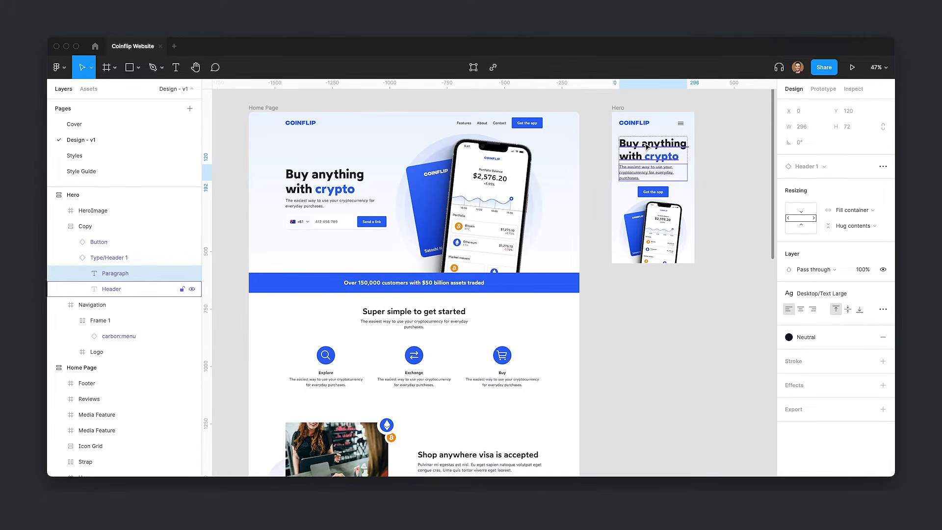
{"action": "left_click", "coordinate": [646, 146], "text": "shift"}
{"action": "left_click", "coordinate": [800, 325]}
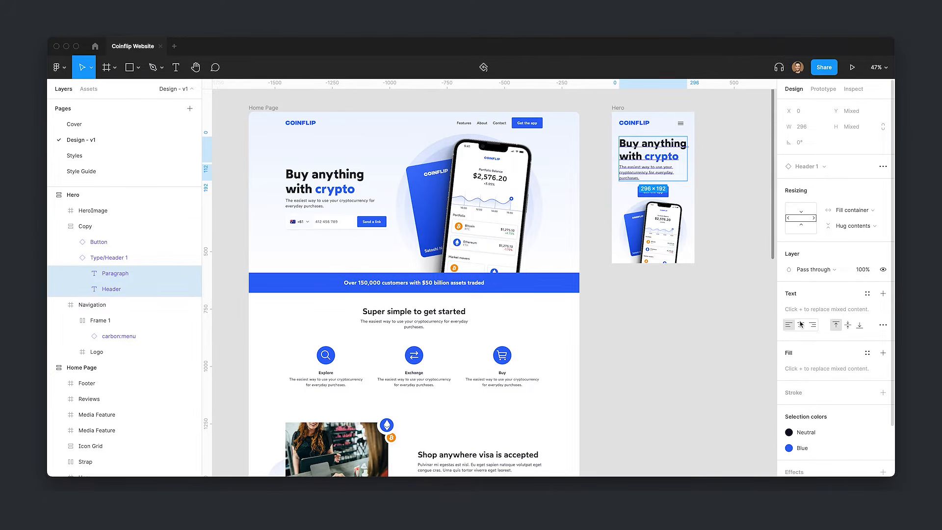
{"action": "left_click", "coordinate": [714, 331]}
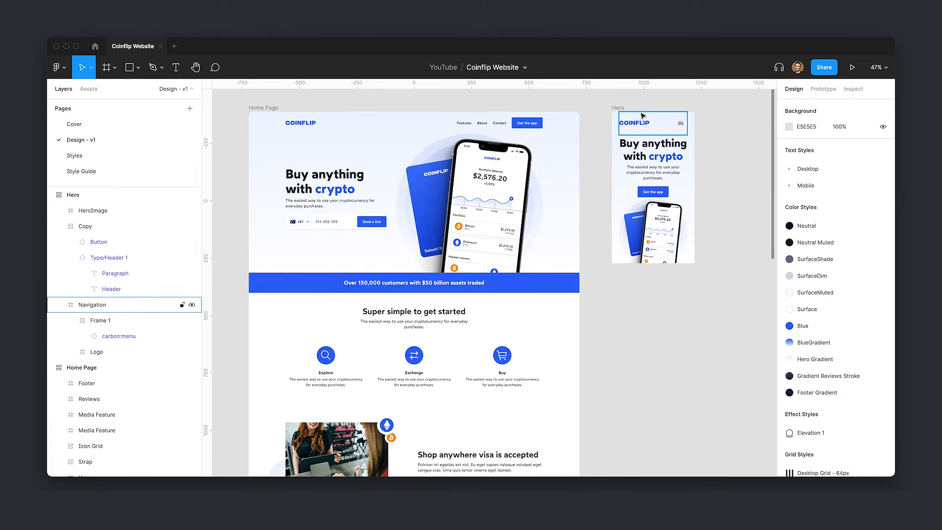
Step: Add an Android Large frame (360×800) directly below the mobile Hero and apply the Mobile Grid - 56px grid style
{"action": "scroll", "coordinate": [613, 161], "scroll_direction": "left", "scroll_amount": 2}
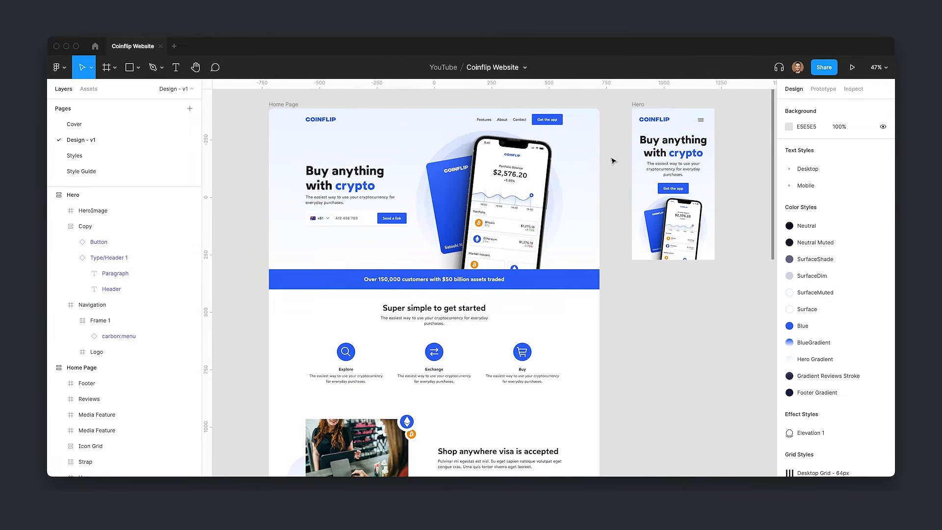
{"action": "key", "text": "f"}
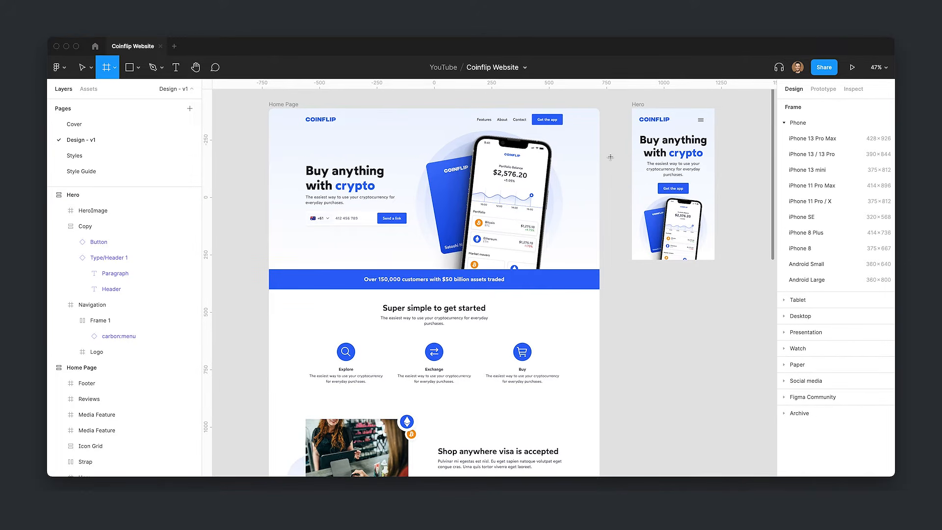
{"action": "left_click", "coordinate": [801, 280]}
{"action": "left_click_drag", "start_coordinate": [709, 254], "coordinate": [644, 312]}
{"action": "left_click", "coordinate": [867, 242]}
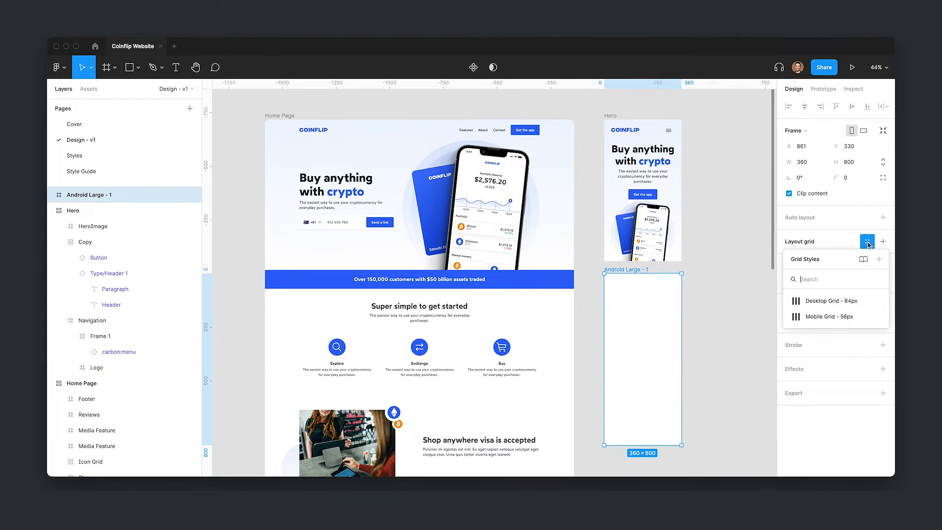
{"action": "left_click", "coordinate": [821, 317]}
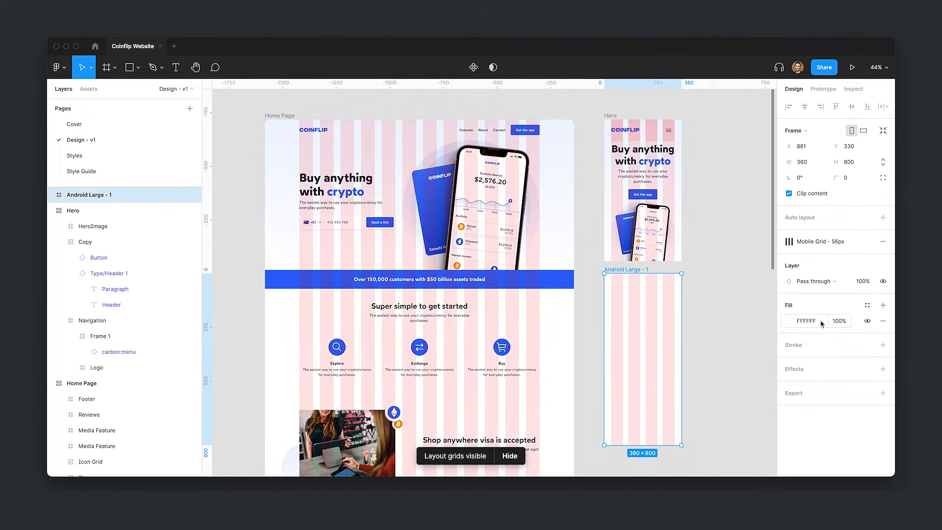
Step: Copy the "Over 150,000 customers with $50 billion assets traded" text from the desktop strap into the new mobile frame
{"action": "scroll", "coordinate": [726, 333], "scroll_direction": "down", "scroll_amount": 2}
{"action": "key", "text": "Escape"}
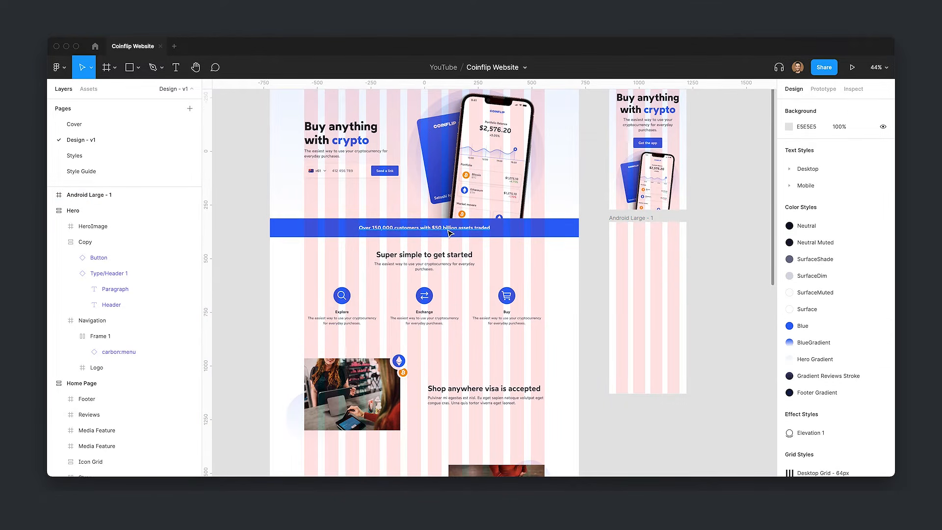
{"action": "double_click", "coordinate": [425, 227]}
{"action": "key", "text": "ctrl+c"}
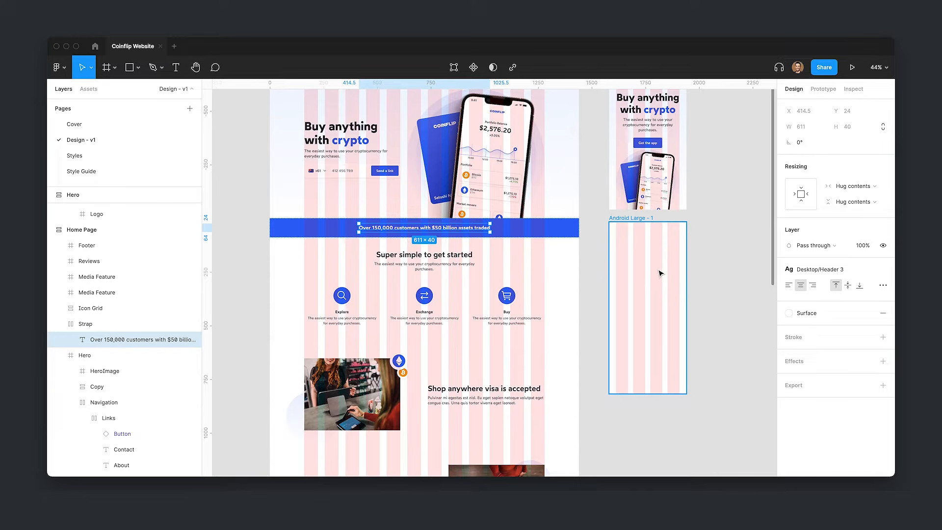
{"action": "left_click", "coordinate": [660, 275]}
{"action": "key", "text": "ctrl+v"}
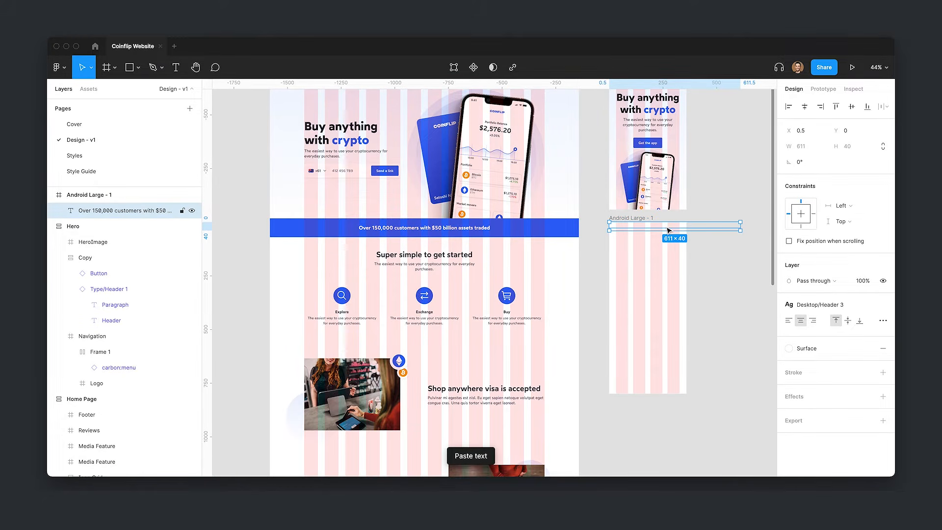
Step: Add vertical auto layout to the new mobile frame, keeping a fixed width of 360 and a height that hugs its contents
{"action": "left_click", "coordinate": [647, 217]}
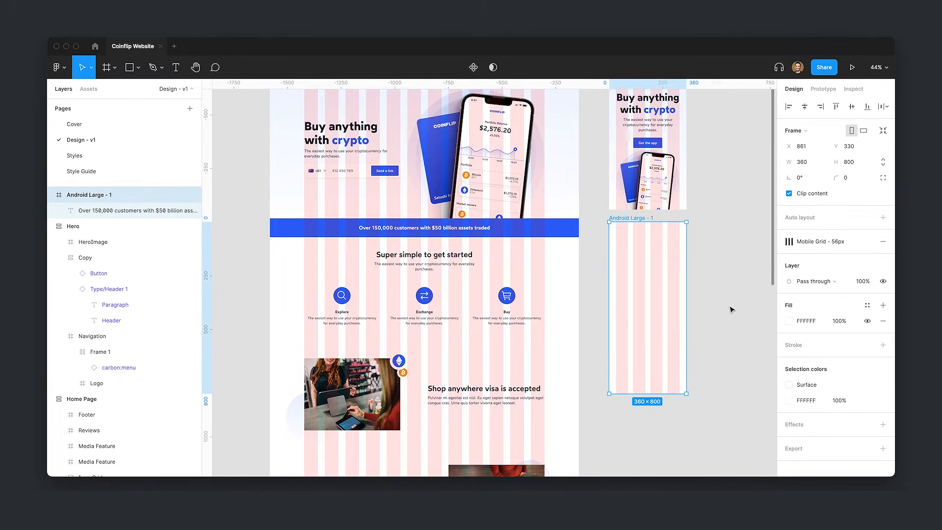
{"action": "key", "text": "shift+a"}
{"action": "left_click", "coordinate": [853, 276]}
{"action": "left_click", "coordinate": [853, 264]}
{"action": "left_click_drag", "start_coordinate": [741, 227], "coordinate": [686, 224]}
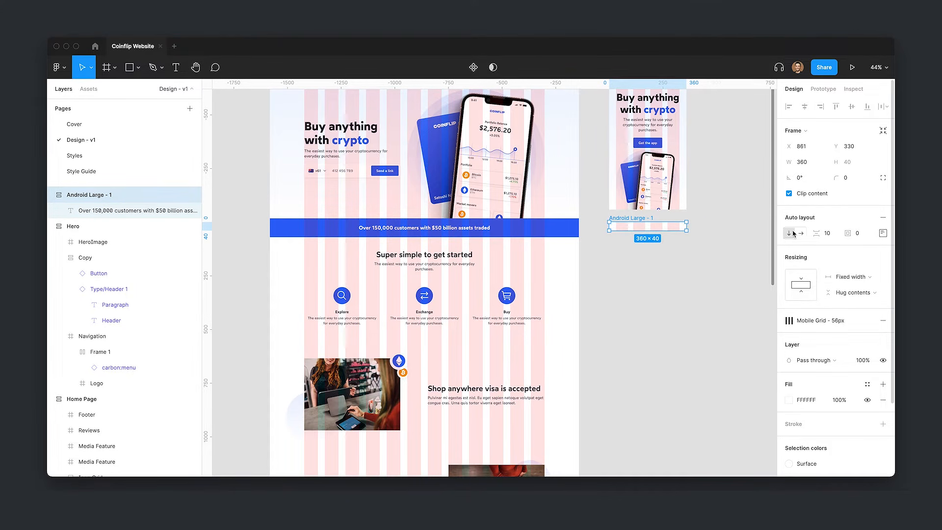
Step: Set the padding of the new mobile frame's auto layout to 32
{"action": "left_click", "coordinate": [882, 233]}
{"action": "left_click", "coordinate": [863, 235]}
{"action": "key", "text": "Return"}
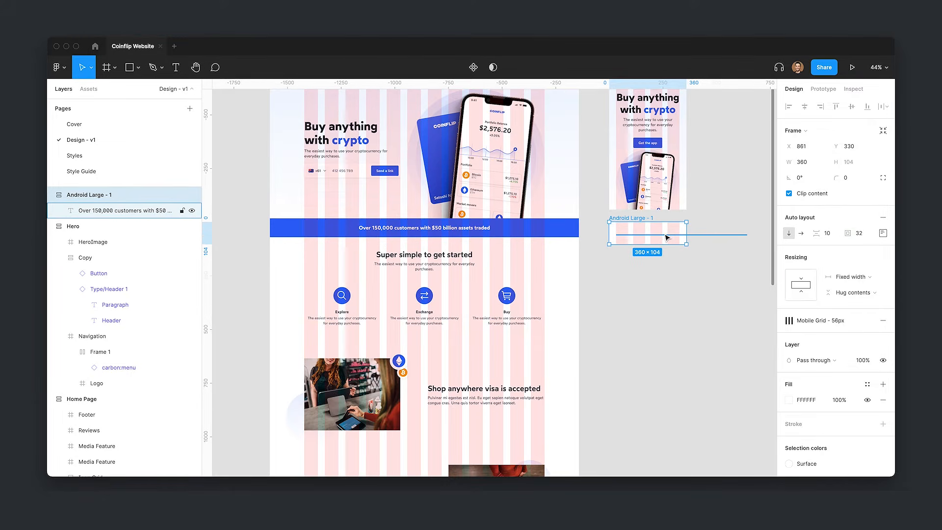
{"action": "key", "text": "Escape"}
Step: Apply the Blue colour style as the new mobile frame's fill
{"action": "left_click", "coordinate": [641, 218]}
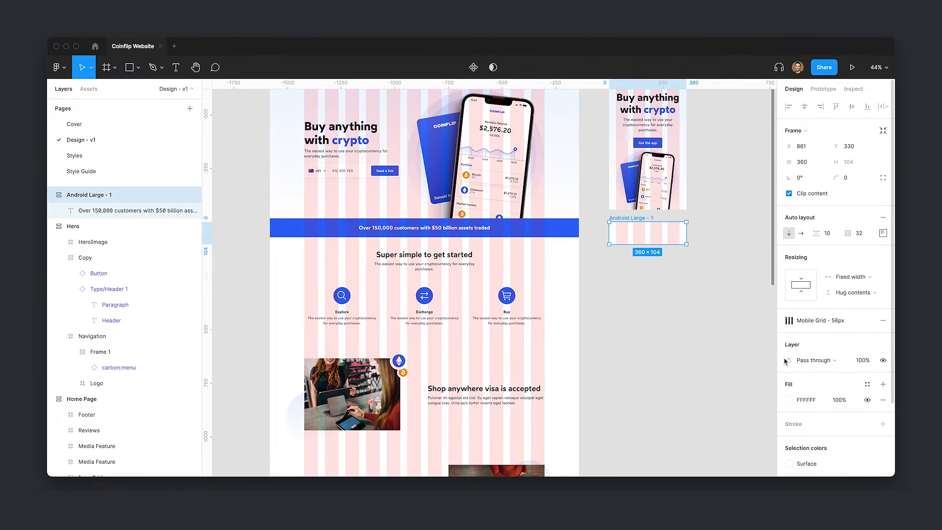
{"action": "left_click", "coordinate": [867, 384]}
{"action": "left_click", "coordinate": [810, 433]}
{"action": "left_click", "coordinate": [702, 330]}
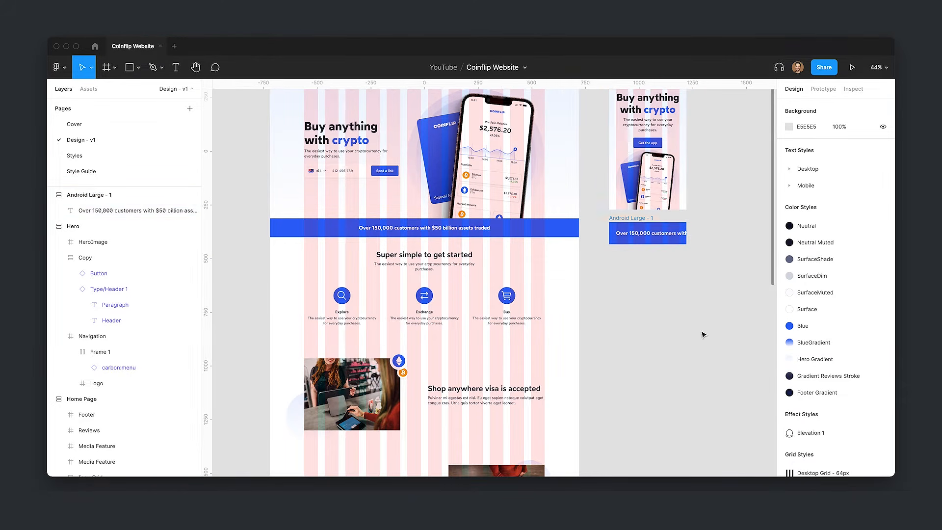
Step: Set the mobile strap text's horizontal resizing to Fill container so that it wraps within the frame
{"action": "left_click", "coordinate": [646, 238]}
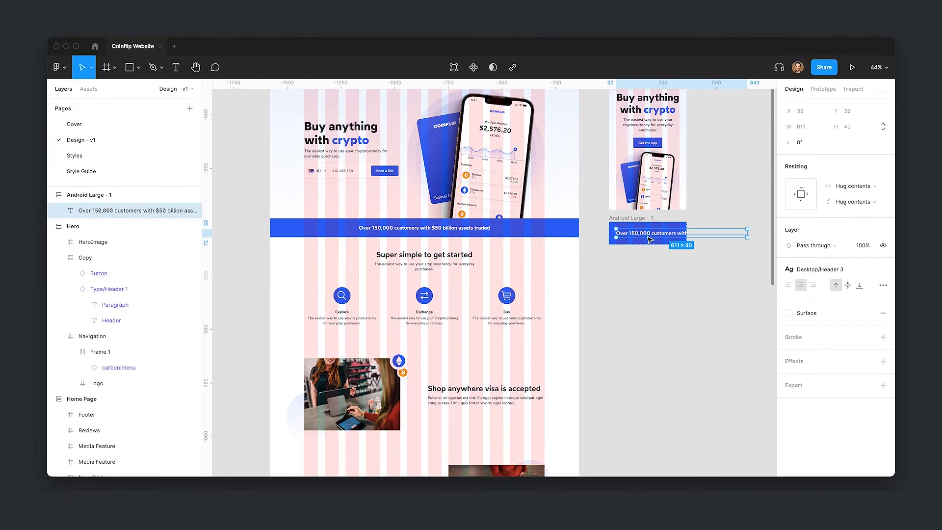
{"action": "left_click", "coordinate": [853, 186]}
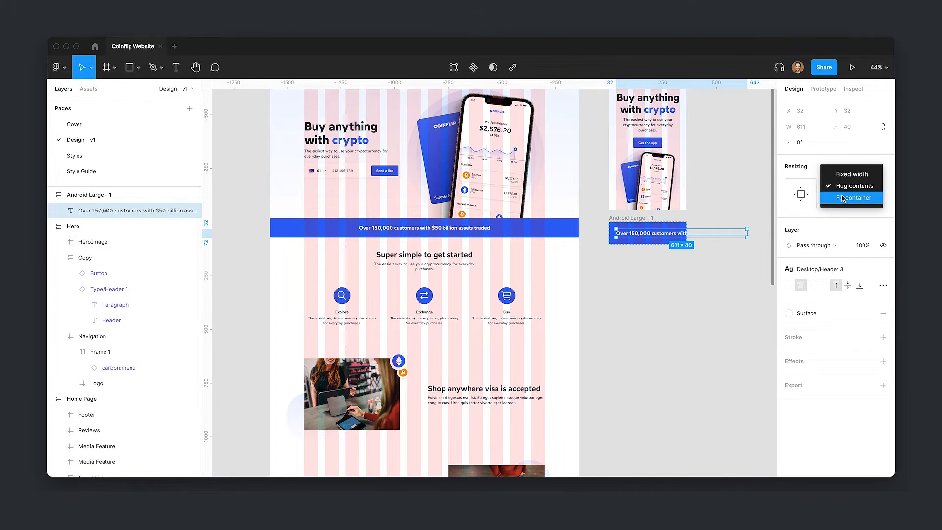
{"action": "left_click", "coordinate": [845, 198]}
{"action": "left_click", "coordinate": [716, 318]}
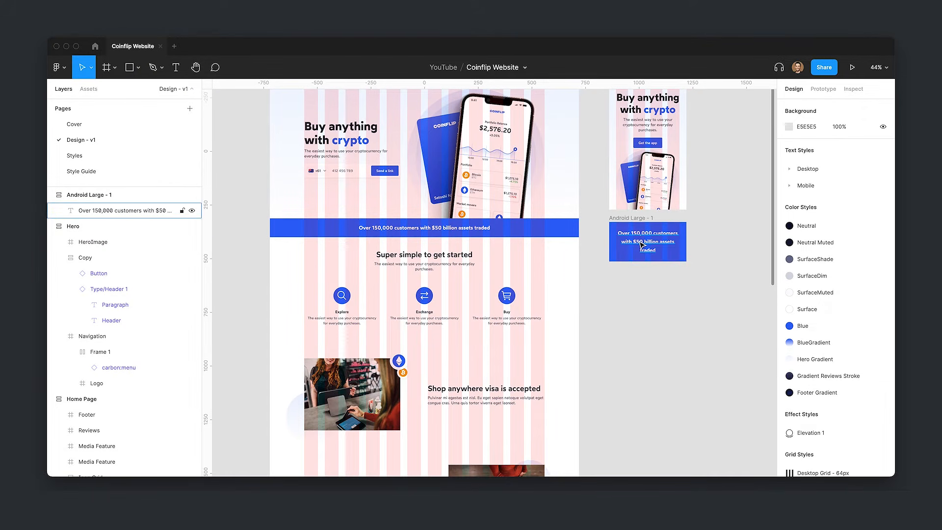
Step: Rename the Android Large - 1 frame as Strap
{"action": "scroll", "coordinate": [740, 274], "scroll_direction": "up", "scroll_amount": 3}
{"action": "scroll", "coordinate": [744, 280], "scroll_direction": "up", "scroll_amount": 3}
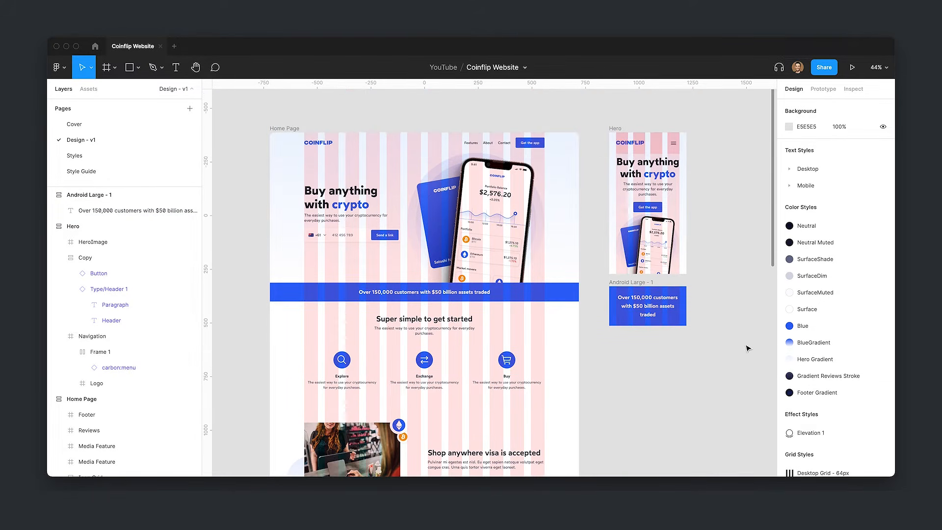
{"action": "left_click", "coordinate": [638, 282]}
{"action": "key", "text": "super+r"}
{"action": "type", "text": "S"}
{"action": "key", "text": "Return"}
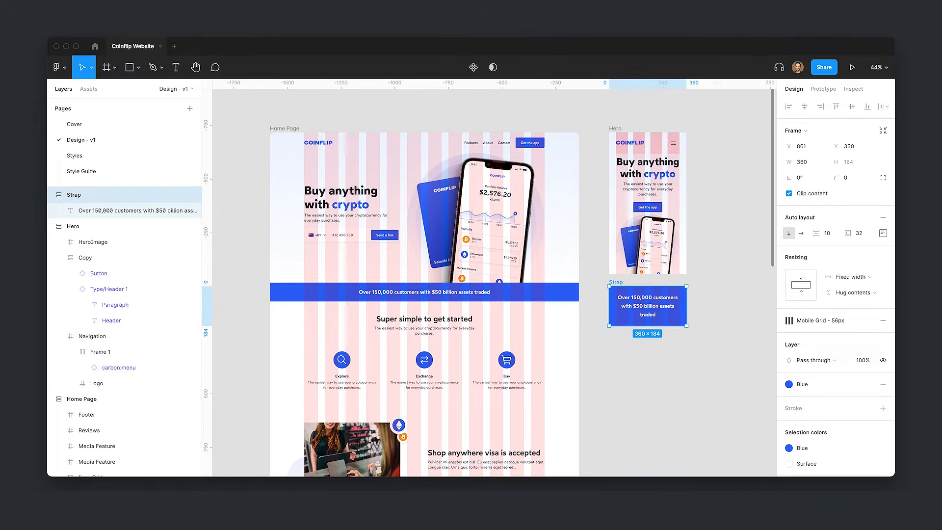
Step: Wrap the mobile Hero and Strap frames together in one vertical auto layout frame
{"action": "left_click", "coordinate": [729, 275]}
{"action": "left_click_drag", "start_coordinate": [586, 110], "coordinate": [720, 363]}
{"action": "key", "text": "shift+a"}
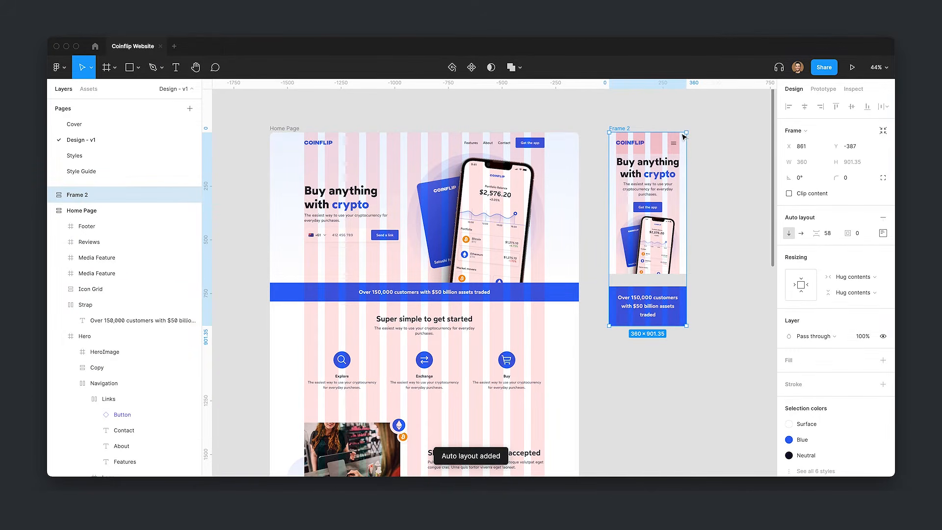
Step: Try a spacing of 155 between the desktop Home Page's sections and undo it
{"action": "left_click", "coordinate": [287, 127]}
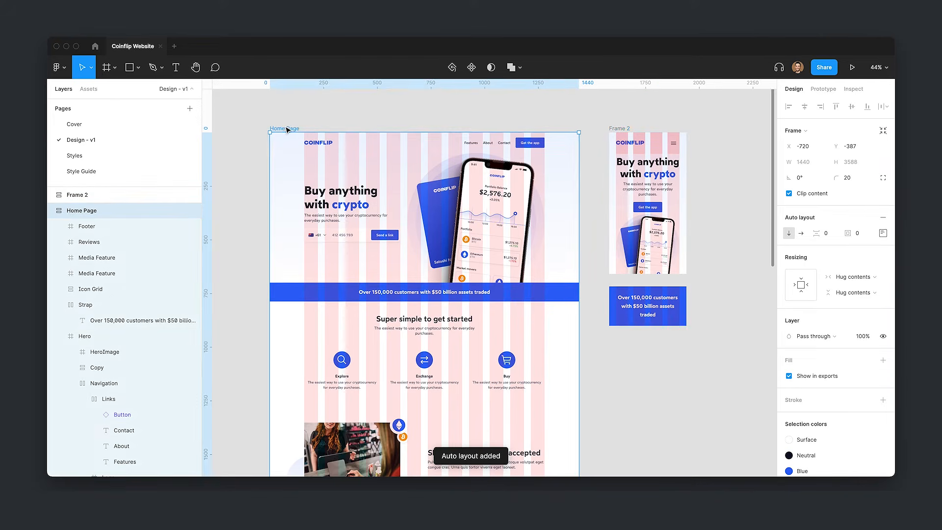
{"action": "left_click_drag", "start_coordinate": [816, 233], "coordinate": [873, 233]}
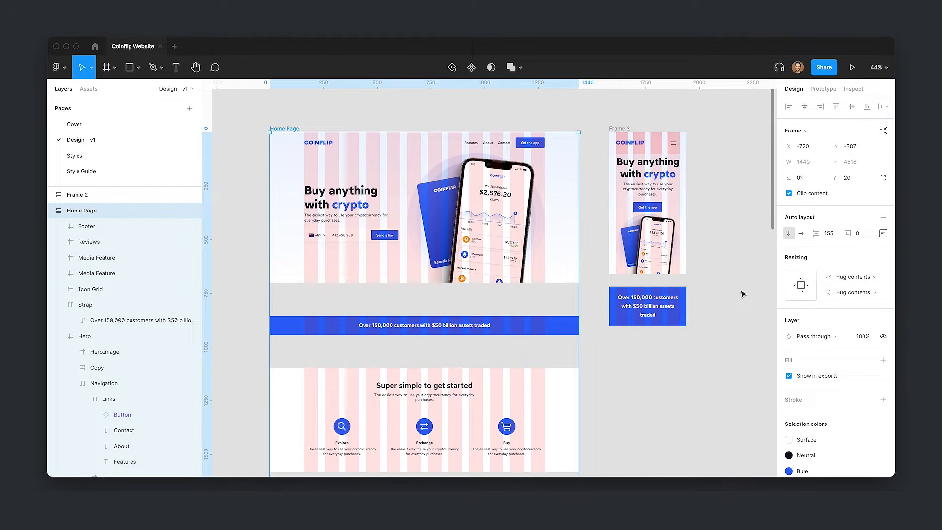
{"action": "key", "text": "super+z"}
{"action": "left_click", "coordinate": [741, 293]}
Step: Set the spacing between the Hero and Strap in the mobile wrapper frame to 0
{"action": "left_click", "coordinate": [619, 128]}
{"action": "left_click", "coordinate": [833, 238]}
{"action": "type", "text": "0"}
{"action": "key", "text": "Return"}
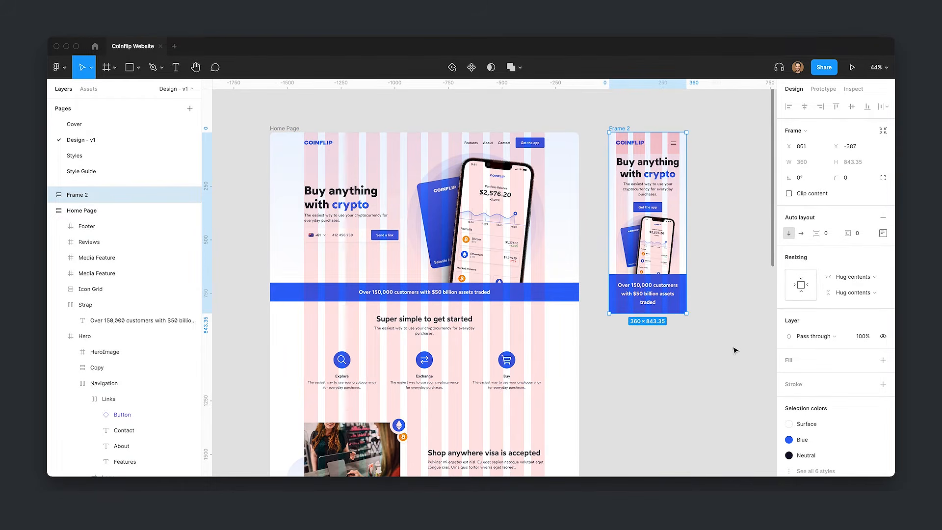
Step: Rename the mobile wrapper frame as Home Page
{"action": "key", "text": "super+r"}
{"action": "type", "text": "Home Pag"}
{"action": "key", "text": "Return"}
{"action": "left_click", "coordinate": [734, 340]}
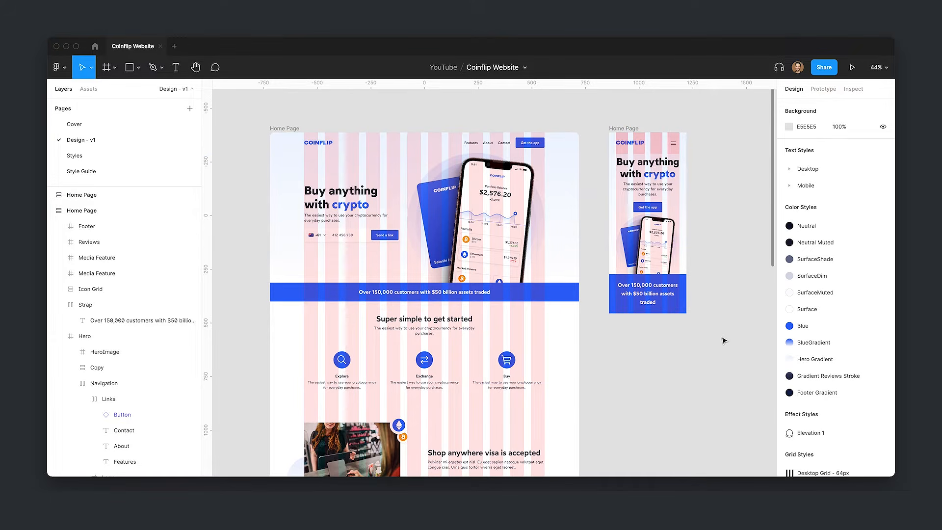
Step: Examine the desktop Icon Grid, its Icon List and the first Icon Feature with the layout grids hidden and shown
{"action": "key", "text": "ctrl+g"}
{"action": "scroll", "coordinate": [724, 340], "scroll_direction": "down", "scroll_amount": 3}
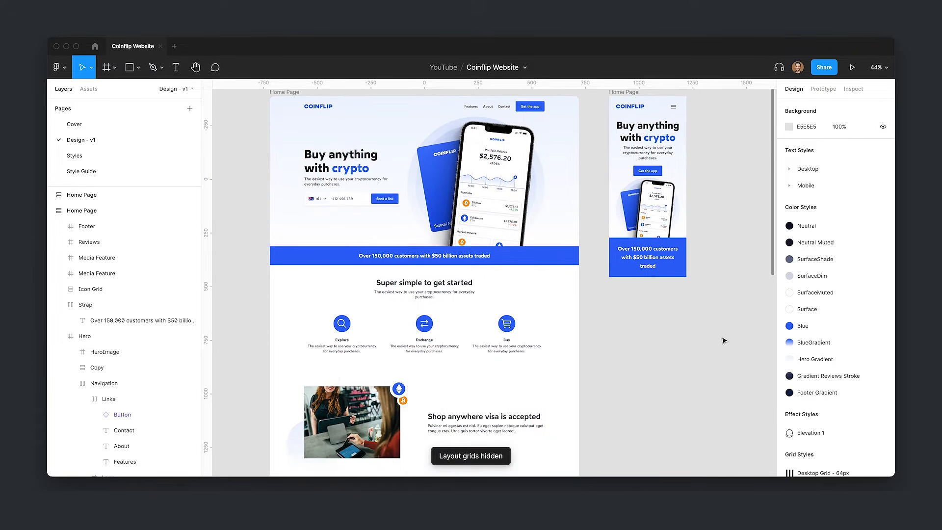
{"action": "left_click", "coordinate": [446, 252]}
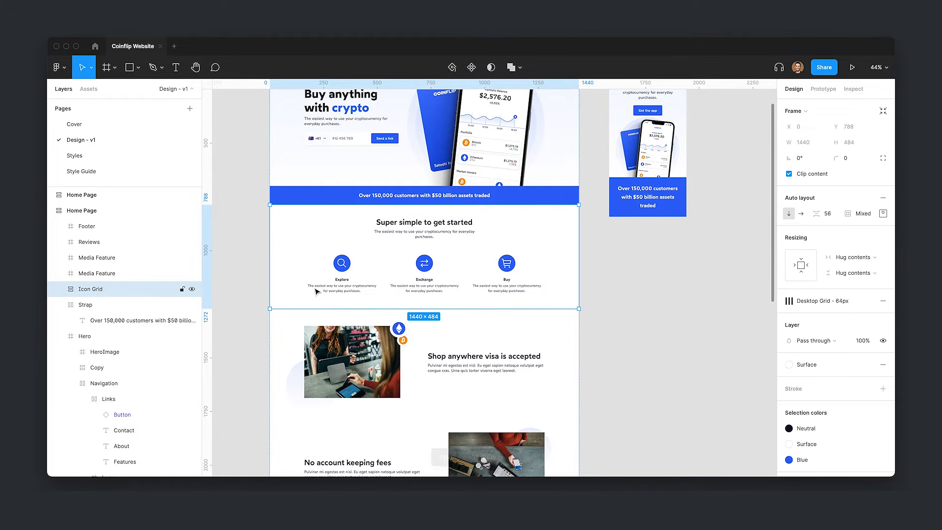
{"action": "double_click", "coordinate": [345, 286]}
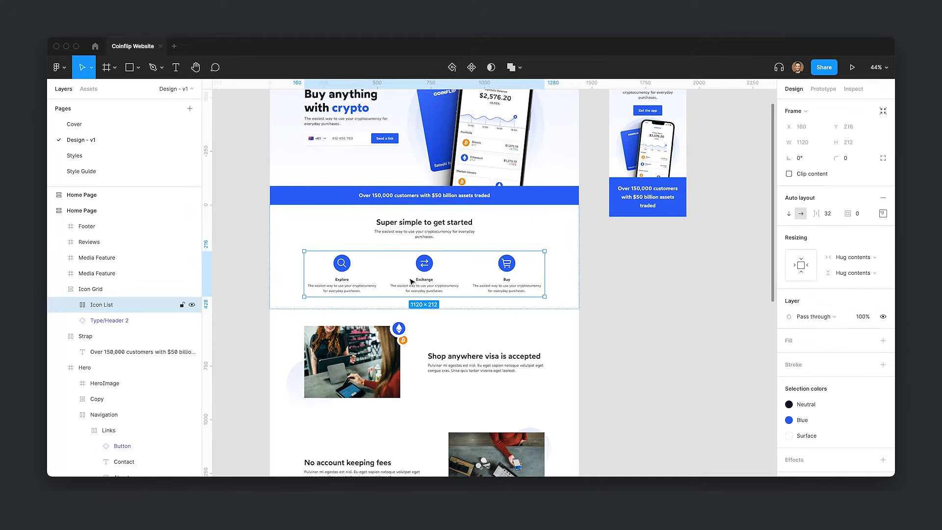
{"action": "double_click", "coordinate": [364, 283]}
{"action": "key", "text": "ctrl+g"}
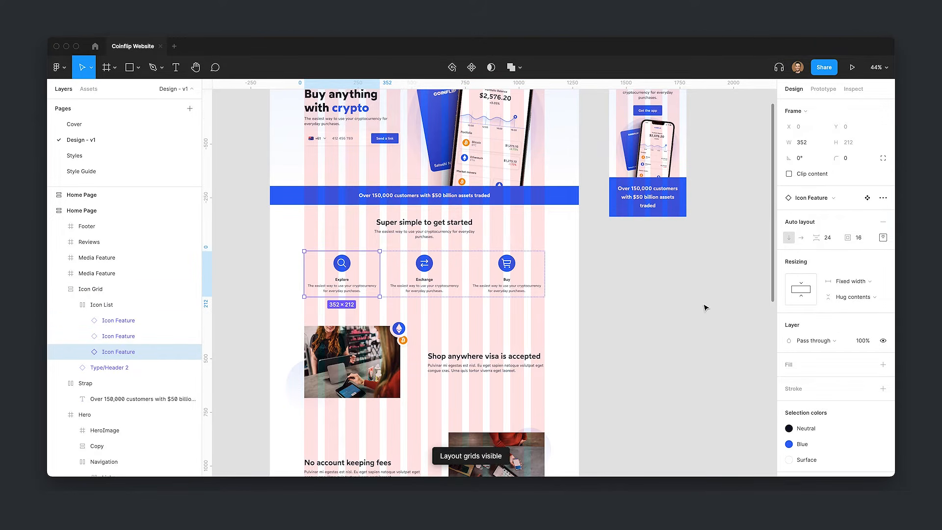
Step: Copy the desktop Icon List onto the empty canvas below the mobile Home Page
{"action": "key", "text": "Escape"}
{"action": "scroll", "coordinate": [378, 267], "scroll_direction": "right", "scroll_amount": 2}
{"action": "double_click", "coordinate": [401, 280]}
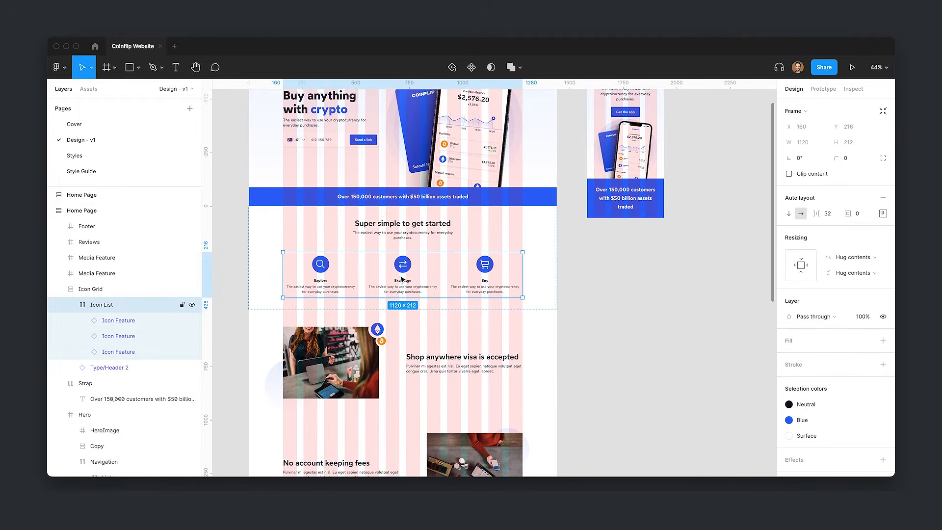
{"action": "left_click", "coordinate": [650, 297]}
{"action": "key", "text": "ctrl+v"}
{"action": "left_click_drag", "start_coordinate": [382, 330], "coordinate": [684, 278]}
{"action": "left_click_drag", "start_coordinate": [686, 377], "coordinate": [561, 372]}
{"action": "key", "text": "Escape"}
{"action": "scroll", "coordinate": [490, 295], "scroll_direction": "left", "scroll_amount": 2}
{"action": "left_click", "coordinate": [516, 244]}
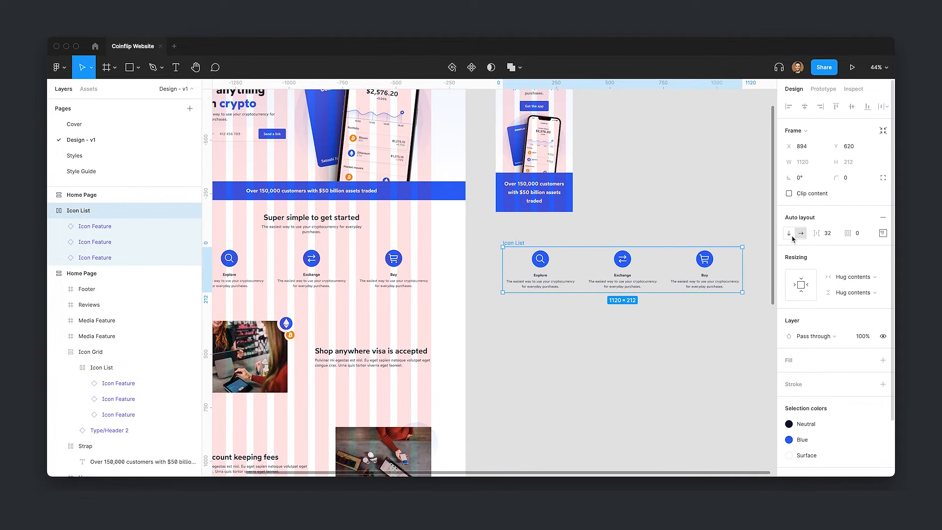
Step: Try a vertical direction on the copied Icon List, undo it, and narrow the horizontal list to 290 wide
{"action": "left_click", "coordinate": [789, 234]}
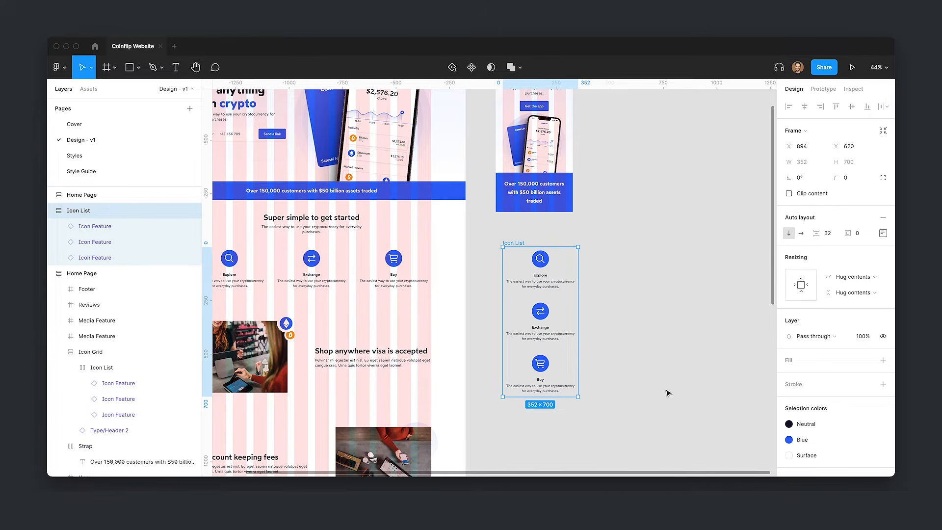
{"action": "key", "text": "shift+h"}
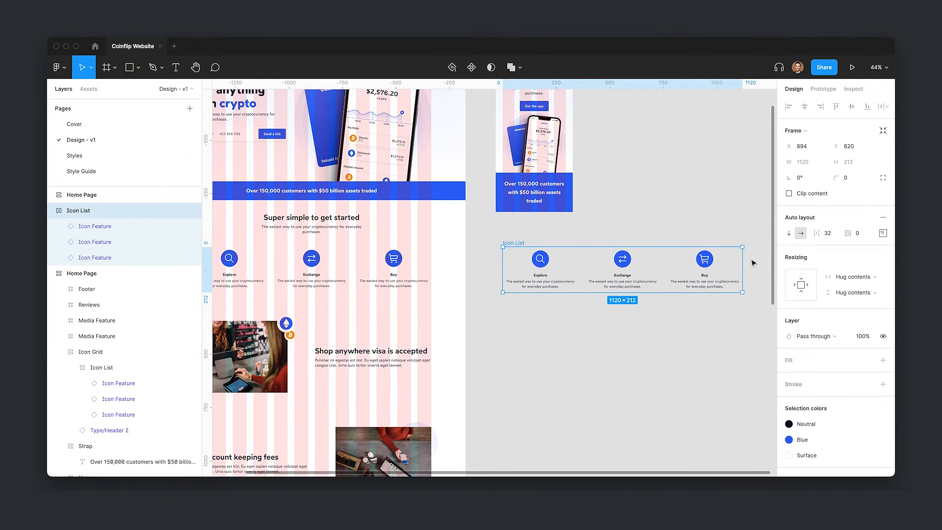
{"action": "left_click_drag", "start_coordinate": [742, 270], "coordinate": [564, 269]}
{"action": "key", "text": "super+z"}
{"action": "left_click_drag", "start_coordinate": [743, 274], "coordinate": [565, 269]}
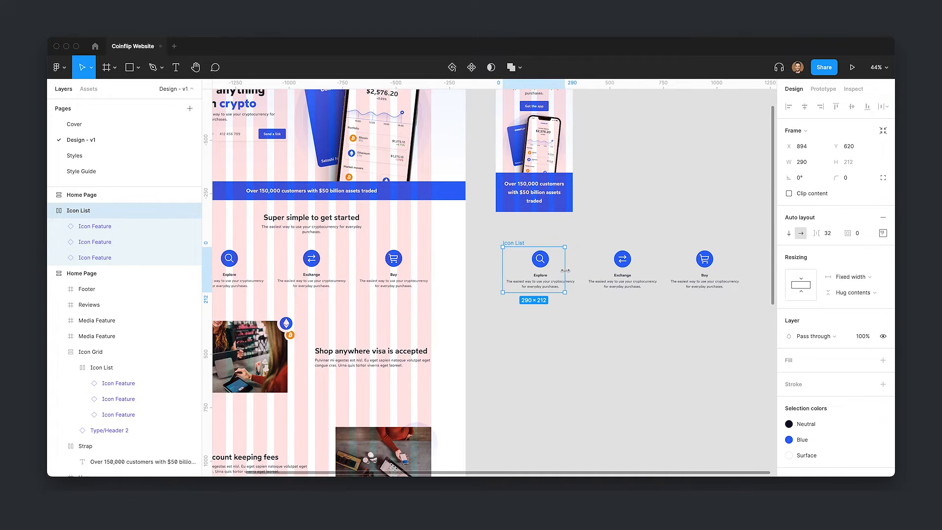
Step: Check the icon features extending past the narrowed Icon List, and delete the copied list from the canvas
{"action": "left_click", "coordinate": [539, 270]}
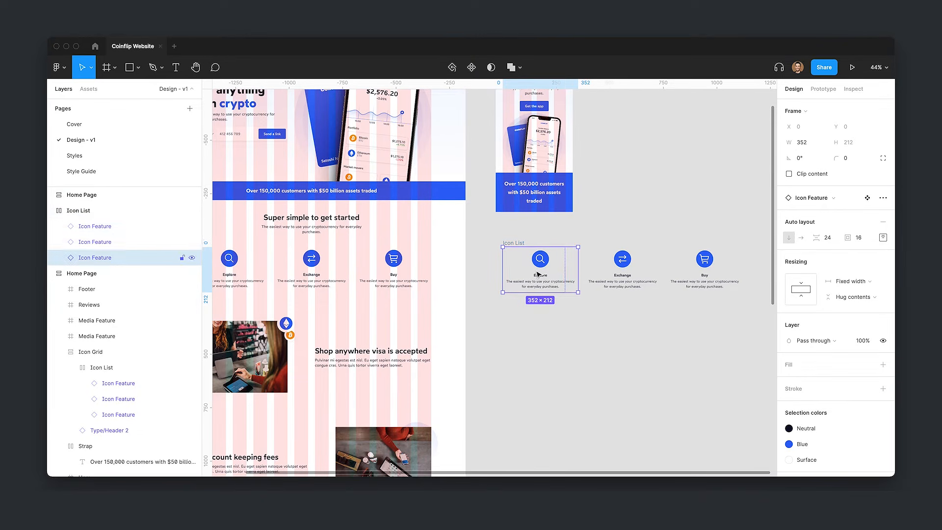
{"action": "left_click", "coordinate": [598, 259]}
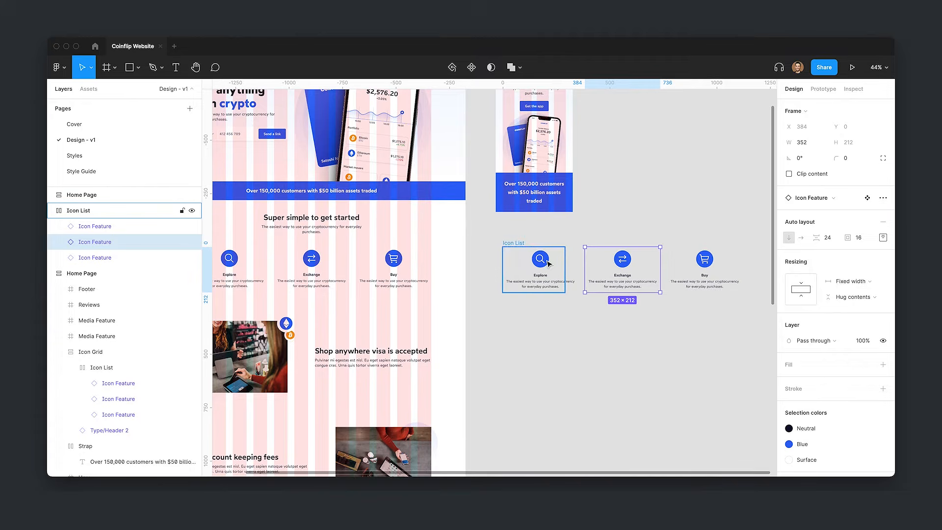
{"action": "left_click", "coordinate": [578, 363]}
{"action": "left_click", "coordinate": [510, 244]}
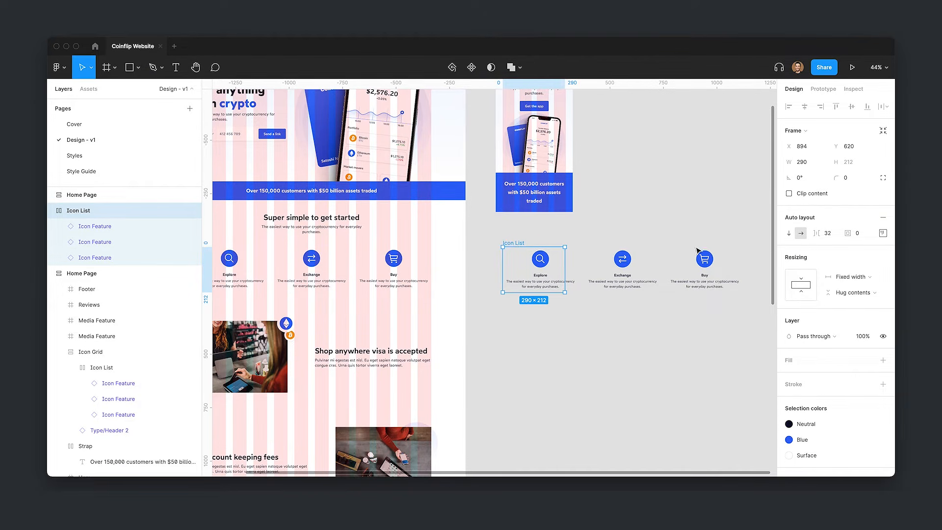
{"action": "key", "text": "Delete"}
{"action": "scroll", "coordinate": [524, 285], "scroll_direction": "left", "scroll_amount": 3}
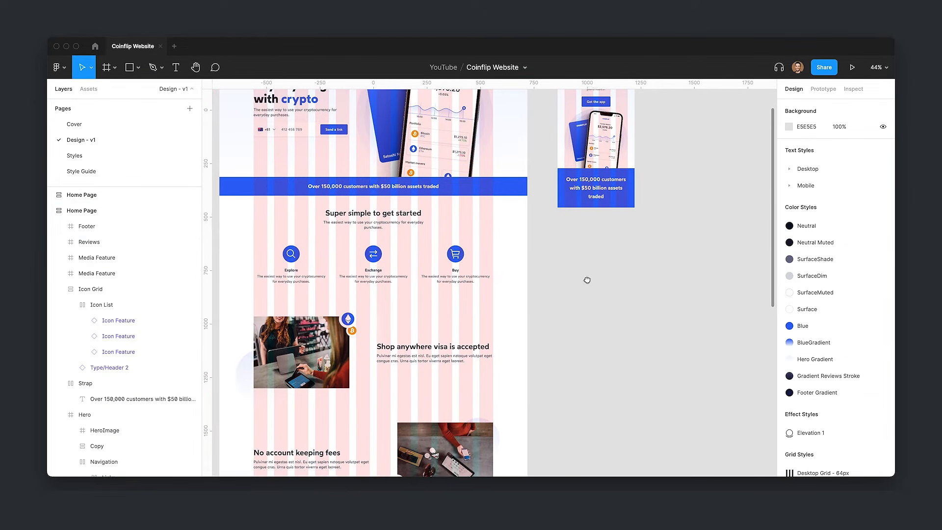
Step: Duplicate the mobile Strap section and rename the copy as Icon Grid
{"action": "left_click", "coordinate": [400, 242]}
{"action": "scroll", "coordinate": [657, 294], "scroll_direction": "left", "scroll_amount": 2}
{"action": "left_click", "coordinate": [658, 232]}
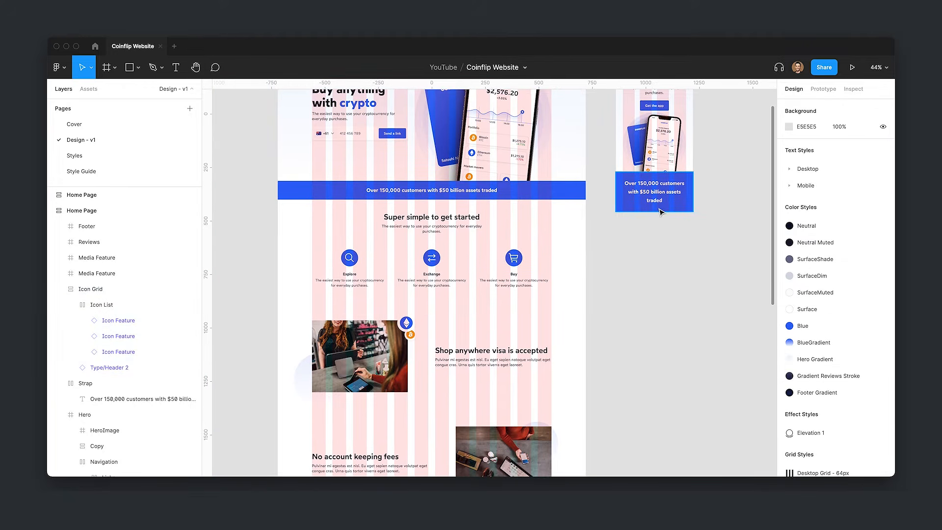
{"action": "left_click", "coordinate": [659, 209]}
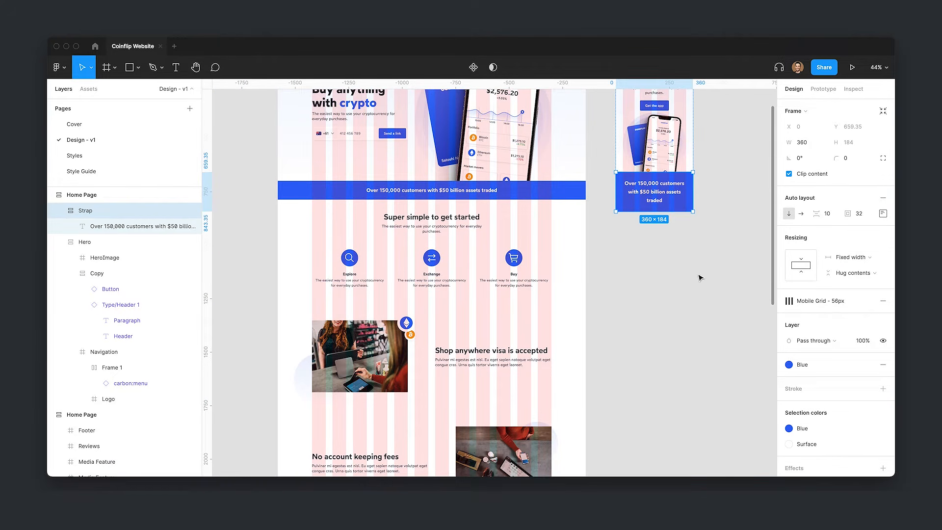
{"action": "key", "text": "super+d"}
{"action": "key", "text": "super+r"}
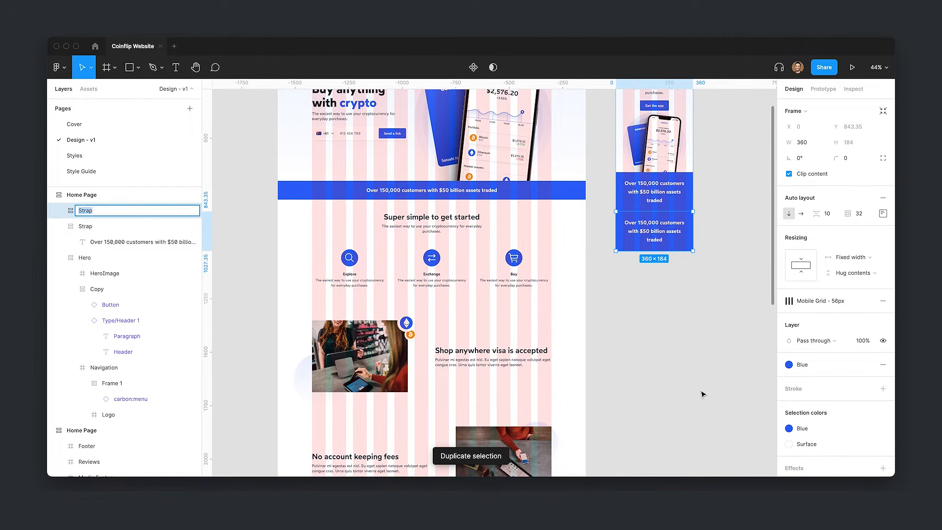
{"action": "type", "text": "Icon Grid"}
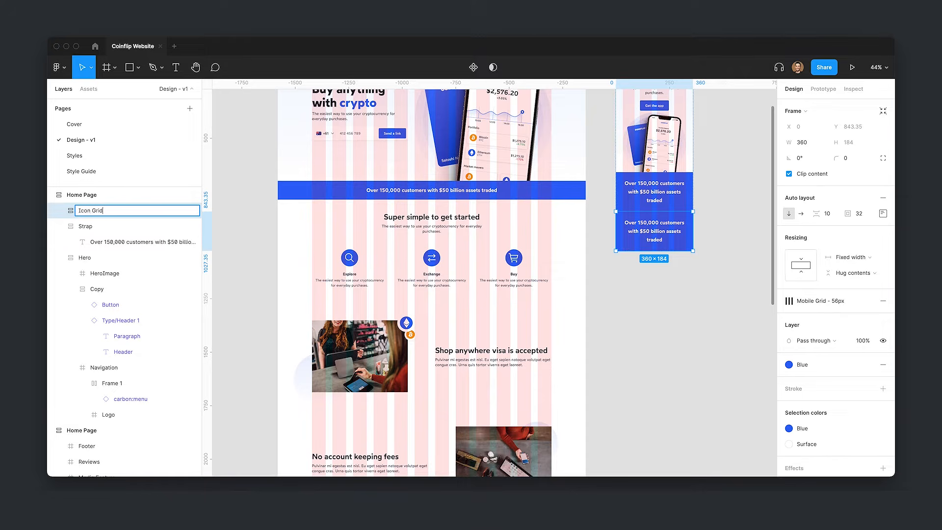
{"action": "key", "text": "Return"}
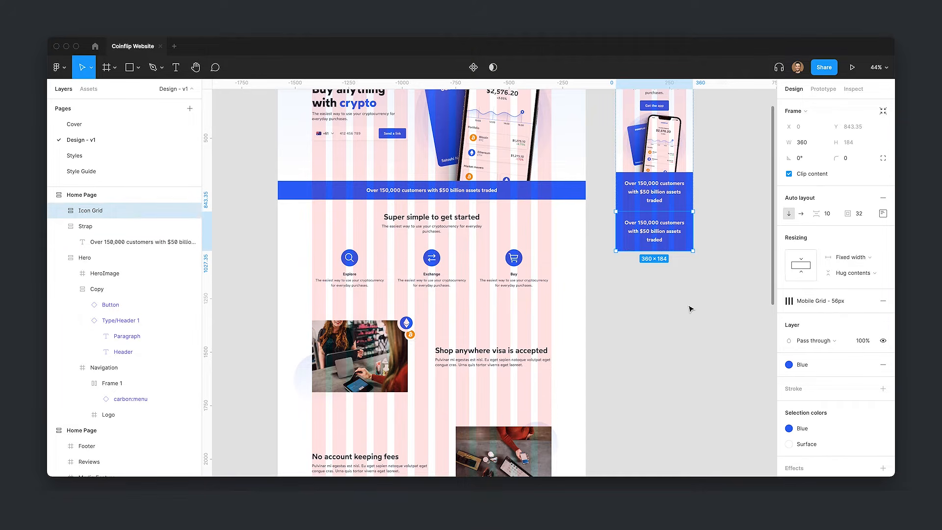
Step: Set the mobile Icon Grid's spacing between items to 56
{"action": "left_click", "coordinate": [828, 215]}
{"action": "type", "text": "56"}
{"action": "key", "text": "Return"}
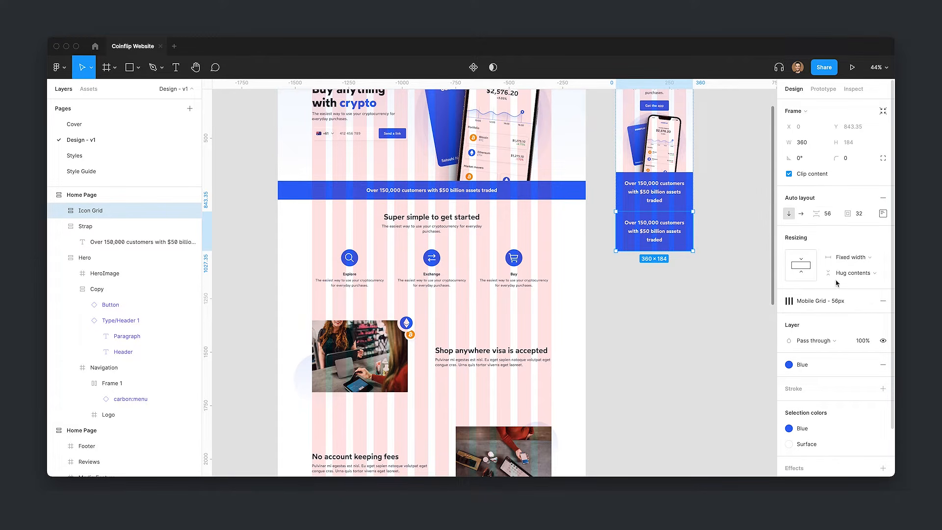
Step: Apply the Surface color style to the mobile Icon Grid's fill and delete its leftover strap text
{"action": "left_click", "coordinate": [841, 371]}
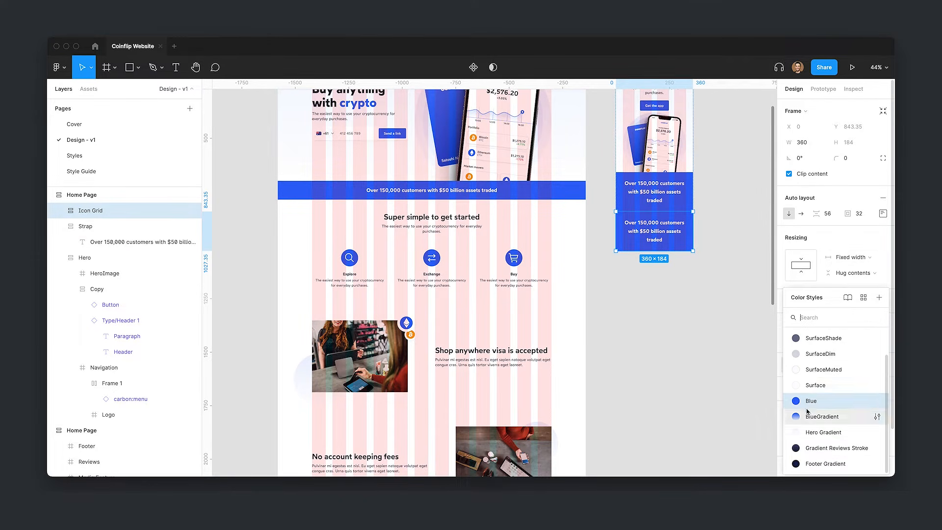
{"action": "left_click", "coordinate": [814, 386]}
{"action": "key", "text": "ctrl+v"}
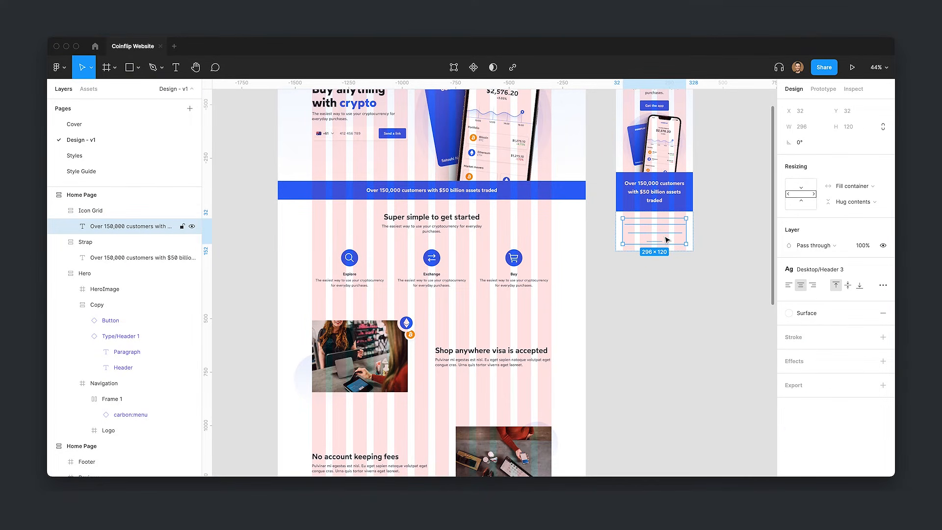
{"action": "key", "text": "Delete"}
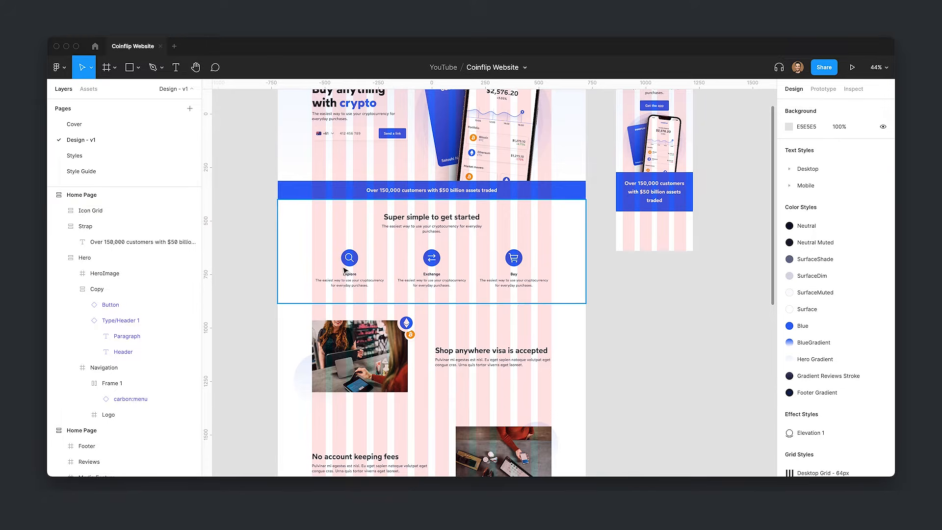
Step: Copy the desktop "Super simple to get started" header into the mobile Icon Grid and set its width to Fill container
{"action": "double_click", "coordinate": [438, 219]}
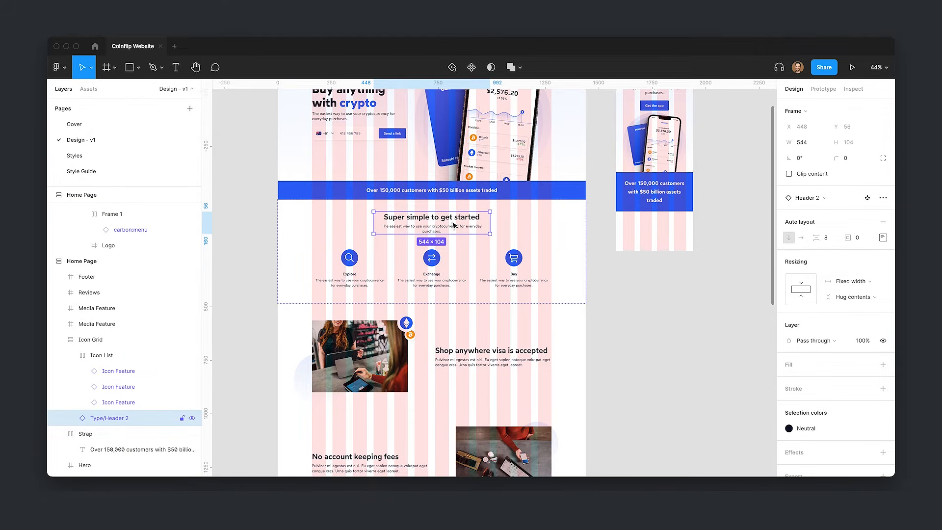
{"action": "left_click", "coordinate": [663, 241]}
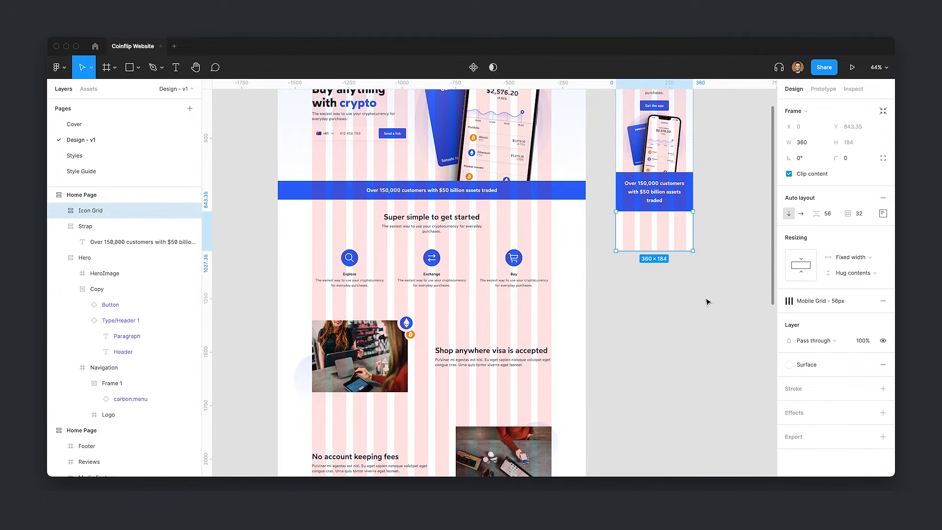
{"action": "key", "text": "ctrl+v"}
{"action": "left_click", "coordinate": [852, 281]}
{"action": "left_click", "coordinate": [851, 308]}
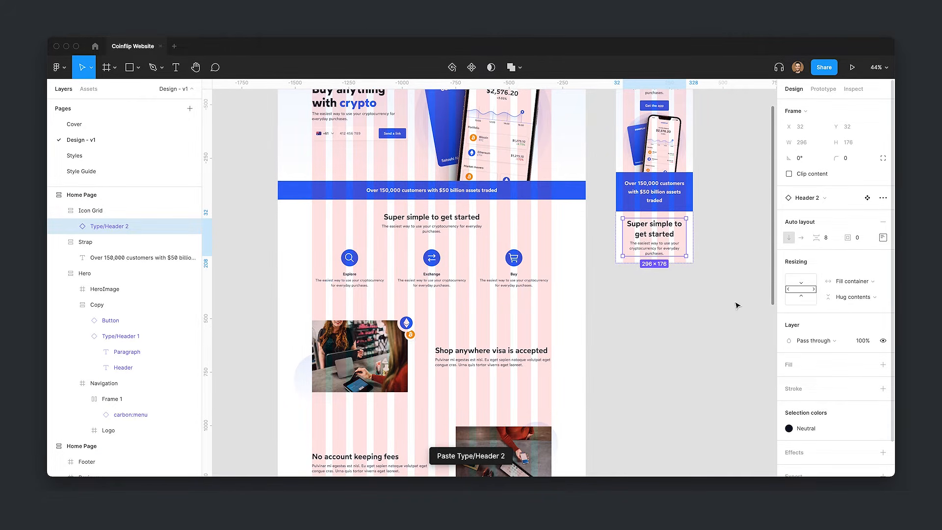
Step: Copy the desktop Icon List into the mobile Icon Grid and set its width to Fill container
{"action": "left_click", "coordinate": [504, 280]}
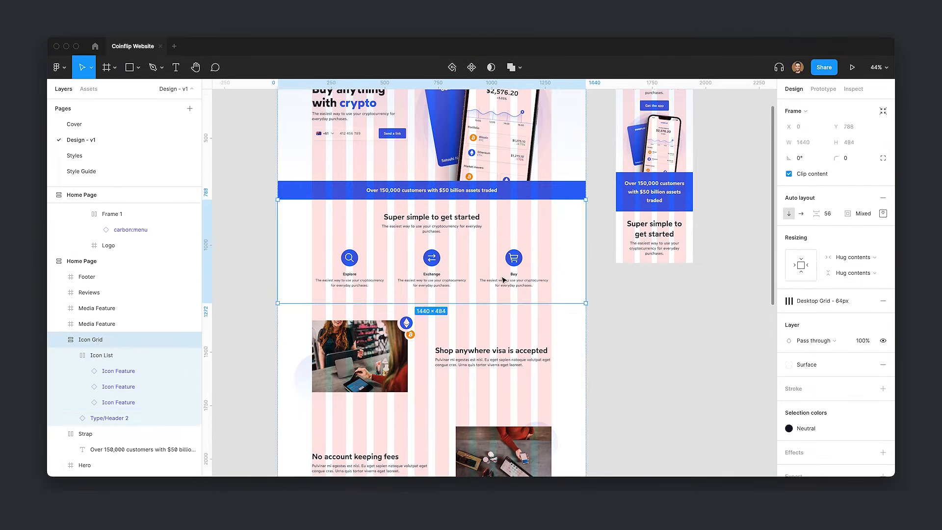
{"action": "double_click", "coordinate": [503, 279]}
{"action": "key", "text": "ctrl+c"}
{"action": "left_click", "coordinate": [662, 247]}
{"action": "key", "text": "ctrl+v"}
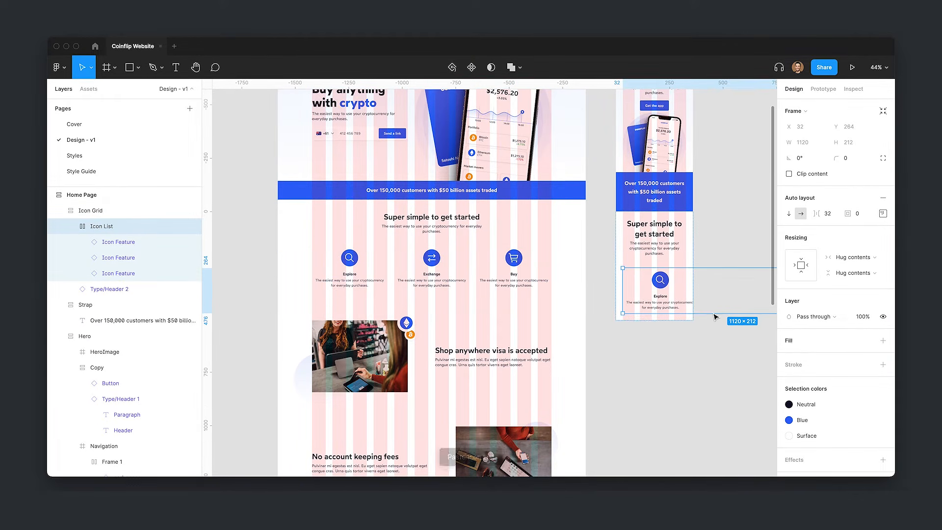
{"action": "scroll", "coordinate": [686, 373], "scroll_direction": "right", "scroll_amount": 3}
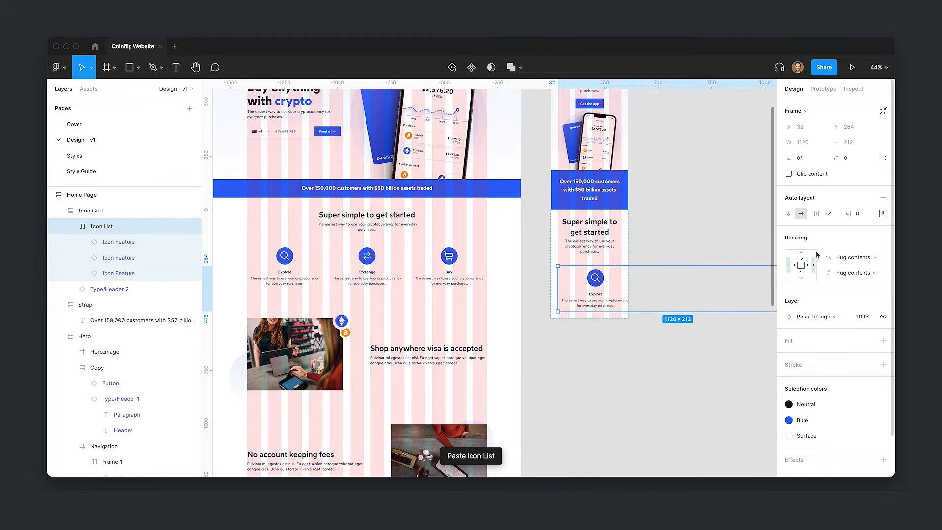
{"action": "left_click", "coordinate": [853, 257]}
{"action": "left_click", "coordinate": [851, 270]}
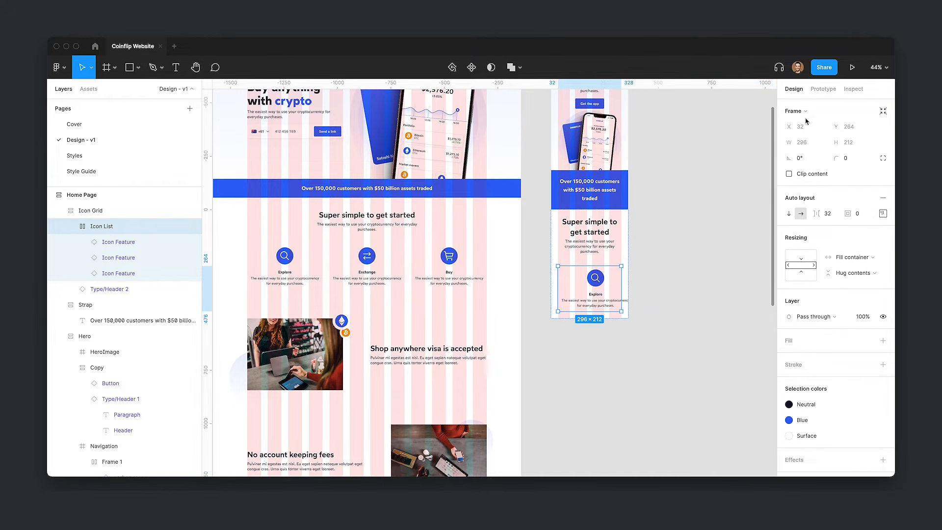
Step: Set the mobile Icon List's overflow scrolling to Horizontal scrolling in its prototype settings and return to the design properties
{"action": "left_click", "coordinate": [822, 88]}
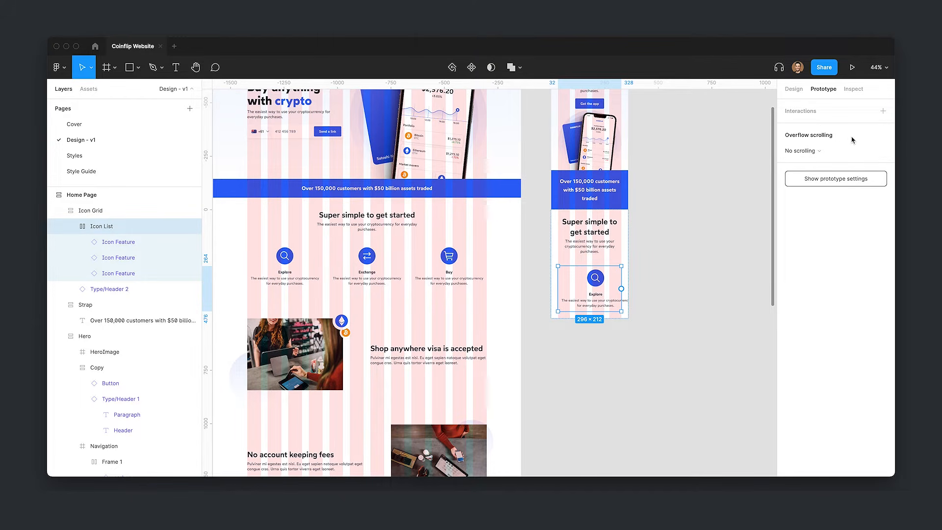
{"action": "left_click", "coordinate": [804, 151]}
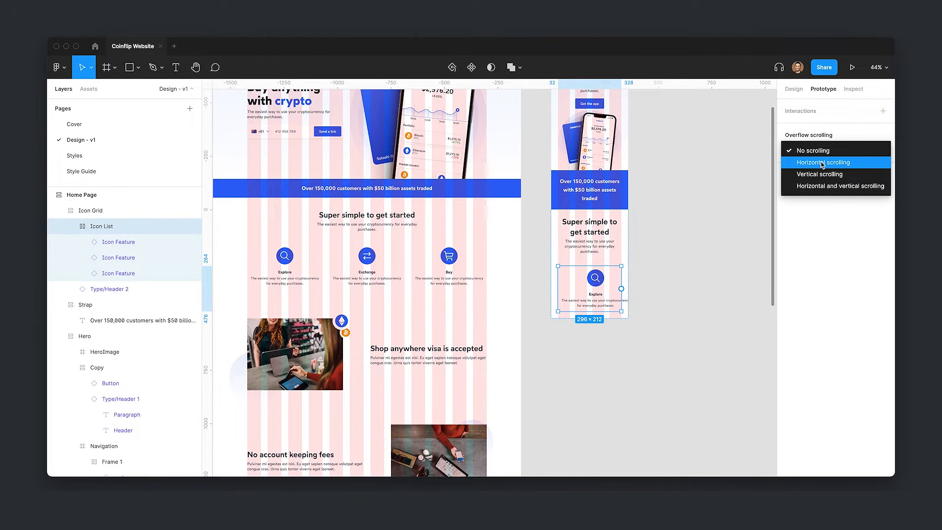
{"action": "left_click", "coordinate": [822, 163]}
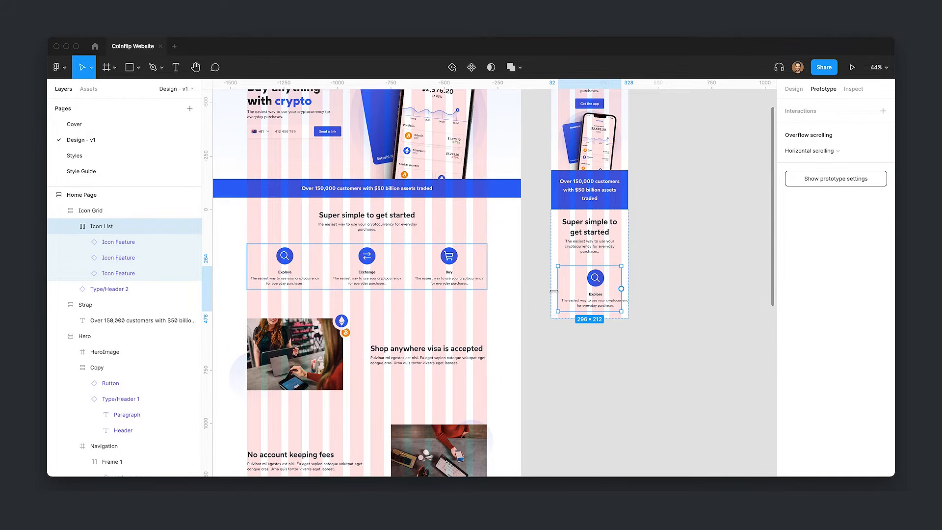
{"action": "key", "text": "alt+8"}
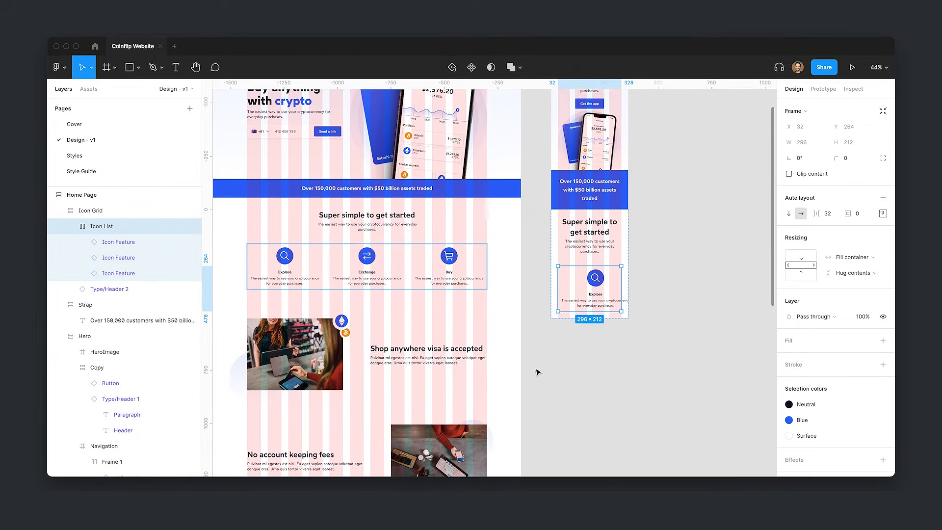
Step: Hide the layout grids and select the mobile Icon List
{"action": "left_click_drag", "start_coordinate": [596, 357], "coordinate": [681, 360]}
{"action": "left_click", "coordinate": [691, 365]}
{"action": "key", "text": "ctrl+g"}
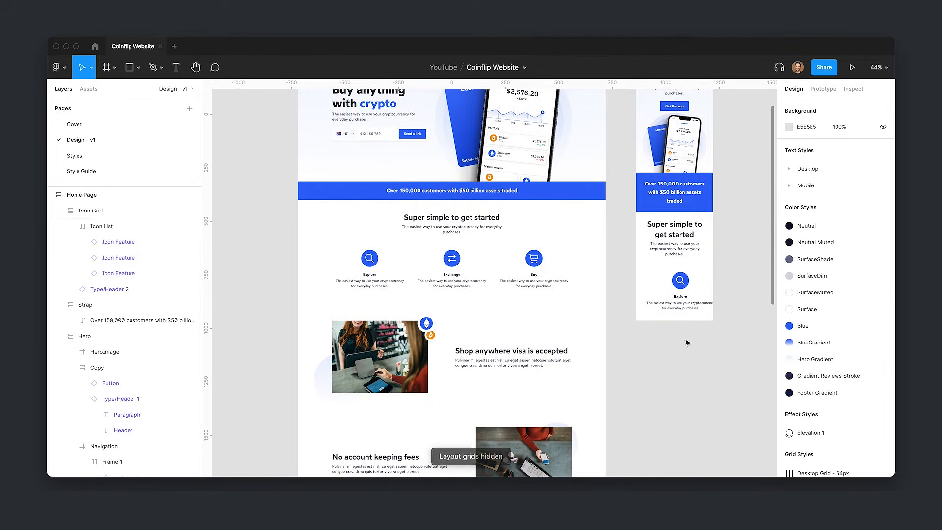
{"action": "left_click", "coordinate": [680, 301]}
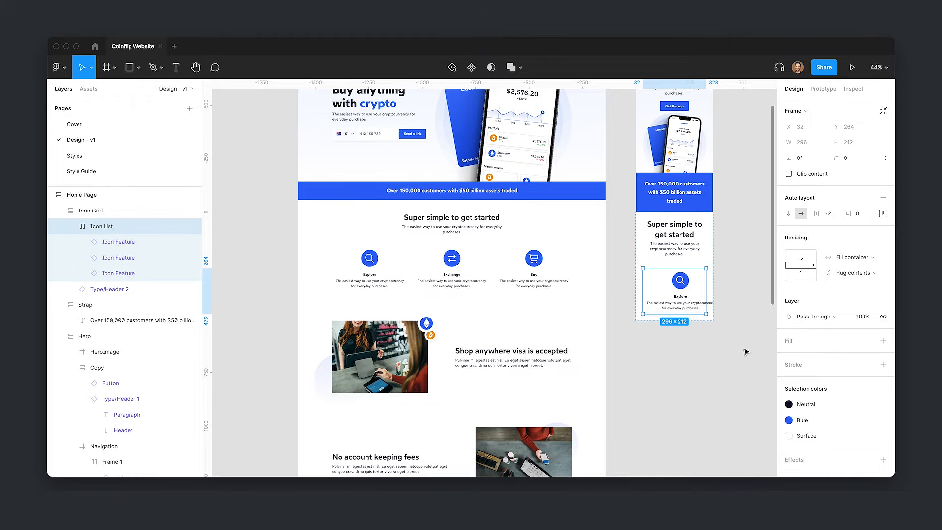
Step: Select all three Icon Features inside the mobile Icon List and set their width to 216
{"action": "key", "text": "Return"}
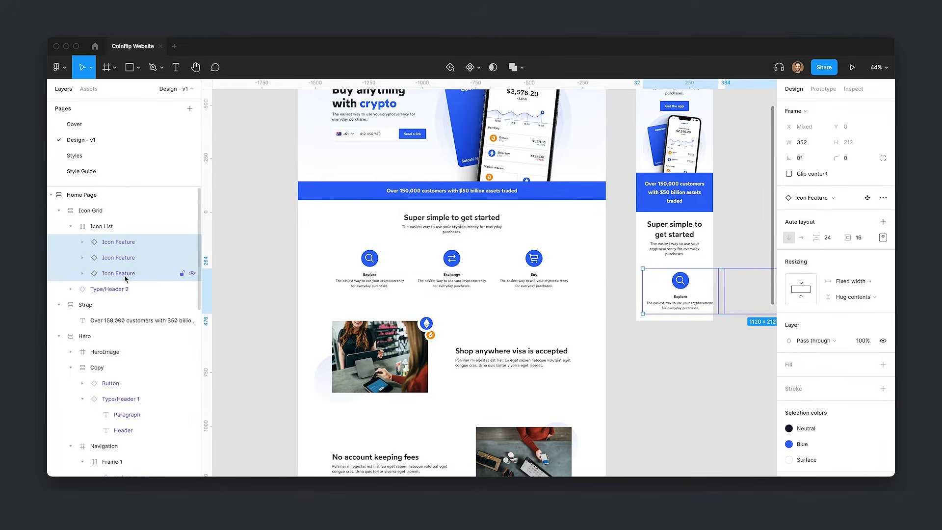
{"action": "scroll", "coordinate": [563, 338], "scroll_direction": "right", "scroll_amount": 5}
{"action": "left_click", "coordinate": [801, 146]}
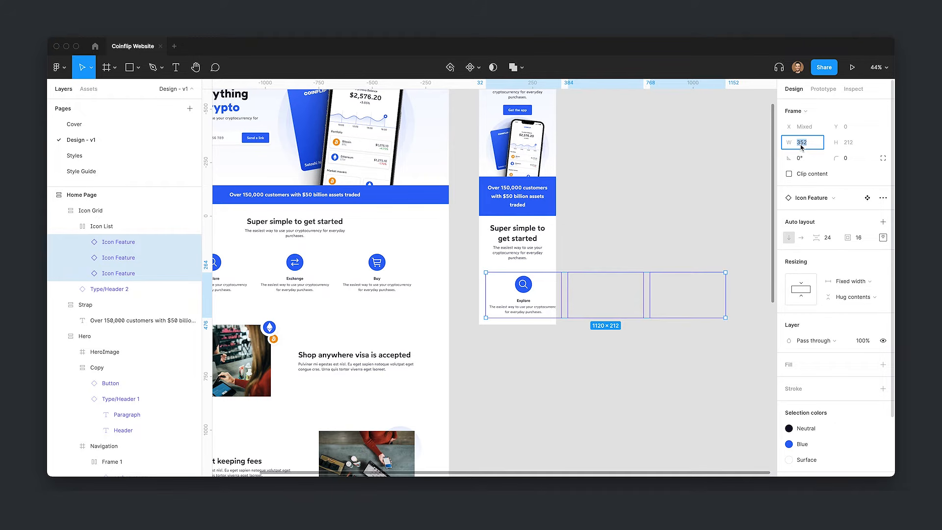
{"action": "type", "text": "2"}
{"action": "key", "text": "Return"}
{"action": "scroll", "coordinate": [555, 387], "scroll_direction": "left", "scroll_amount": 3}
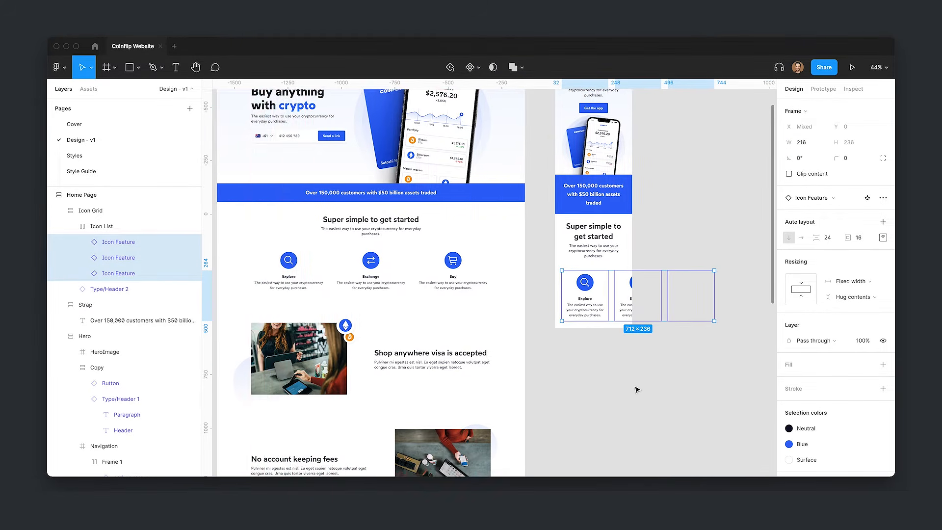
Step: Show the layout grids and check the first mobile Icon Feature's width against the grid columns
{"action": "key", "text": "ctrl+g"}
{"action": "scroll", "coordinate": [604, 285], "scroll_direction": "up", "scroll_amount": 10}
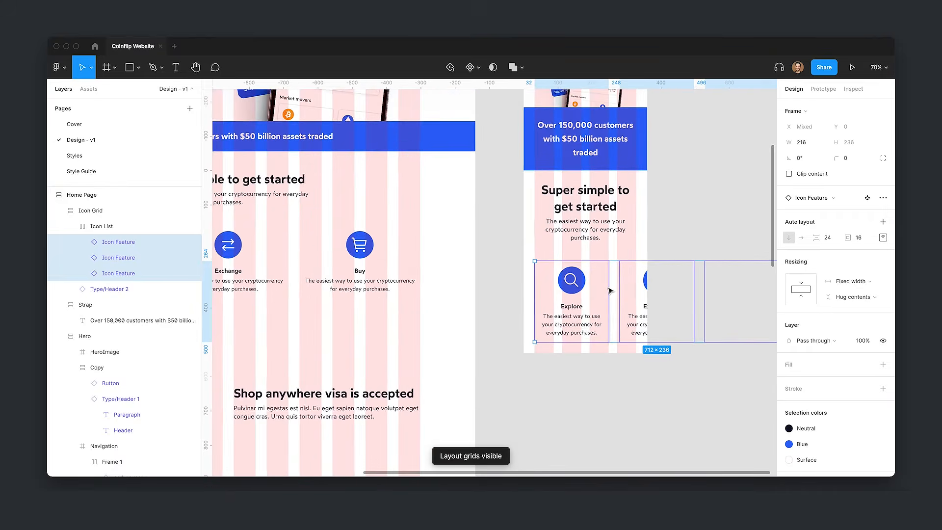
{"action": "left_click", "coordinate": [590, 230]}
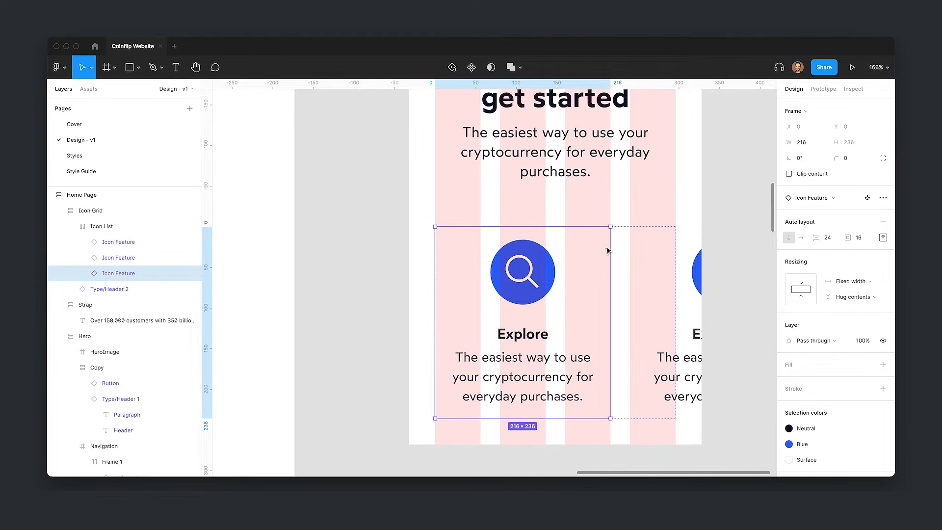
{"action": "scroll", "coordinate": [608, 220], "scroll_direction": "down", "scroll_amount": 5}
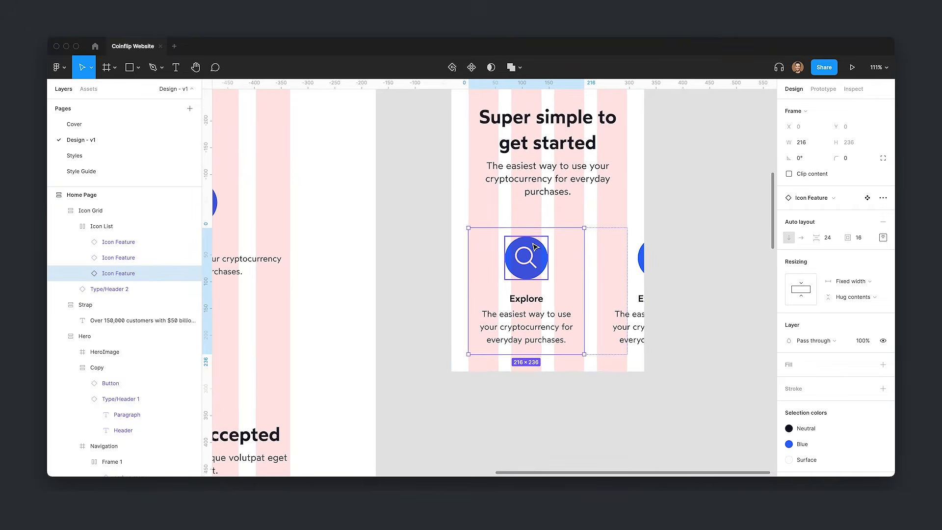
{"action": "scroll", "coordinate": [640, 397], "scroll_direction": "left", "scroll_amount": 4}
{"action": "scroll", "coordinate": [640, 396], "scroll_direction": "down", "scroll_amount": 4}
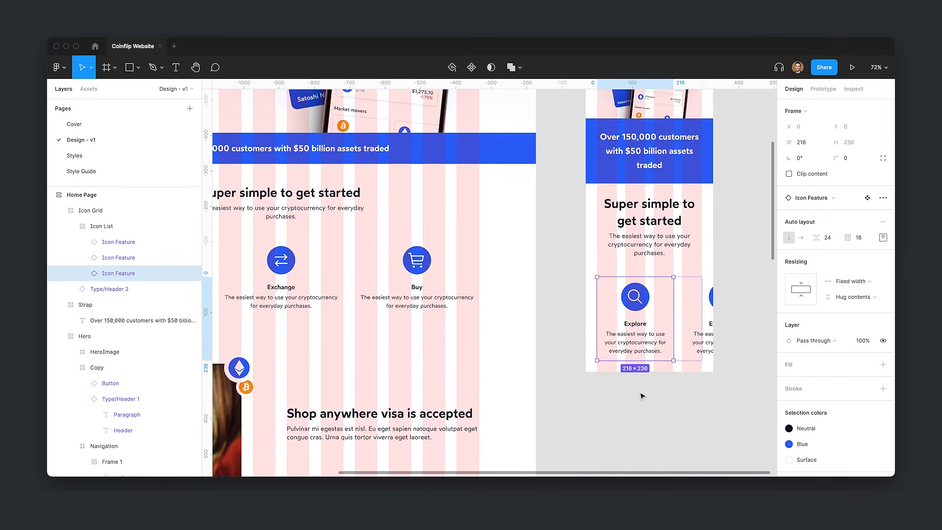
{"action": "scroll", "coordinate": [669, 389], "scroll_direction": "down", "scroll_amount": 1}
{"action": "left_click", "coordinate": [672, 392]}
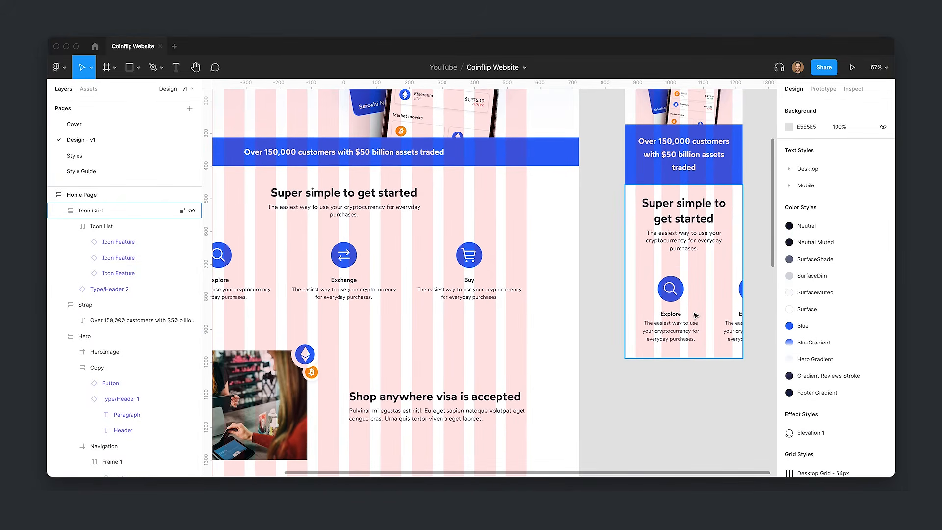
Step: Set the mobile Icon List's spacing between items to 24 and hide the layout grids
{"action": "left_click", "coordinate": [695, 314]}
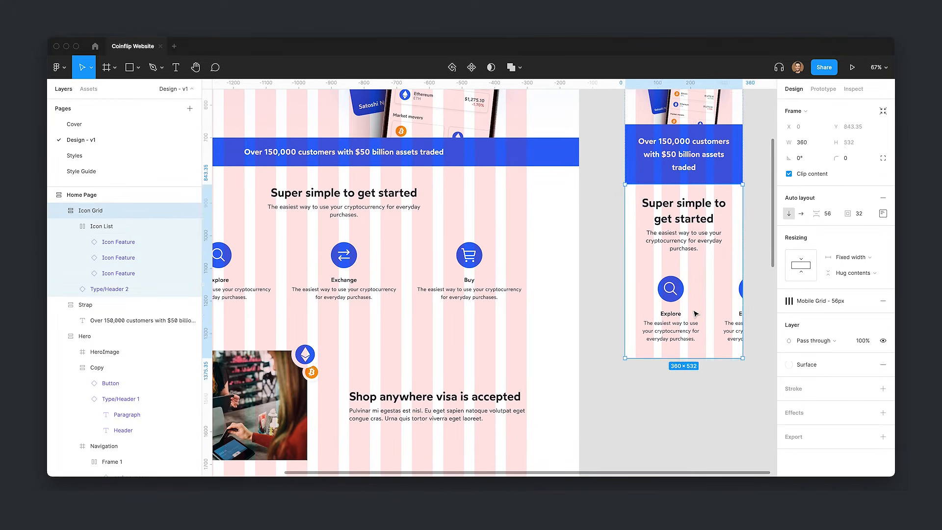
{"action": "left_click", "coordinate": [828, 214]}
{"action": "type", "text": "24"}
{"action": "key", "text": "Return"}
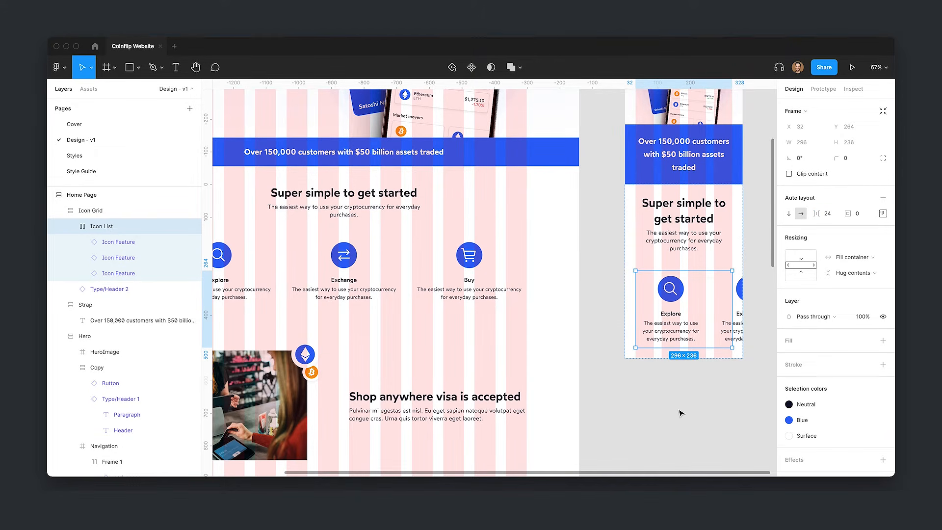
{"action": "left_click", "coordinate": [731, 323]}
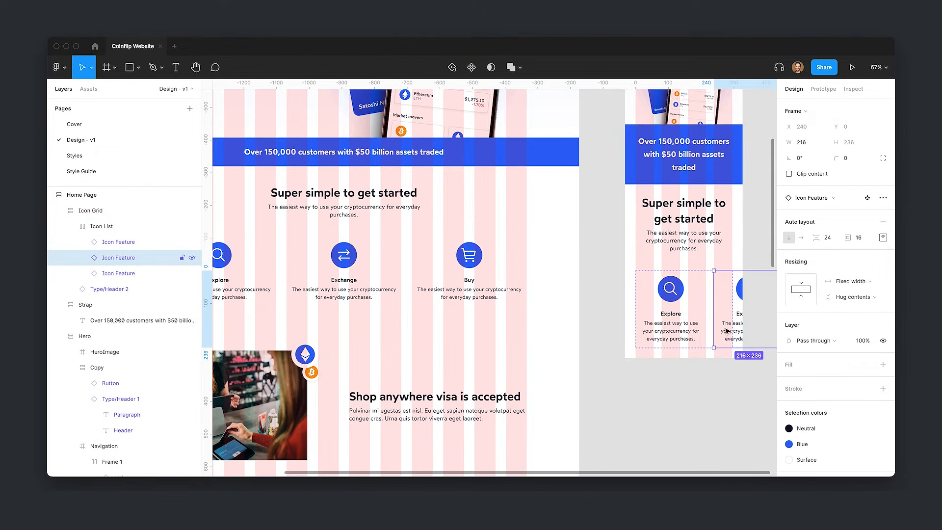
{"action": "left_click", "coordinate": [693, 414]}
{"action": "scroll", "coordinate": [675, 381], "scroll_direction": "down", "scroll_amount": 3}
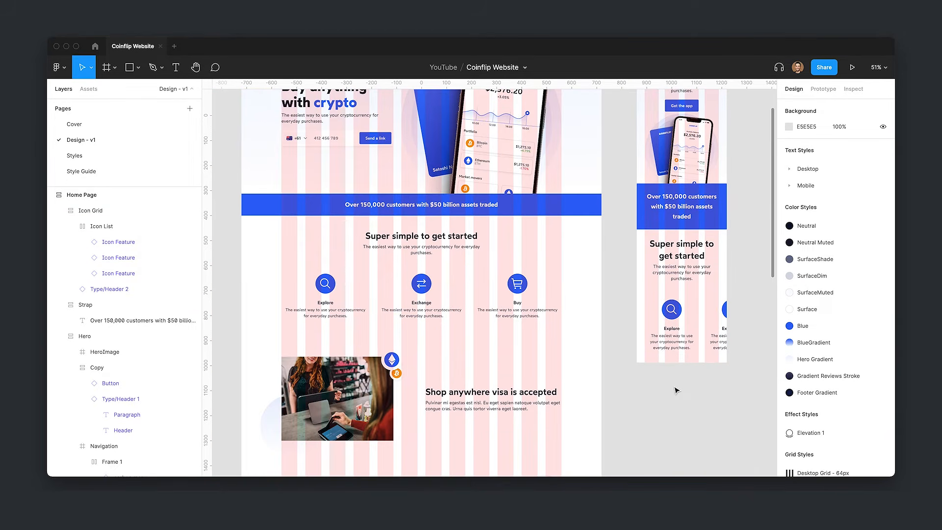
{"action": "key", "text": "ctrl+g"}
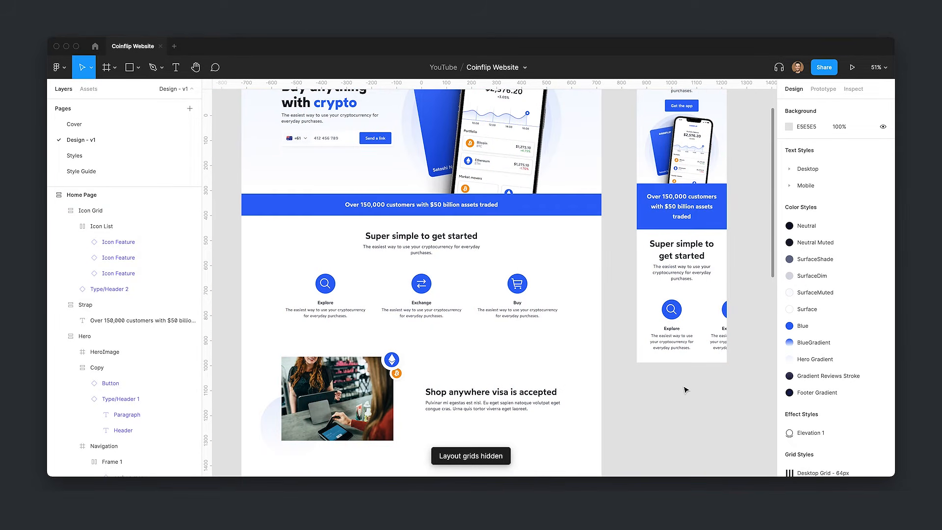
Step: Frame the image, ellipse and crypto symbols together in the desktop "Shop anywhere visa is accepted" Media Feature
{"action": "scroll", "coordinate": [656, 442], "scroll_direction": "down", "scroll_amount": 5}
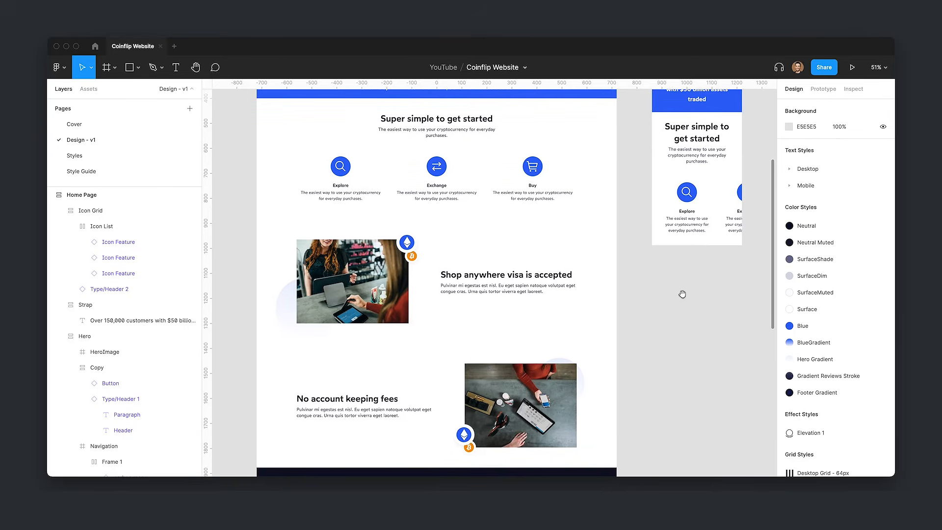
{"action": "scroll", "coordinate": [693, 354], "scroll_direction": "down", "scroll_amount": 1}
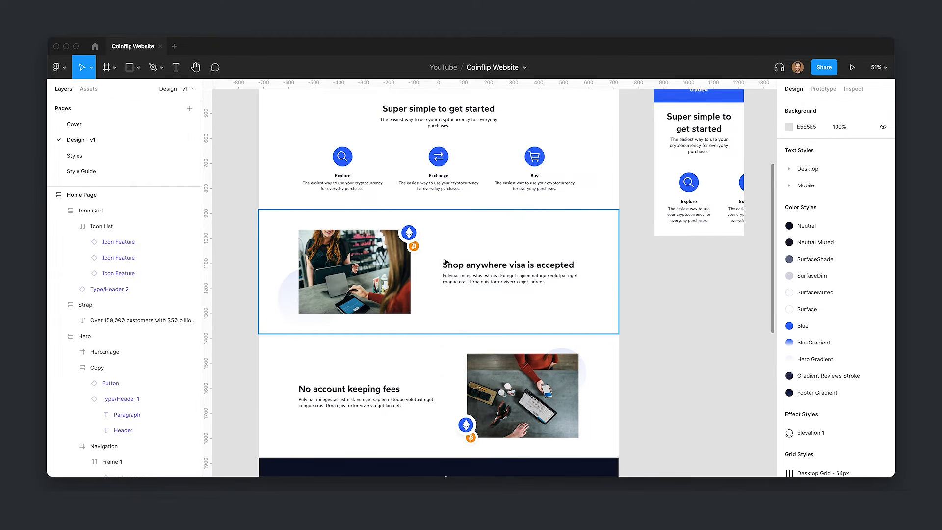
{"action": "double_click", "coordinate": [365, 267]}
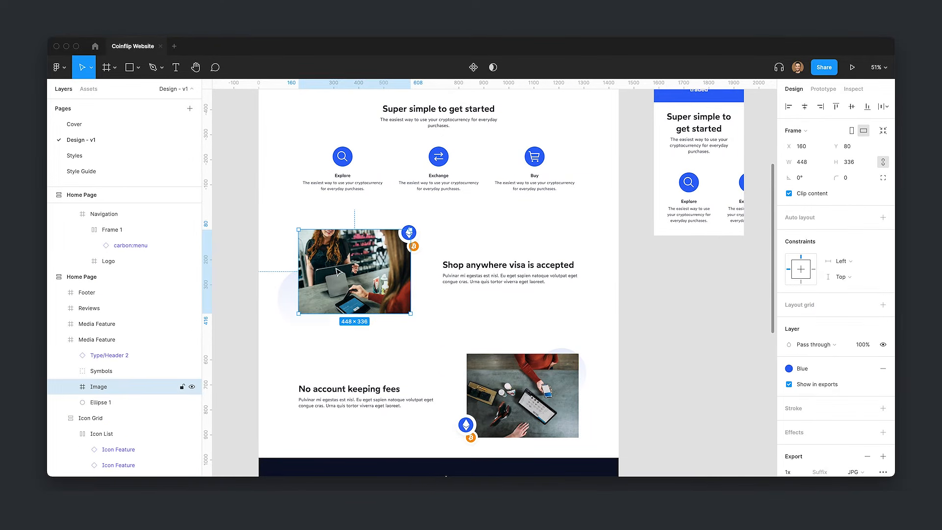
{"action": "left_click", "coordinate": [290, 303], "text": "shift"}
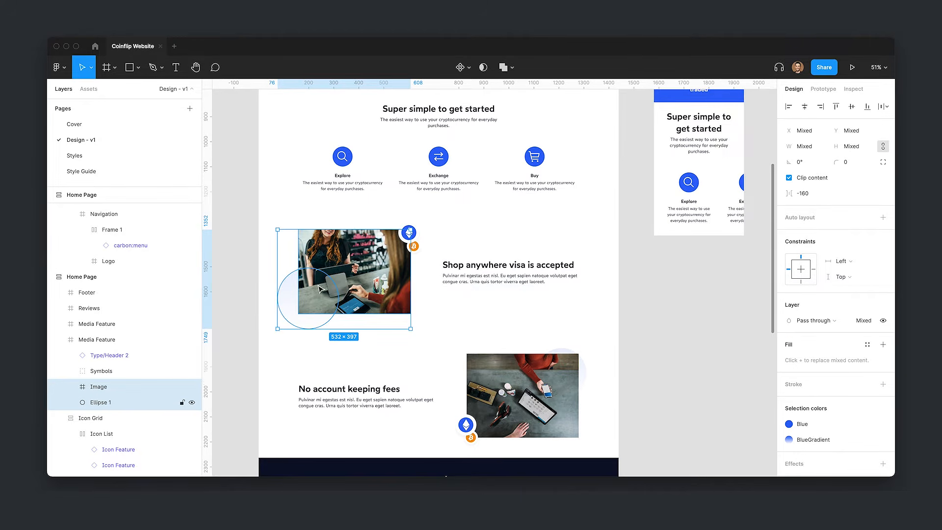
{"action": "left_click", "coordinate": [409, 233], "text": "shift"}
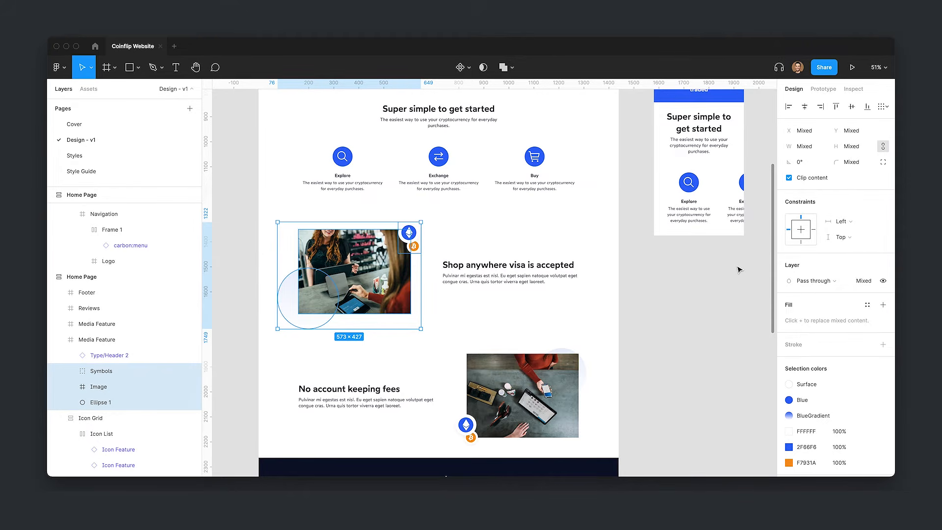
{"action": "key", "text": "super+alt+g"}
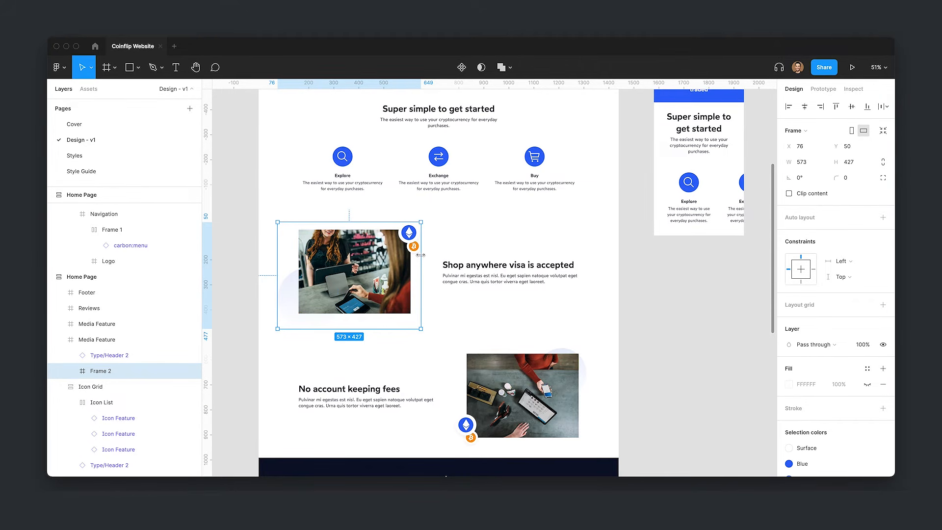
Step: Shrink the new frame's edges to the bounds of the image, making it 448 × 336
{"action": "left_click_drag", "start_coordinate": [421, 255], "coordinate": [411, 255]}
{"action": "left_click_drag", "start_coordinate": [377, 224], "coordinate": [377, 231]}
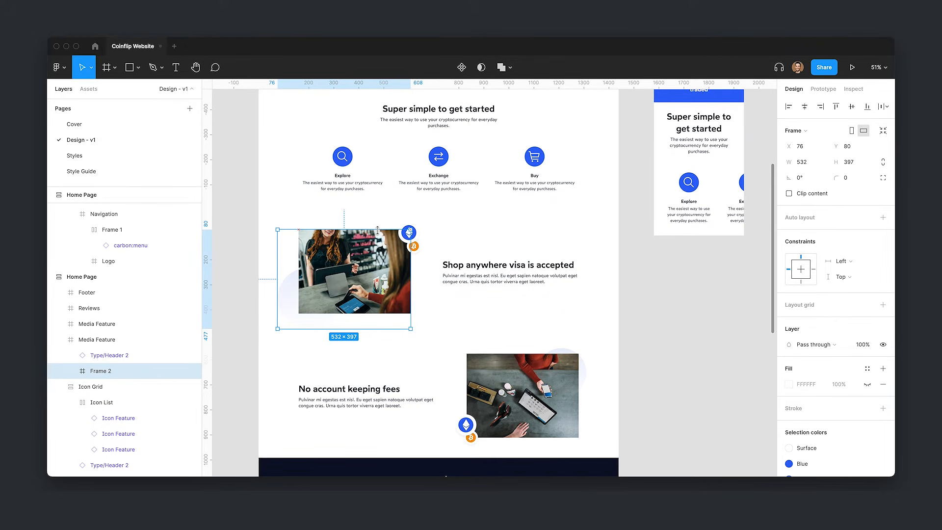
{"action": "left_click_drag", "start_coordinate": [278, 273], "coordinate": [300, 272]}
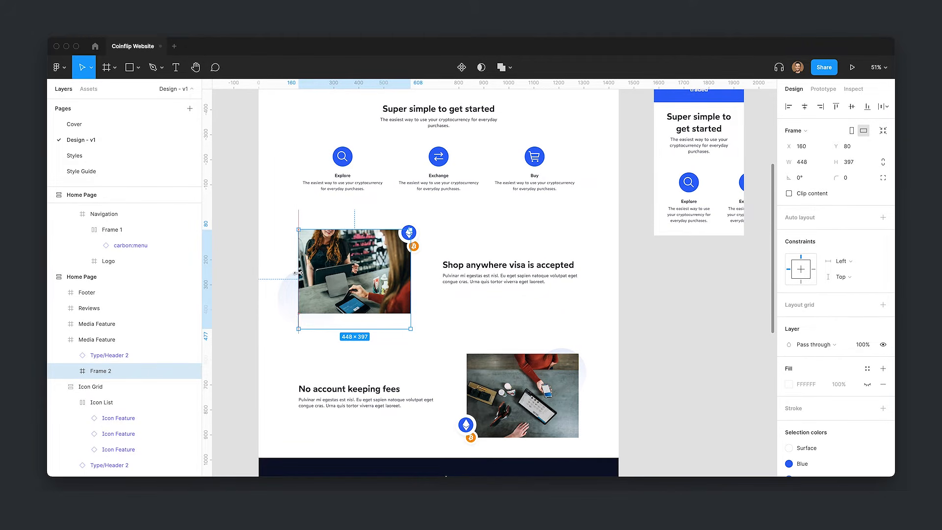
{"action": "left_click_drag", "start_coordinate": [359, 329], "coordinate": [360, 314]}
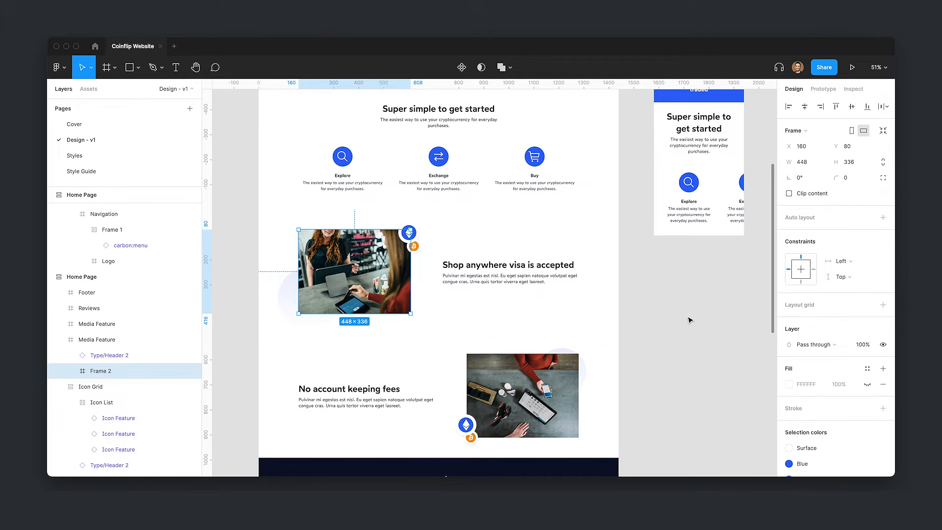
Step: Rename the frame around the desktop image and symbols to "Image Container"
{"action": "key", "text": "ctrl+g"}
{"action": "key", "text": "ctrl+g"}
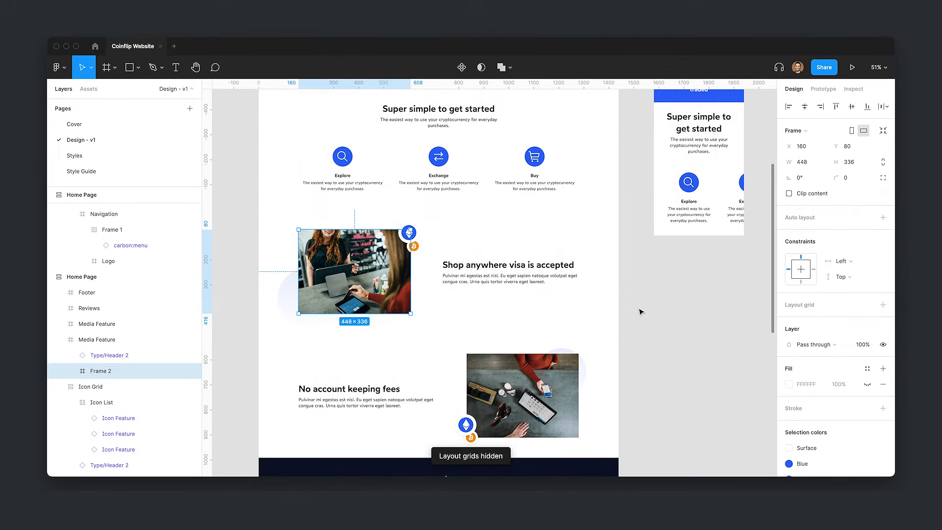
{"action": "scroll", "coordinate": [609, 296], "scroll_direction": "down", "scroll_amount": 1}
{"action": "key", "text": "ctrl+r"}
{"action": "type", "text": "Image Co"}
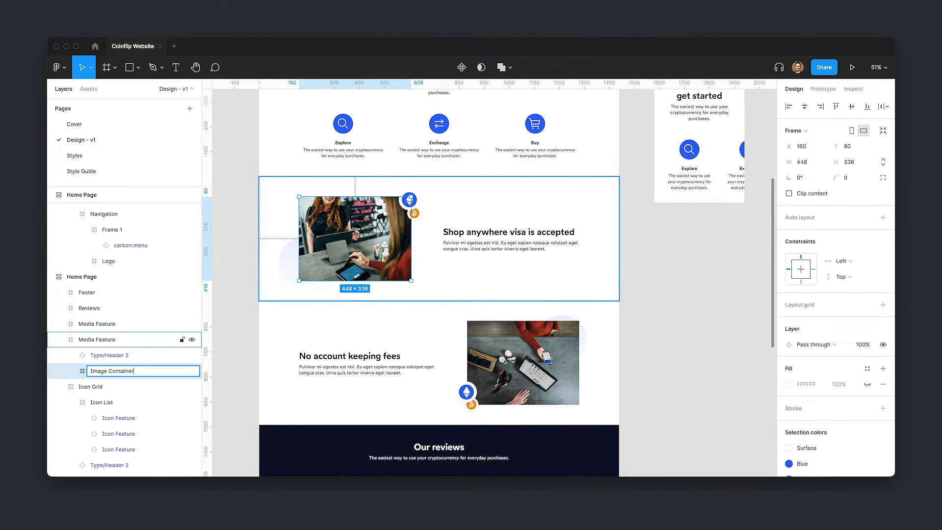
{"action": "key", "text": "Return"}
Step: Duplicate the mobile Icon Grid section and rename the copy to "Media Feature"
{"action": "left_click", "coordinate": [699, 238]}
{"action": "left_click_drag", "start_coordinate": [691, 252], "coordinate": [693, 324]}
{"action": "key", "text": "ctrl+z"}
{"action": "left_click", "coordinate": [688, 260]}
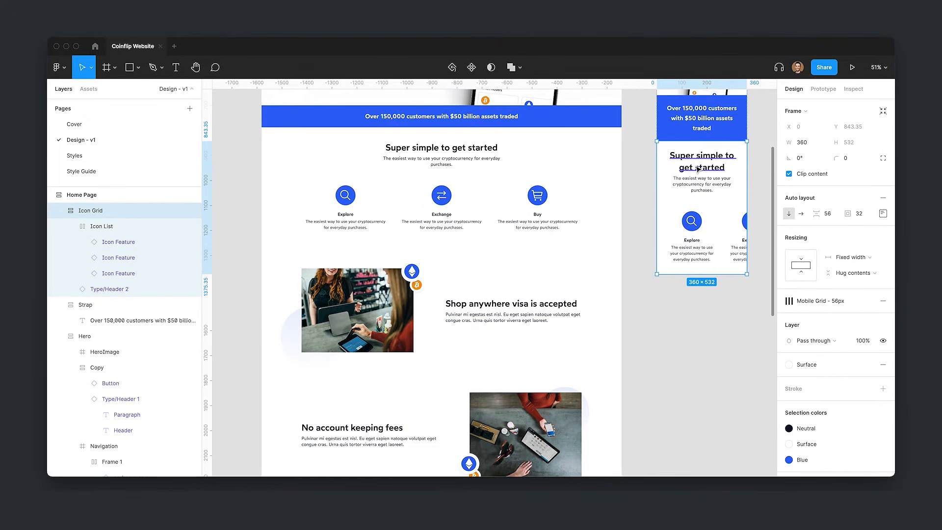
{"action": "key", "text": "ctrl+d"}
{"action": "key", "text": "ctrl+r"}
{"action": "type", "text": "Media Feature"}
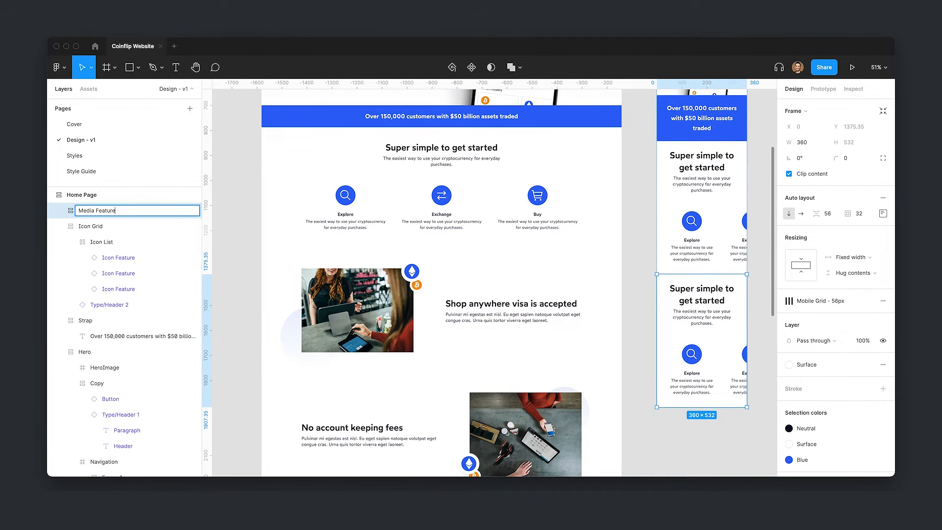
{"action": "key", "text": "Return"}
Step: Delete the contents of the mobile Media Feature frame
{"action": "scroll", "coordinate": [712, 298], "scroll_direction": "down", "scroll_amount": 3}
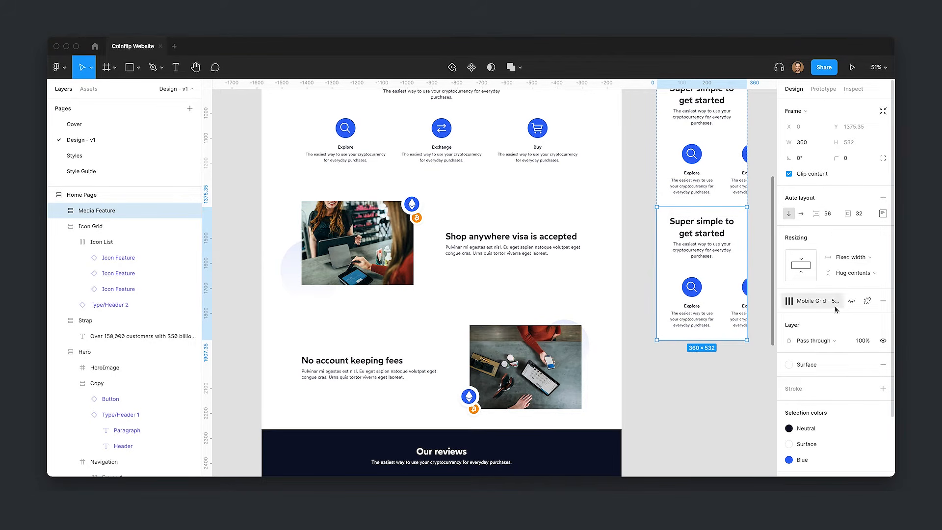
{"action": "scroll", "coordinate": [701, 417], "scroll_direction": "right", "scroll_amount": 1}
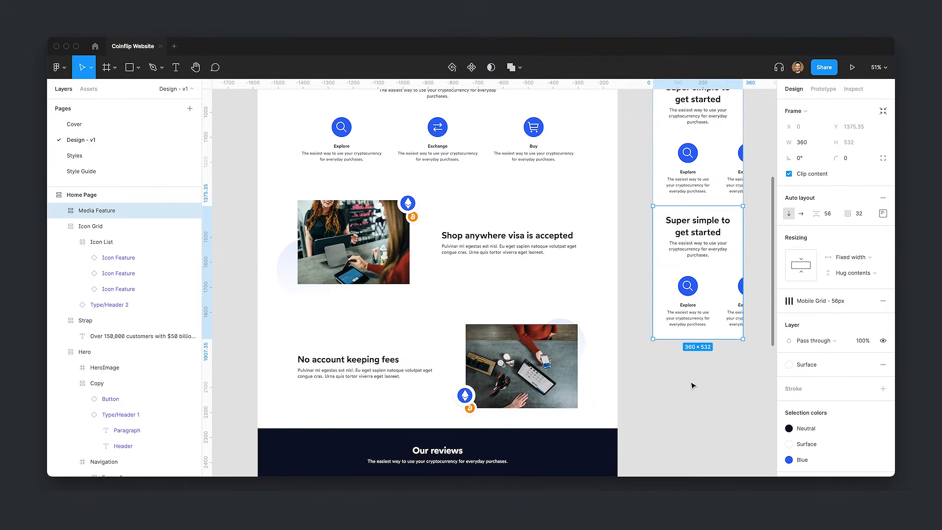
{"action": "key", "text": "ctrl+z"}
{"action": "key", "text": "ctrl+z"}
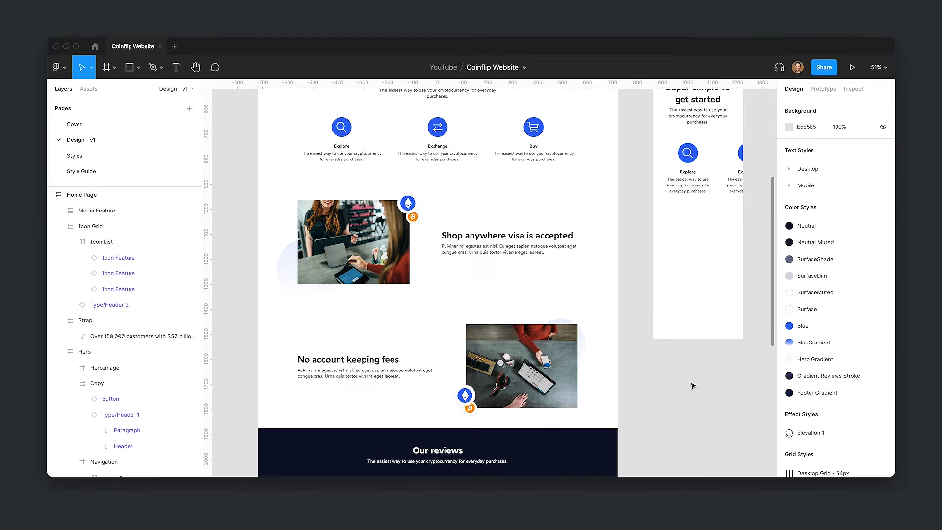
Step: Copy the desktop "Shop anywhere visa is accepted" header into the mobile Media Feature and set its width to Fill container
{"action": "double_click", "coordinate": [493, 245]}
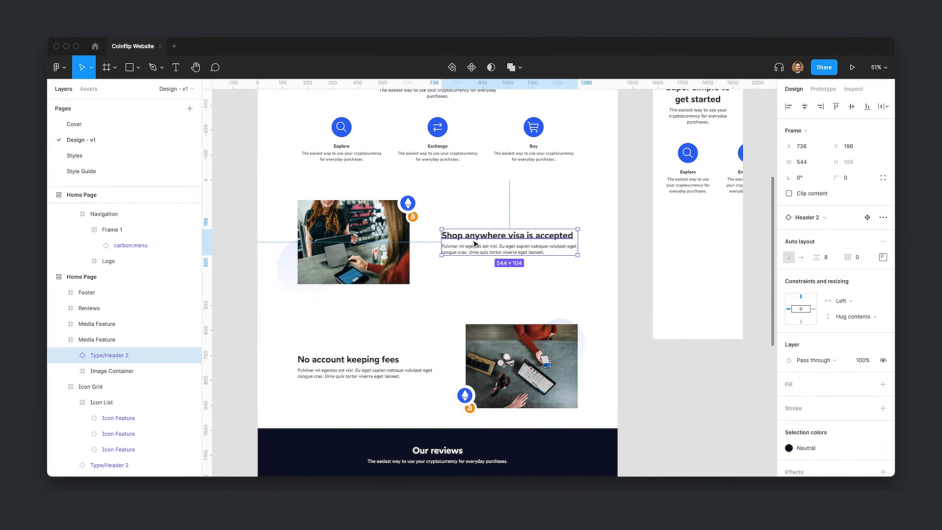
{"action": "left_click", "coordinate": [734, 255]}
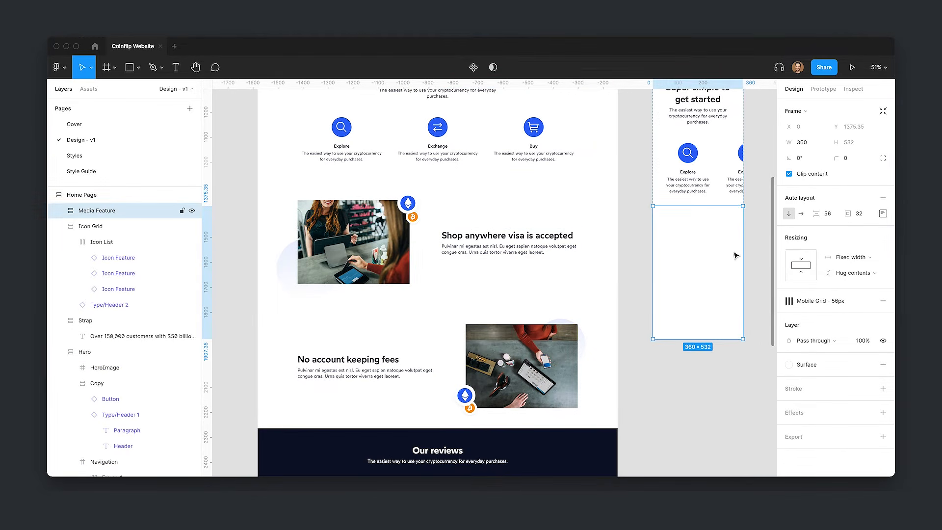
{"action": "key", "text": "super+v"}
{"action": "left_click", "coordinate": [850, 281]}
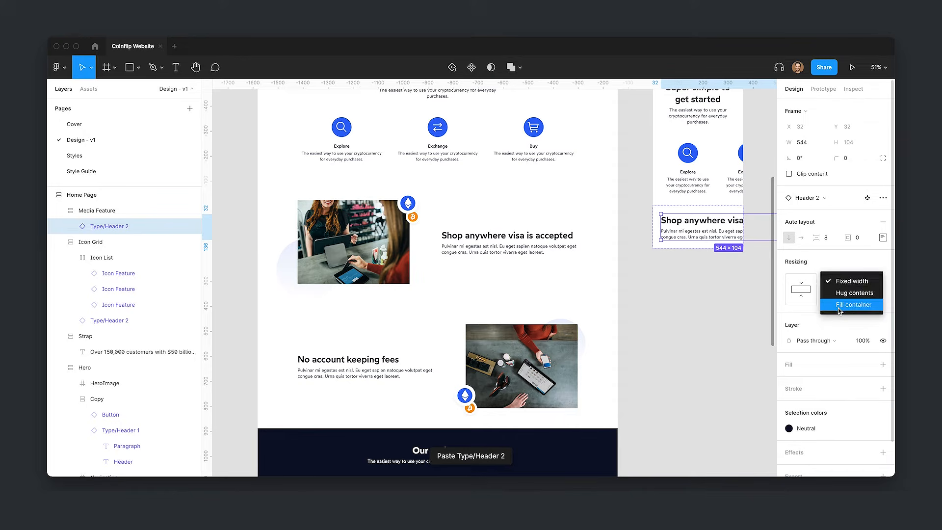
{"action": "left_click", "coordinate": [844, 306]}
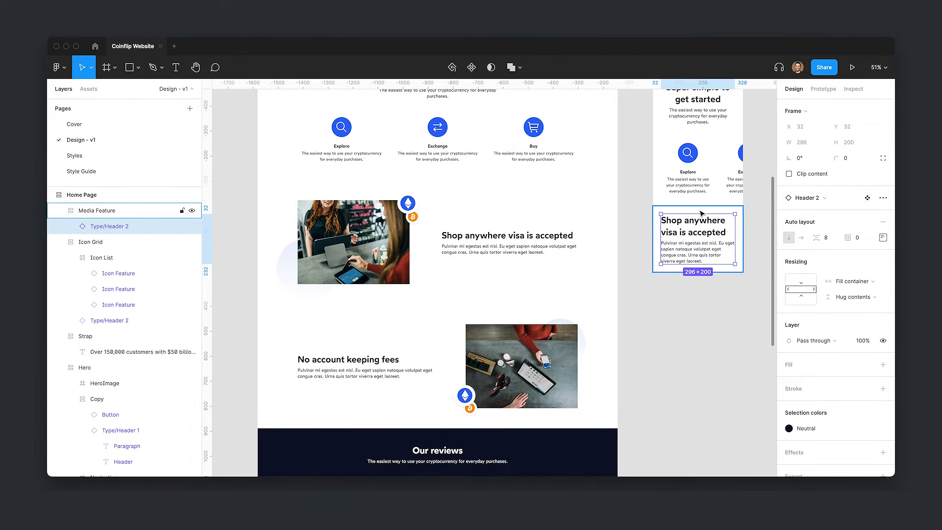
{"action": "key", "text": "ctrl+g"}
{"action": "key", "text": "ctrl+g"}
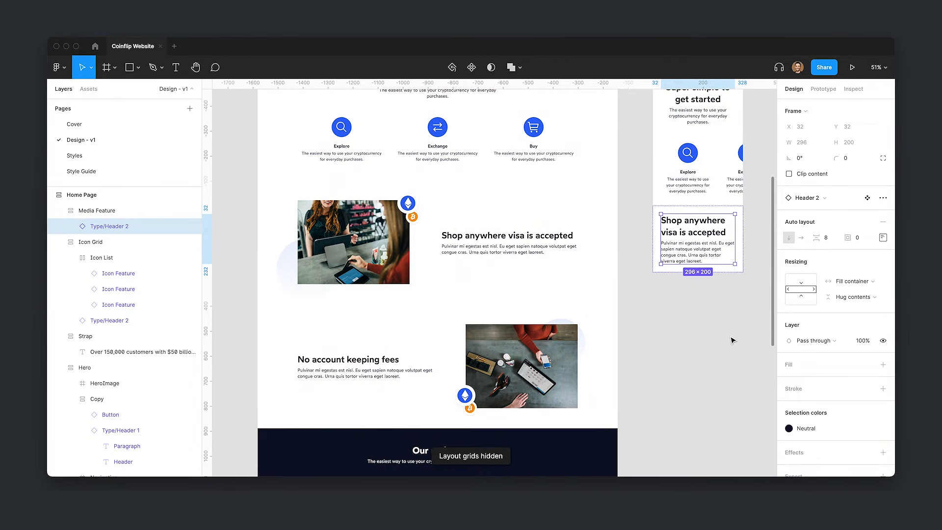
{"action": "left_click", "coordinate": [727, 330]}
Step: Copy the desktop Image Container and place the copy on the empty canvas below the mobile page
{"action": "left_click", "coordinate": [362, 253]}
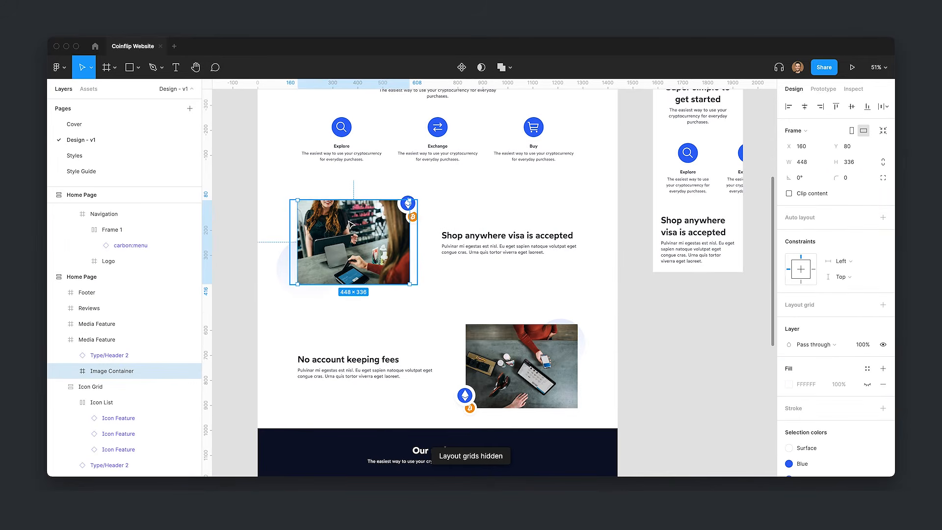
{"action": "key", "text": "Escape"}
{"action": "scroll", "coordinate": [633, 338], "scroll_direction": "right", "scroll_amount": 4}
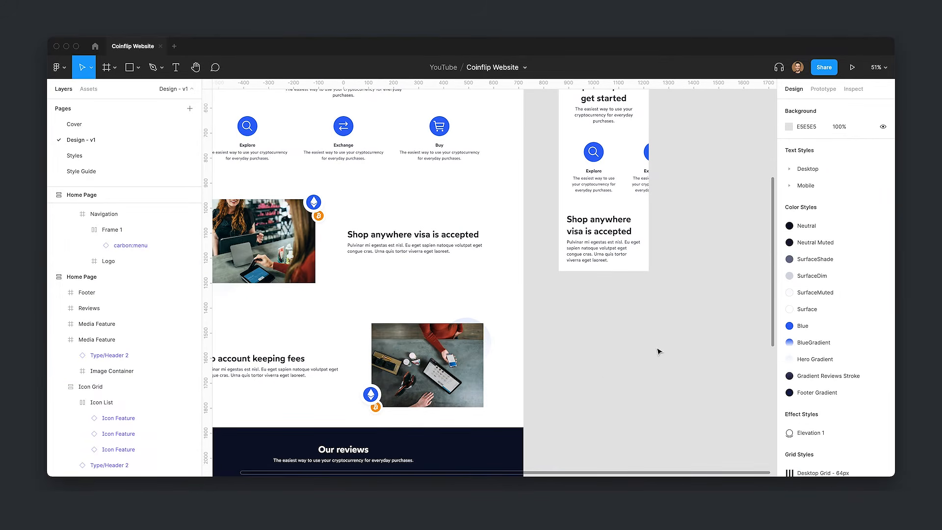
{"action": "key", "text": "ctrl+v"}
{"action": "left_click_drag", "start_coordinate": [270, 249], "coordinate": [644, 357]}
{"action": "left_click_drag", "start_coordinate": [709, 428], "coordinate": [690, 401]}
Step: Check the mobile "Shop anywhere visa is accepted" header's width and reselect the copied Image Container
{"action": "key", "text": "k"}
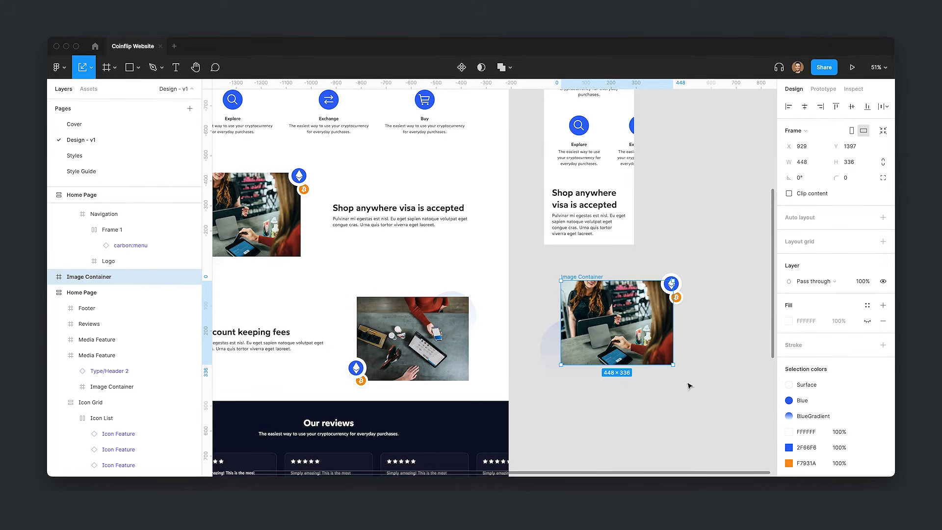
{"action": "left_click", "coordinate": [589, 225]}
{"action": "key", "text": "v"}
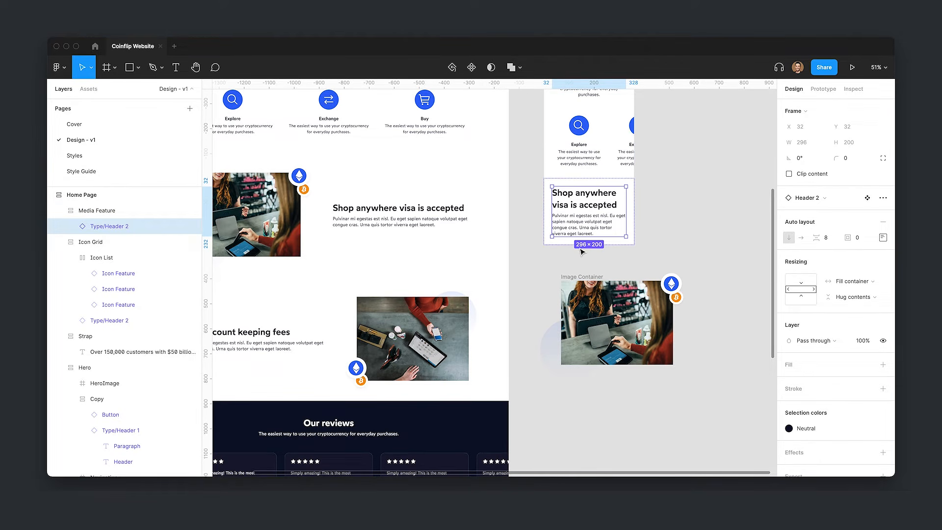
{"action": "left_click", "coordinate": [581, 277]}
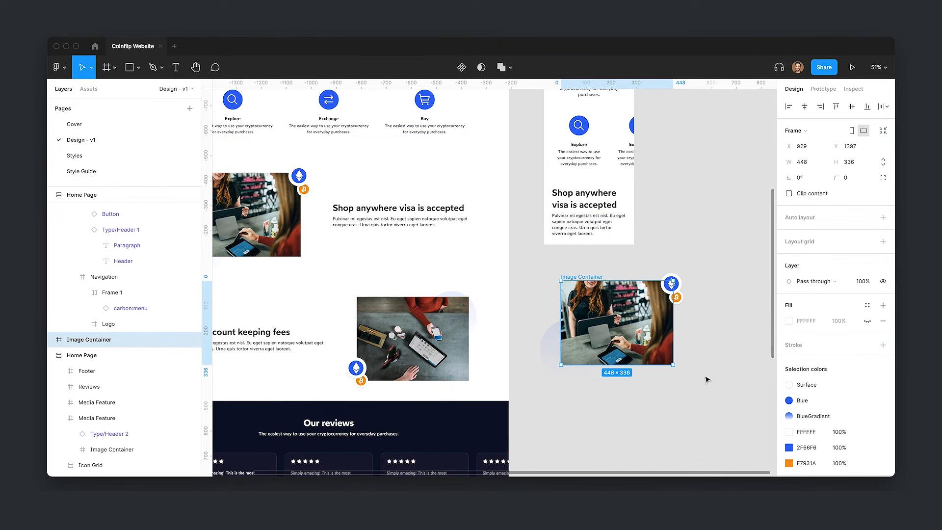
Step: Scale the loose Image Container below the mobile page down proportionally with its contents to 296 × 222
{"action": "key", "text": "k"}
{"action": "left_click_drag", "start_coordinate": [672, 364], "coordinate": [633, 334]}
{"action": "scroll", "coordinate": [634, 334], "scroll_direction": "up", "scroll_amount": 5}
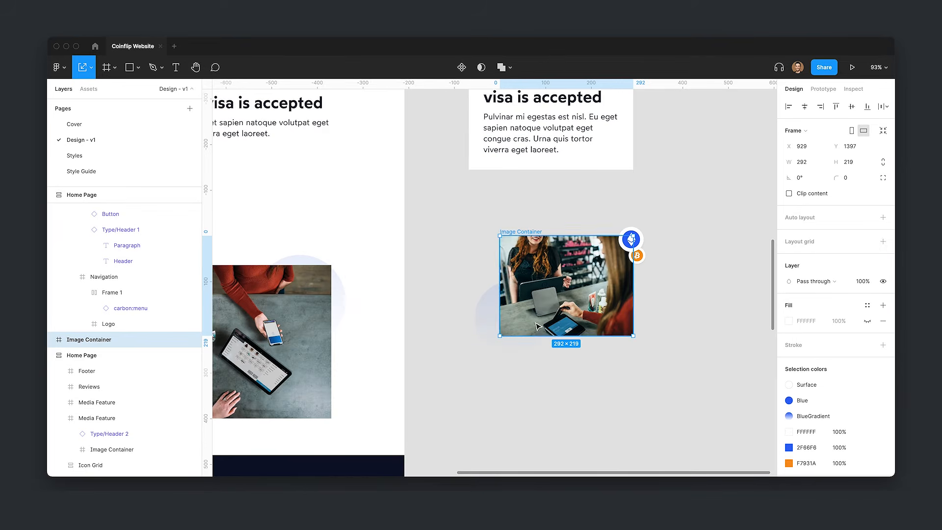
{"action": "left_click_drag", "start_coordinate": [499, 235], "coordinate": [499, 235]}
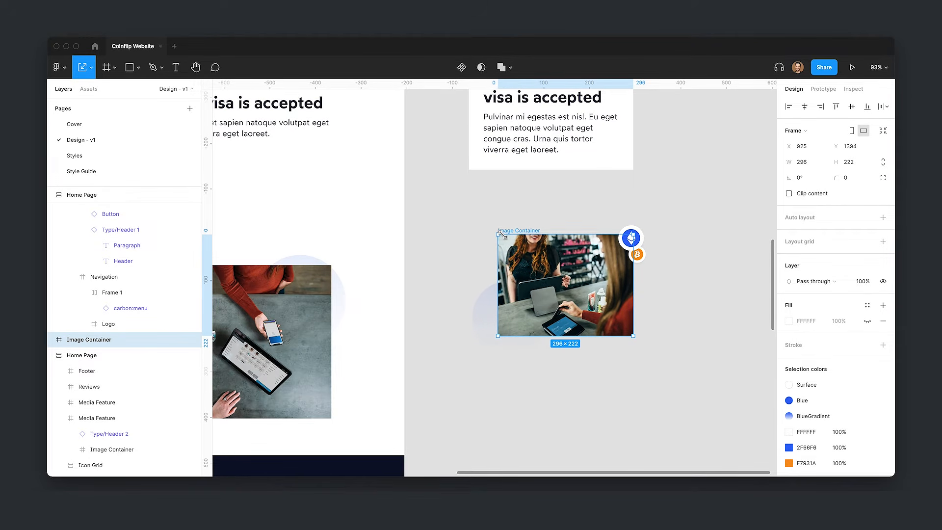
{"action": "scroll", "coordinate": [679, 397], "scroll_direction": "down", "scroll_amount": 5}
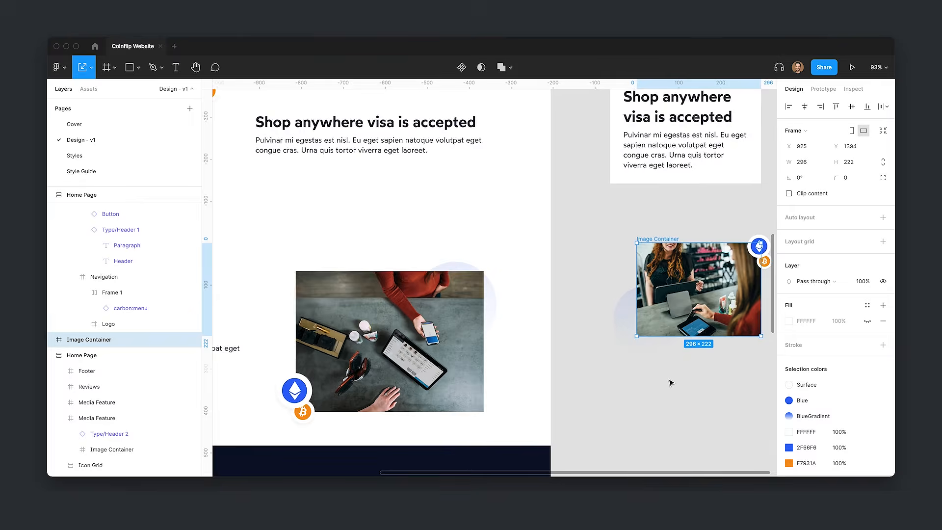
Step: Place the scaled Image Container inside the mobile Media Feature section, beneath the "Shop anywhere visa is accepted" text
{"action": "key", "text": "v"}
{"action": "left_click_drag", "start_coordinate": [668, 303], "coordinate": [662, 263]}
{"action": "left_click", "coordinate": [680, 412]}
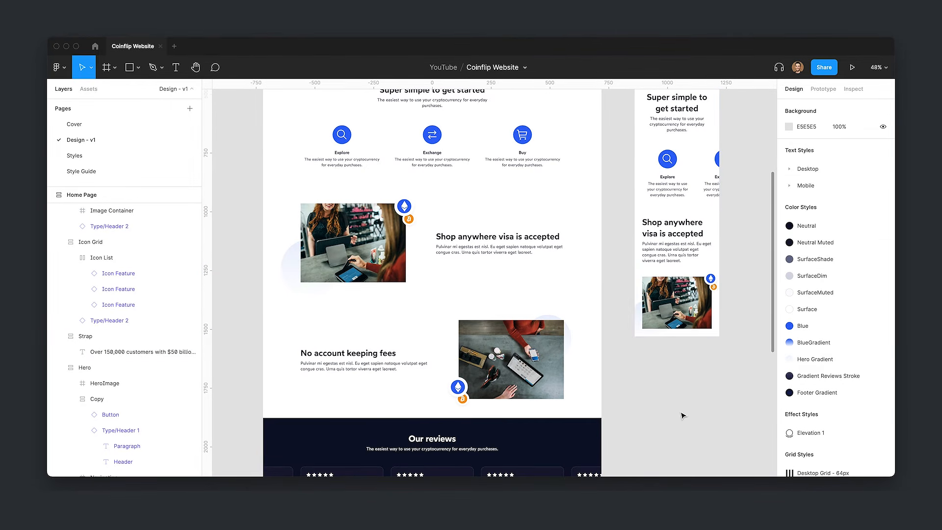
Step: Duplicate the mobile Media Feature section so a second copy sits directly below it
{"action": "scroll", "coordinate": [587, 249], "scroll_direction": "down", "scroll_amount": 1}
{"action": "left_click", "coordinate": [701, 294]}
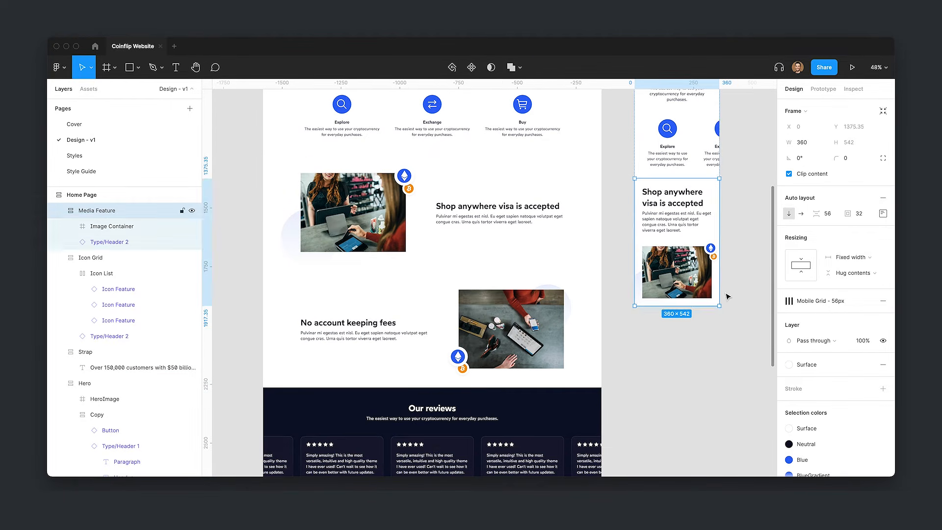
{"action": "key", "text": "ctrl+d"}
{"action": "scroll", "coordinate": [740, 334], "scroll_direction": "down", "scroll_amount": 1}
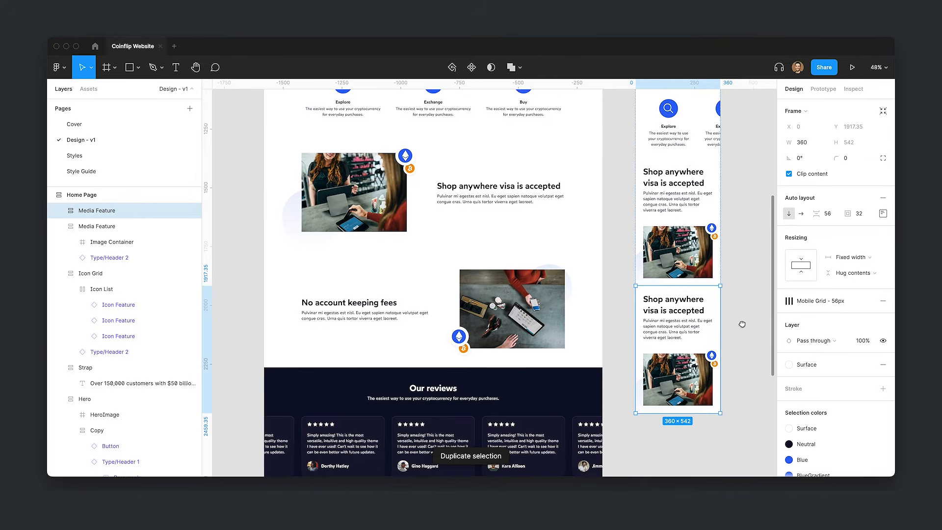
Step: Wrap the coin symbols, background ellipse and photo of the desktop "No account keeping fees" section in one frame
{"action": "double_click", "coordinate": [463, 344]}
{"action": "left_click", "coordinate": [457, 343]}
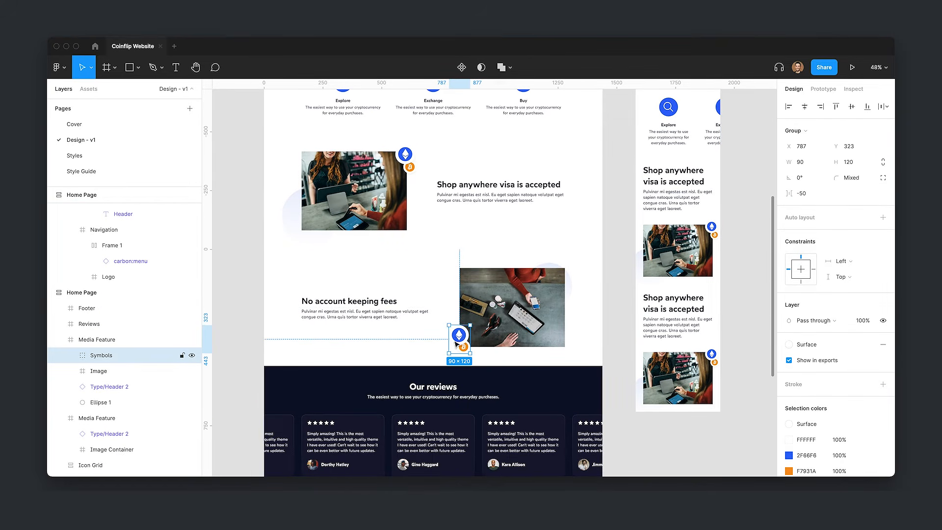
{"action": "left_click", "coordinate": [571, 281], "text": "shift"}
{"action": "left_click", "coordinate": [495, 308], "text": "shift"}
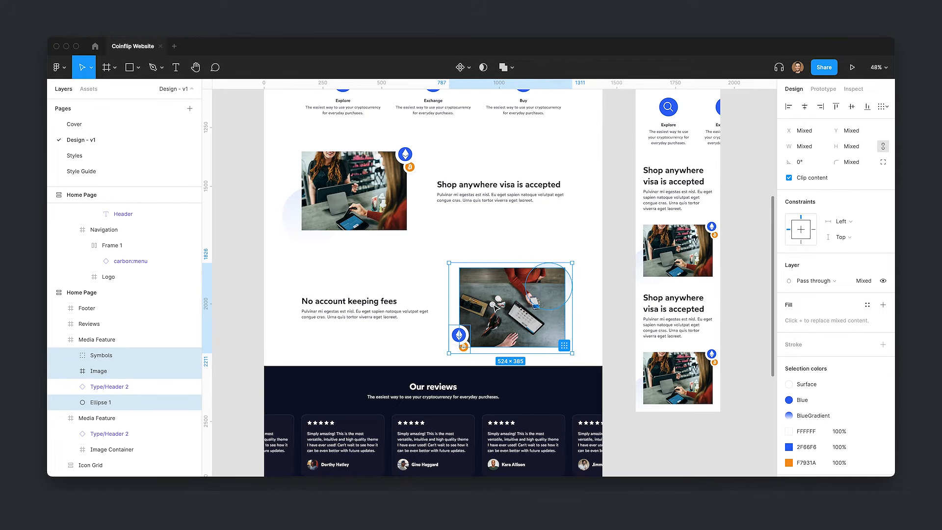
{"action": "key", "text": "alt"}
{"action": "key", "text": "ctrl+alt+g"}
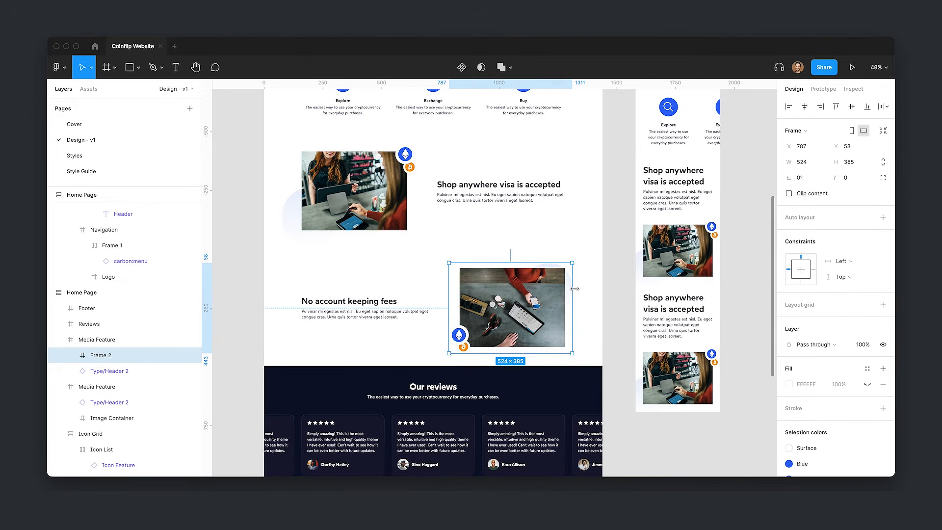
Step: Resize the new frame on all four sides to match the photo's bounds, 448 × 336
{"action": "left_click_drag", "start_coordinate": [574, 289], "coordinate": [567, 289]}
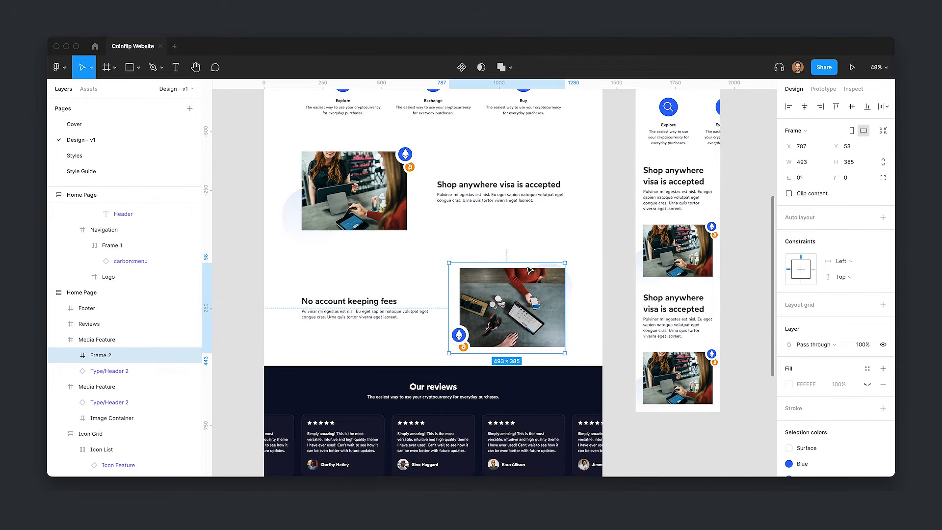
{"action": "left_click_drag", "start_coordinate": [524, 263], "coordinate": [525, 268]}
{"action": "left_click_drag", "start_coordinate": [449, 289], "coordinate": [460, 290]}
{"action": "left_click_drag", "start_coordinate": [498, 352], "coordinate": [497, 346]}
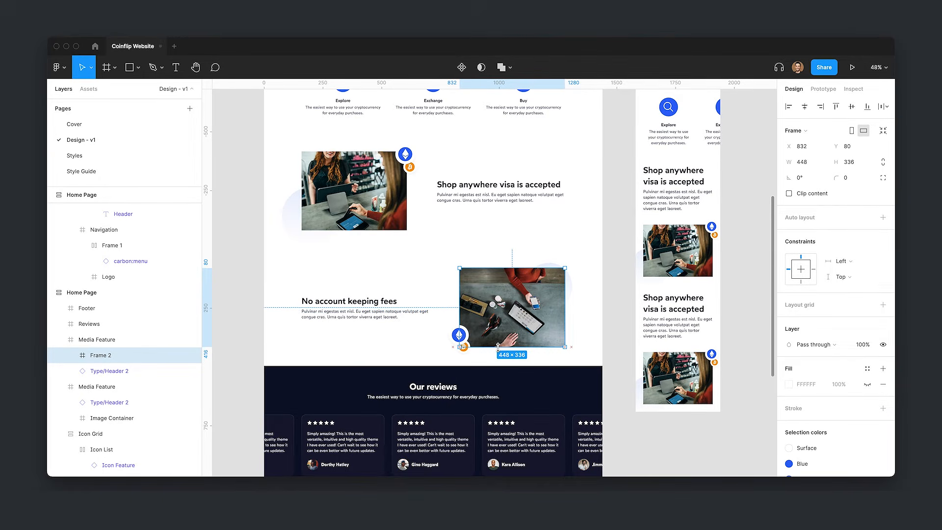
Step: Copy the framed desktop image onto the empty canvas below the mobile page
{"action": "scroll", "coordinate": [713, 366], "scroll_direction": "down", "scroll_amount": 5}
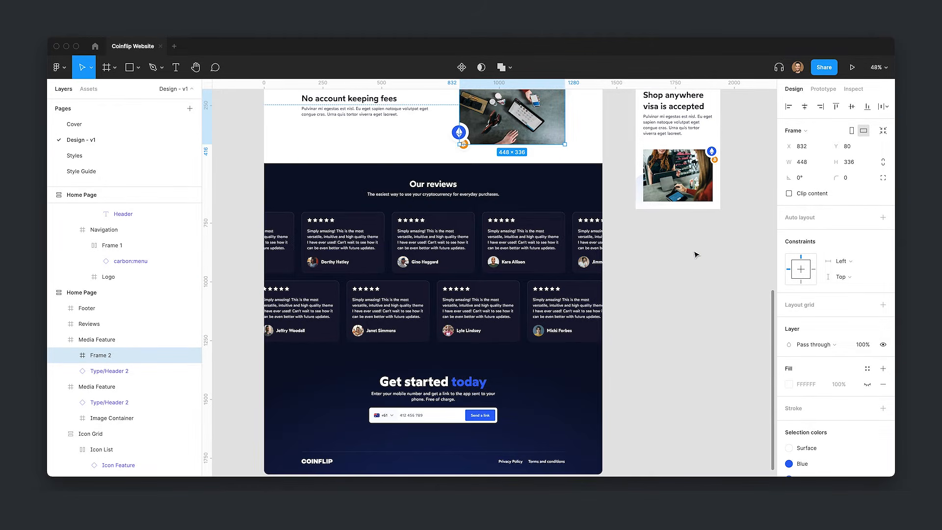
{"action": "left_click", "coordinate": [641, 322]}
{"action": "scroll", "coordinate": [701, 338], "scroll_direction": "up", "scroll_amount": 1}
{"action": "scroll", "coordinate": [702, 339], "scroll_direction": "right", "scroll_amount": 2}
{"action": "key", "text": "super+v"}
{"action": "left_click_drag", "start_coordinate": [448, 166], "coordinate": [629, 337]}
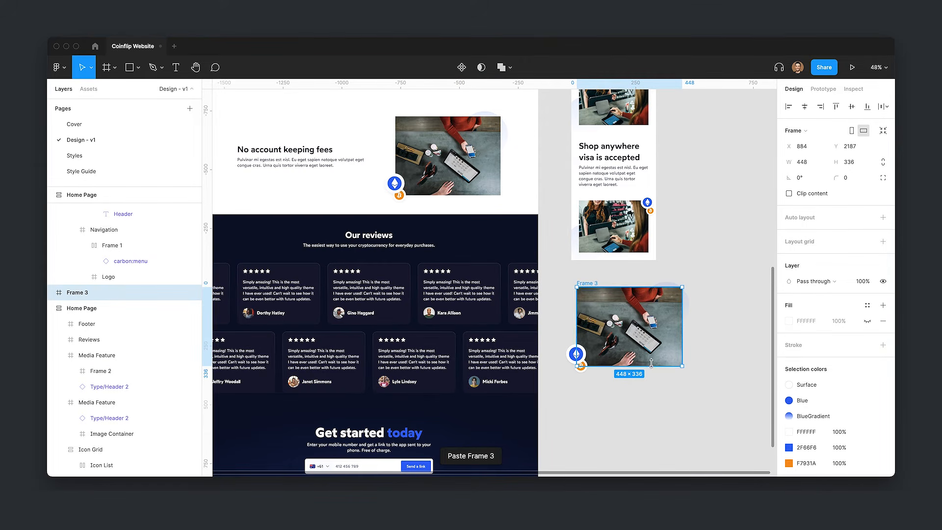
Step: Rename both the pasted frame and its desktop original to "Image Container"
{"action": "key", "text": "super+r"}
{"action": "type", "text": "Imag"}
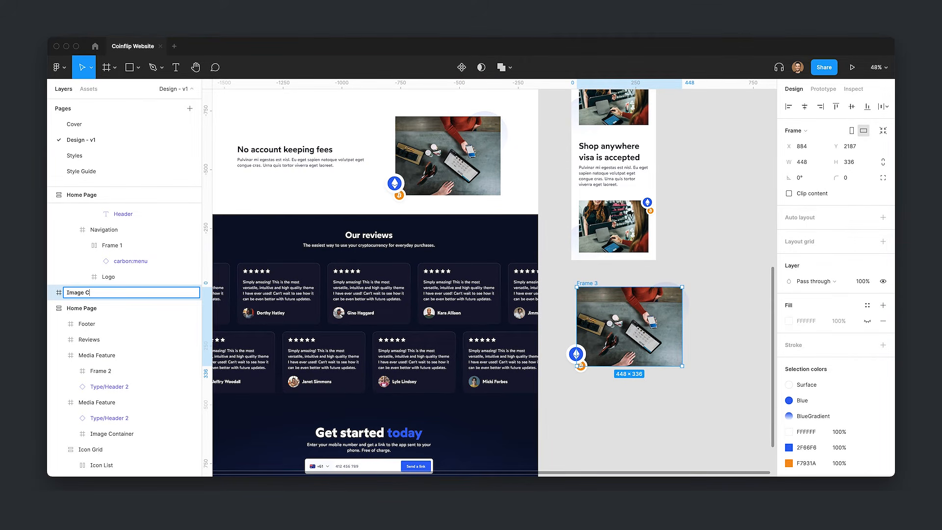
{"action": "type", "text": "e Container"}
{"action": "key", "text": "Return"}
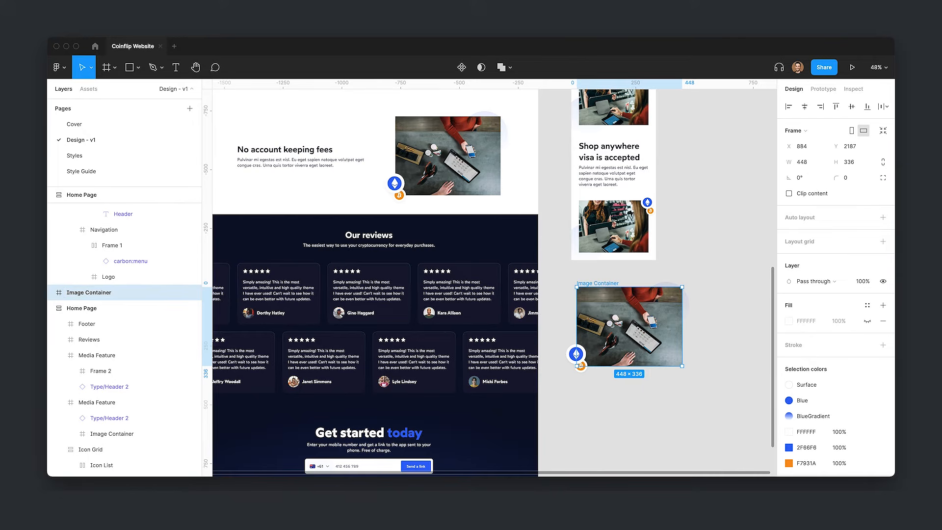
{"action": "left_click", "coordinate": [491, 179]}
{"action": "key", "text": "super+r"}
{"action": "type", "text": "Image Container"}
{"action": "key", "text": "Return"}
Step: Scale the pasted Image Container below the mobile page proportionally to 296 × 222
{"action": "left_click", "coordinate": [603, 283]}
{"action": "key", "text": "k"}
{"action": "left_click_drag", "start_coordinate": [683, 367], "coordinate": [646, 336]}
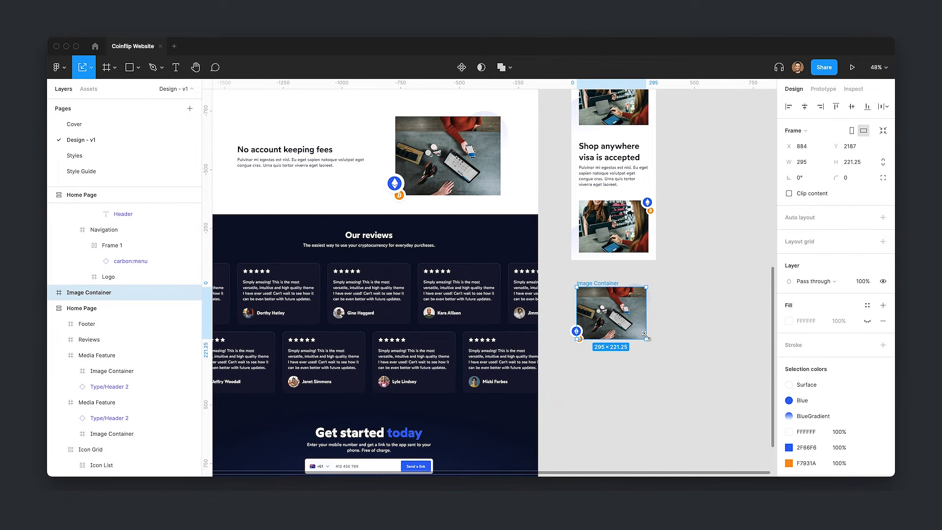
{"action": "left_click_drag", "start_coordinate": [646, 335], "coordinate": [631, 328]}
{"action": "scroll", "coordinate": [662, 352], "scroll_direction": "up", "scroll_amount": 1}
{"action": "scroll", "coordinate": [662, 352], "scroll_direction": "up", "scroll_amount": 5}
{"action": "scroll", "coordinate": [670, 355], "scroll_direction": "down", "scroll_amount": 4}
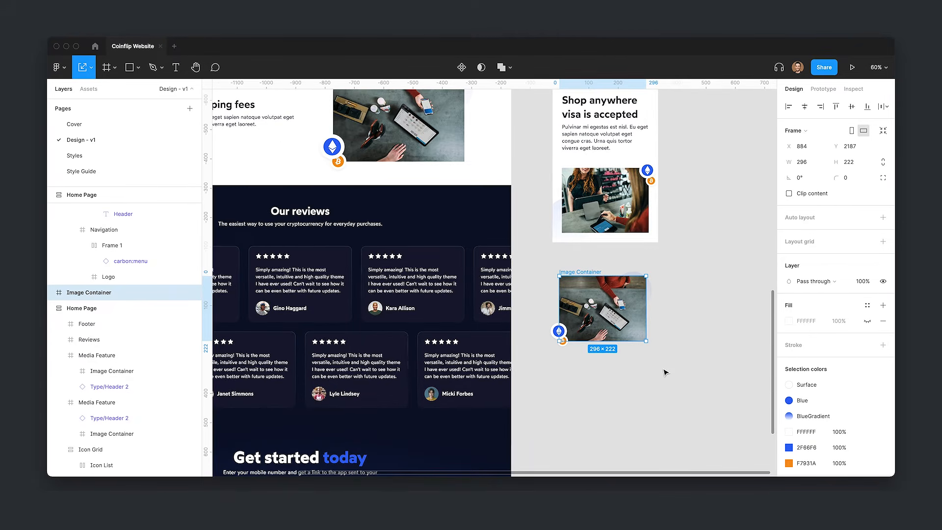
Step: Move the scaled Image Container into the second mobile Media Feature, replacing the duplicated image there
{"action": "key", "text": "Delete"}
{"action": "scroll", "coordinate": [663, 372], "scroll_direction": "up", "scroll_amount": 2}
{"action": "left_click", "coordinate": [613, 287]}
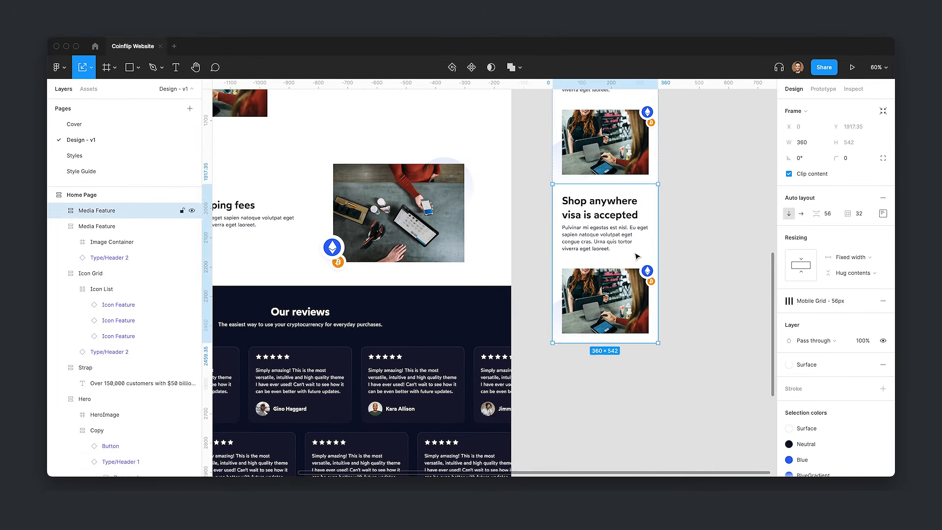
{"action": "key", "text": "ctrl+v"}
{"action": "left_click", "coordinate": [704, 337]}
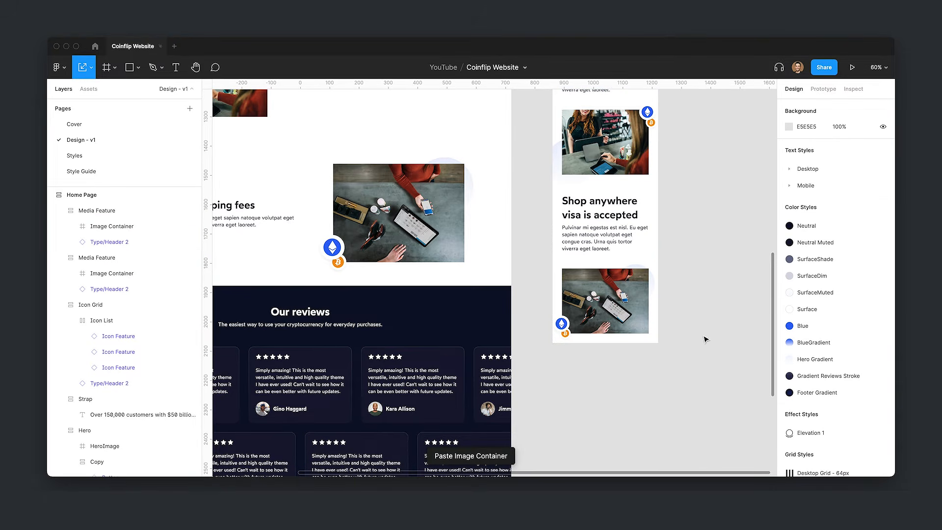
Step: Copy the desktop "No account keeping fees" header component into the second mobile Media Feature
{"action": "left_click_drag", "start_coordinate": [337, 261], "coordinate": [487, 258]}
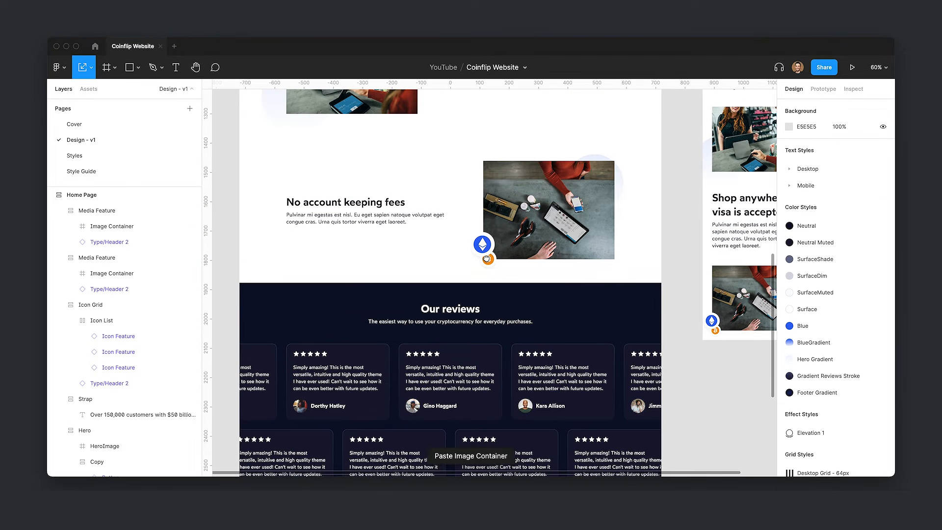
{"action": "double_click", "coordinate": [380, 214]}
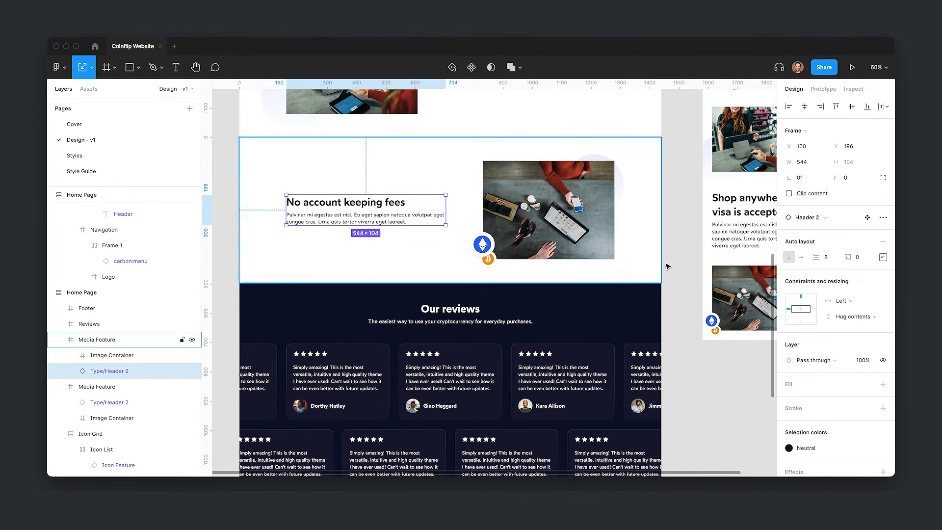
{"action": "scroll", "coordinate": [611, 248], "scroll_direction": "right", "scroll_amount": 4}
{"action": "left_click", "coordinate": [694, 259]}
{"action": "key", "text": "ctrl+v"}
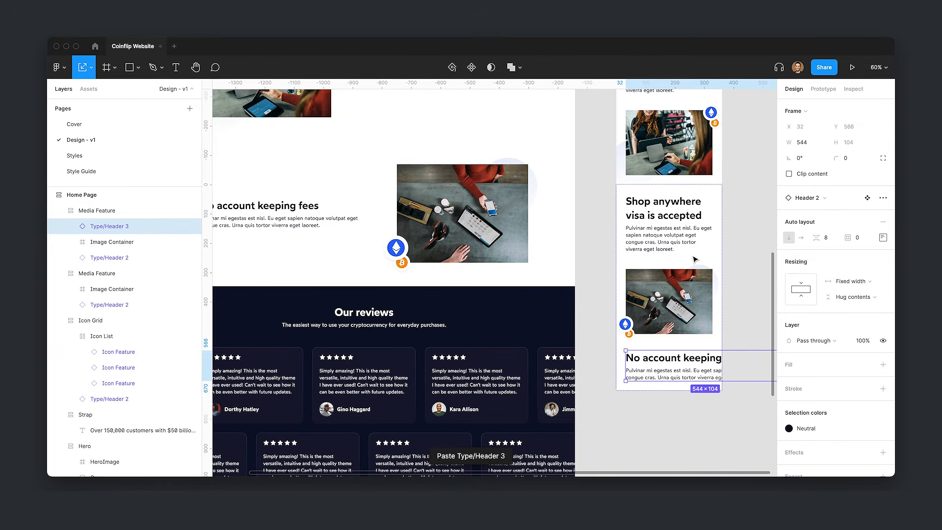
Step: Set the pasted header's width to Fill container and put it in place of the duplicated header above the image
{"action": "left_click", "coordinate": [851, 281]}
{"action": "left_click", "coordinate": [852, 305]}
{"action": "key", "text": "Up"}
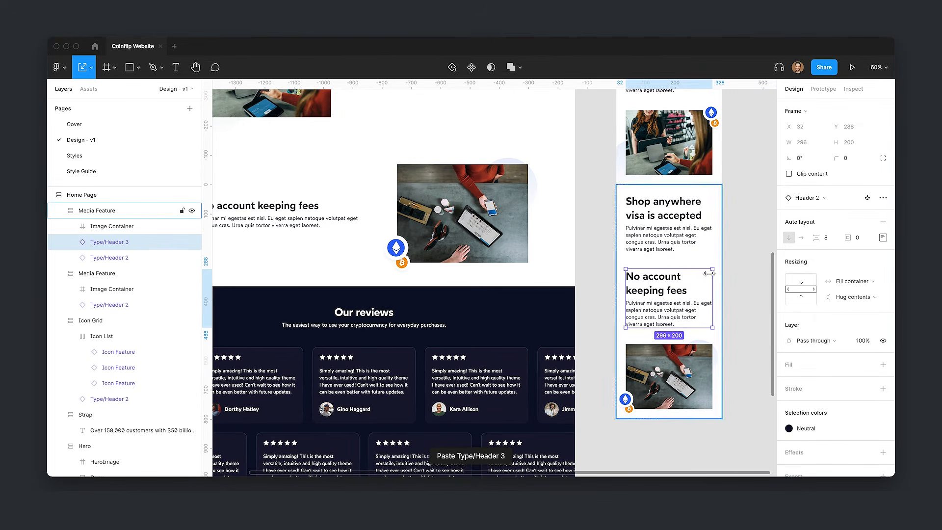
{"action": "key", "text": "Delete"}
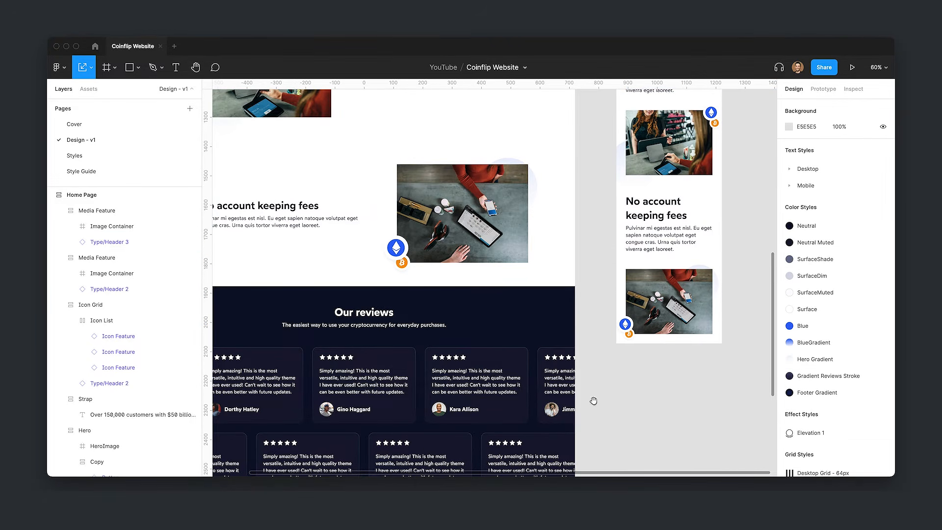
{"action": "scroll", "coordinate": [654, 354], "scroll_direction": "left", "scroll_amount": 2}
{"action": "left_click", "coordinate": [669, 243]}
{"action": "left_click", "coordinate": [668, 244]}
{"action": "key", "text": "Down"}
{"action": "key", "text": "Up"}
{"action": "key", "text": "Down"}
{"action": "key", "text": "Up"}
{"action": "left_click", "coordinate": [717, 373]}
{"action": "scroll", "coordinate": [668, 366], "scroll_direction": "down", "scroll_amount": 3}
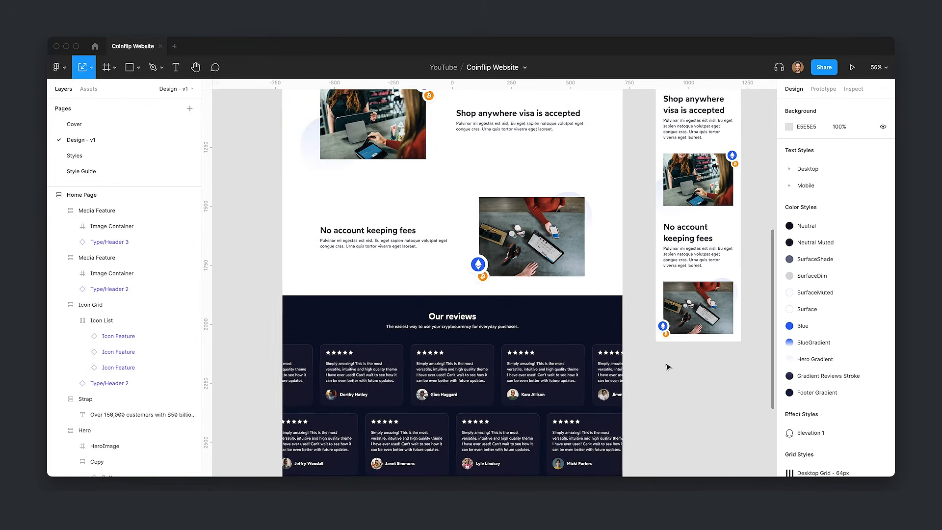
Step: Compare the image and text order of the desktop "Shop anywhere visa is accepted" section with its mobile version
{"action": "scroll", "coordinate": [754, 208], "scroll_direction": "up", "scroll_amount": 4}
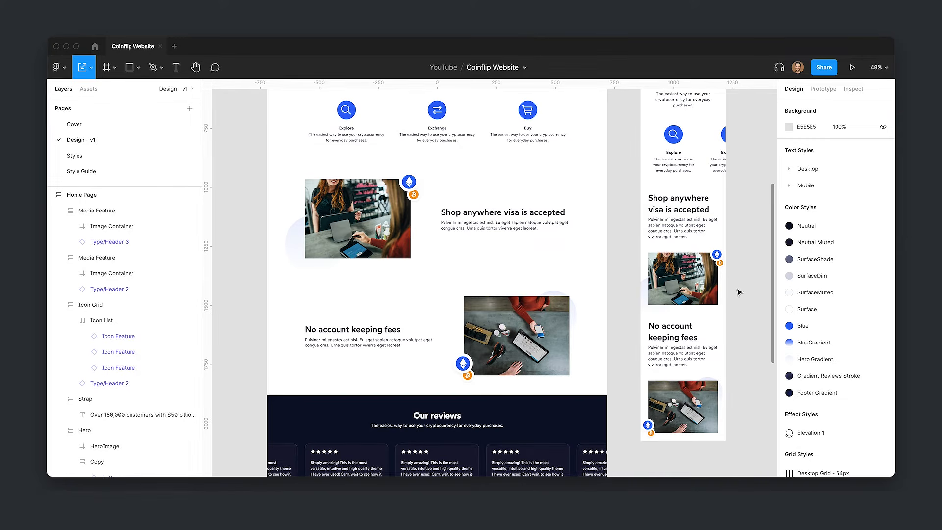
{"action": "scroll", "coordinate": [739, 293], "scroll_direction": "up", "scroll_amount": 3}
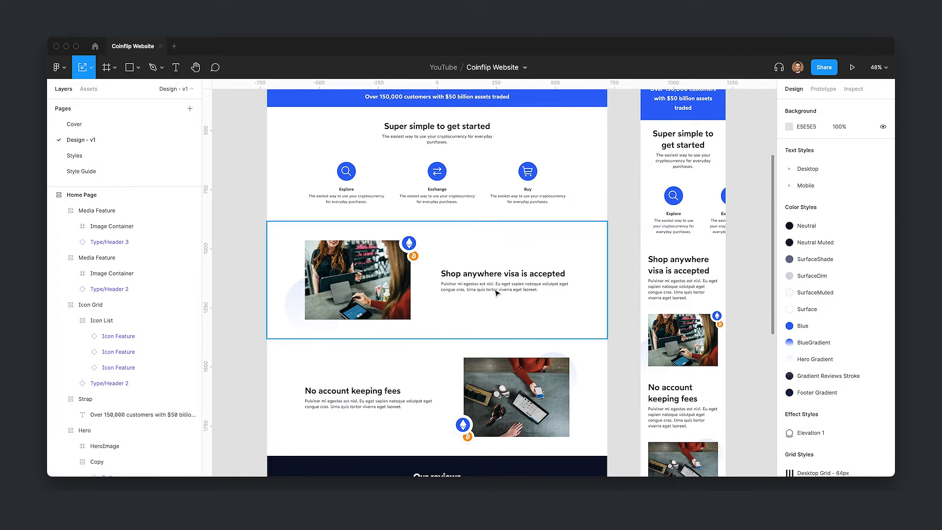
{"action": "double_click", "coordinate": [378, 282]}
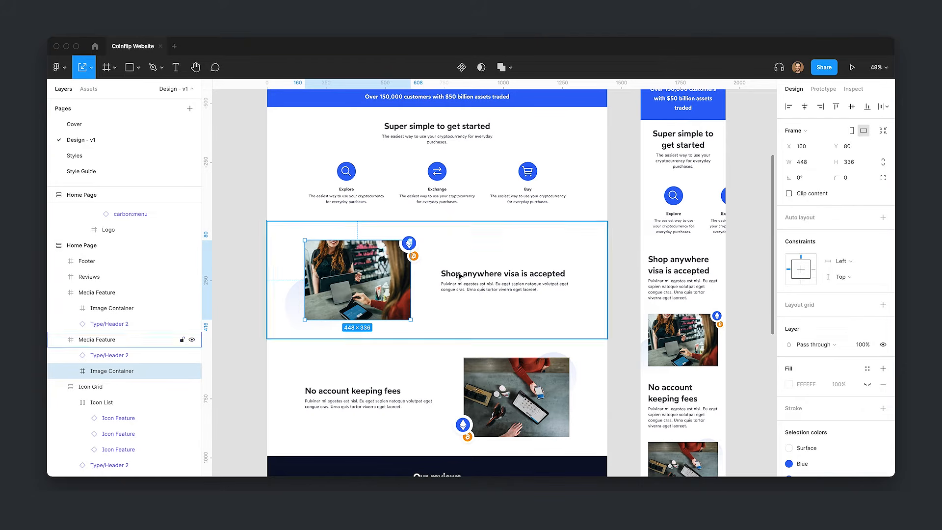
{"action": "left_click", "coordinate": [493, 276]}
{"action": "key", "text": "Escape"}
{"action": "scroll", "coordinate": [394, 249], "scroll_direction": "down", "scroll_amount": 2}
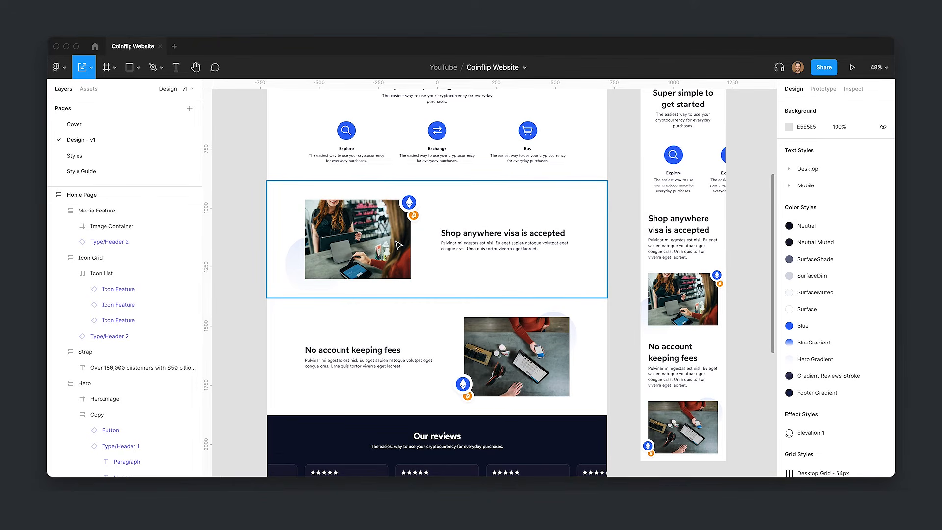
{"action": "left_click", "coordinate": [353, 241]}
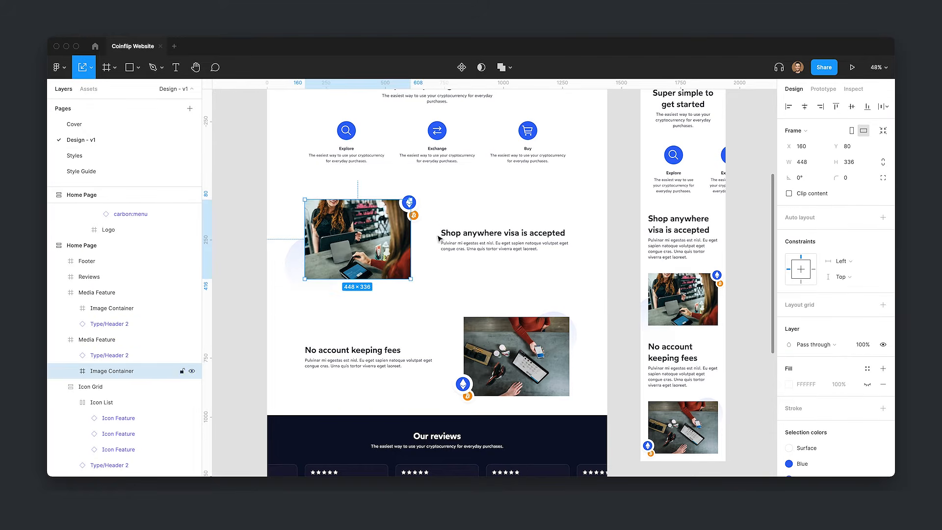
{"action": "left_click", "coordinate": [476, 244]}
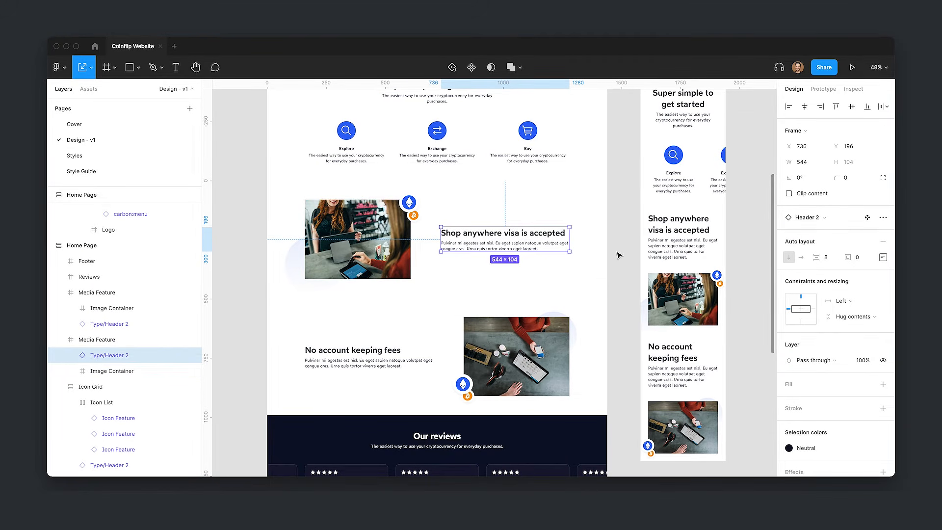
Step: Move the Image Container above the header in the first mobile Media Feature section
{"action": "double_click", "coordinate": [673, 300]}
{"action": "key", "text": "Up"}
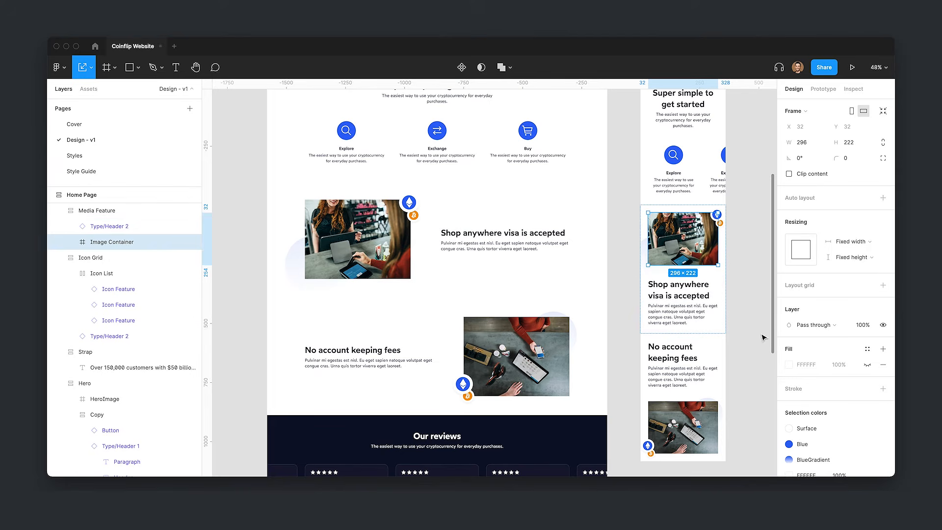
{"action": "left_click", "coordinate": [758, 335]}
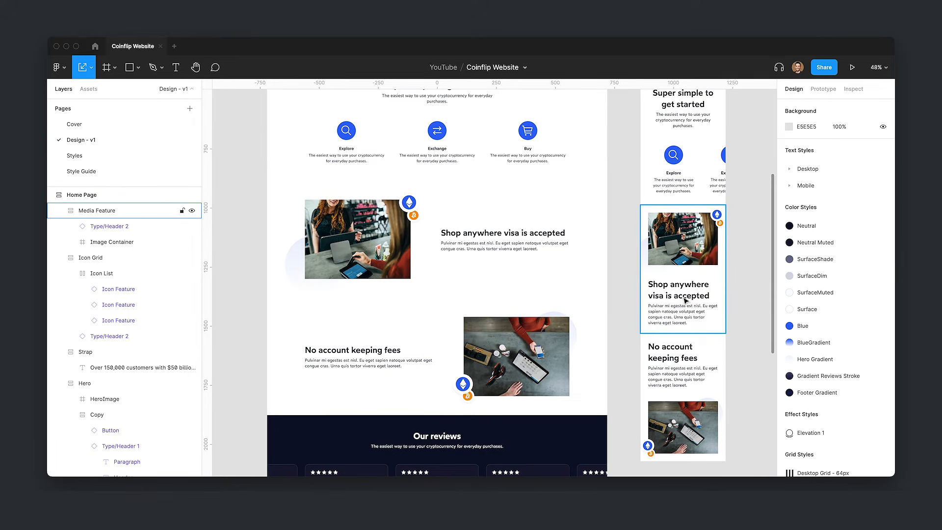
{"action": "scroll", "coordinate": [604, 314], "scroll_direction": "down", "scroll_amount": 1}
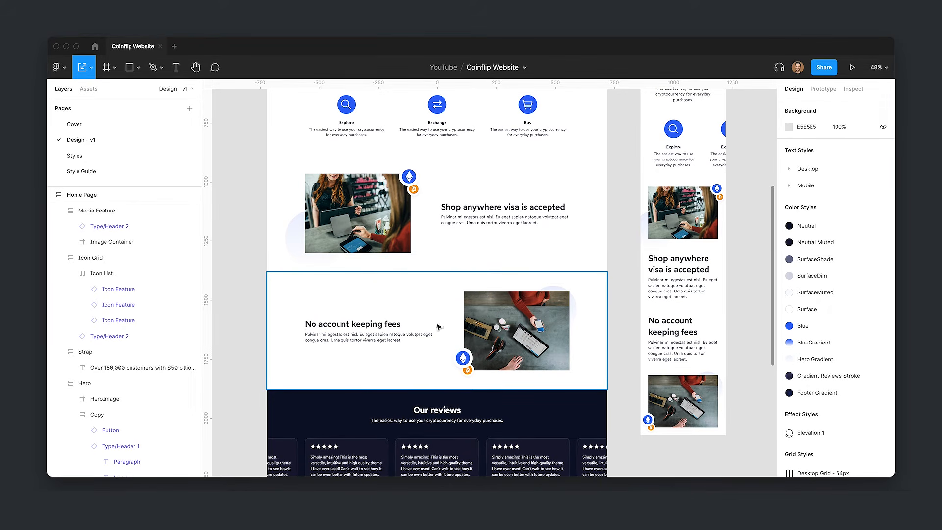
{"action": "scroll", "coordinate": [742, 254], "scroll_direction": "down", "scroll_amount": 1}
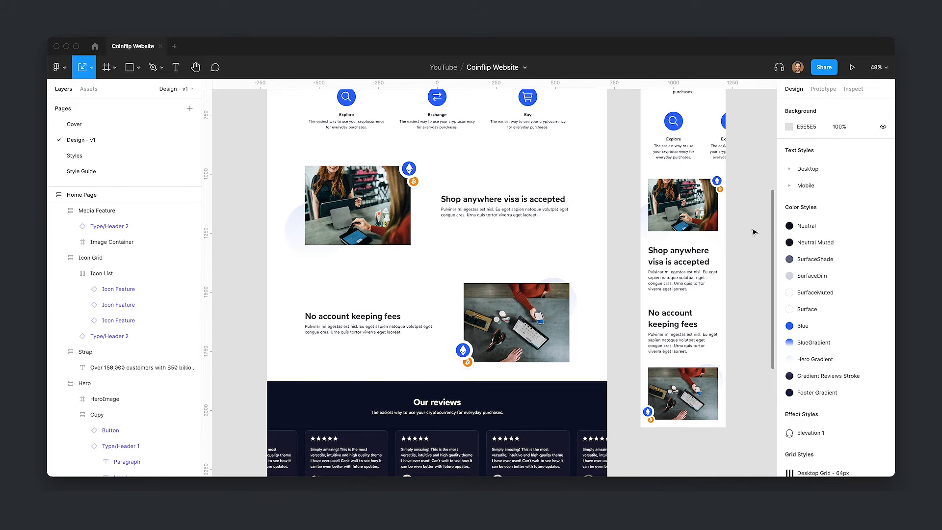
Step: Move the header above the Image Container in the first mobile Media Feature section
{"action": "double_click", "coordinate": [697, 275]}
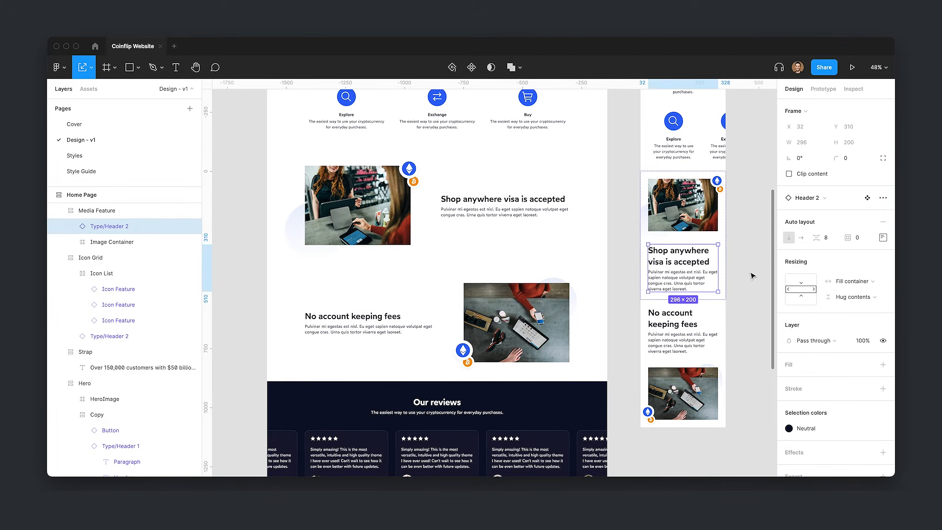
{"action": "key", "text": "Up"}
{"action": "left_click", "coordinate": [752, 275]}
{"action": "left_click", "coordinate": [663, 218]}
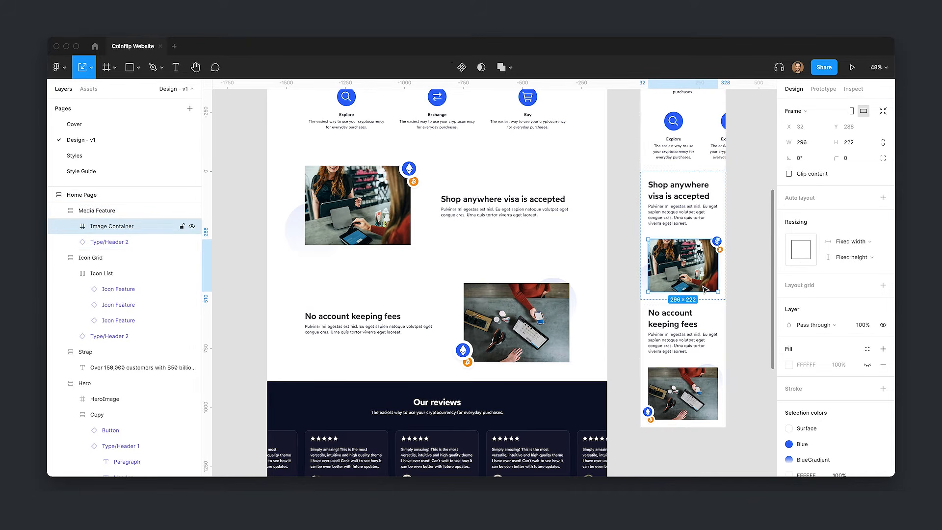
Step: Try placing the Image Container above the header in both mobile Media Feature sections
{"action": "key", "text": "ctrl+d"}
{"action": "left_click", "coordinate": [768, 345]}
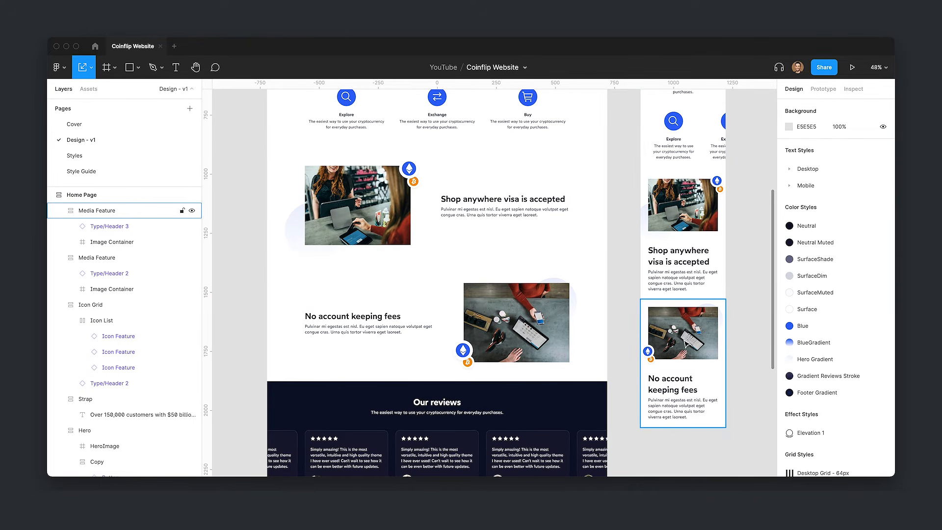
{"action": "left_click", "coordinate": [686, 343]}
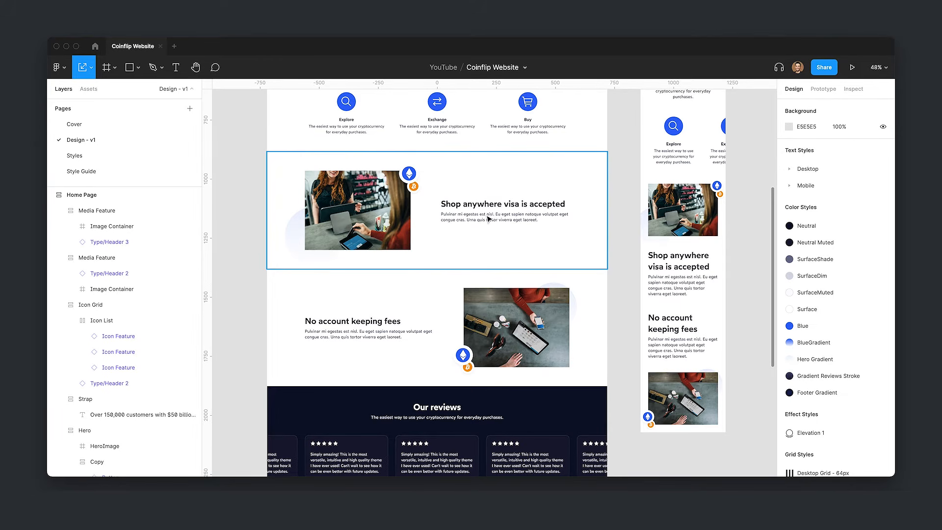
Step: Duplicate the mobile "No account keeping fees" Media Feature section and delete all contents of the copy
{"action": "scroll", "coordinate": [488, 218], "scroll_direction": "down", "scroll_amount": 2}
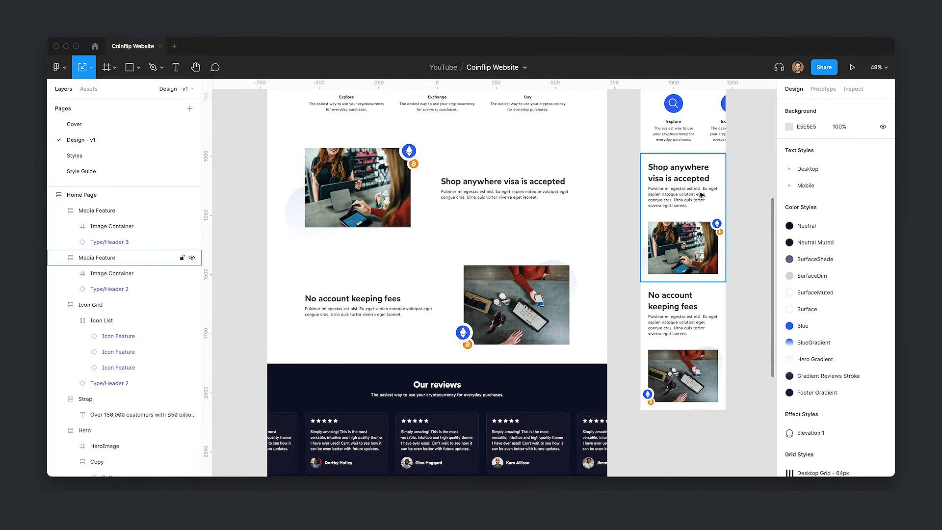
{"action": "scroll", "coordinate": [701, 194], "scroll_direction": "up", "scroll_amount": 10}
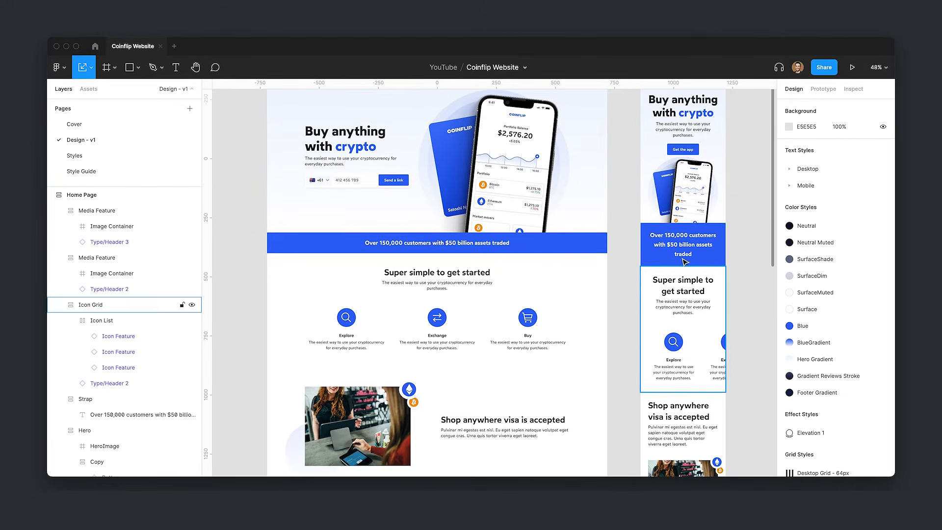
{"action": "scroll", "coordinate": [684, 262], "scroll_direction": "down", "scroll_amount": 10}
{"action": "scroll", "coordinate": [748, 237], "scroll_direction": "down", "scroll_amount": 9}
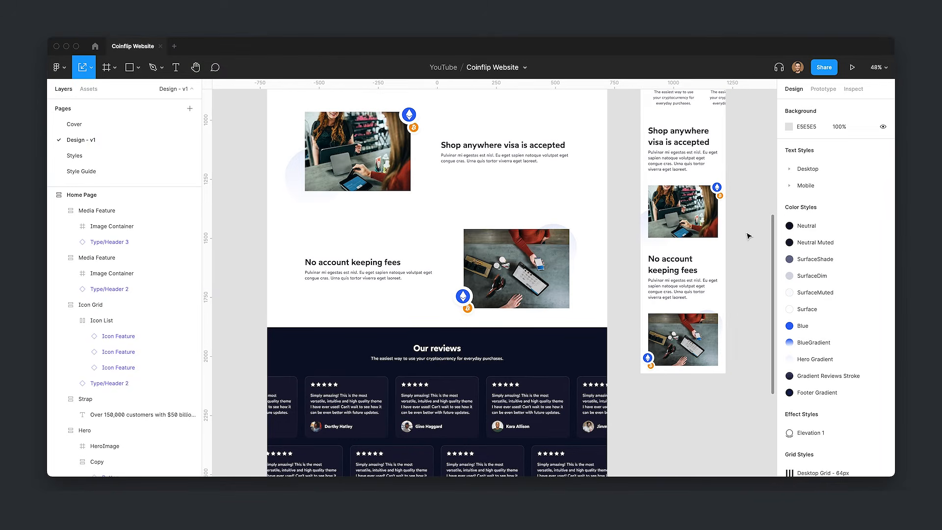
{"action": "scroll", "coordinate": [706, 201], "scroll_direction": "up", "scroll_amount": 5}
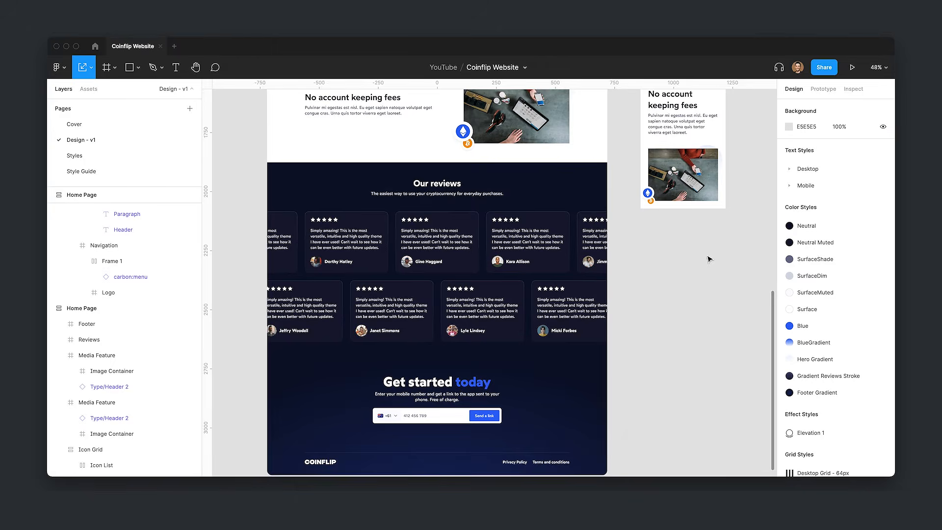
{"action": "left_click", "coordinate": [642, 283]}
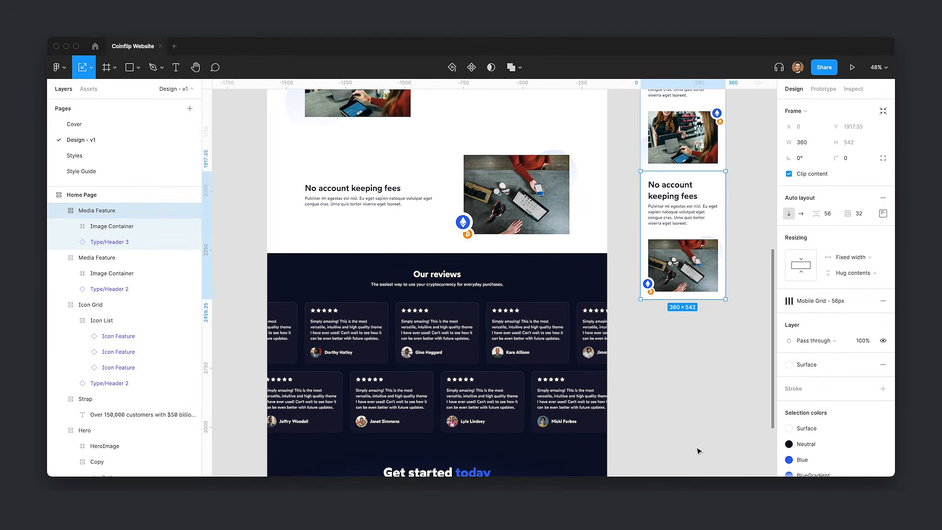
{"action": "key", "text": "super+d"}
{"action": "scroll", "coordinate": [754, 273], "scroll_direction": "down", "scroll_amount": 1}
{"action": "scroll", "coordinate": [754, 273], "scroll_direction": "down", "scroll_amount": 3}
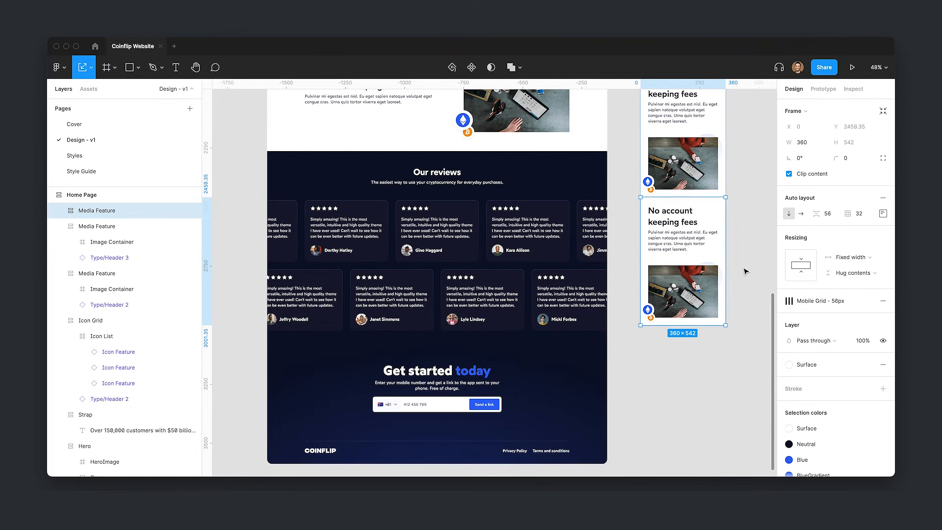
{"action": "key", "text": "Return"}
{"action": "key", "text": "Delete"}
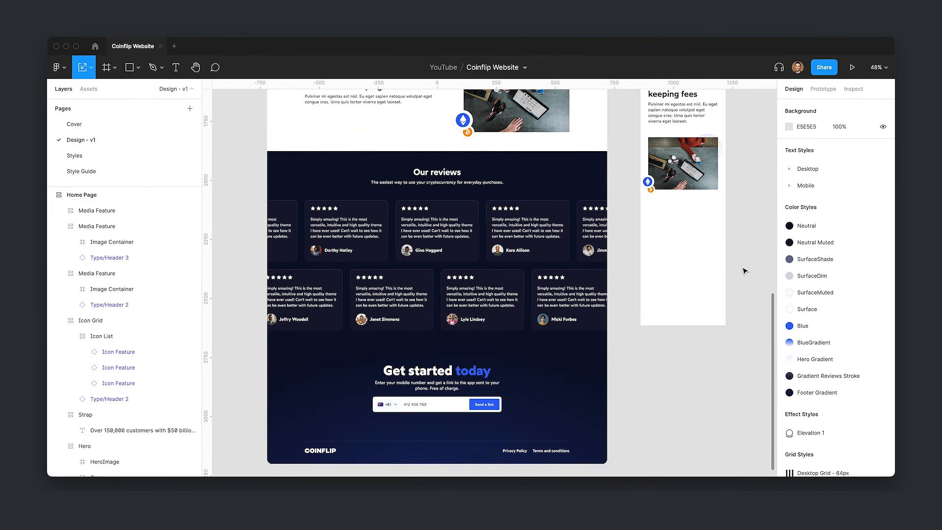
Step: Match the emptied mobile section to the desktop reviews background with the Neutral color style and rename it Reviews
{"action": "left_click", "coordinate": [558, 183]}
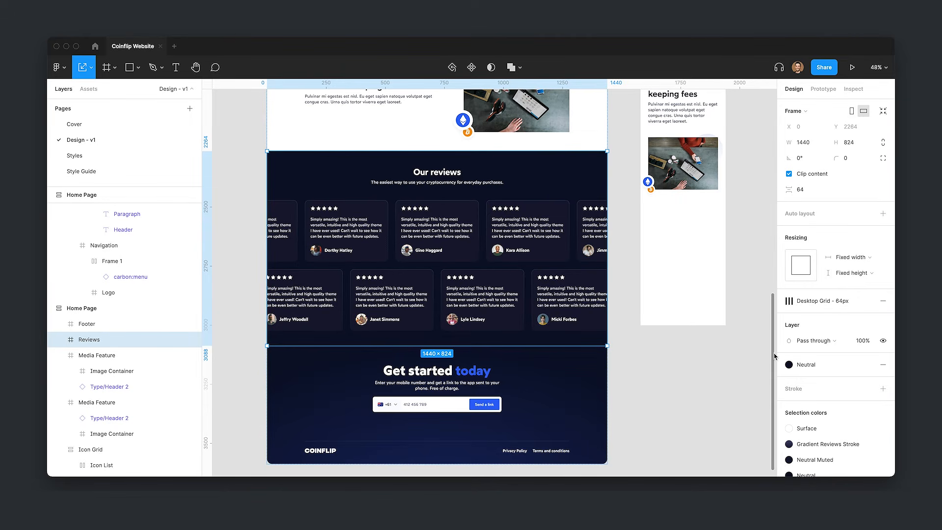
{"action": "left_click", "coordinate": [674, 241]}
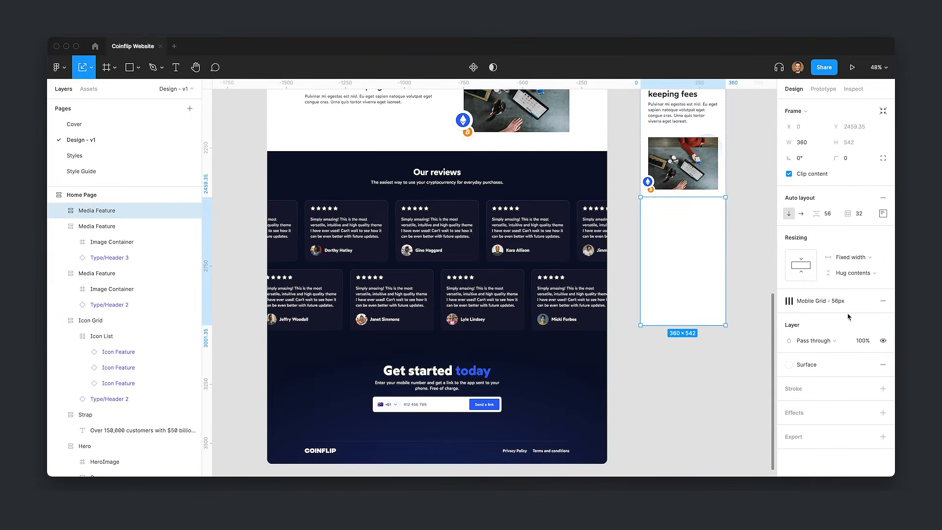
{"action": "left_click", "coordinate": [831, 365]}
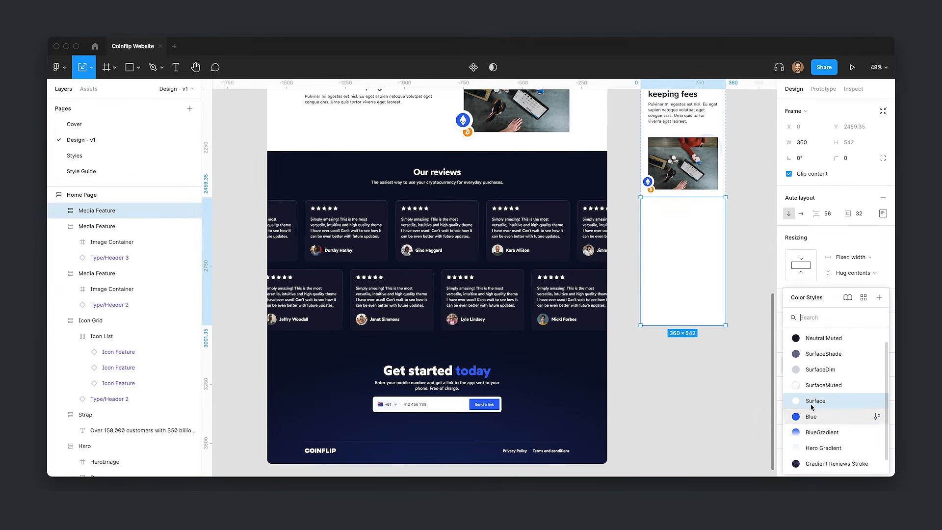
{"action": "scroll", "coordinate": [816, 338], "scroll_direction": "up", "scroll_amount": 1}
{"action": "left_click", "coordinate": [816, 338]}
{"action": "key", "text": "super+r"}
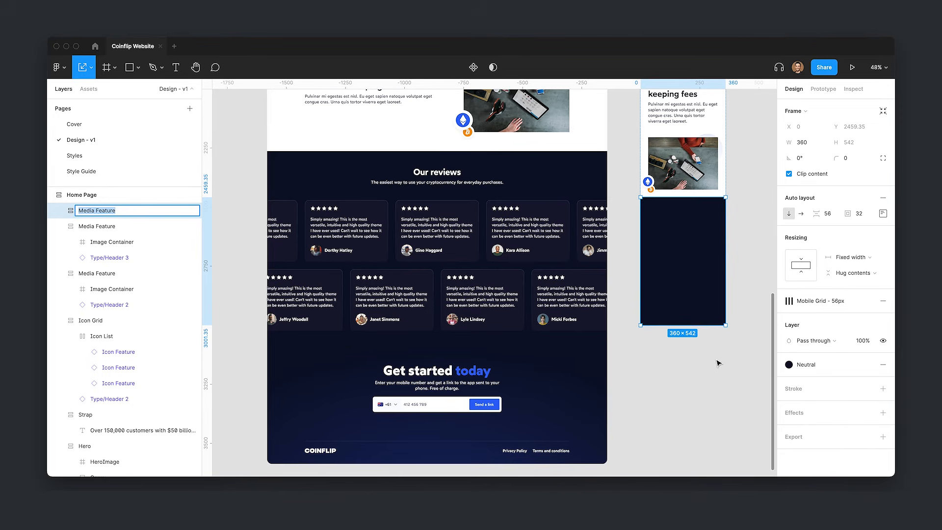
{"action": "type", "text": "Reviews"}
{"action": "key", "text": "Return"}
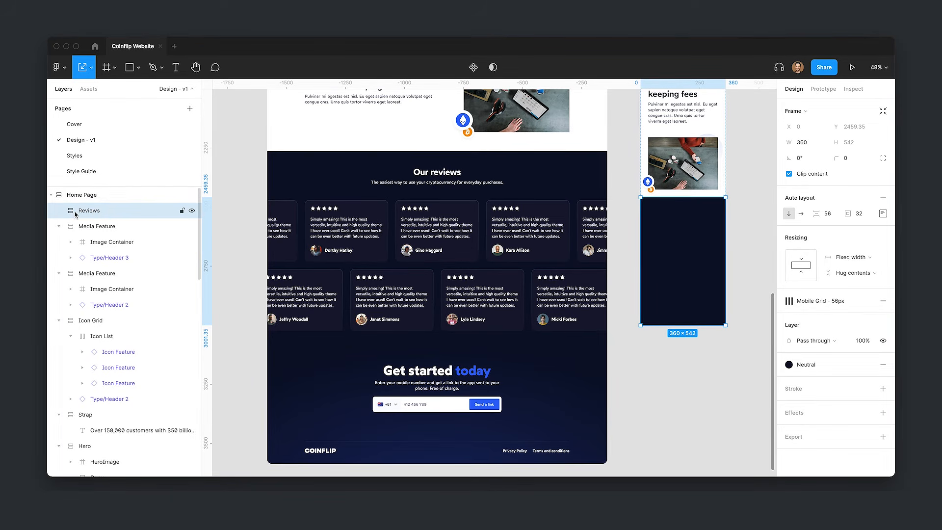
Step: Copy the desktop "Our reviews" header into the mobile Reviews section and set its width to Fill container
{"action": "left_click", "coordinate": [437, 177]}
{"action": "left_click", "coordinate": [437, 177]}
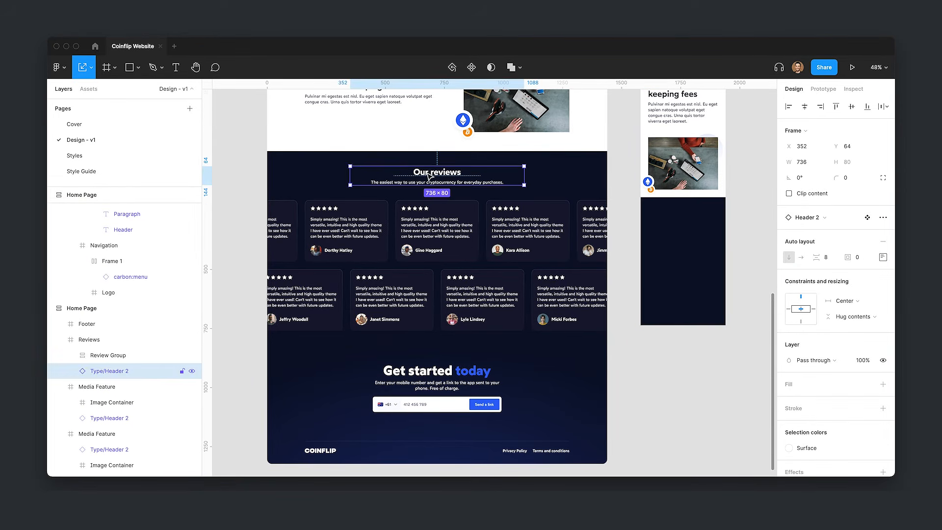
{"action": "key", "text": "ctrl+c"}
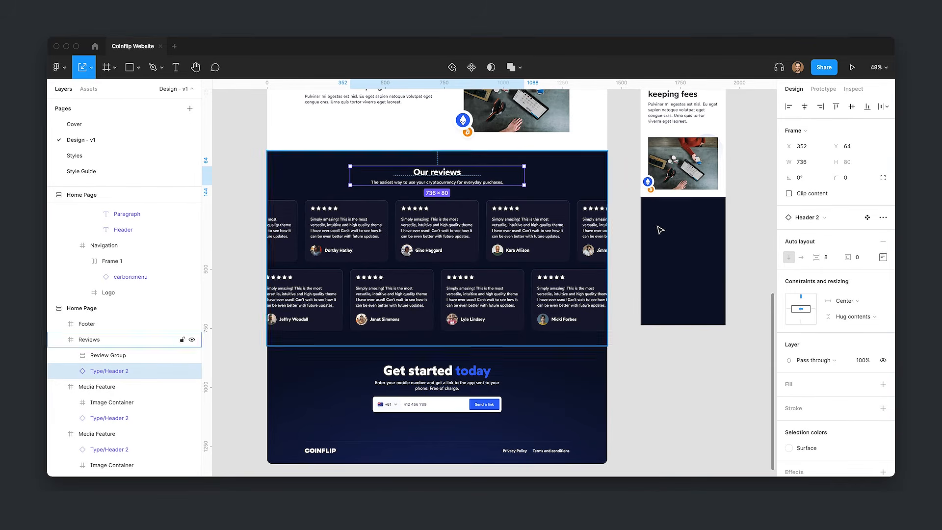
{"action": "left_click", "coordinate": [686, 248]}
{"action": "key", "text": "ctrl+v"}
{"action": "left_click", "coordinate": [851, 281]}
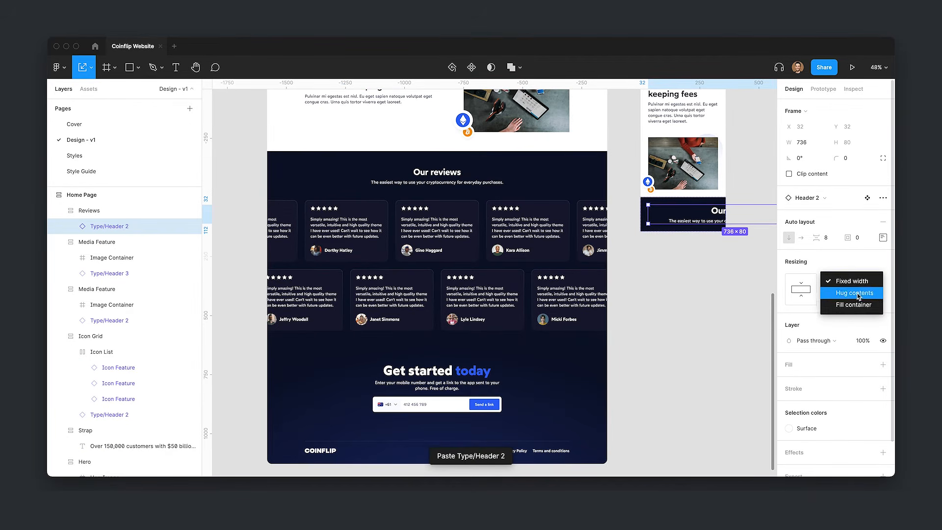
{"action": "left_click", "coordinate": [848, 307]}
{"action": "left_click", "coordinate": [705, 320]}
{"action": "key", "text": "ctrl+g"}
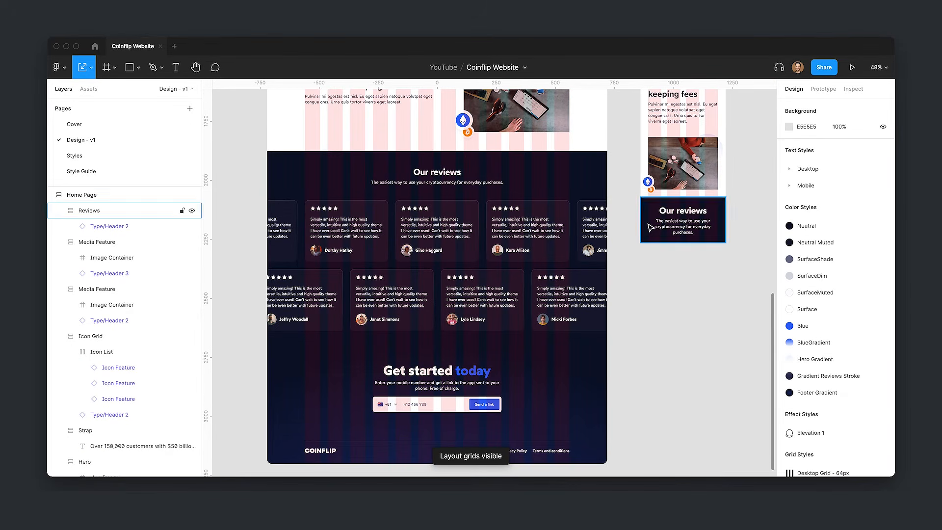
{"action": "key", "text": "ctrl+g"}
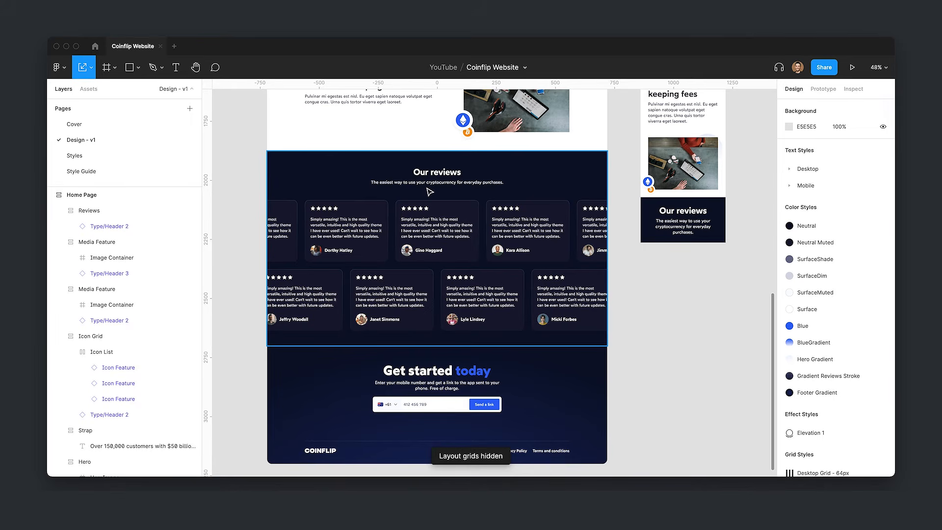
Step: Copy the desktop Review Group into the mobile Reviews section below the header and set its width to Fill container
{"action": "left_click", "coordinate": [432, 225]}
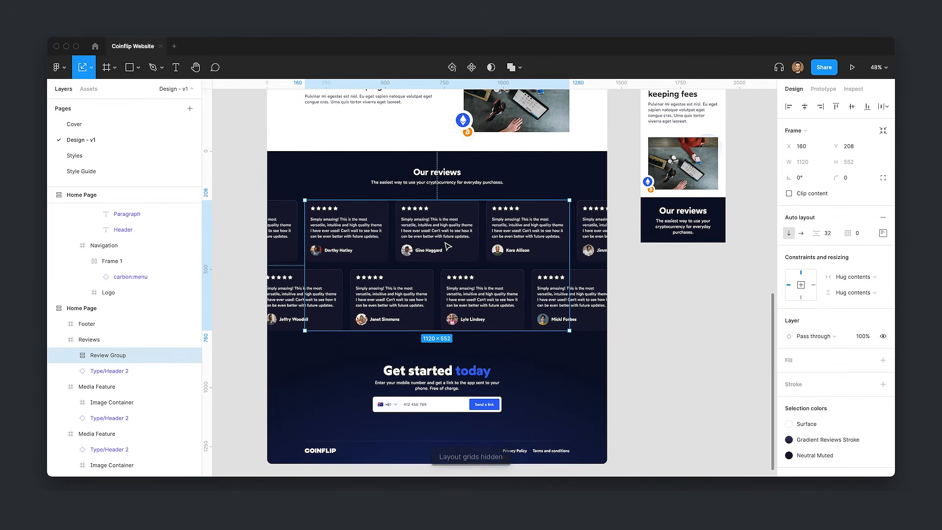
{"action": "left_click", "coordinate": [710, 229]}
{"action": "key", "text": "ctrl+v"}
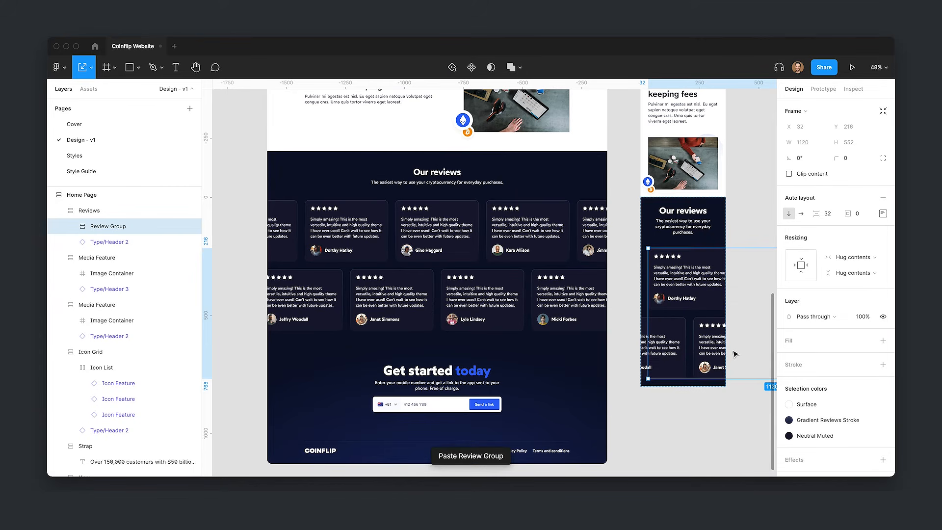
{"action": "left_click", "coordinate": [853, 257]}
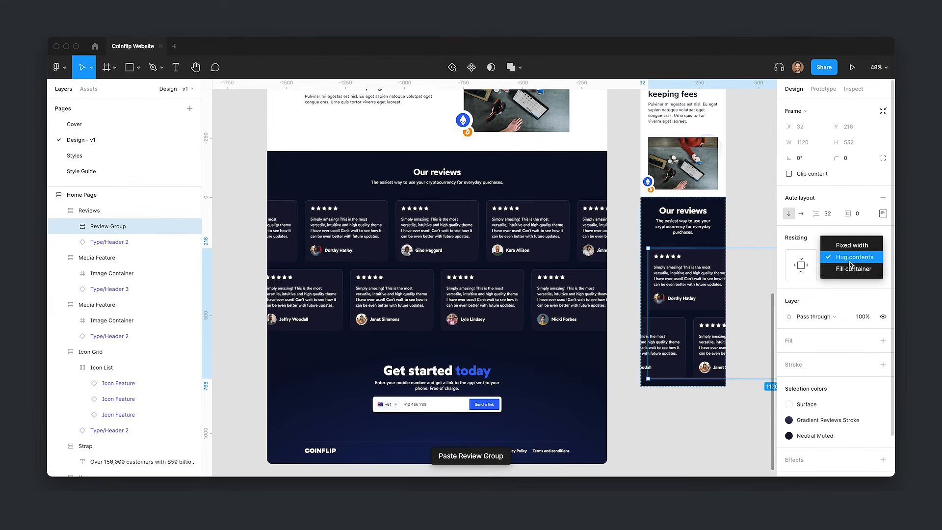
{"action": "left_click", "coordinate": [850, 270]}
{"action": "left_click", "coordinate": [769, 230]}
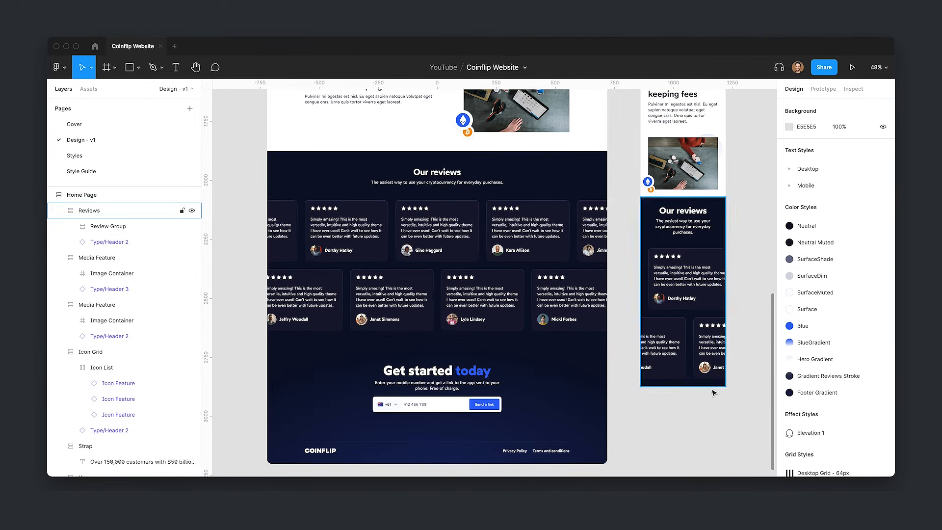
Step: Delete the second Reviews List row from the mobile Review Group
{"action": "scroll", "coordinate": [706, 318], "scroll_direction": "down", "scroll_amount": 1}
{"action": "left_click", "coordinate": [690, 251]}
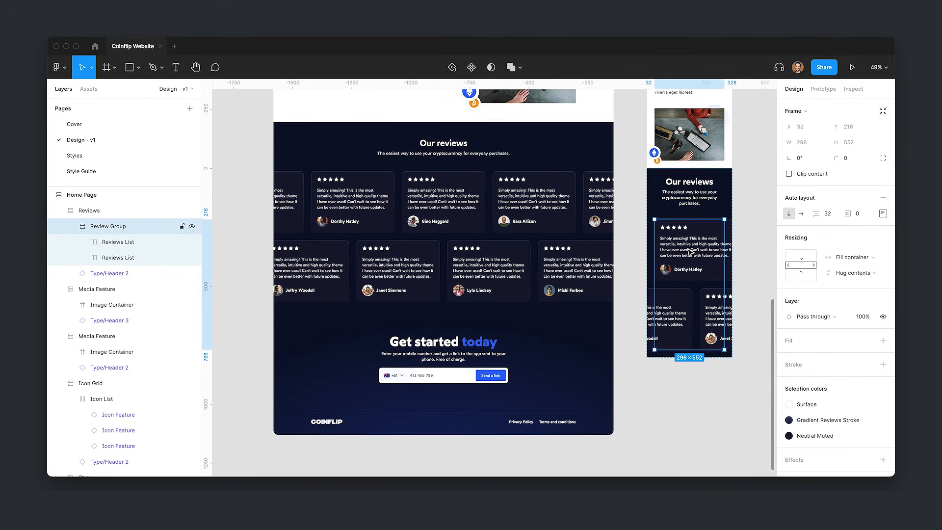
{"action": "left_click", "coordinate": [695, 332]}
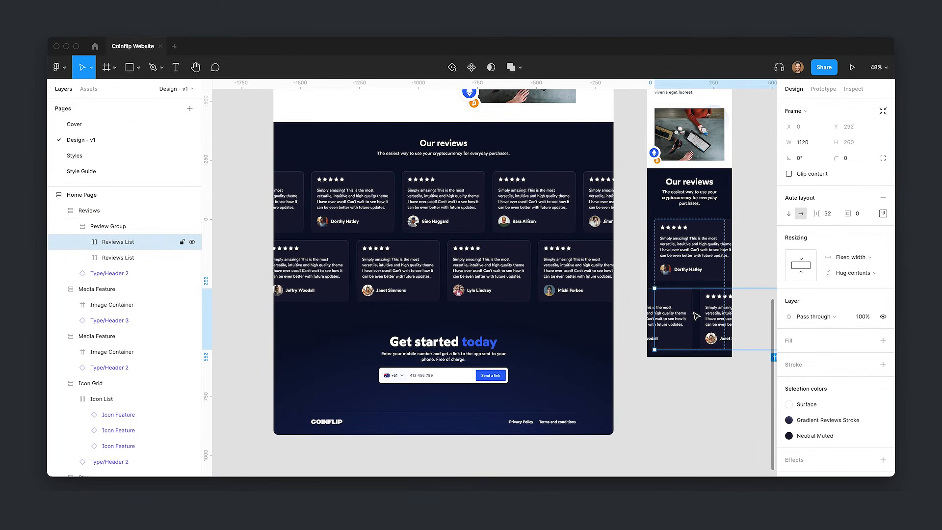
{"action": "key", "text": "Delete"}
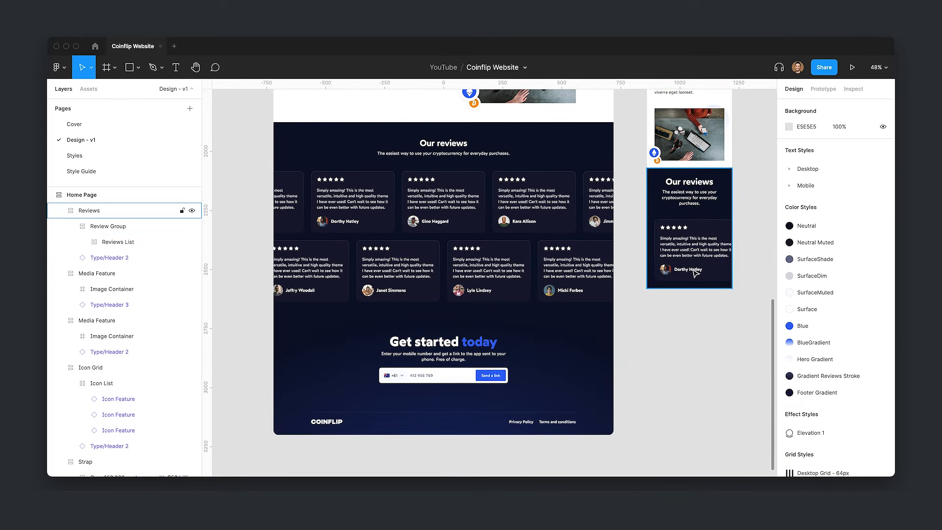
Step: Check the width of the Explore Icon Feature in the mobile icon list as a reference for the review cards
{"action": "left_click", "coordinate": [692, 257]}
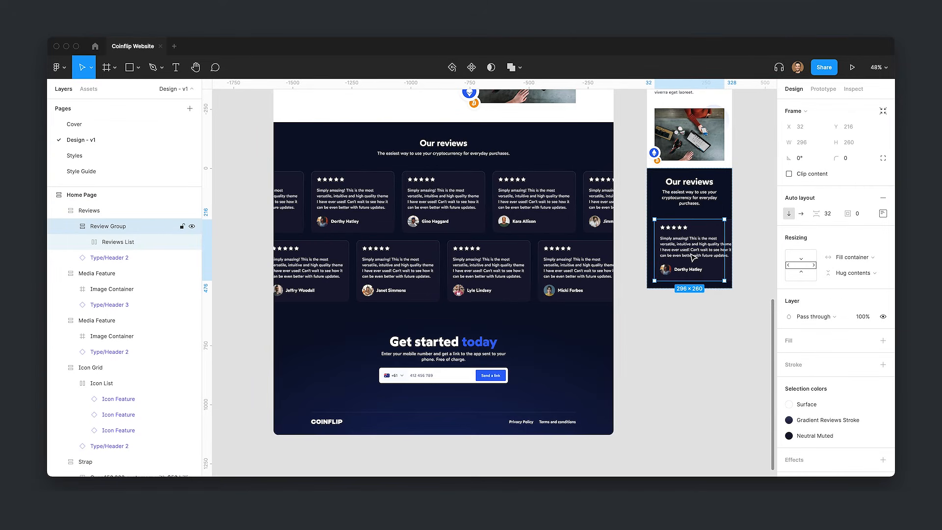
{"action": "double_click", "coordinate": [693, 256]}
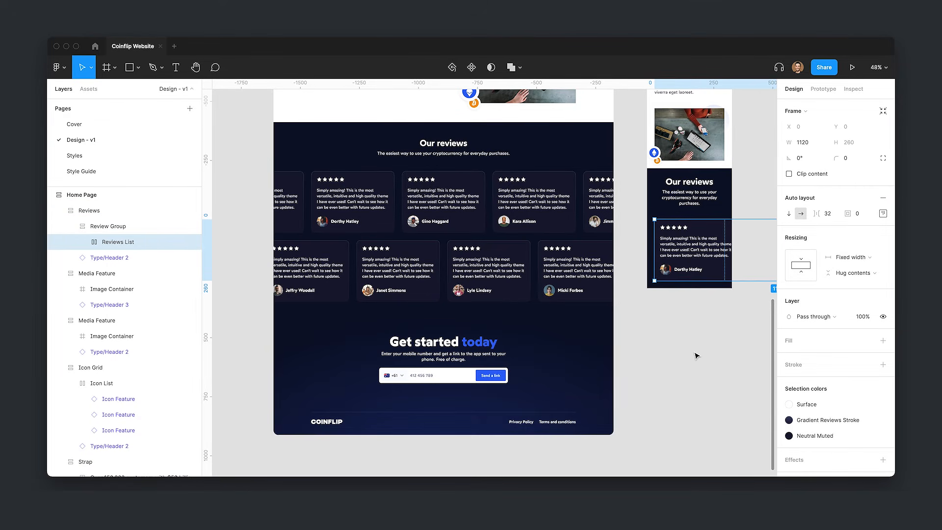
{"action": "scroll", "coordinate": [716, 196], "scroll_direction": "up", "scroll_amount": 10}
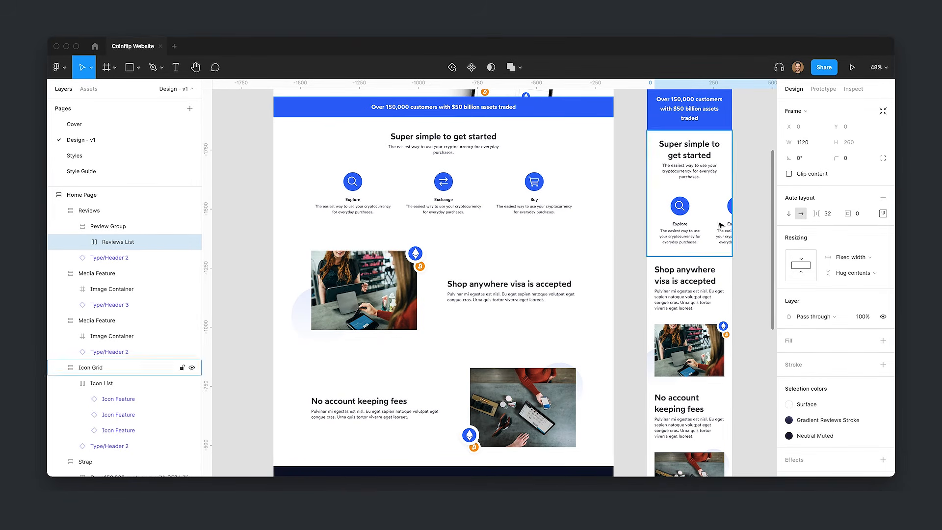
{"action": "scroll", "coordinate": [743, 230], "scroll_direction": "down", "scroll_amount": 10}
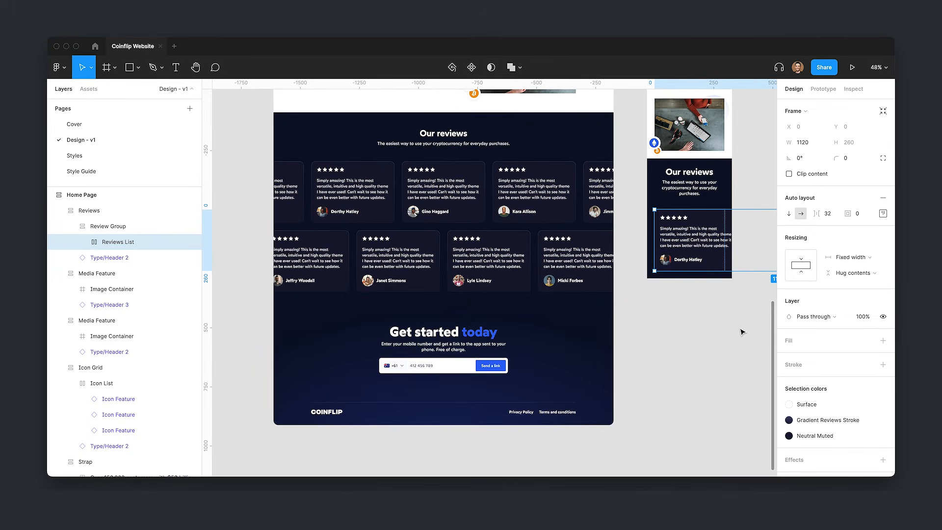
{"action": "key", "text": "Return"}
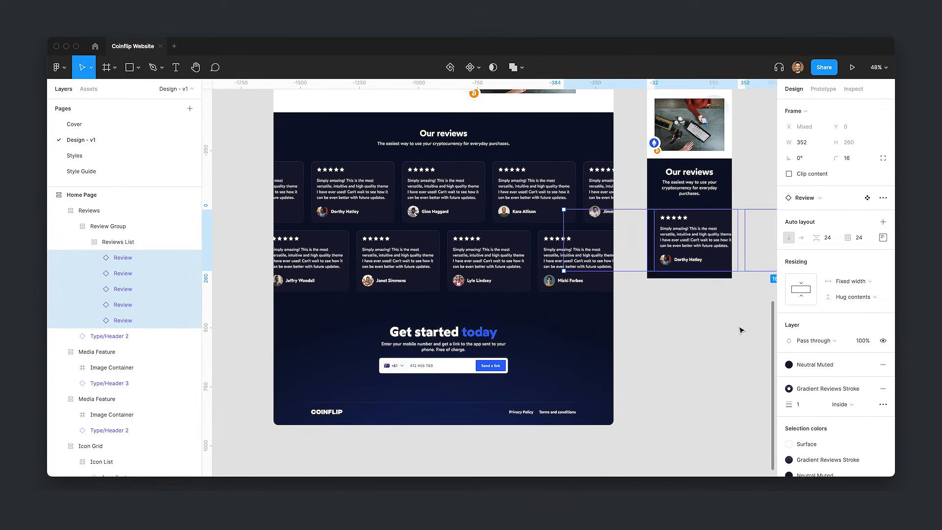
{"action": "left_click", "coordinate": [807, 142]}
{"action": "scroll", "coordinate": [750, 140], "scroll_direction": "up", "scroll_amount": 5}
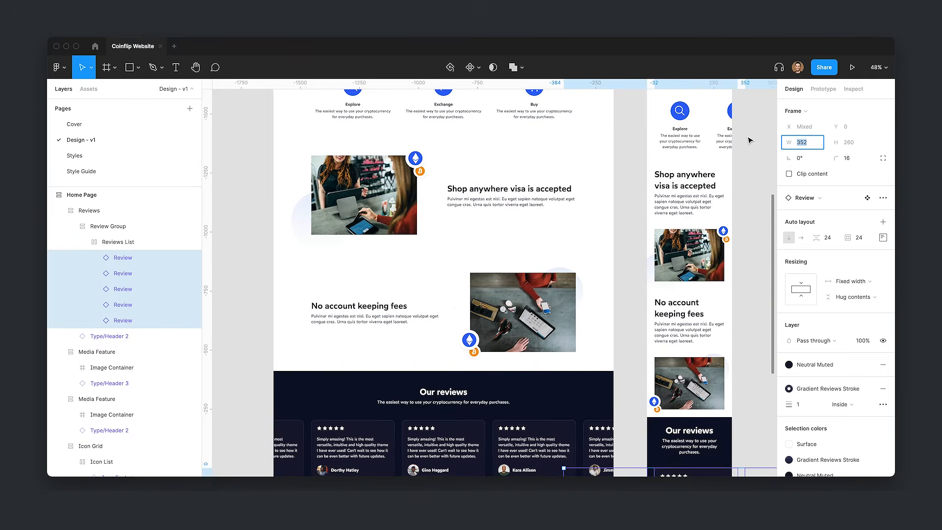
{"action": "left_click", "coordinate": [679, 120]}
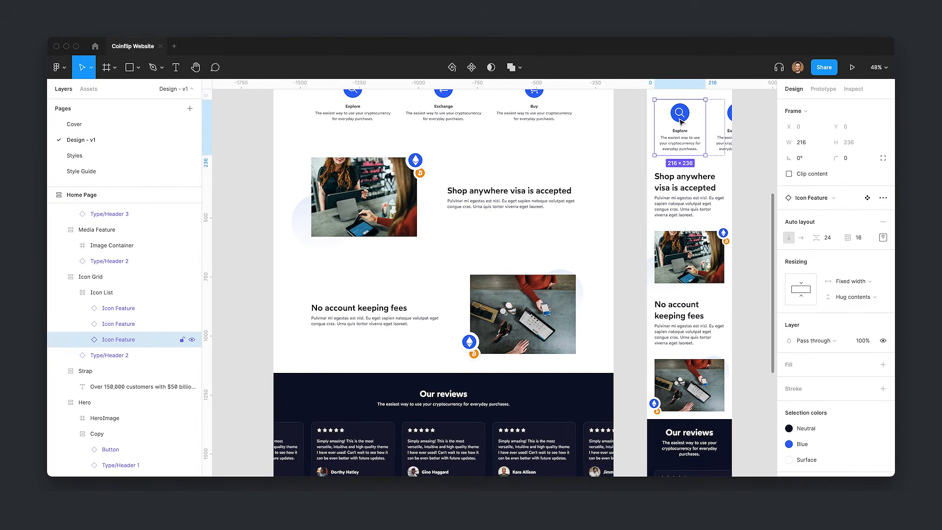
{"action": "scroll", "coordinate": [678, 136], "scroll_direction": "down", "scroll_amount": 5}
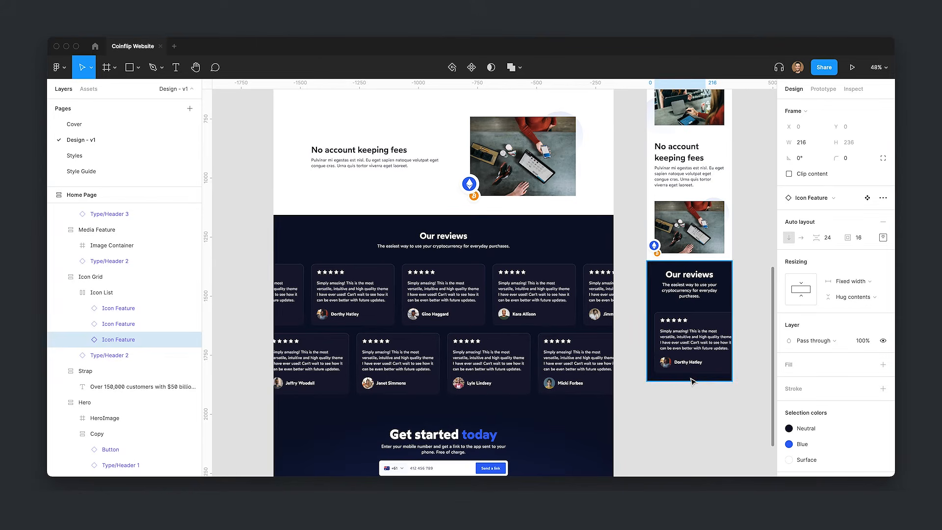
Step: Set the width of all Review cards in the mobile Reviews List to 216
{"action": "left_click", "coordinate": [689, 345]}
{"action": "key", "text": "Return"}
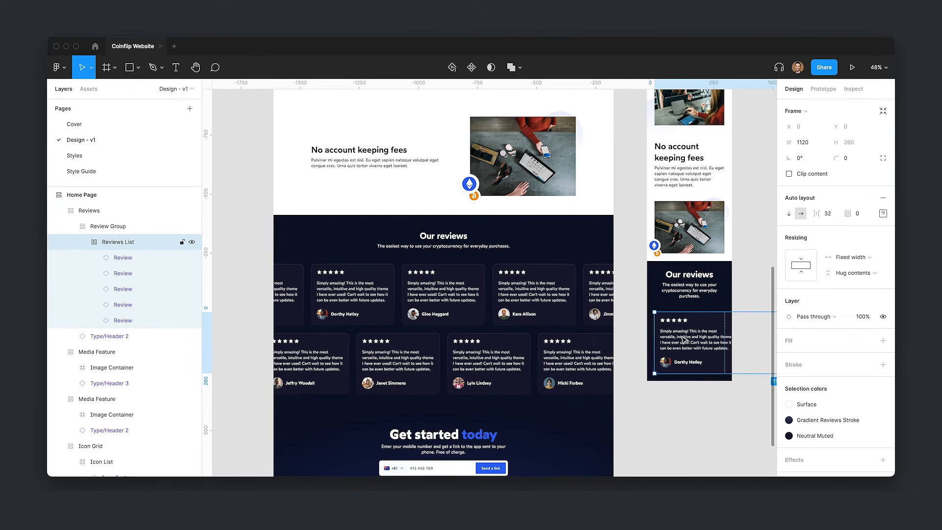
{"action": "key", "text": "Return"}
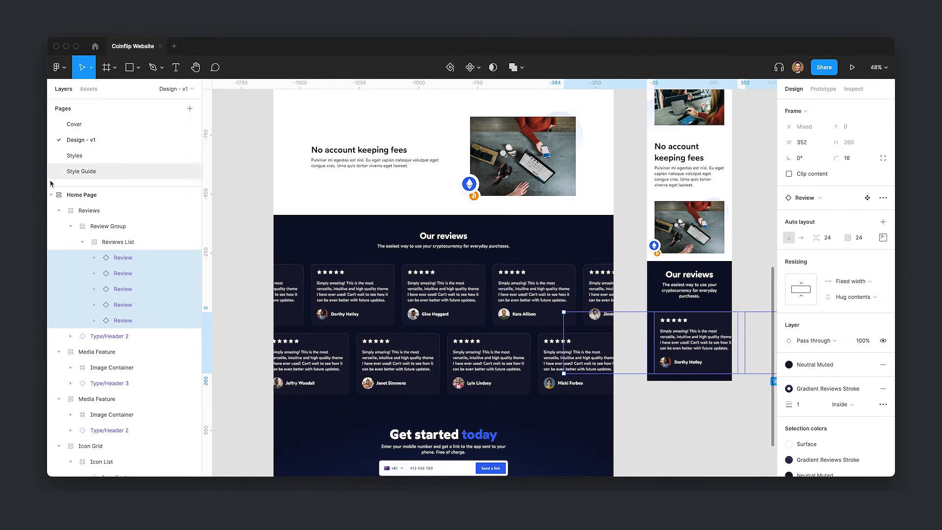
{"action": "left_click", "coordinate": [807, 143]}
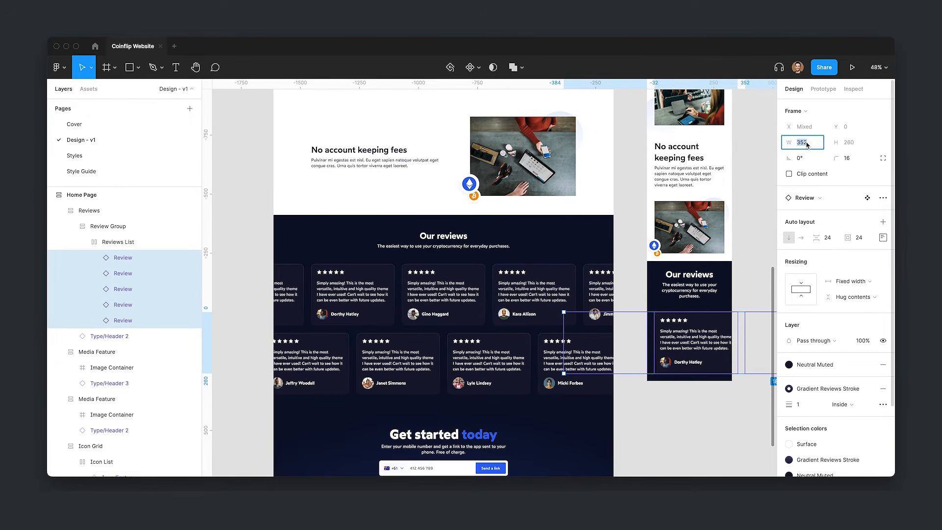
{"action": "type", "text": "216"}
{"action": "key", "text": "Return"}
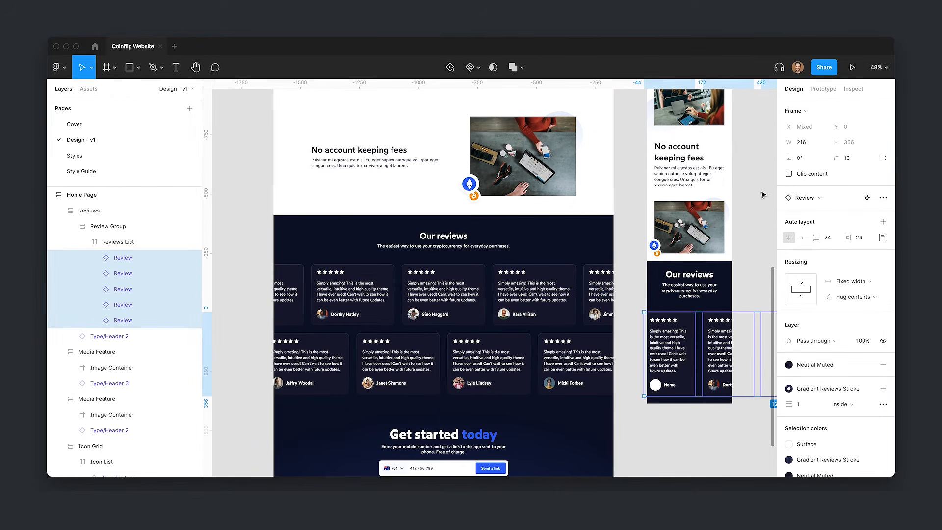
{"action": "left_click", "coordinate": [770, 177]}
Step: Delete the first Review card, the one with the blank placeholder avatar, from the mobile Reviews List
{"action": "scroll", "coordinate": [675, 268], "scroll_direction": "down", "scroll_amount": 3}
{"action": "left_click", "coordinate": [674, 269]}
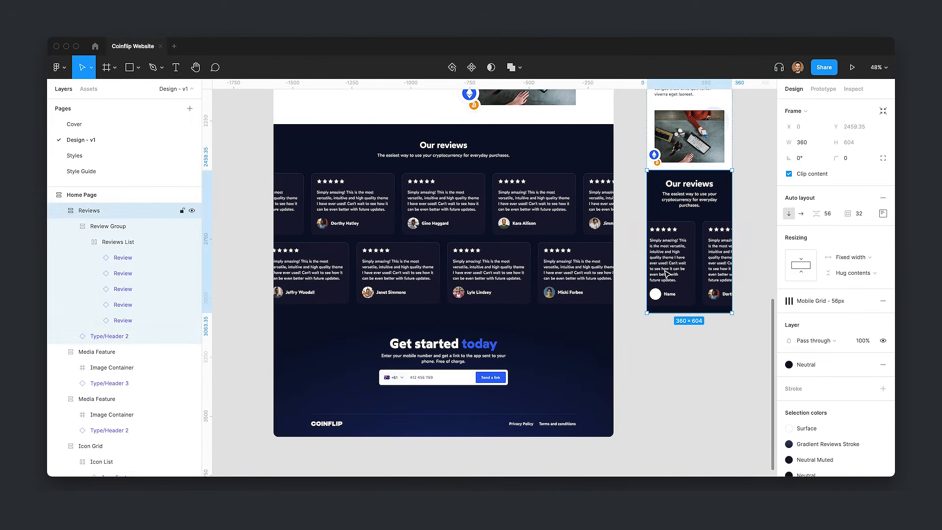
{"action": "double_click", "coordinate": [674, 269]}
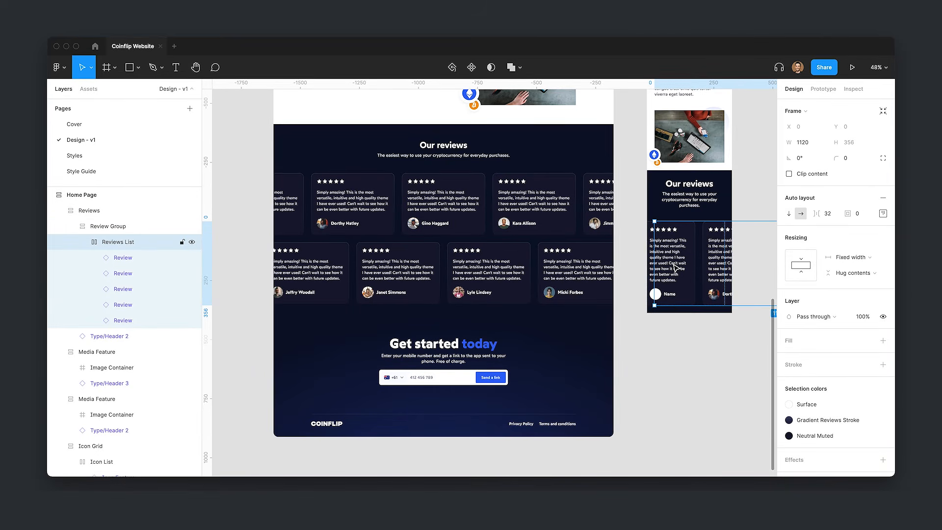
{"action": "double_click", "coordinate": [676, 268]}
{"action": "key", "text": "Delete"}
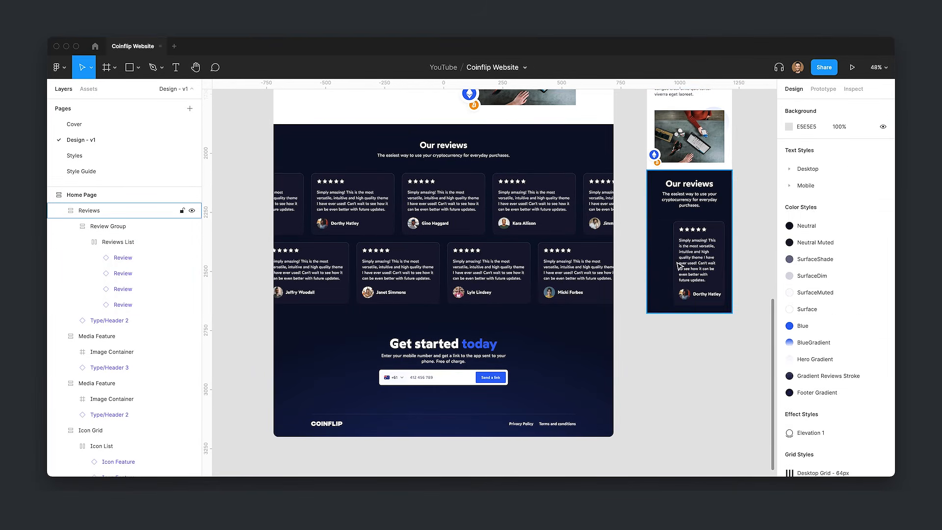
Step: Move the mobile Reviews List out of Review Group directly into the Reviews section and delete the emptied Review Group
{"action": "left_click", "coordinate": [676, 246]}
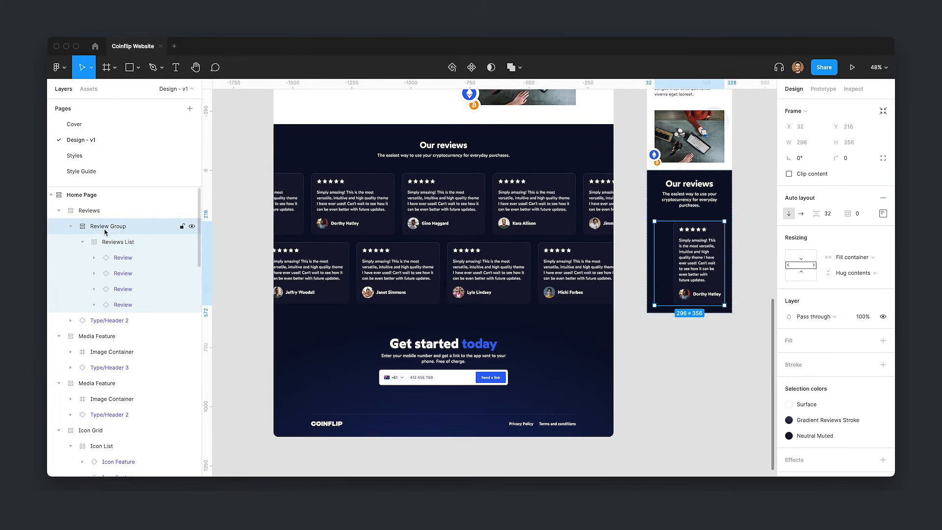
{"action": "left_click", "coordinate": [122, 242]}
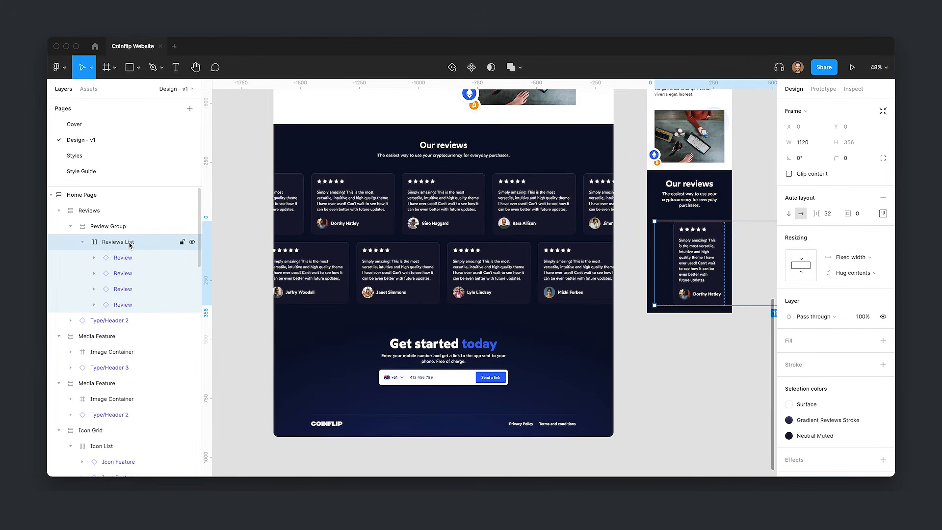
{"action": "left_click_drag", "start_coordinate": [131, 243], "coordinate": [142, 222]}
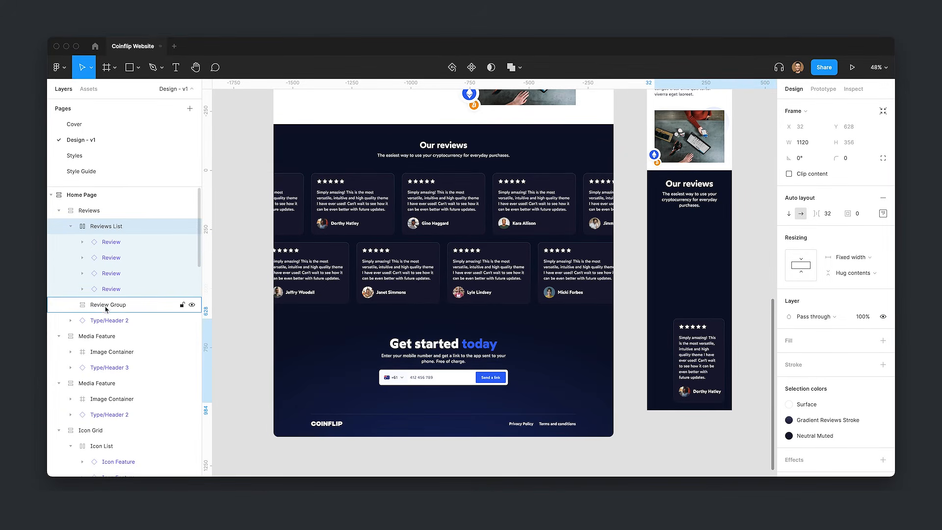
{"action": "left_click", "coordinate": [107, 306]}
{"action": "key", "text": "Delete"}
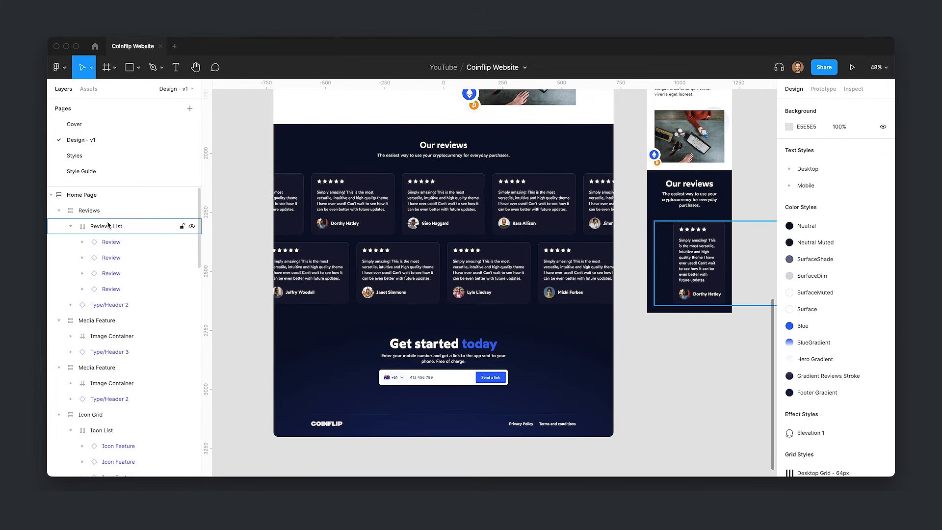
Step: Set the mobile Reviews List width to Fill container and align its cards to the top left
{"action": "left_click", "coordinate": [107, 227]}
{"action": "left_click", "coordinate": [868, 257]}
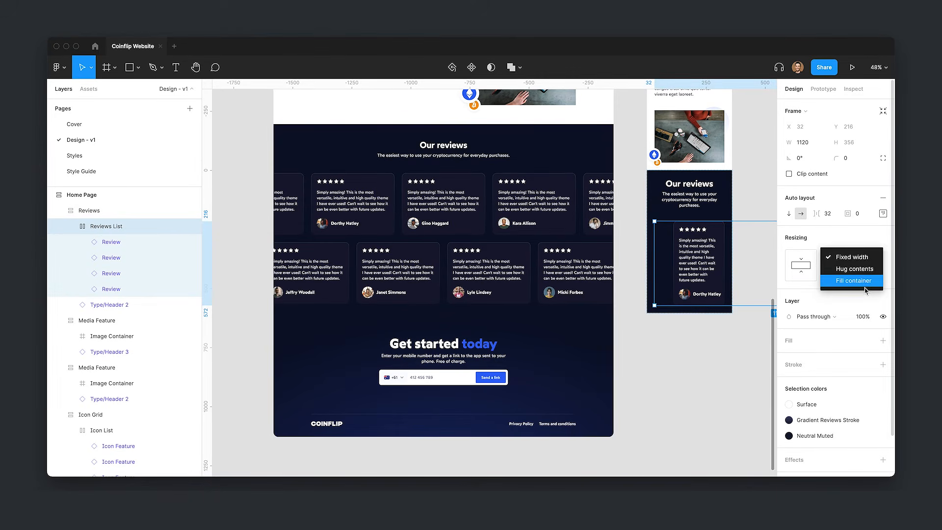
{"action": "left_click", "coordinate": [863, 281]}
{"action": "left_click", "coordinate": [883, 213]}
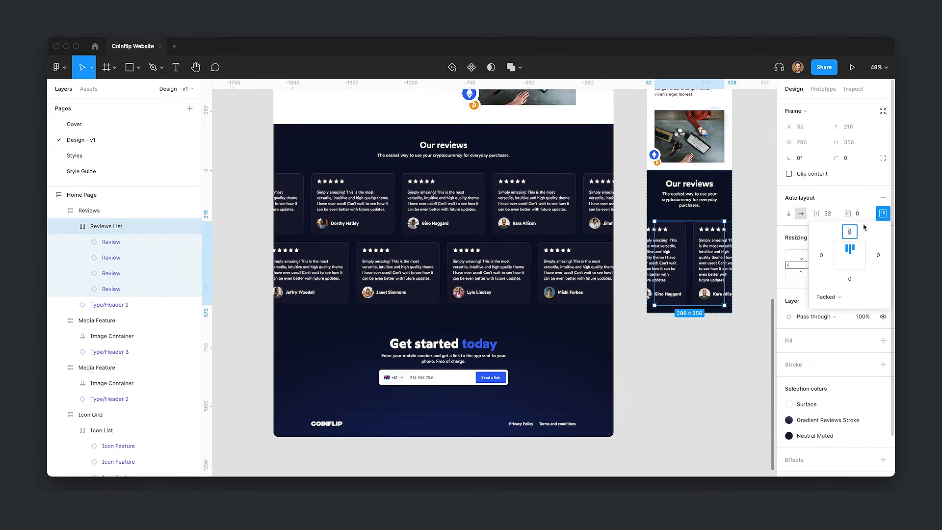
{"action": "left_click", "coordinate": [839, 250]}
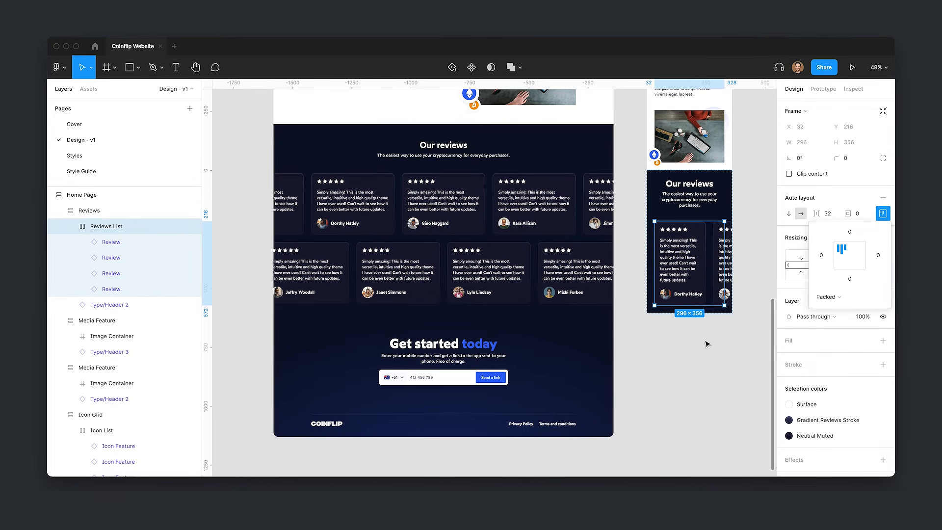
{"action": "left_click", "coordinate": [721, 337]}
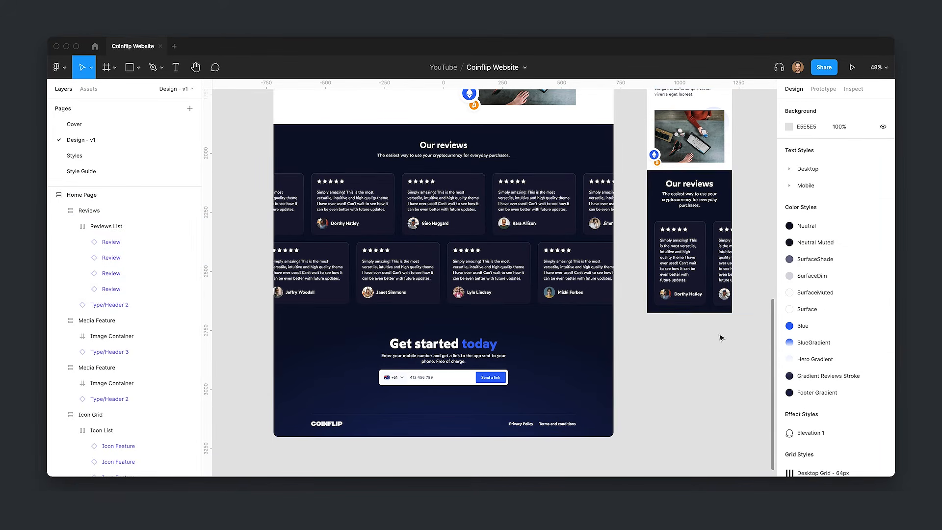
Step: Set the Name text in the main Review component to Fill container width and return to the mobile instance
{"action": "left_click", "coordinate": [691, 295], "text": "super"}
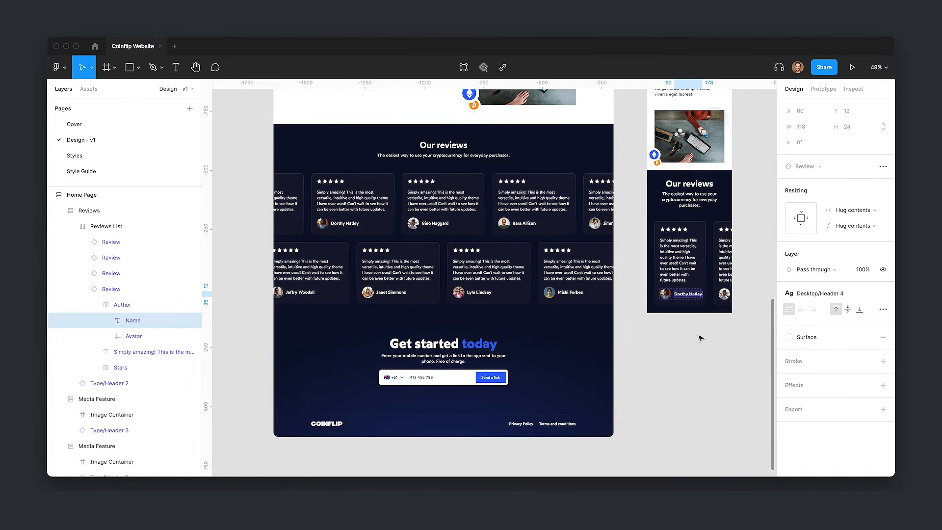
{"action": "double_click", "coordinate": [671, 257]}
{"action": "double_click", "coordinate": [671, 257]}
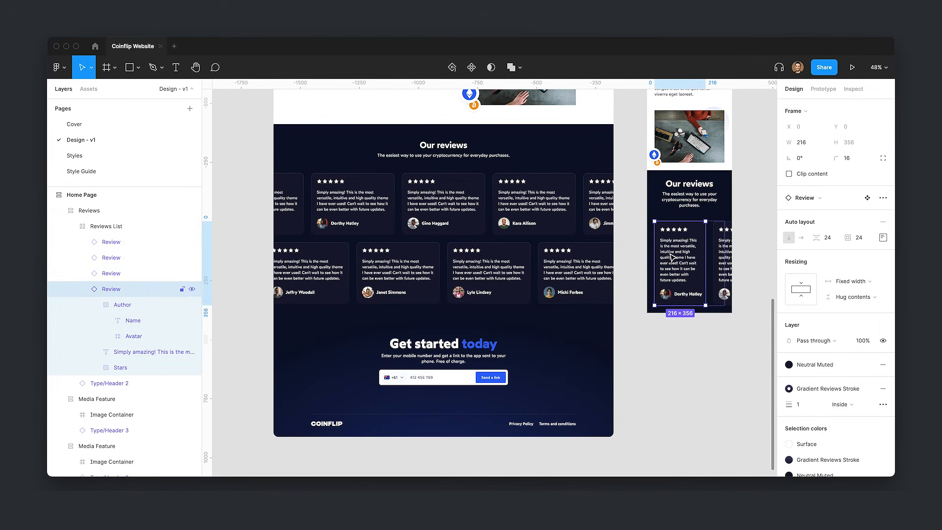
{"action": "left_click", "coordinate": [866, 195]}
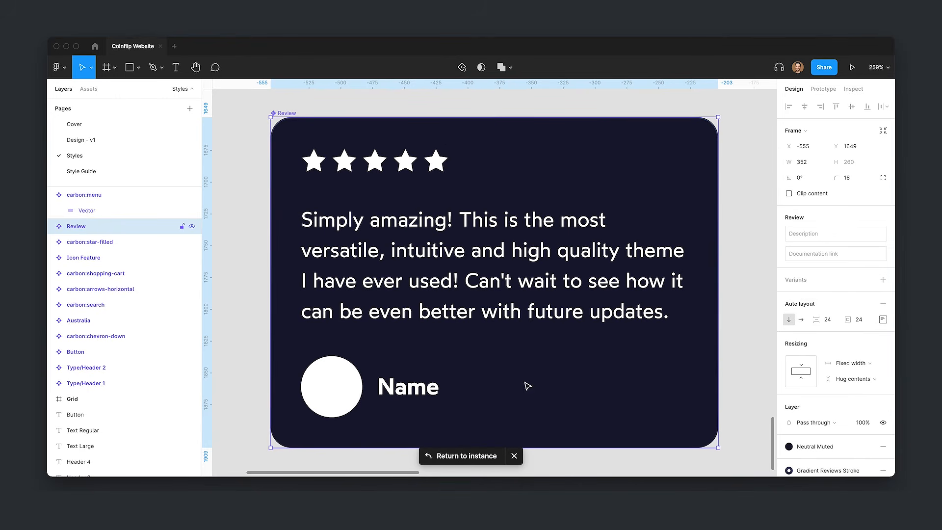
{"action": "left_click", "coordinate": [405, 392]}
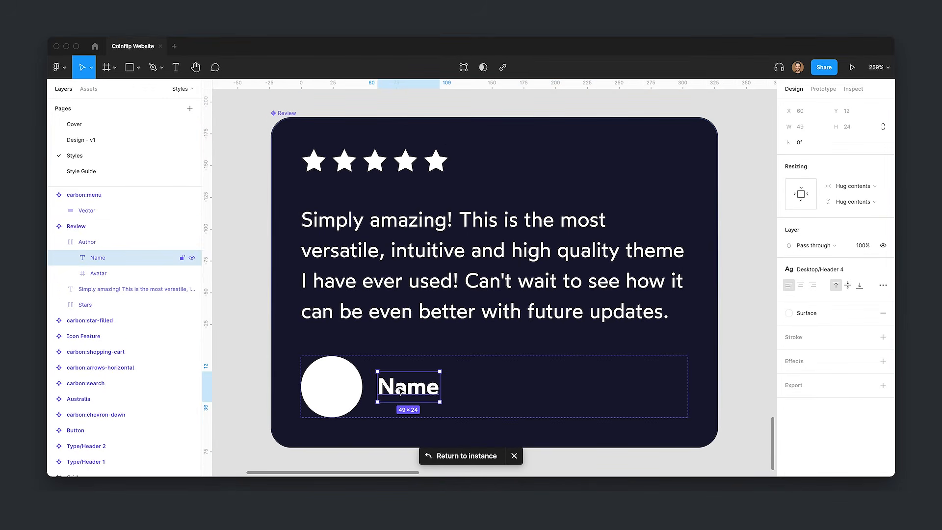
{"action": "left_click", "coordinate": [845, 186]}
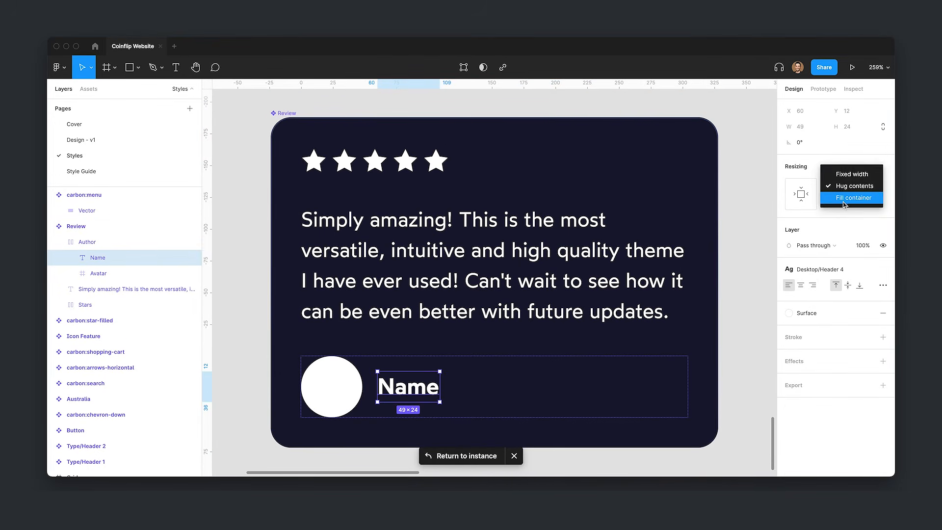
{"action": "left_click", "coordinate": [843, 199]}
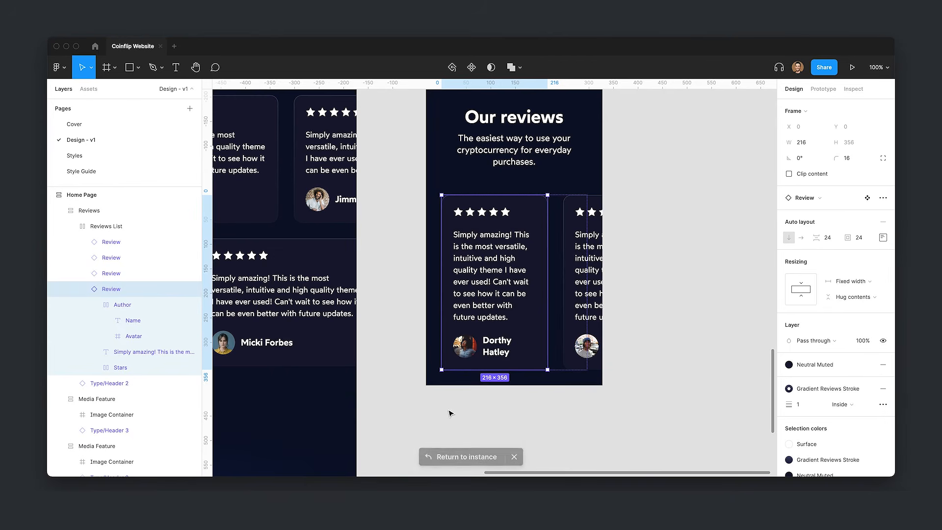
{"action": "left_click", "coordinate": [479, 456]}
{"action": "left_click", "coordinate": [546, 420]}
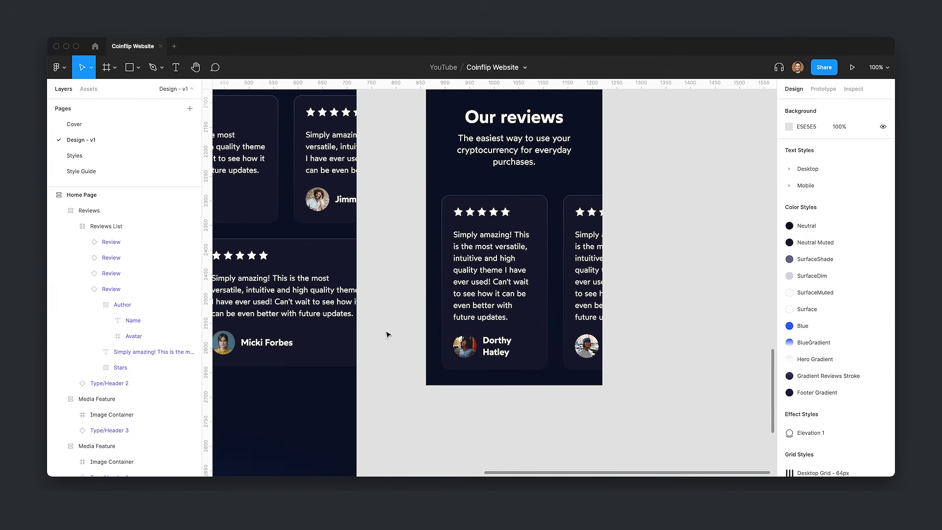
Step: Turn on overflow scrolling for the mobile Reviews List in its prototype settings
{"action": "left_click", "coordinate": [502, 267]}
{"action": "left_click", "coordinate": [834, 92]}
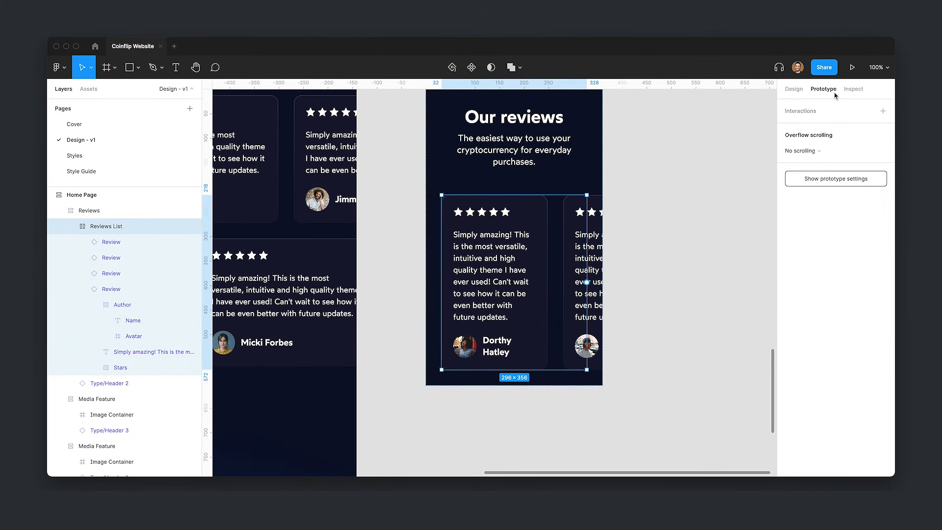
{"action": "left_click", "coordinate": [801, 150]}
{"action": "left_click", "coordinate": [818, 163]}
{"action": "left_click", "coordinate": [704, 216]}
Step: Duplicate the mobile Reviews section below the original and delete everything inside the duplicate
{"action": "scroll", "coordinate": [707, 224], "scroll_direction": "down", "scroll_amount": 5}
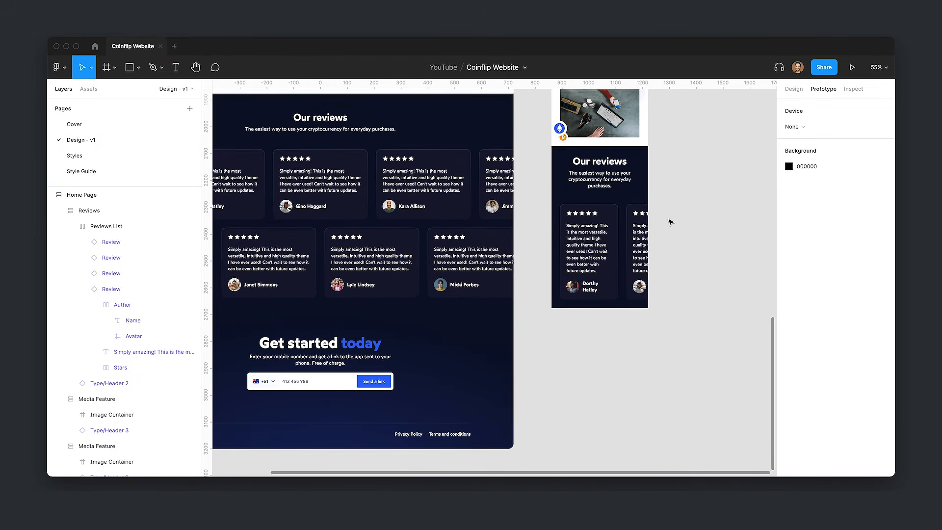
{"action": "scroll", "coordinate": [668, 219], "scroll_direction": "down", "scroll_amount": 2}
{"action": "scroll", "coordinate": [601, 183], "scroll_direction": "left", "scroll_amount": 5}
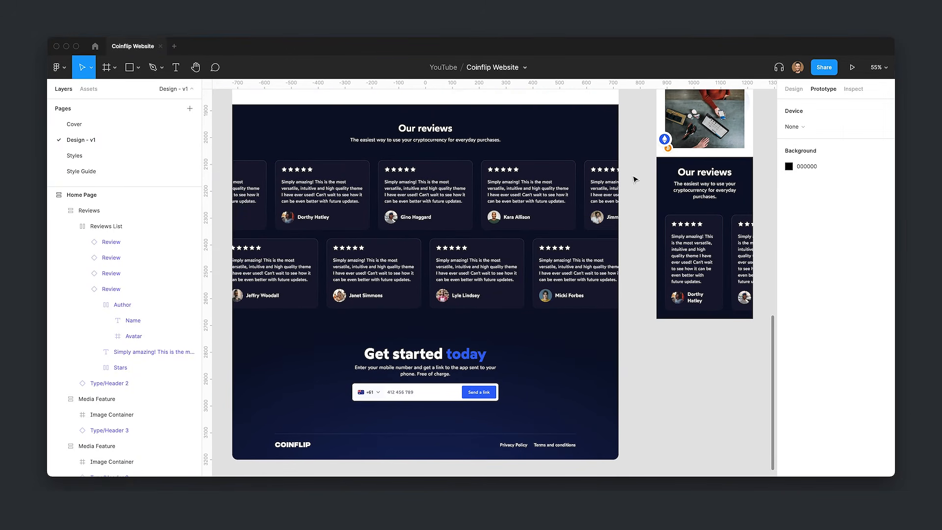
{"action": "scroll", "coordinate": [677, 356], "scroll_direction": "down", "scroll_amount": 2}
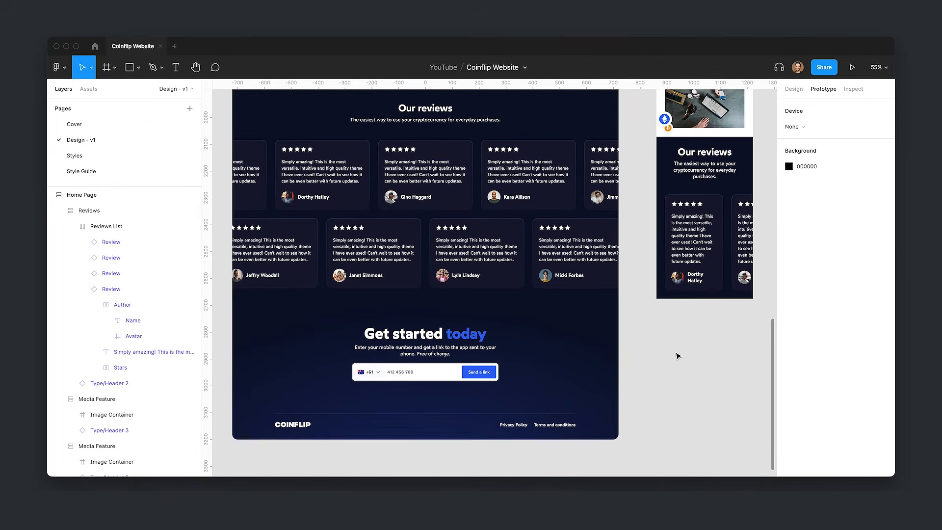
{"action": "left_click", "coordinate": [707, 247]}
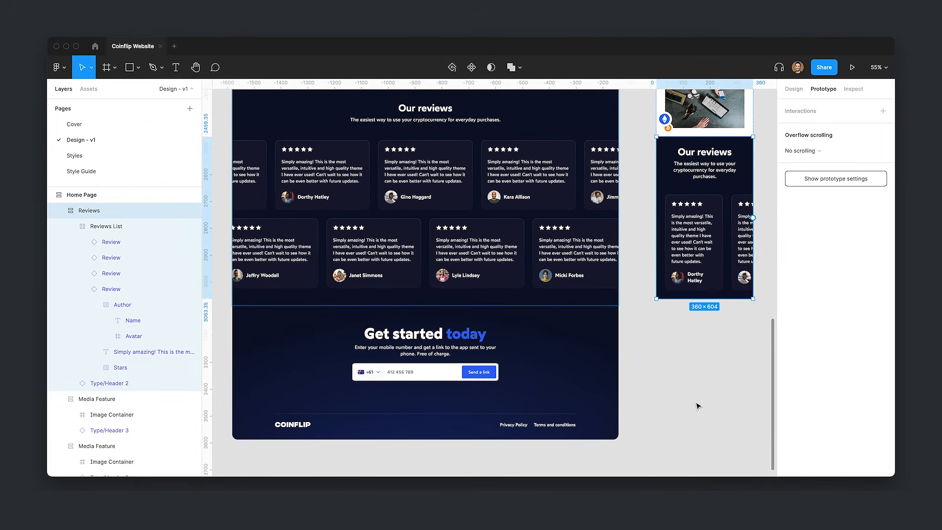
{"action": "key", "text": "super+d"}
{"action": "scroll", "coordinate": [691, 302], "scroll_direction": "down", "scroll_amount": 5}
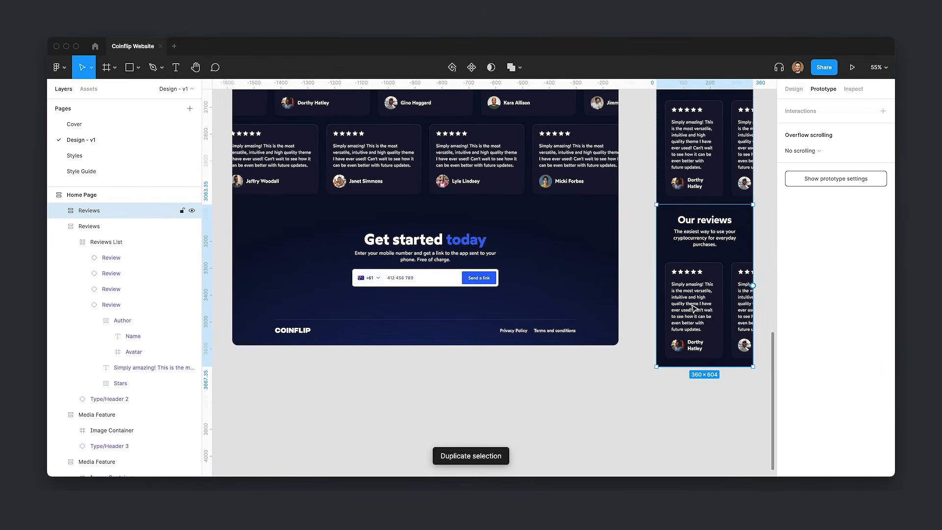
{"action": "key", "text": "Return"}
{"action": "key", "text": "super+z"}
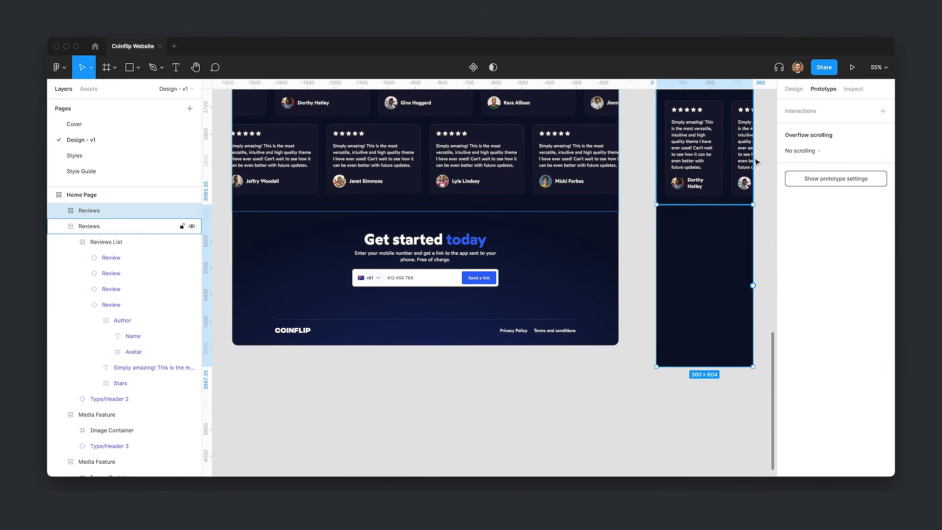
Step: Apply the Footer Gradient color style used by the desktop footer to the empty mobile section's fill
{"action": "left_click", "coordinate": [565, 288]}
{"action": "left_click", "coordinate": [793, 89]}
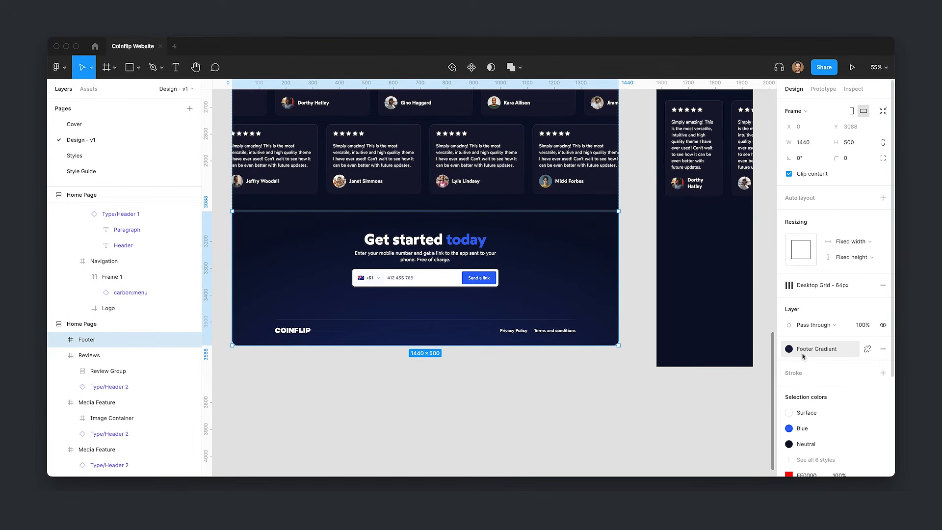
{"action": "left_click", "coordinate": [729, 313]}
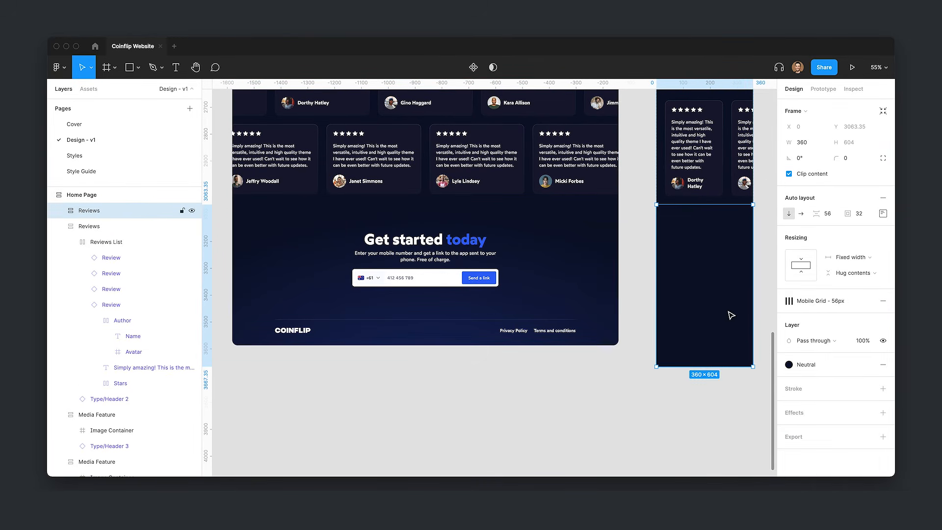
{"action": "left_click", "coordinate": [824, 364]}
{"action": "left_click", "coordinate": [702, 430]}
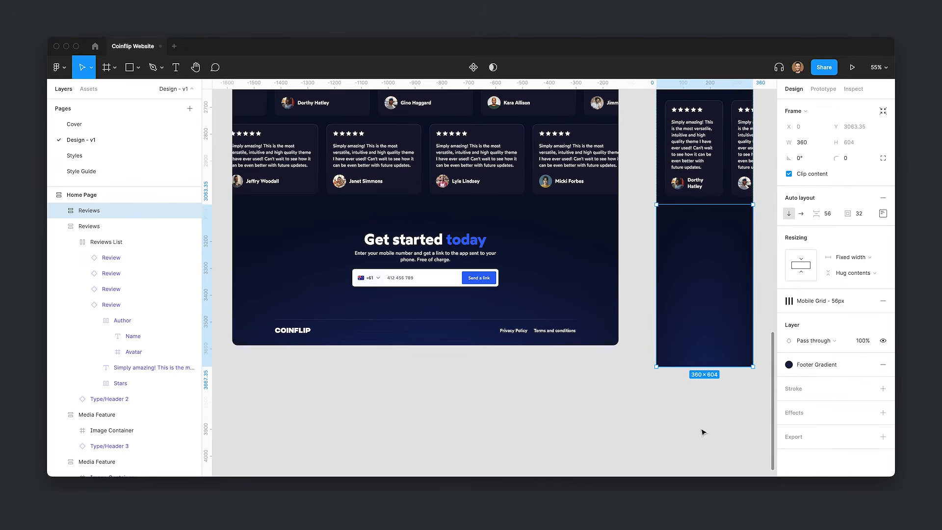
{"action": "left_click", "coordinate": [699, 427]}
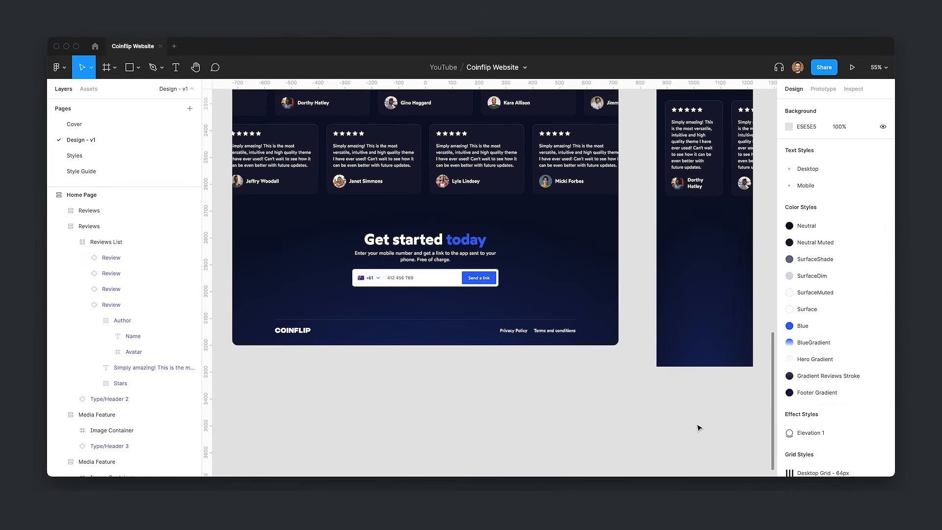
Step: Copy the desktop footer's Copy frame into the empty mobile section and set its width to Fill container
{"action": "double_click", "coordinate": [447, 248]}
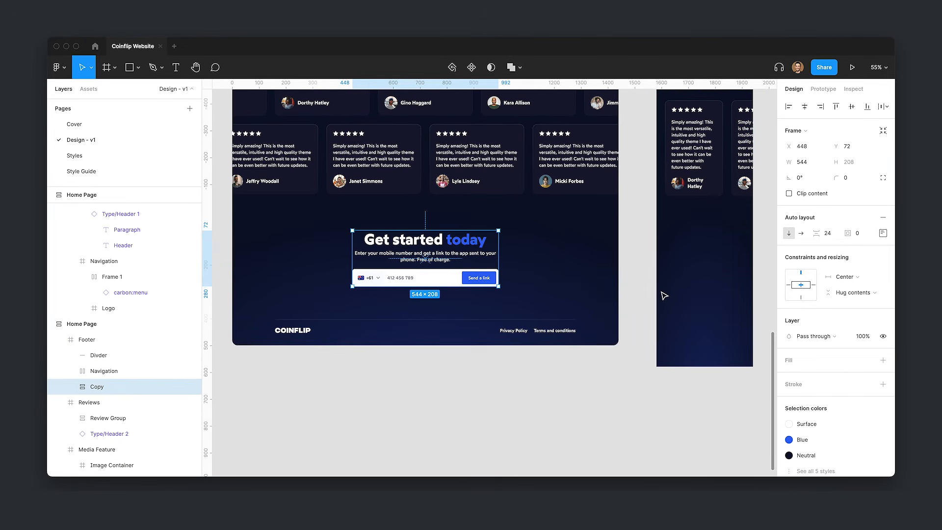
{"action": "key", "text": "ctrl+c"}
{"action": "left_click", "coordinate": [715, 237]}
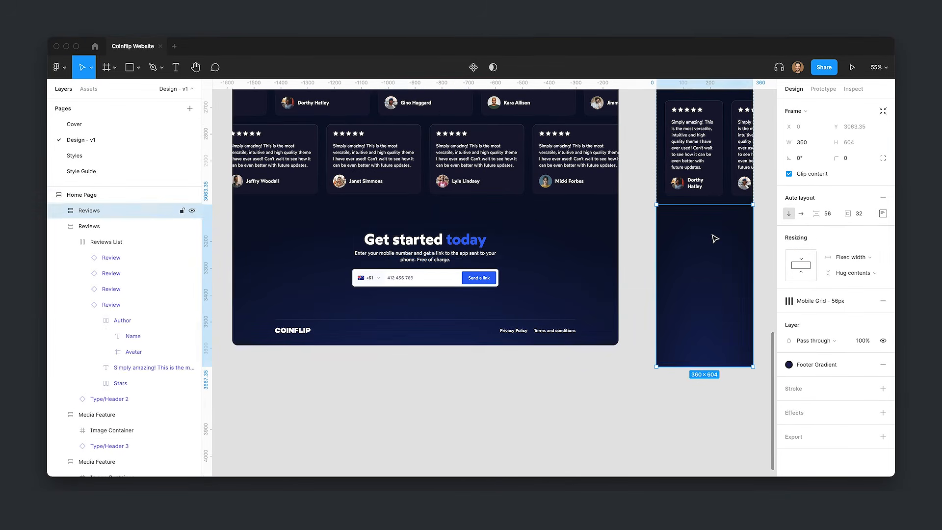
{"action": "key", "text": "ctrl+v"}
{"action": "left_click", "coordinate": [851, 257]}
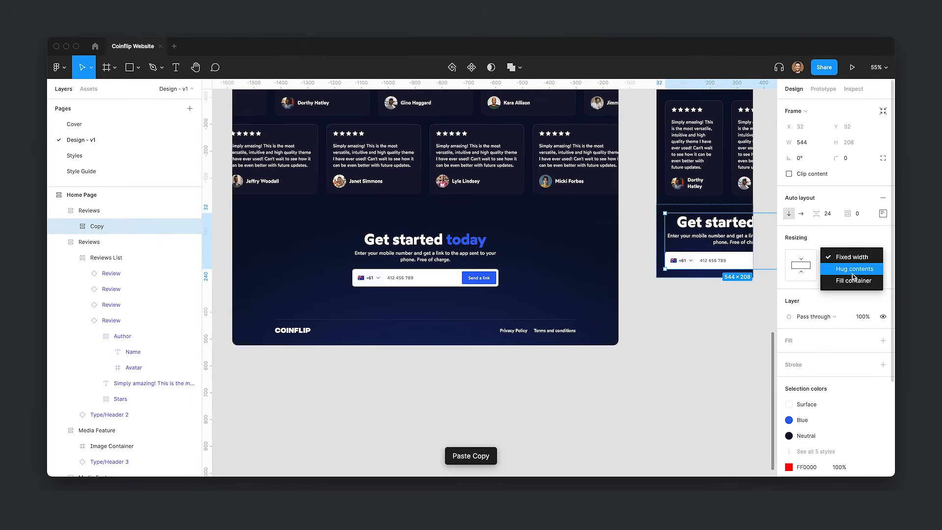
{"action": "left_click", "coordinate": [844, 268]}
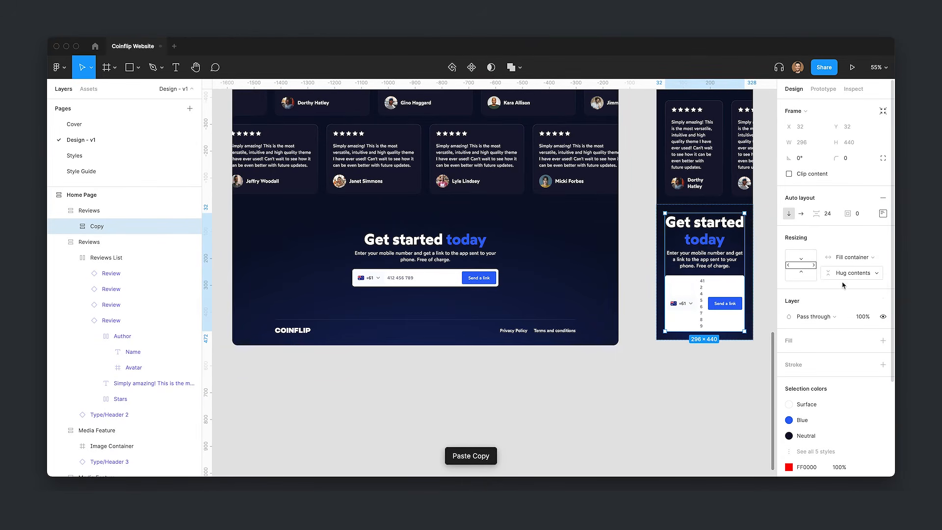
Step: Remove the phone number form and the paragraph text from the mobile Get started today section
{"action": "left_click", "coordinate": [704, 306]}
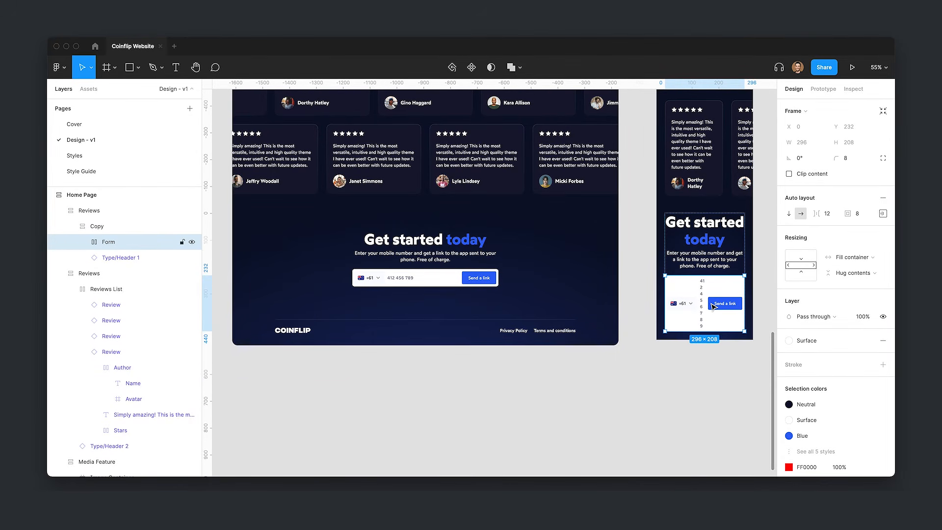
{"action": "key", "text": "Delete"}
{"action": "scroll", "coordinate": [635, 260], "scroll_direction": "up", "scroll_amount": 2}
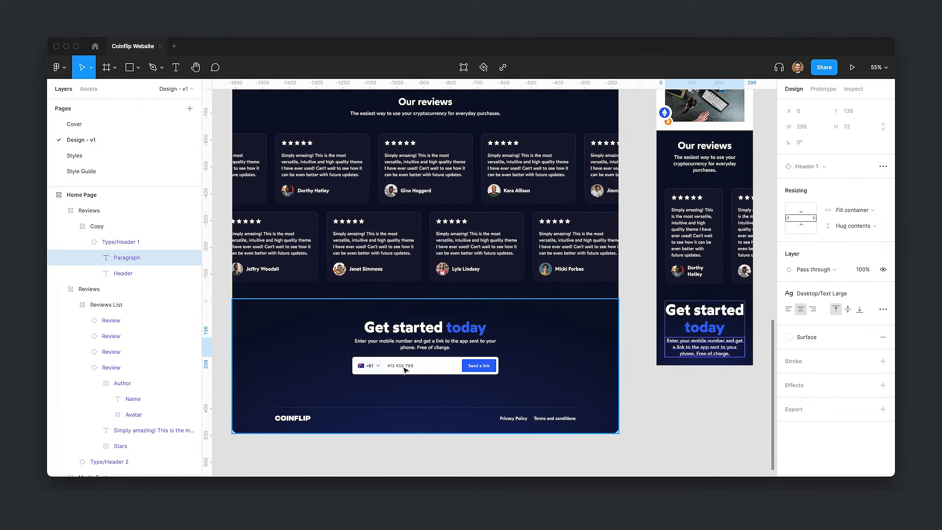
{"action": "key", "text": "Delete"}
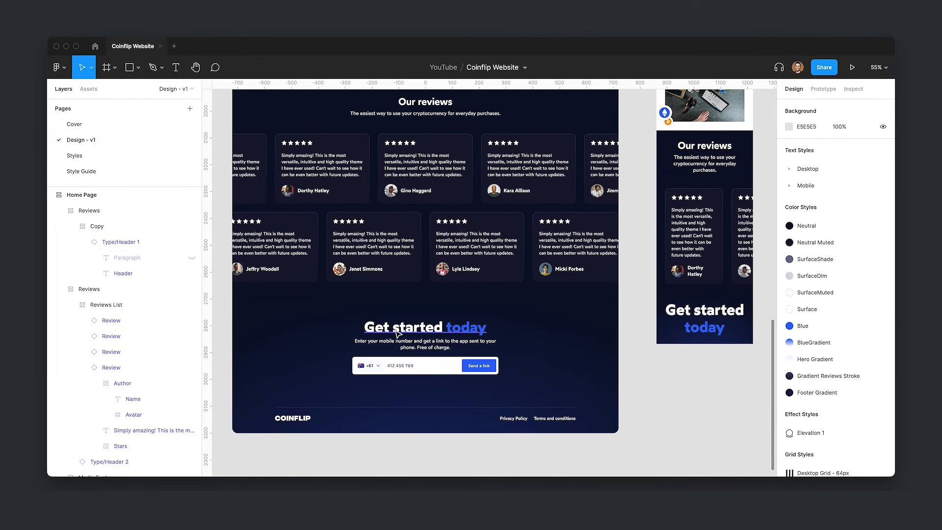
Step: Apply the Mobile/Header 1 text style to the mobile "Get started today" header
{"action": "left_click", "coordinate": [177, 273]}
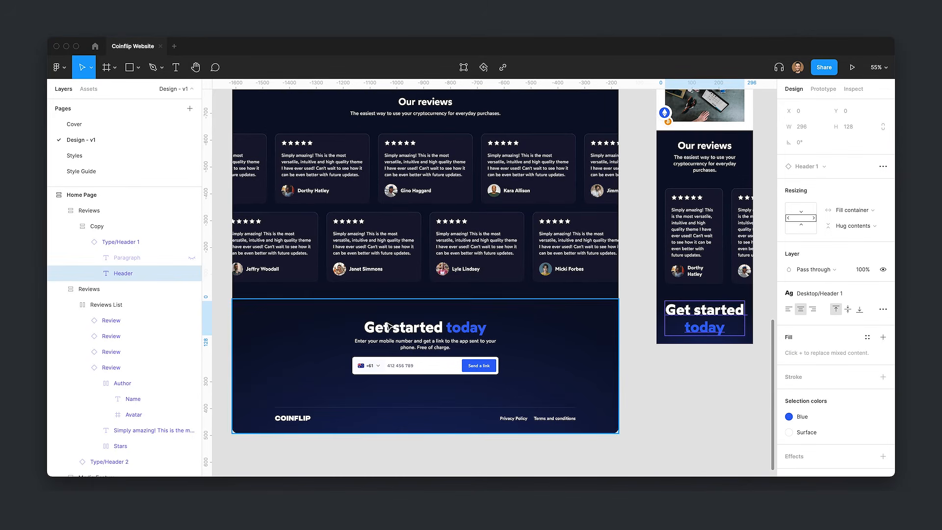
{"action": "left_click", "coordinate": [817, 294]}
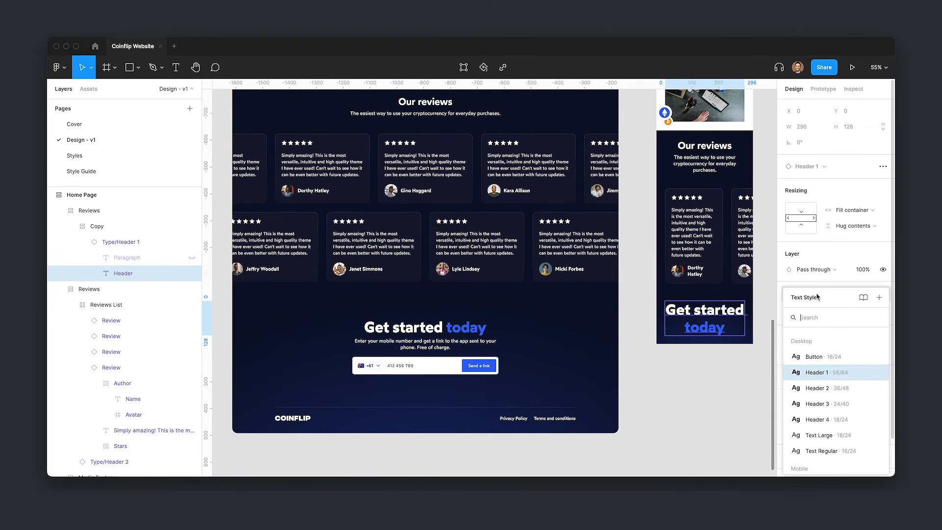
{"action": "left_click", "coordinate": [829, 466]}
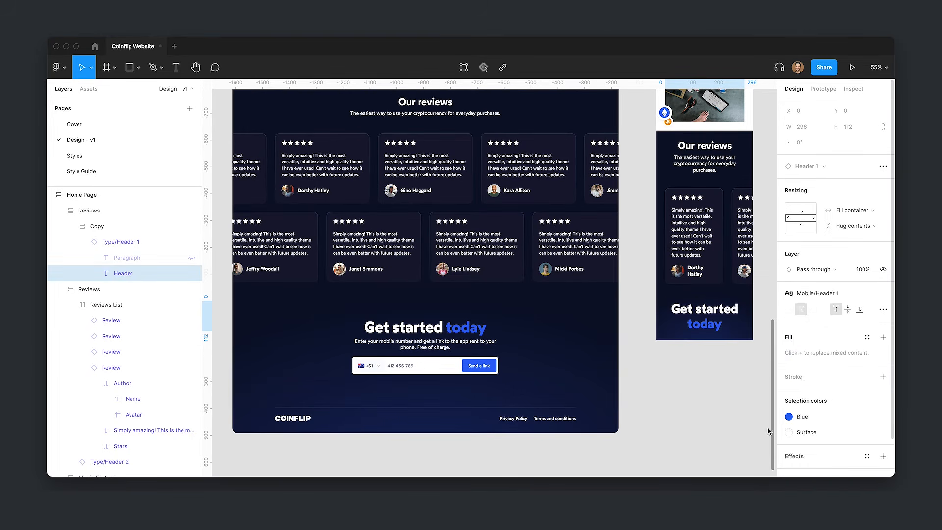
{"action": "left_click", "coordinate": [715, 375]}
Step: Copy the mobile hero's Get the app button into the mobile footer's Copy frame and align the frame's contents top center
{"action": "scroll", "coordinate": [710, 126], "scroll_direction": "up", "scroll_amount": 15}
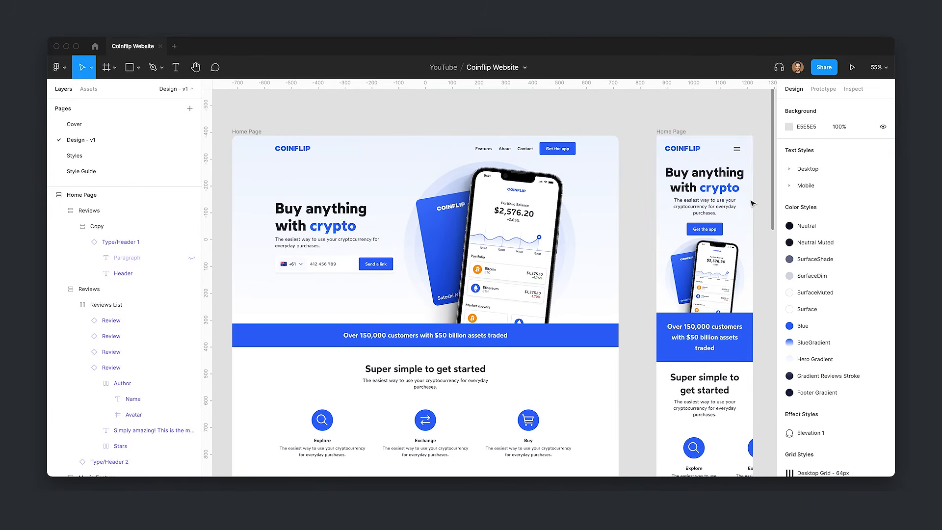
{"action": "left_click", "coordinate": [693, 226]}
{"action": "scroll", "coordinate": [689, 229], "scroll_direction": "down", "scroll_amount": 15}
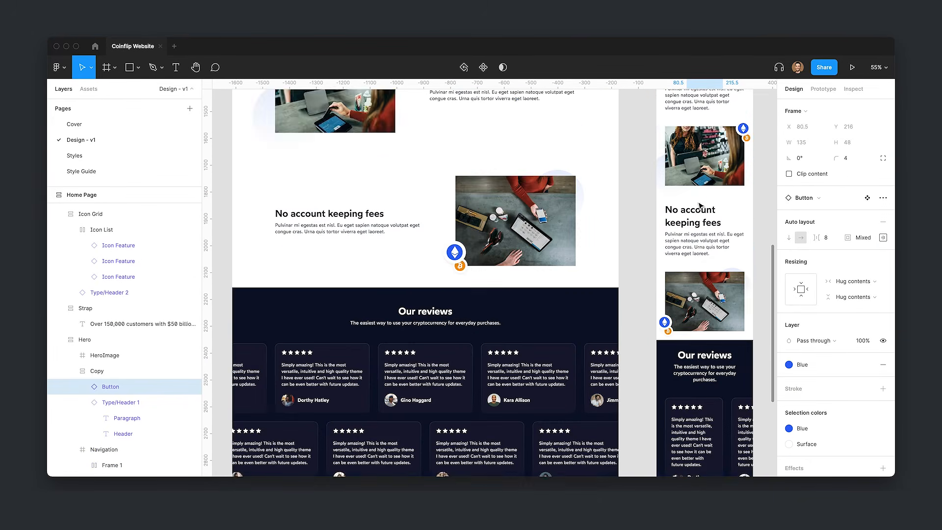
{"action": "left_click", "coordinate": [706, 309]}
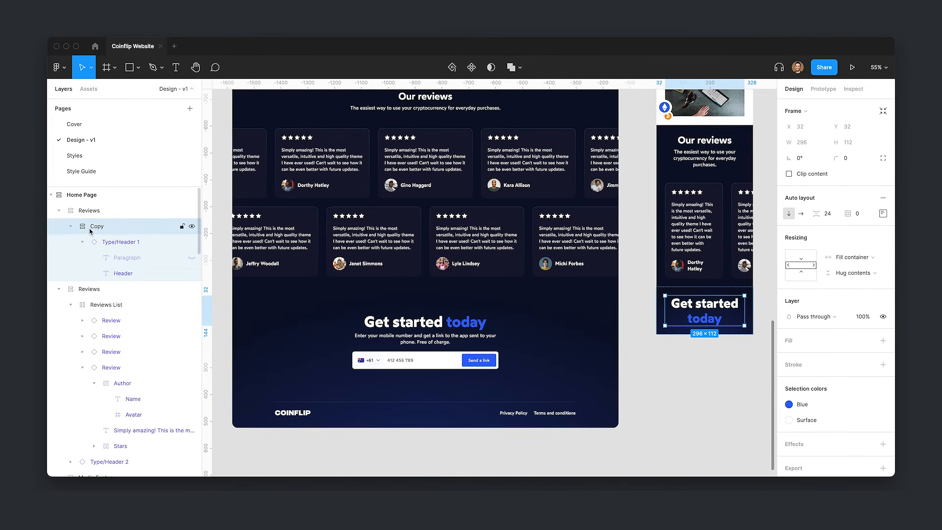
{"action": "key", "text": "super+v"}
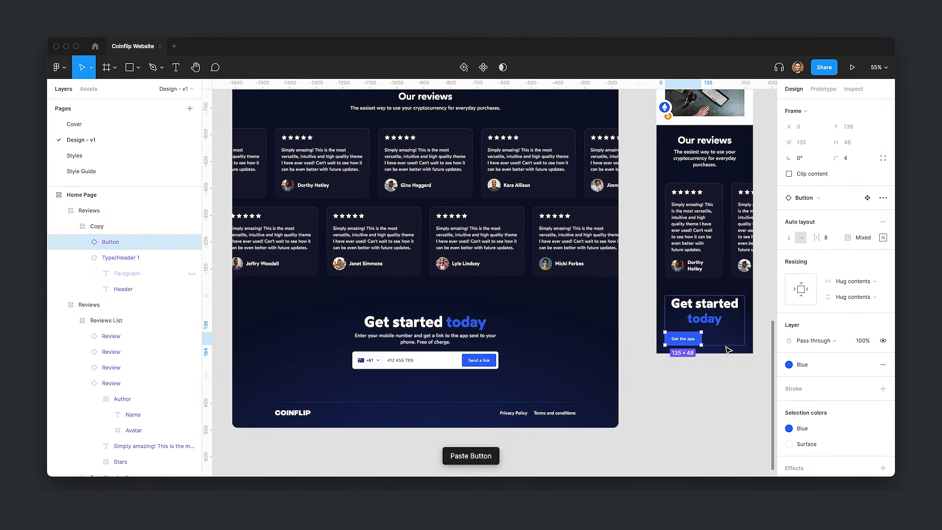
{"action": "left_click", "coordinate": [883, 213]}
{"action": "left_click", "coordinate": [849, 232]}
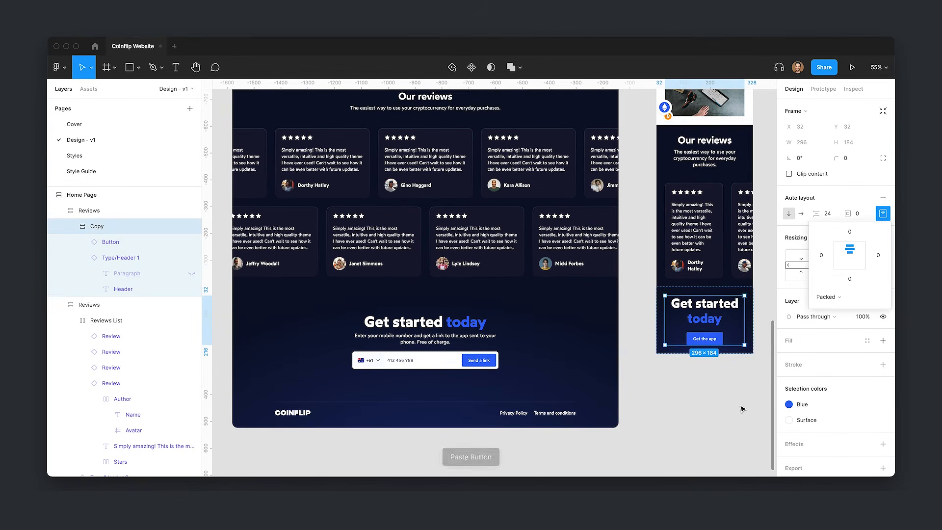
{"action": "left_click", "coordinate": [704, 438]}
Step: Copy the desktop footer's Navigation into the mobile footer section and set its width to Fill container
{"action": "scroll", "coordinate": [704, 438], "scroll_direction": "down", "scroll_amount": 3}
{"action": "left_click", "coordinate": [514, 336]}
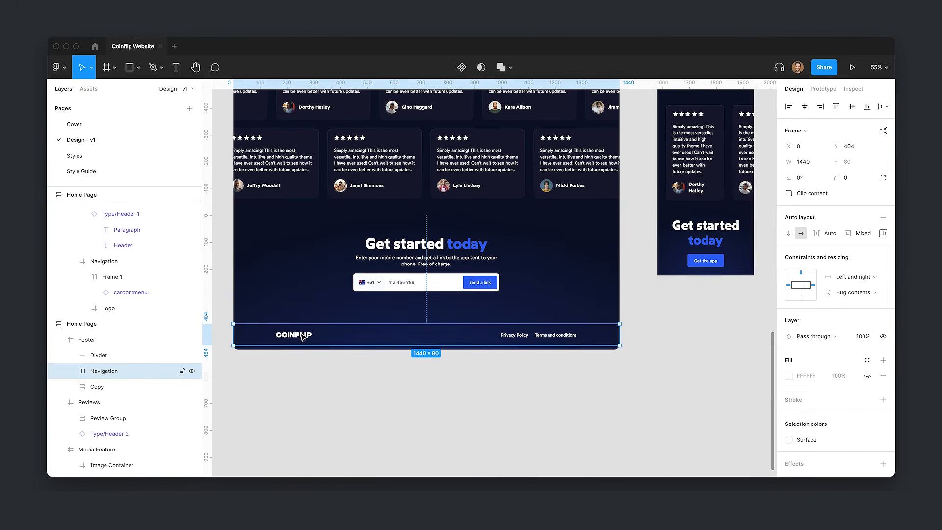
{"action": "left_click", "coordinate": [713, 242]}
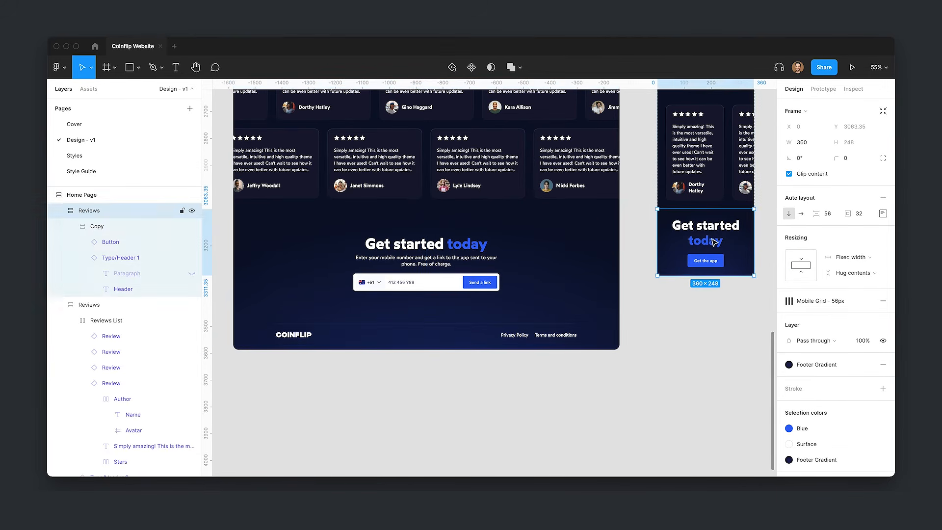
{"action": "key", "text": "ctrl+v"}
{"action": "left_click", "coordinate": [851, 257]}
{"action": "left_click", "coordinate": [851, 267]}
{"action": "left_click", "coordinate": [729, 375]}
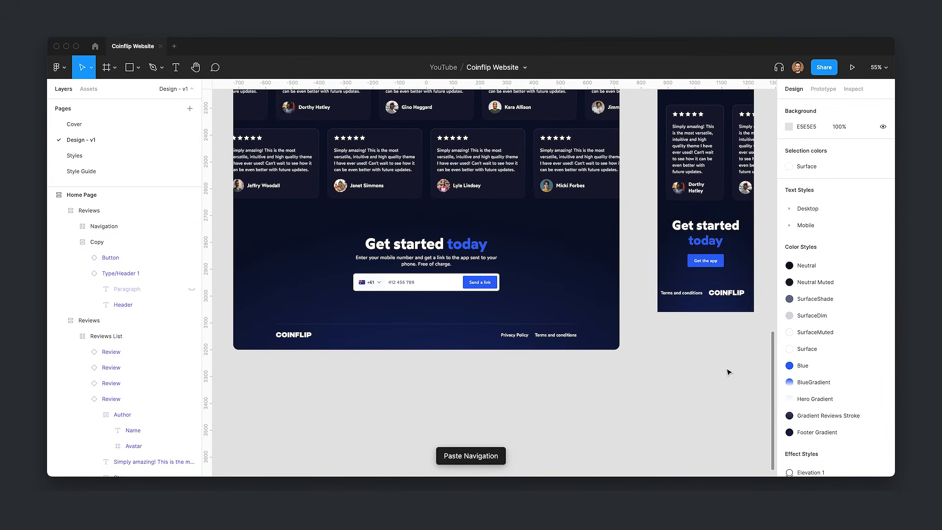
Step: Change the mobile footer Navigation to vertical direction and set its height to Hug contents
{"action": "left_click", "coordinate": [718, 296]}
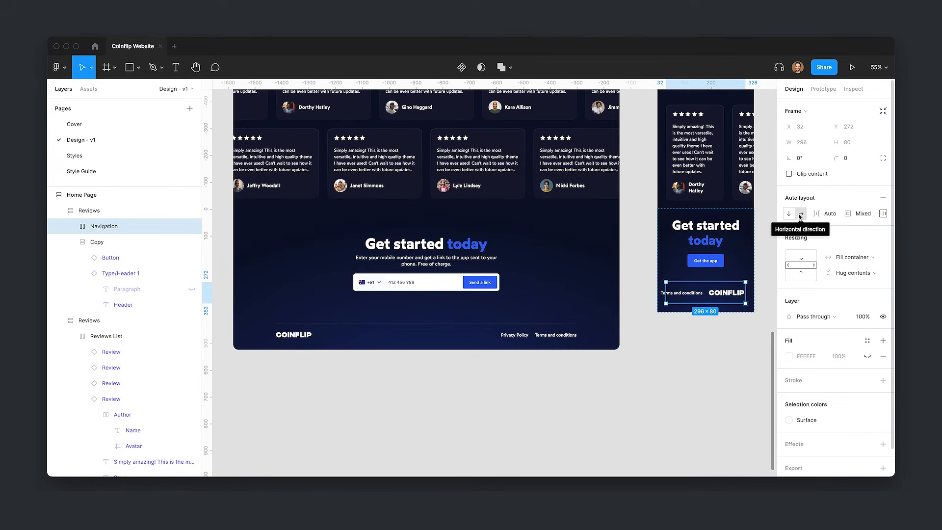
{"action": "left_click", "coordinate": [791, 217]}
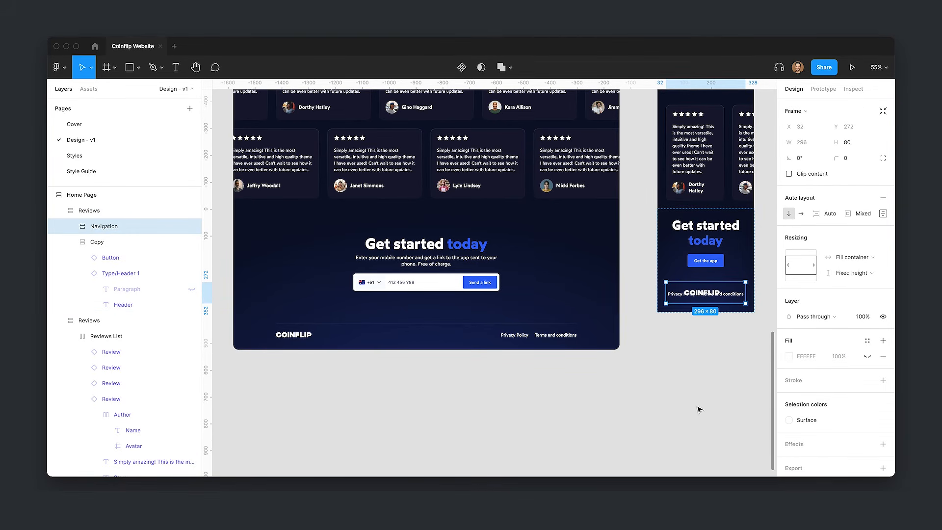
{"action": "left_click", "coordinate": [842, 276]}
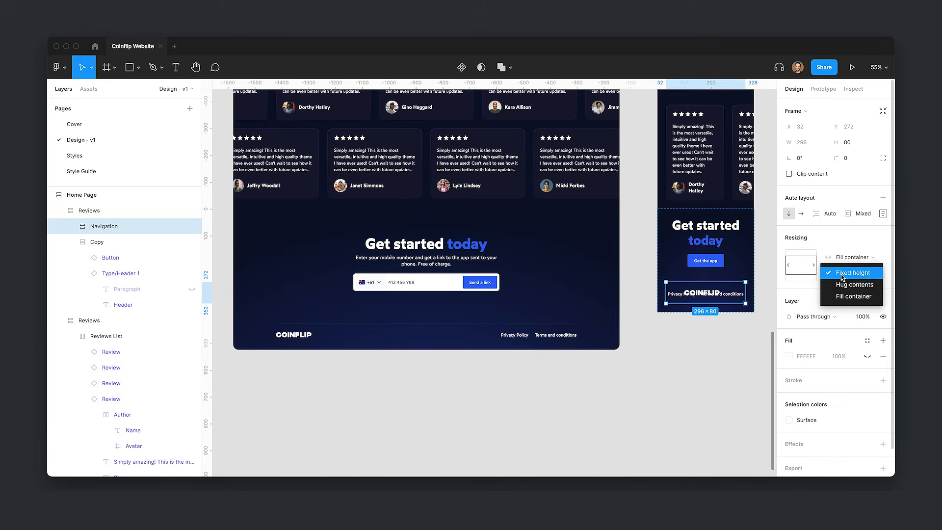
{"action": "left_click", "coordinate": [844, 285]}
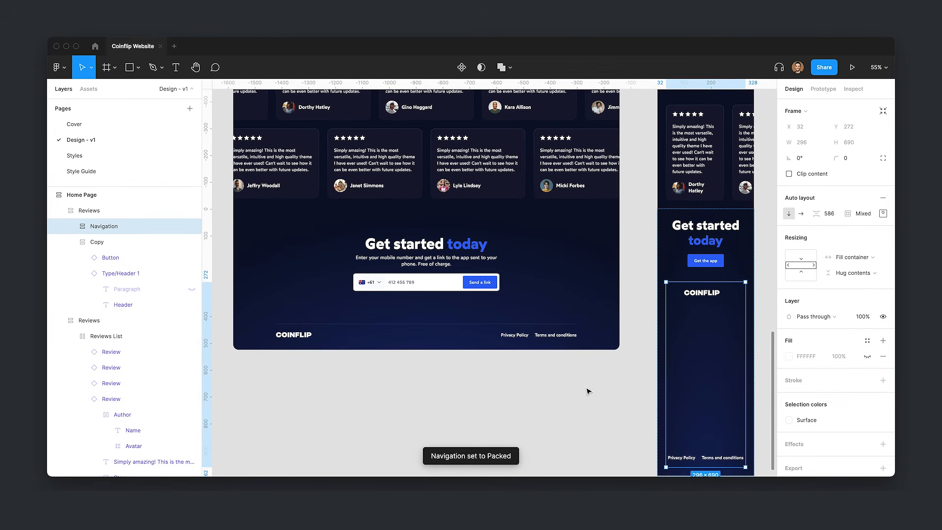
Step: Set the spacing between items in the mobile footer Navigation to 32
{"action": "scroll", "coordinate": [539, 388], "scroll_direction": "down", "scroll_amount": 2}
{"action": "left_click", "coordinate": [837, 217]}
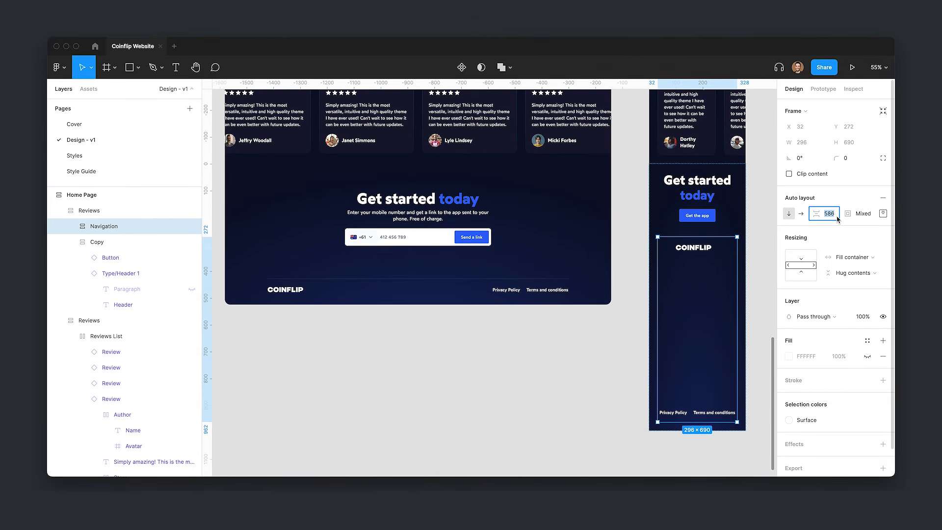
{"action": "type", "text": "32"}
{"action": "key", "text": "Return"}
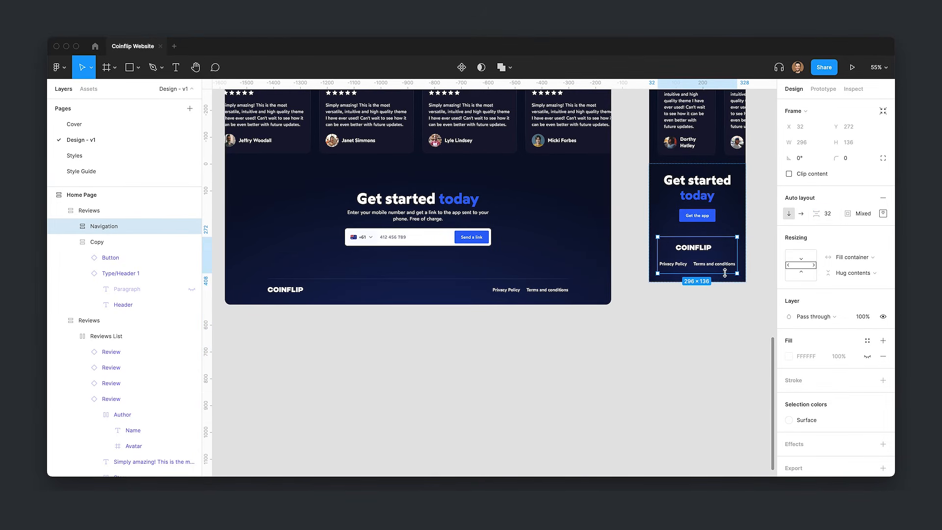
Step: Change the mobile footer's Links to vertical direction and set the width of both link texts to Fill container
{"action": "left_click", "coordinate": [691, 266]}
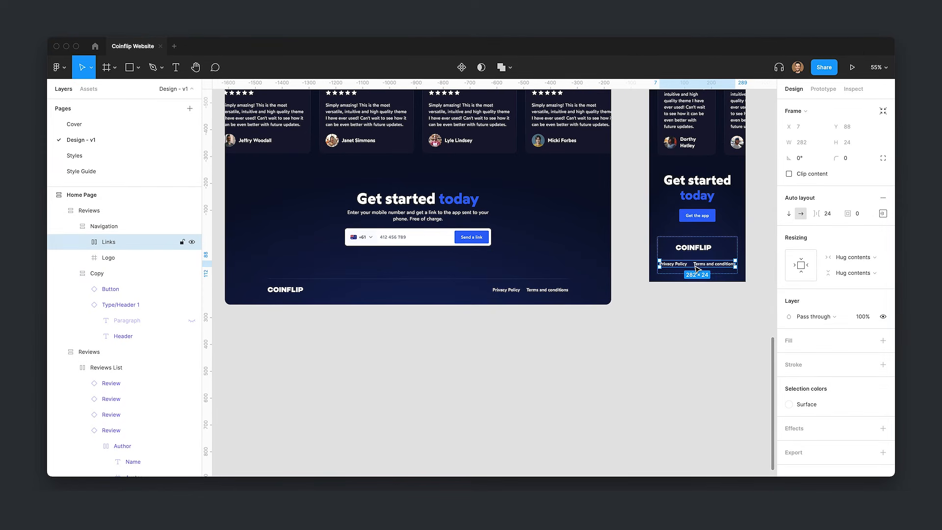
{"action": "left_click", "coordinate": [790, 214]}
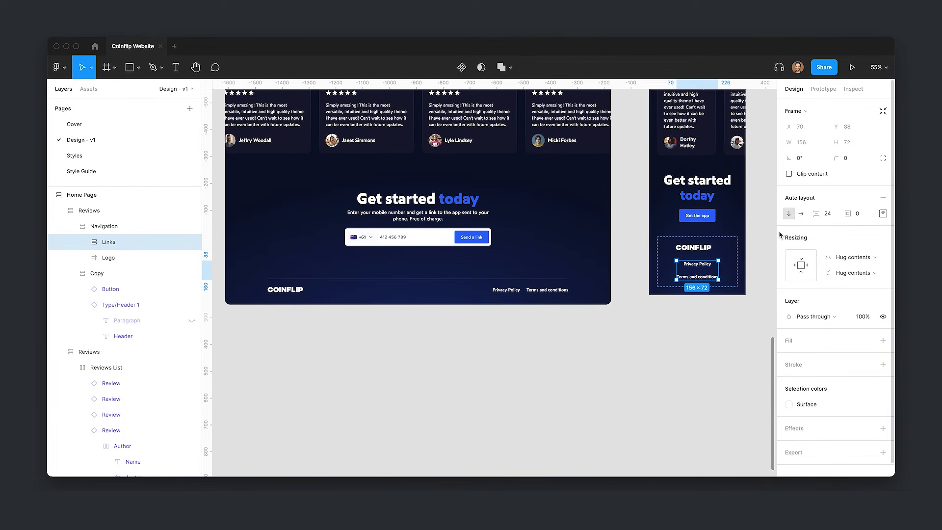
{"action": "double_click", "coordinate": [698, 267]}
{"action": "left_click", "coordinate": [699, 278]}
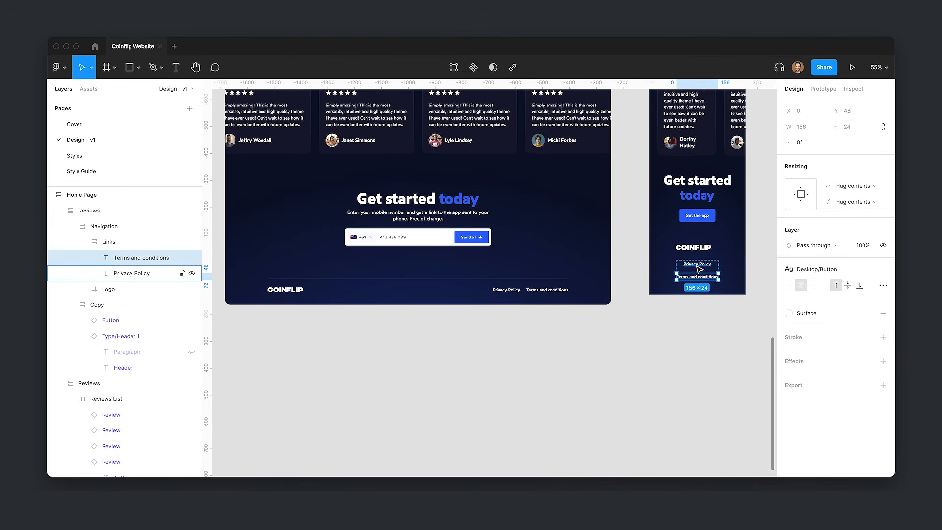
{"action": "key", "text": "Escape"}
{"action": "left_click", "coordinate": [852, 186]}
{"action": "left_click", "coordinate": [843, 175]}
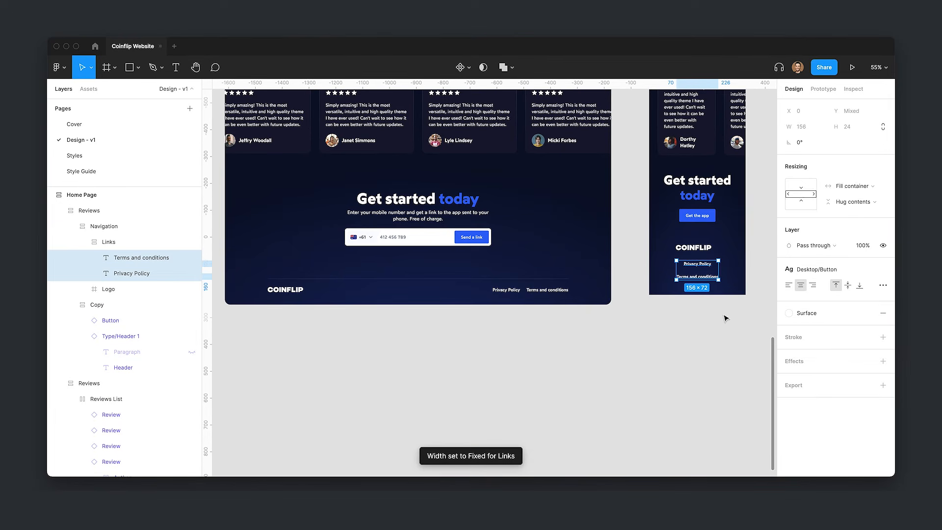
Step: Set the width of the mobile footer's Links frame to Fill container
{"action": "left_click", "coordinate": [701, 343]}
{"action": "left_click", "coordinate": [694, 279]}
{"action": "double_click", "coordinate": [694, 278]}
{"action": "left_click", "coordinate": [850, 256]}
{"action": "left_click", "coordinate": [853, 280]}
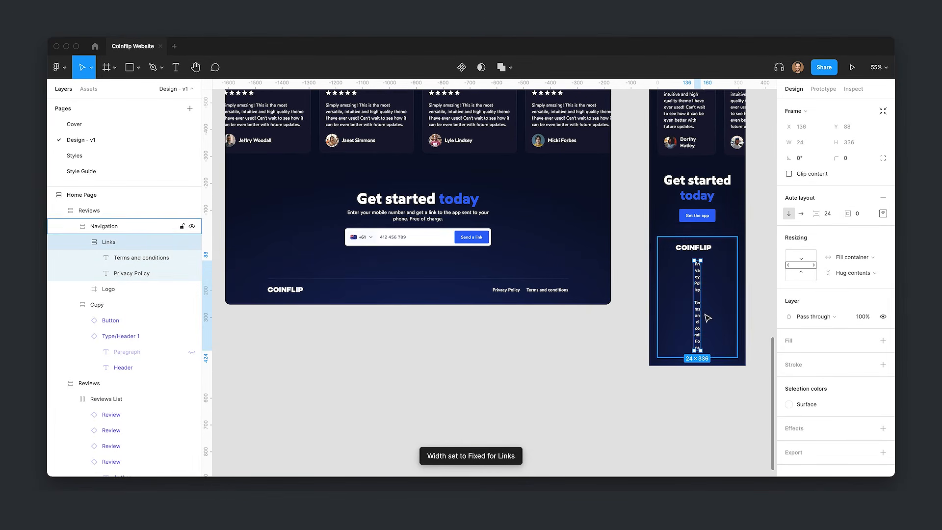
Step: Set the padding of the mobile footer Navigation to 0 on all sides
{"action": "left_click", "coordinate": [714, 298]}
{"action": "left_click", "coordinate": [882, 213]}
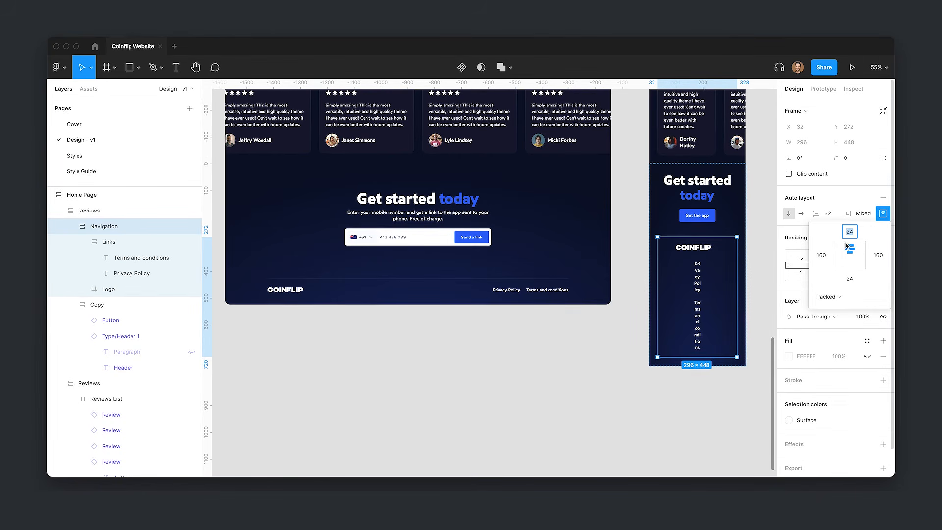
{"action": "left_click", "coordinate": [863, 213]}
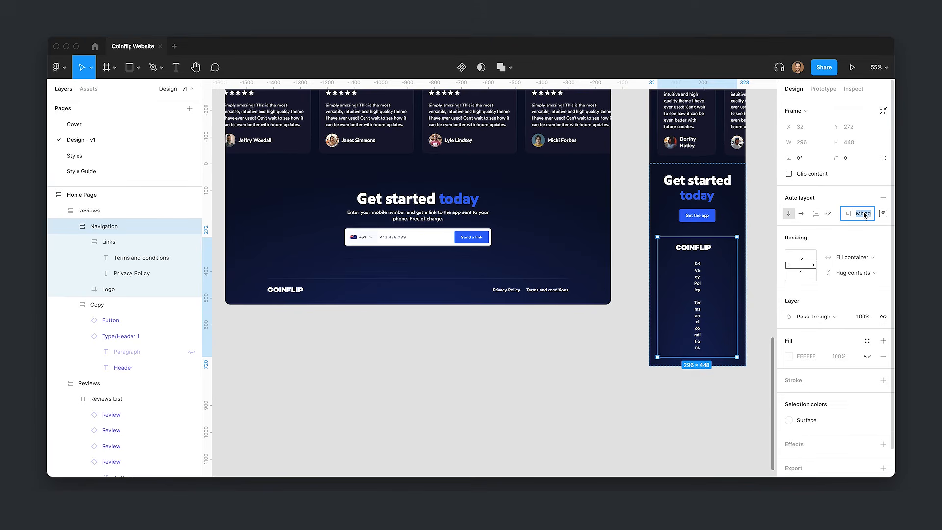
{"action": "key", "text": "Return"}
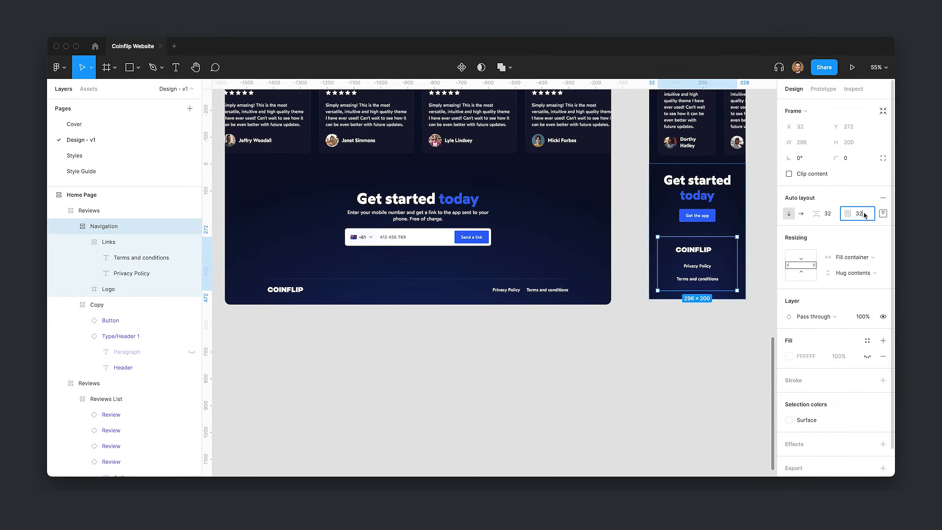
{"action": "key", "text": "Return"}
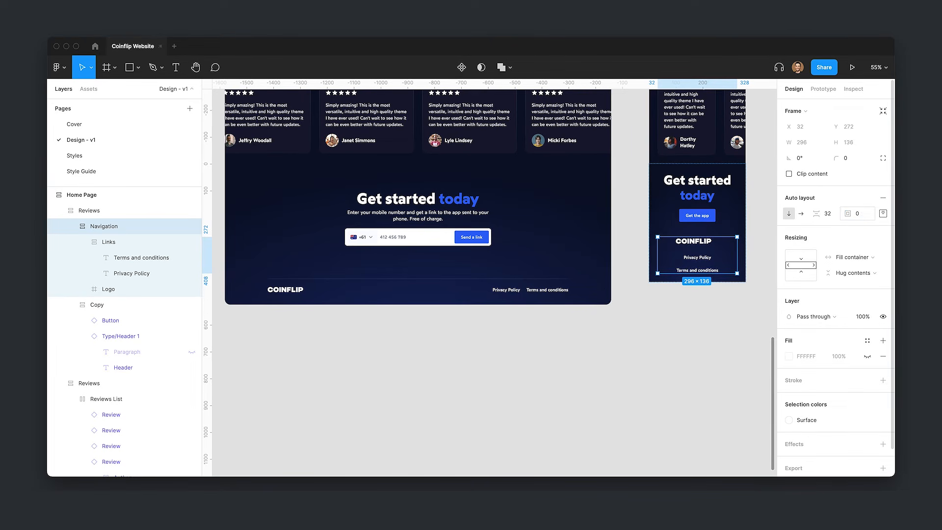
Step: Center the COINFLIP wordmark horizontally inside the mobile footer's Logo frame
{"action": "key", "text": "Escape"}
{"action": "left_click", "coordinate": [706, 248]}
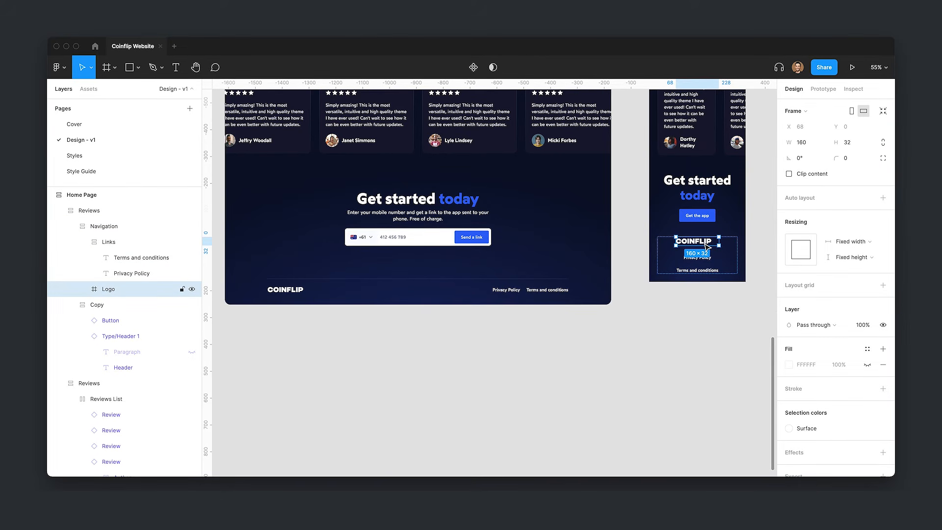
{"action": "key", "text": "Return"}
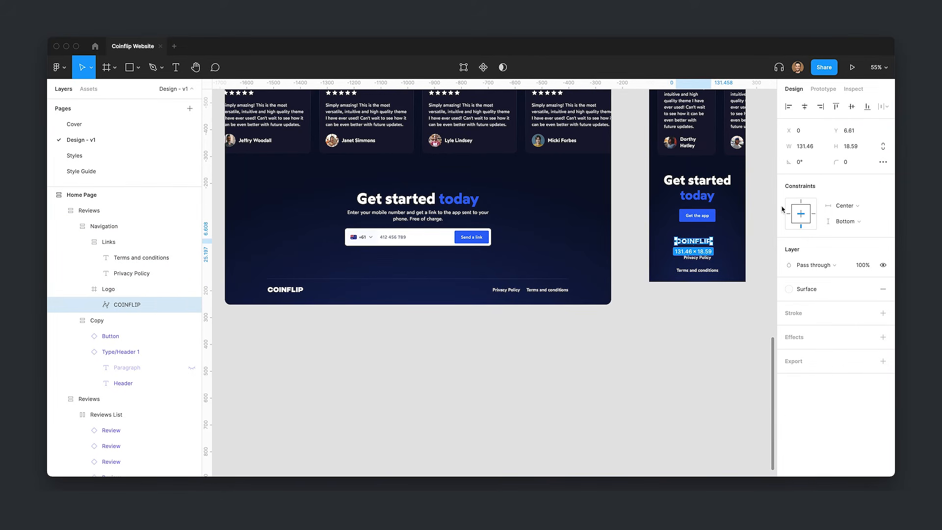
{"action": "left_click", "coordinate": [759, 338]}
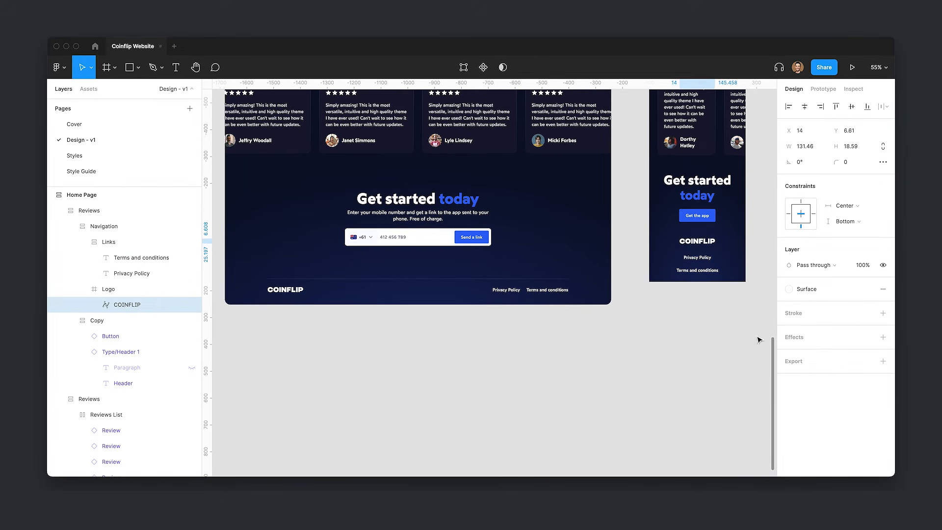
Step: Capitalize the last word of the mobile footer's terms link so it reads "Terms and Conditions"
{"action": "left_click", "coordinate": [697, 270]}
{"action": "scroll", "coordinate": [697, 268], "scroll_direction": "up", "scroll_amount": 1}
{"action": "scroll", "coordinate": [696, 267], "scroll_direction": "up", "scroll_amount": 5}
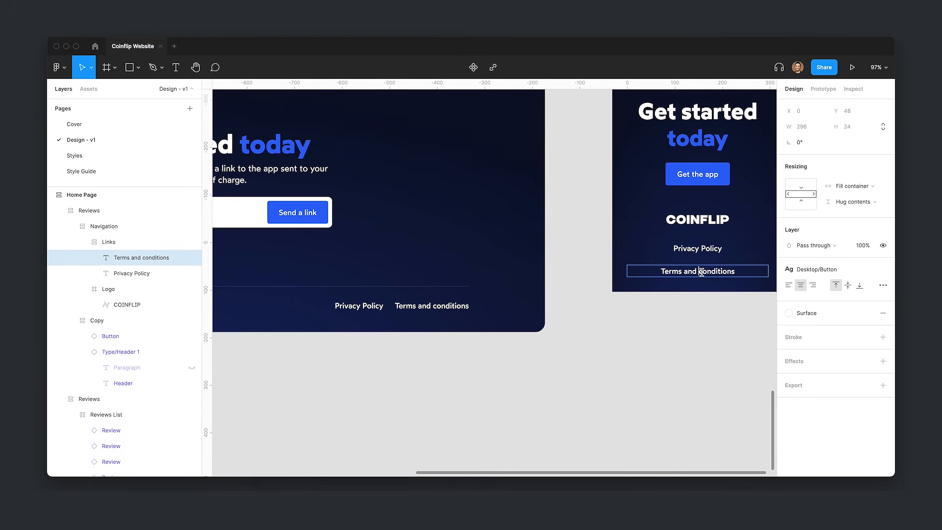
{"action": "key", "text": "Delete"}
{"action": "type", "text": "C"}
{"action": "left_click", "coordinate": [368, 336]}
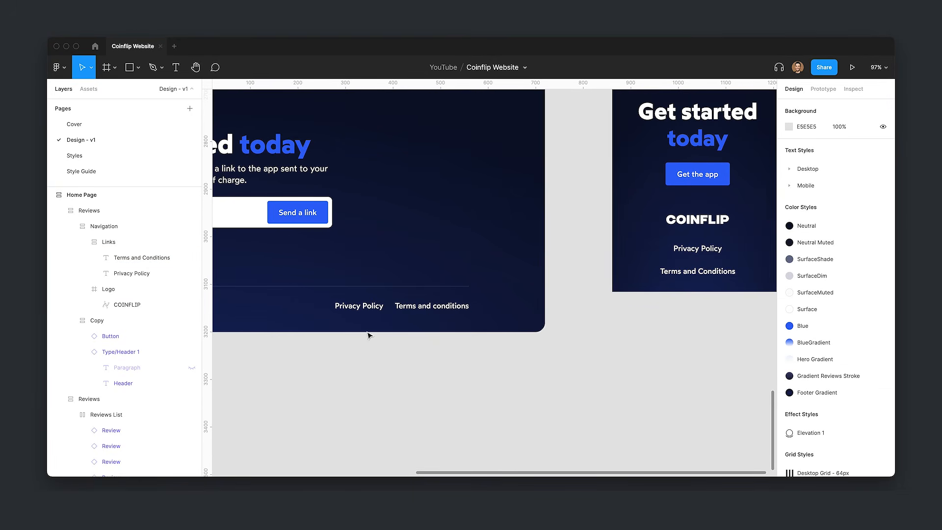
Step: Edit the desktop footer's terms link to read "Terms and Conditions"
{"action": "left_click", "coordinate": [439, 304]}
{"action": "key", "text": "Delete"}
{"action": "type", "text": "C"}
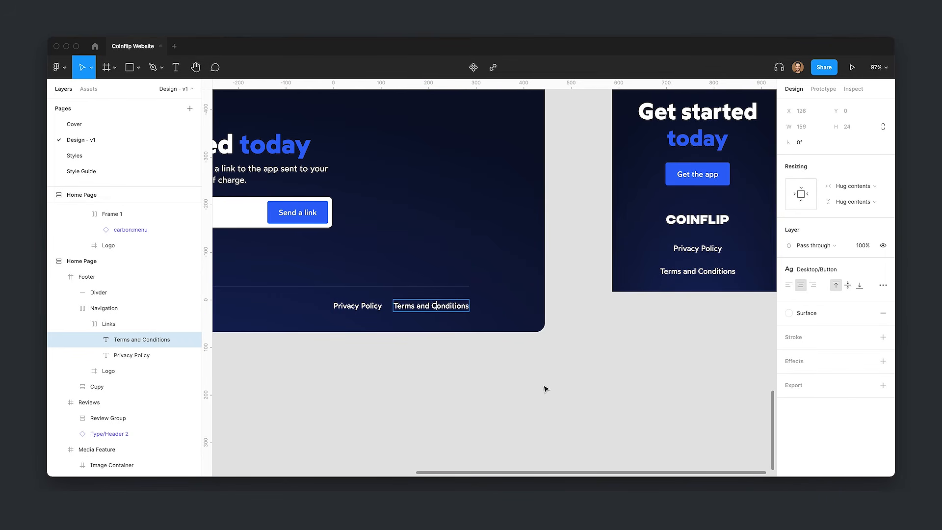
{"action": "left_click", "coordinate": [545, 386]}
Step: Copy the desktop footer's divider into the mobile footer Navigation above the logo and set its width to Fill container
{"action": "scroll", "coordinate": [553, 356], "scroll_direction": "down", "scroll_amount": 5}
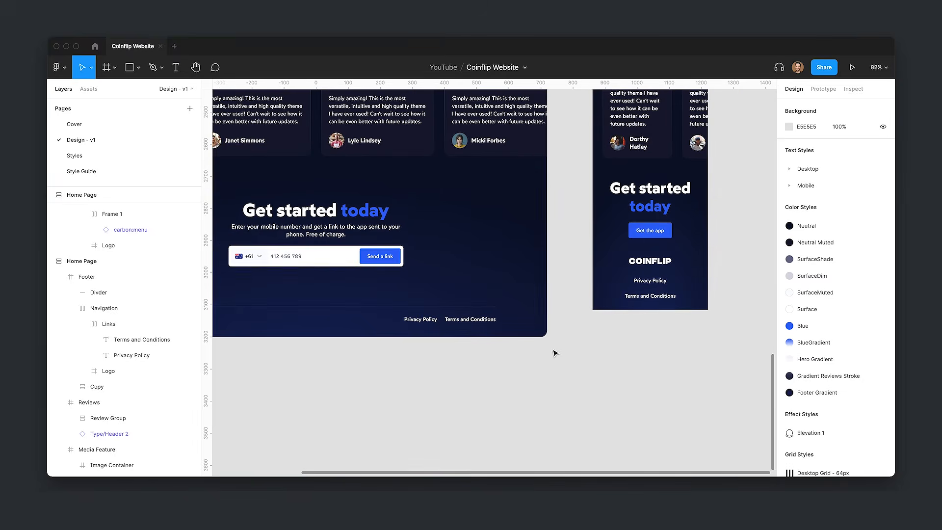
{"action": "scroll", "coordinate": [479, 340], "scroll_direction": "left", "scroll_amount": 5}
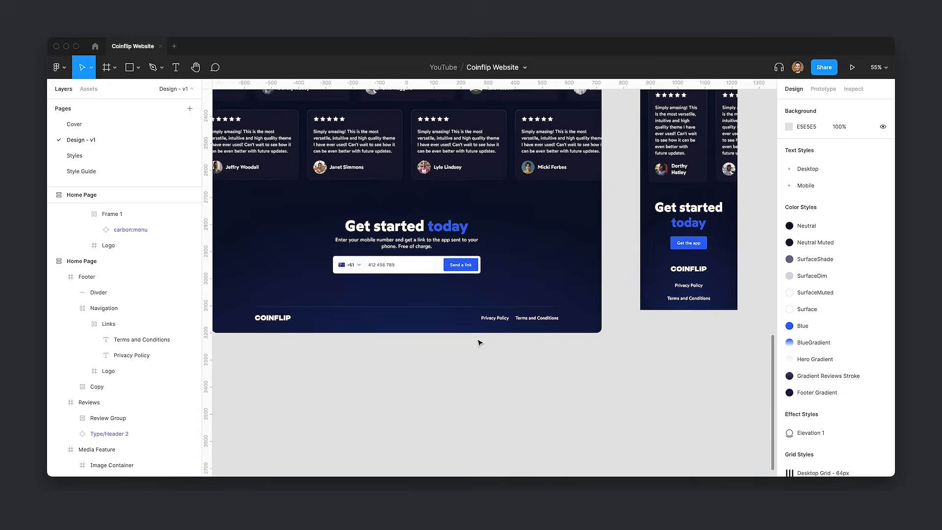
{"action": "left_click", "coordinate": [425, 308]}
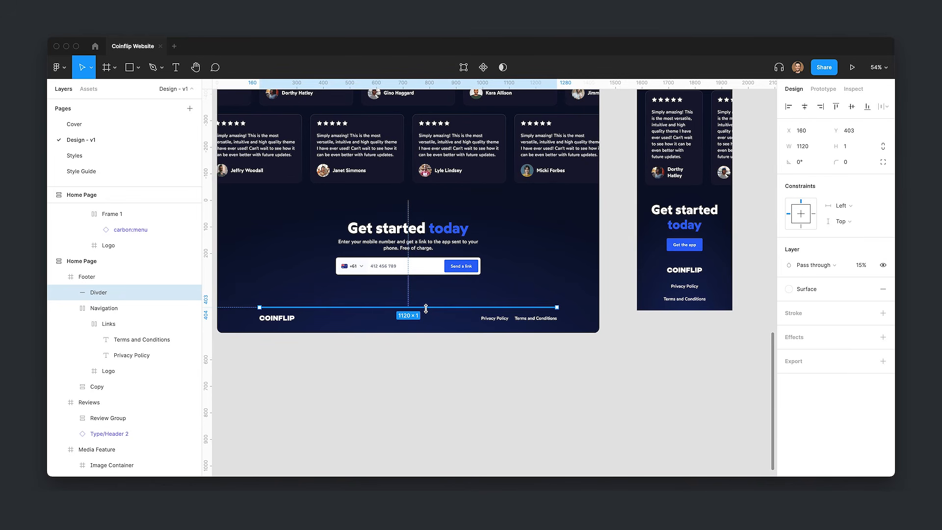
{"action": "left_click", "coordinate": [689, 301]}
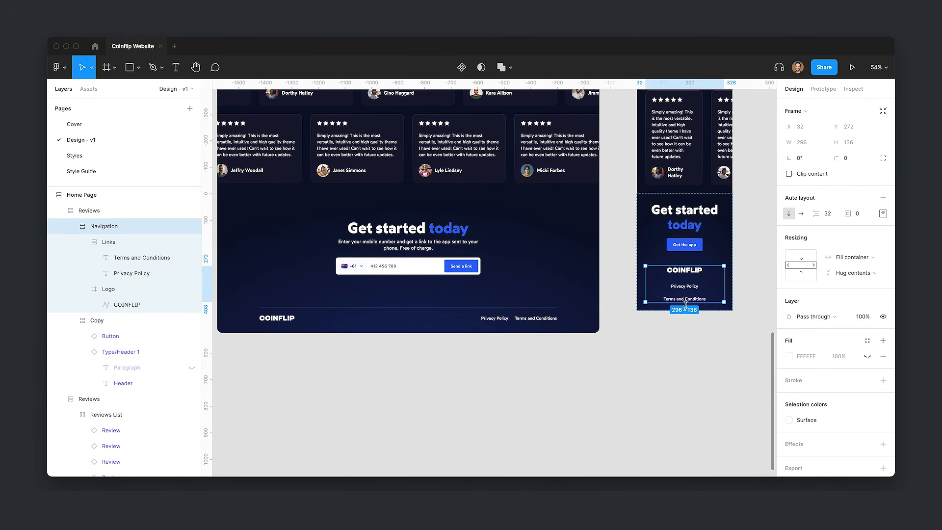
{"action": "key", "text": "super+v"}
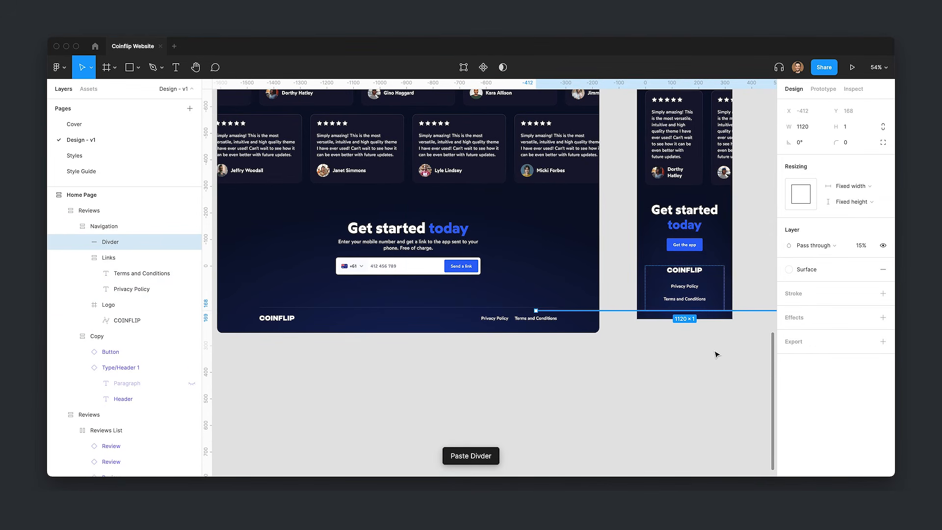
{"action": "key", "text": "alt+super+bracketleft"}
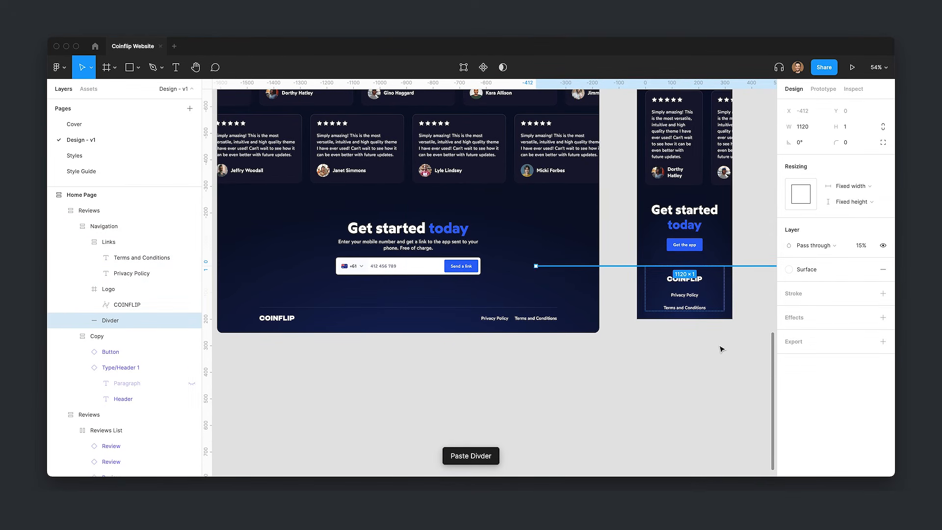
{"action": "left_click", "coordinate": [852, 186]}
{"action": "left_click", "coordinate": [848, 195]}
{"action": "left_click", "coordinate": [724, 368]}
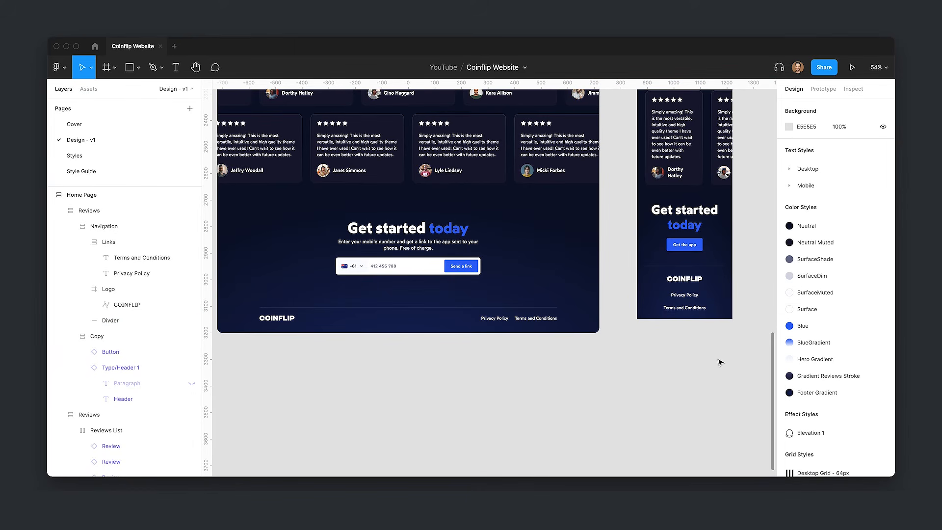
Step: Collapse all layers of both Home Page frames and show the page's prototype settings
{"action": "left_click_drag", "start_coordinate": [772, 352], "coordinate": [789, 92]}
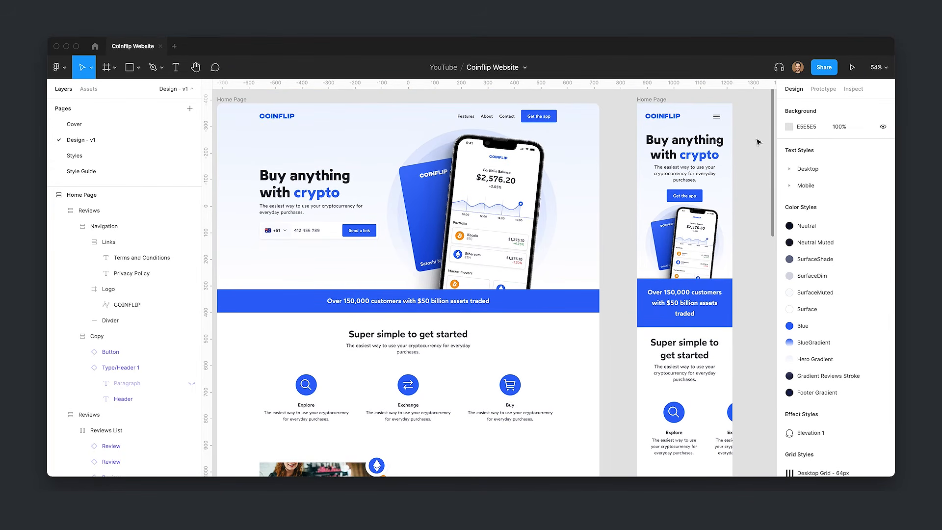
{"action": "left_click_drag", "start_coordinate": [275, 145], "coordinate": [290, 146]}
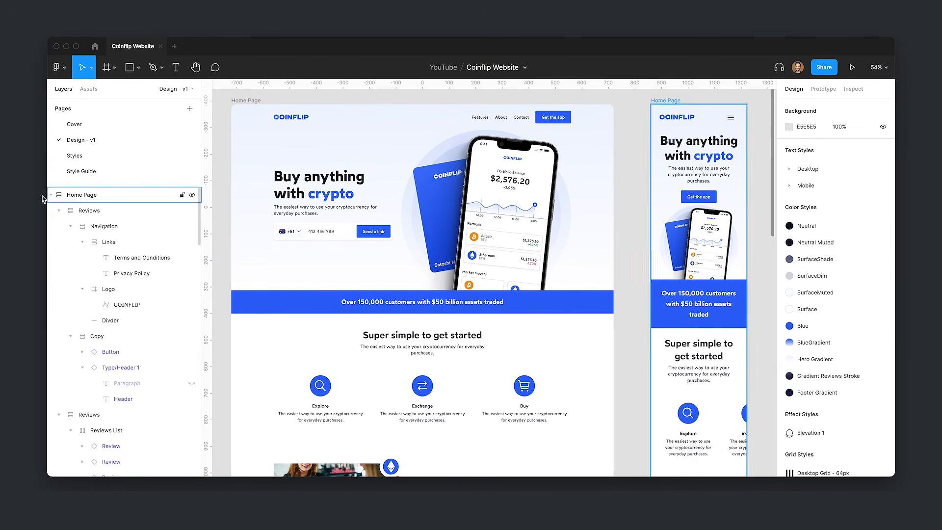
{"action": "key", "text": "ctrl+a"}
{"action": "key", "text": "alt+l"}
{"action": "left_click", "coordinate": [221, 146]}
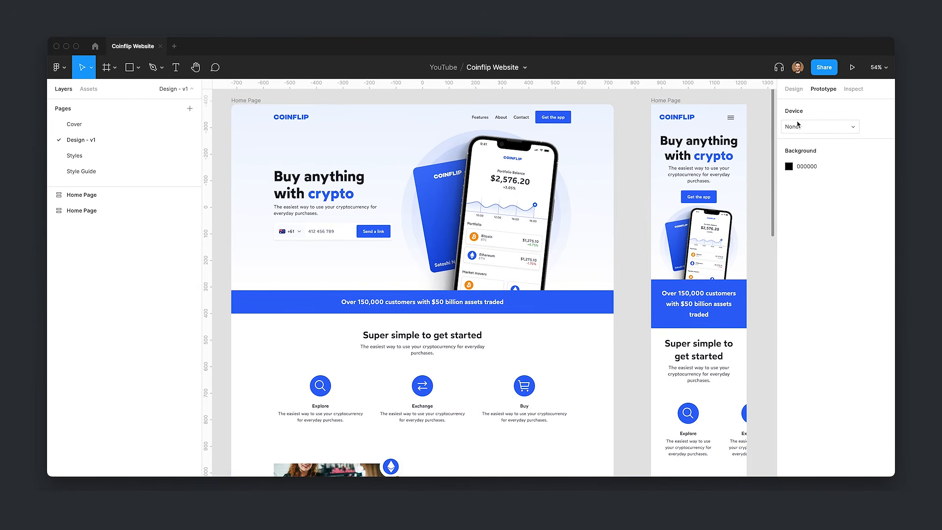
Step: Rename the page as "Design - v1 - Desktop" and cut the mobile Home Page frame from it
{"action": "double_click", "coordinate": [119, 142]}
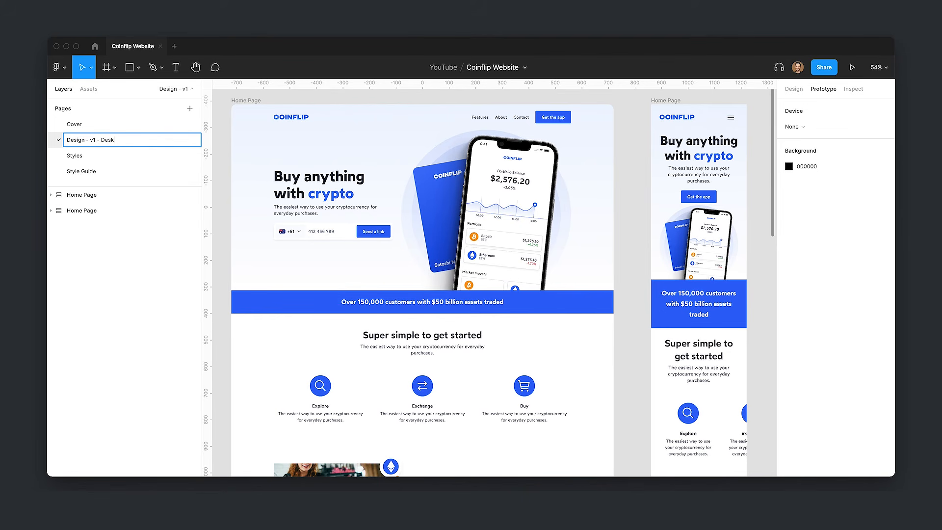
{"action": "key", "text": "Return"}
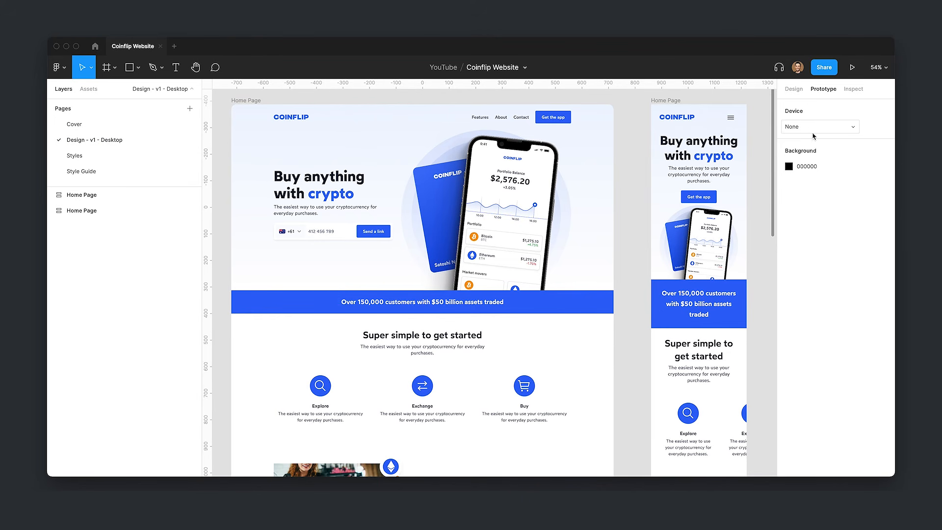
{"action": "left_click", "coordinate": [669, 101]}
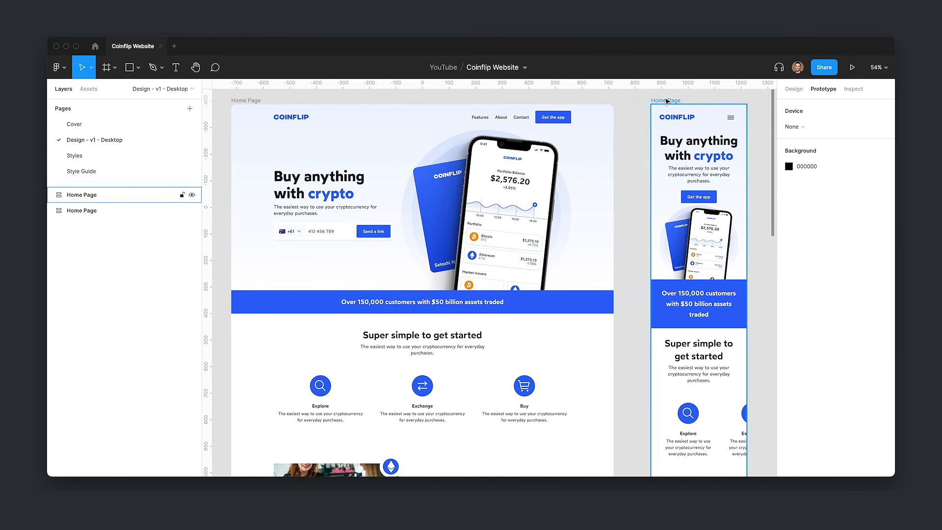
{"action": "key", "text": "Delete"}
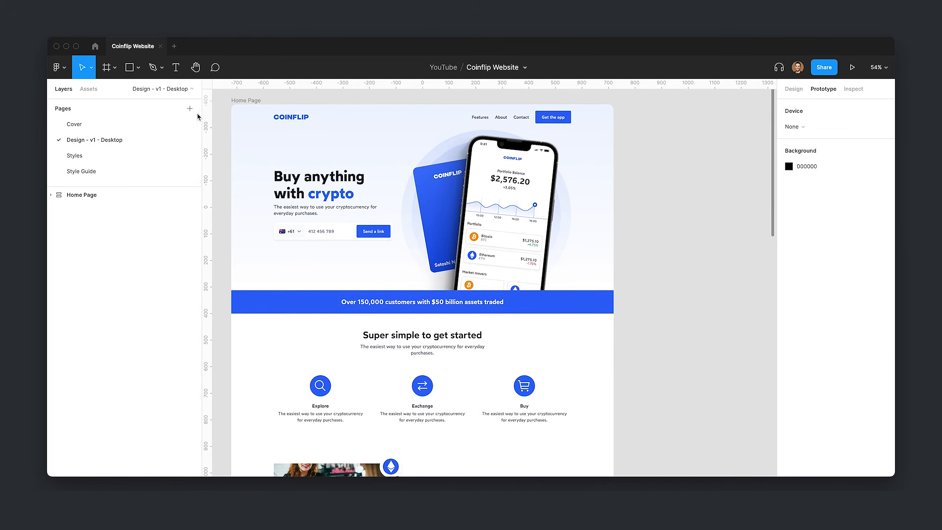
Step: Create a page named "Design - v2 - Mobile" and paste the mobile Home Page frame into it
{"action": "left_click", "coordinate": [189, 108]}
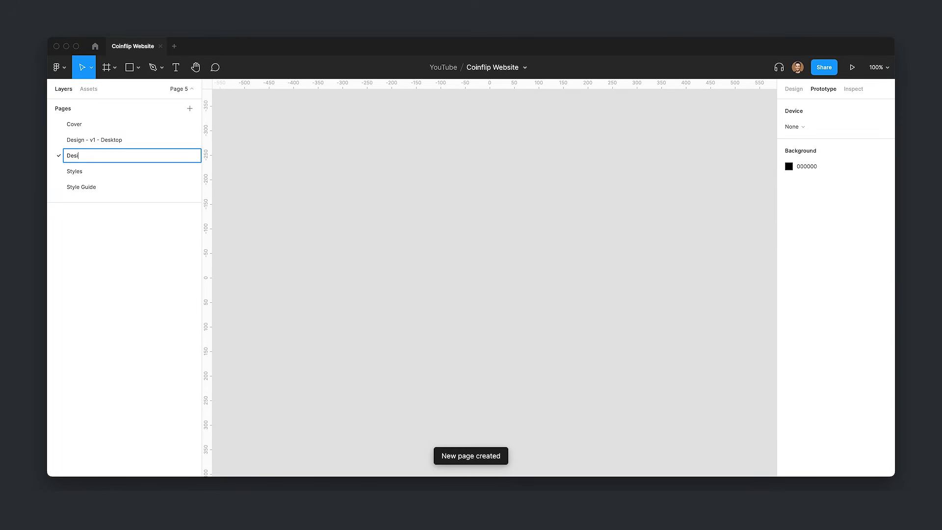
{"action": "type", "text": "Design - v2 - Mobile"}
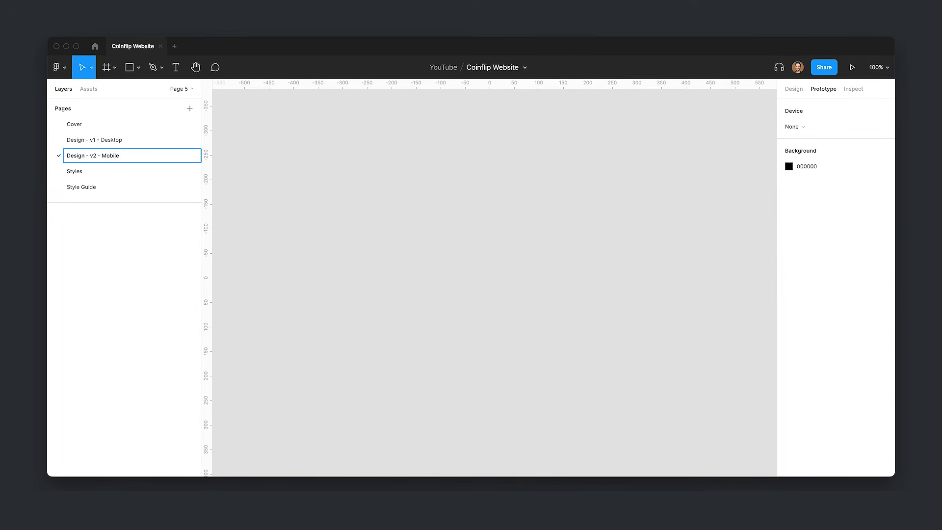
{"action": "key", "text": "Return"}
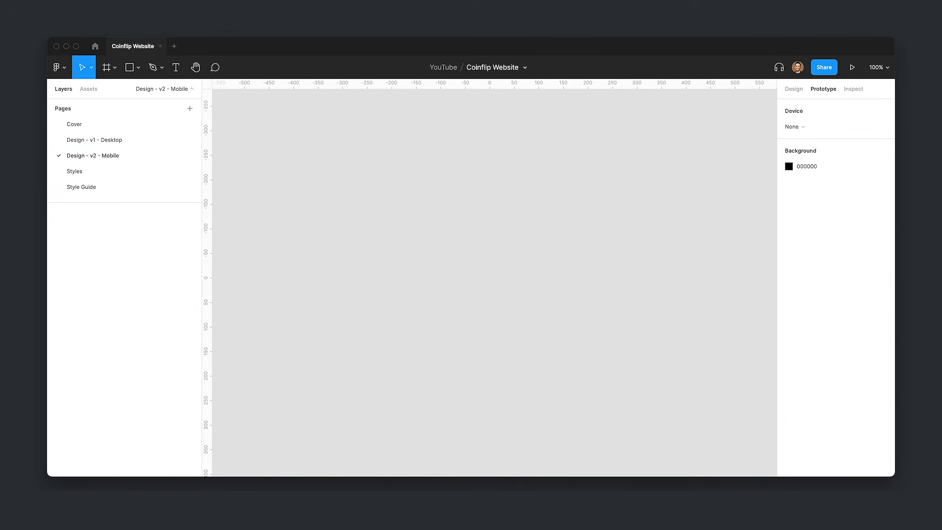
{"action": "key", "text": "super+v"}
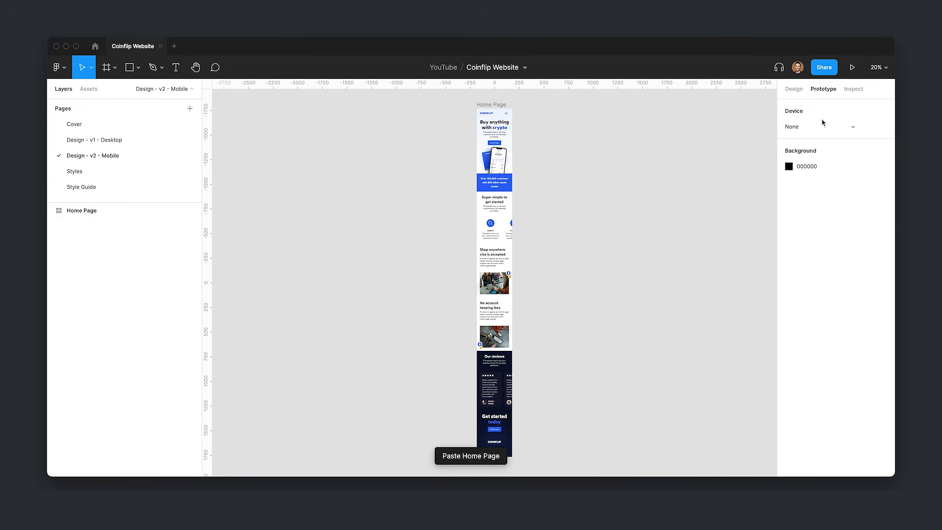
Step: Set the mobile page's prototype device to Android Large and select the Home Page frame
{"action": "left_click", "coordinate": [823, 125]}
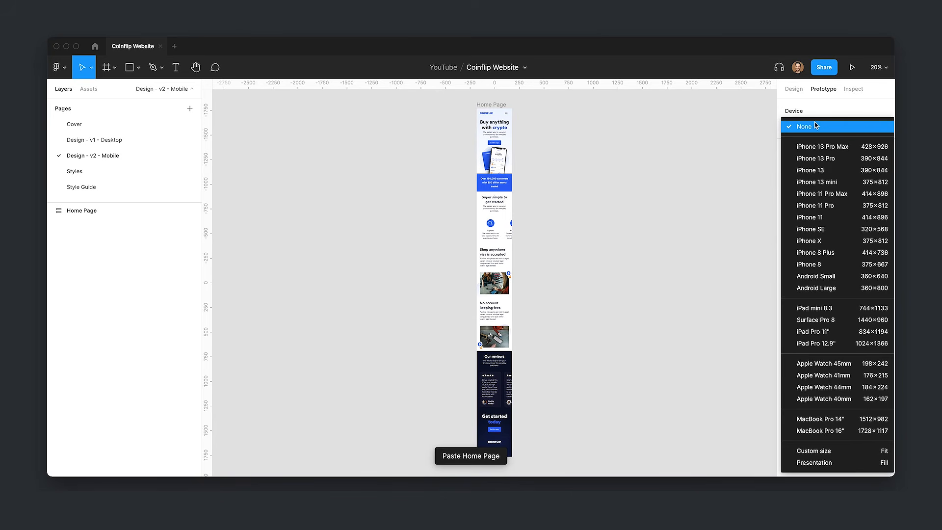
{"action": "left_click", "coordinate": [824, 287]}
{"action": "left_click", "coordinate": [491, 150]}
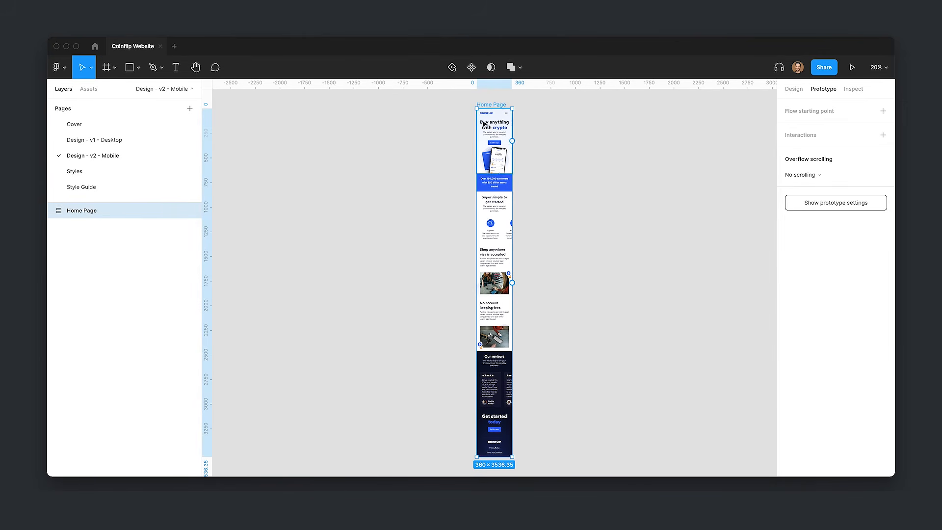
Step: Set the mobile page's prototype device model to Grey
{"action": "left_click", "coordinate": [786, 89]}
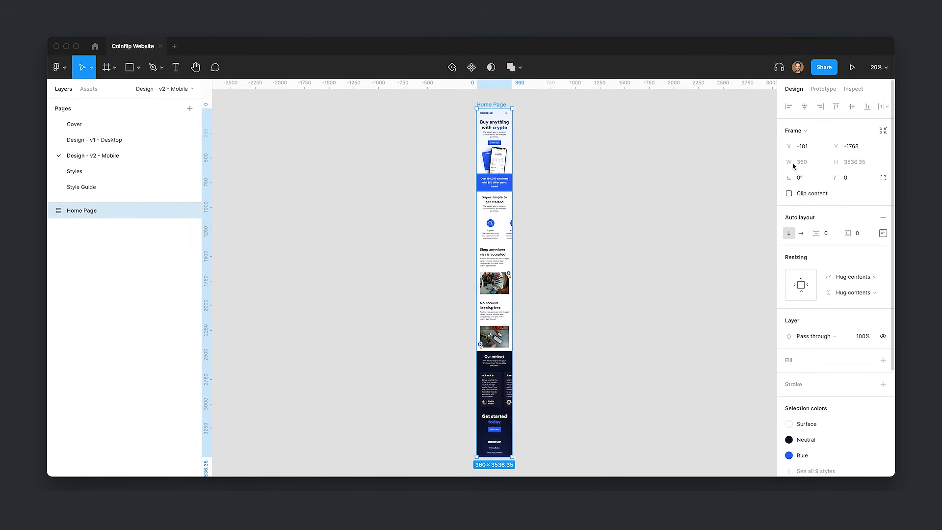
{"action": "left_click", "coordinate": [822, 89]}
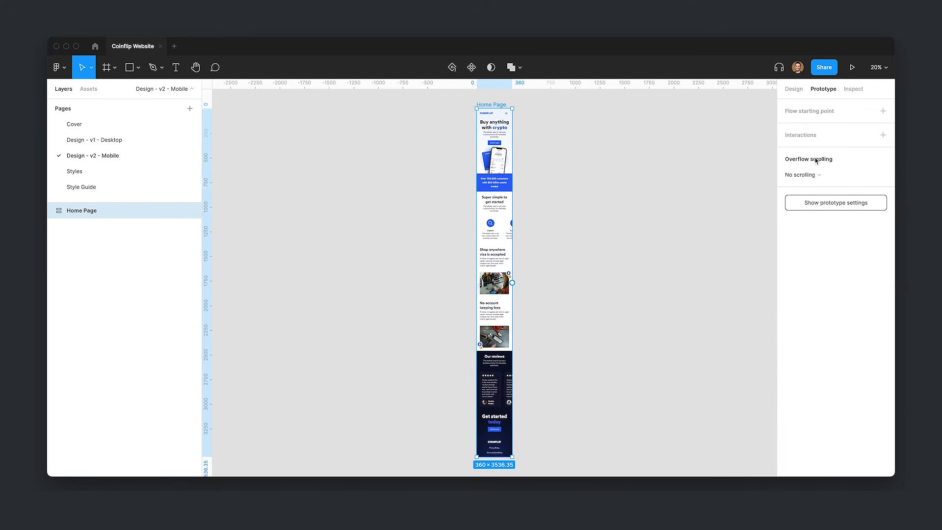
{"action": "left_click", "coordinate": [696, 132]}
{"action": "left_click", "coordinate": [793, 153]}
{"action": "left_click", "coordinate": [798, 161]}
{"action": "scroll", "coordinate": [540, 229], "scroll_direction": "up", "scroll_amount": 2}
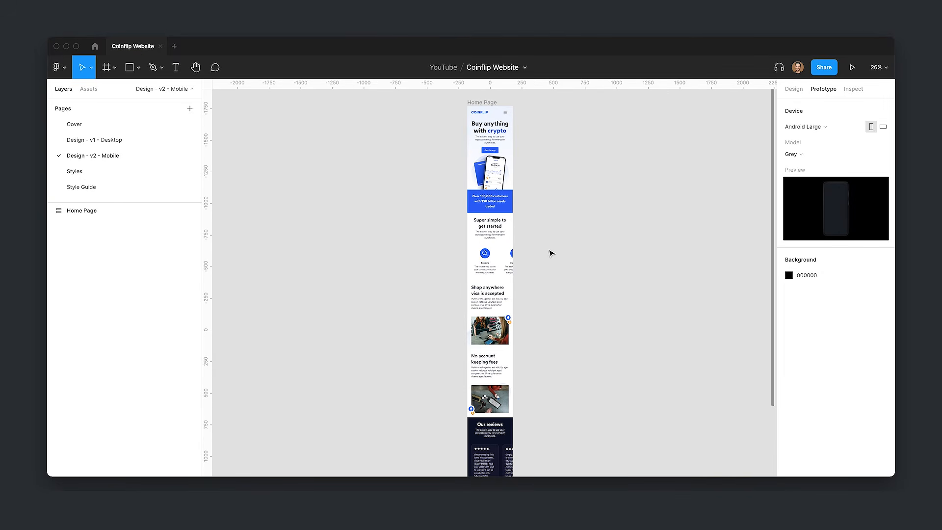
Step: Draw a 307 × 307 rectangle beside the Home Page frame and fill it with the SurfaceMuted color style
{"action": "key", "text": "r"}
{"action": "left_click_drag", "start_coordinate": [562, 192], "coordinate": [601, 231]}
{"action": "left_click", "coordinate": [793, 89]}
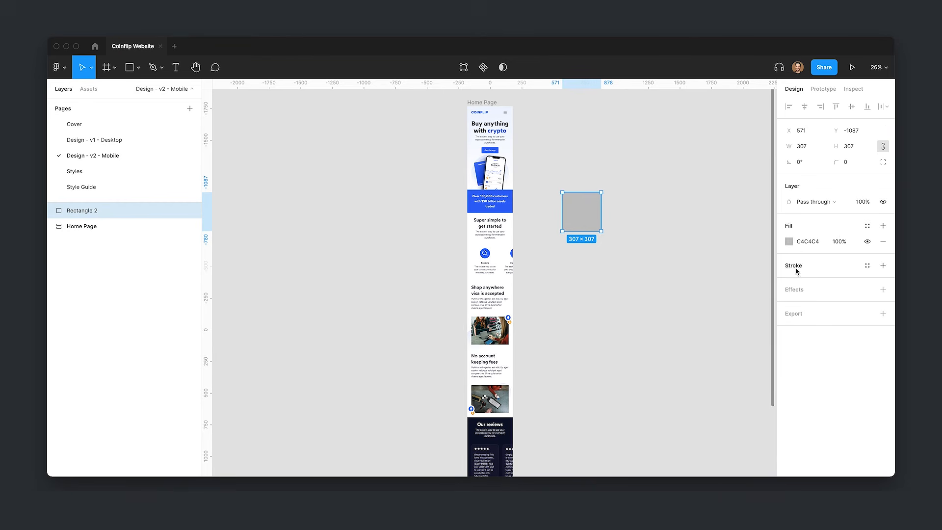
{"action": "left_click", "coordinate": [867, 226]}
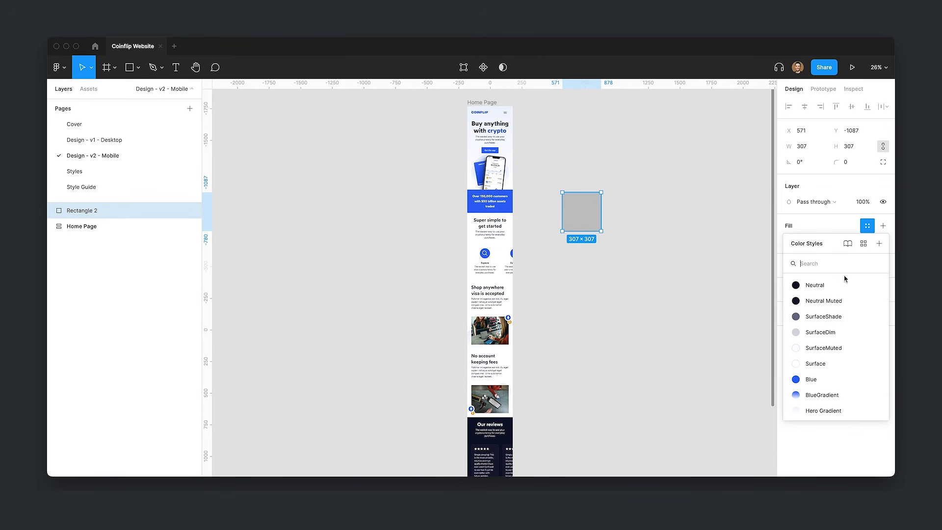
{"action": "left_click", "coordinate": [827, 349]}
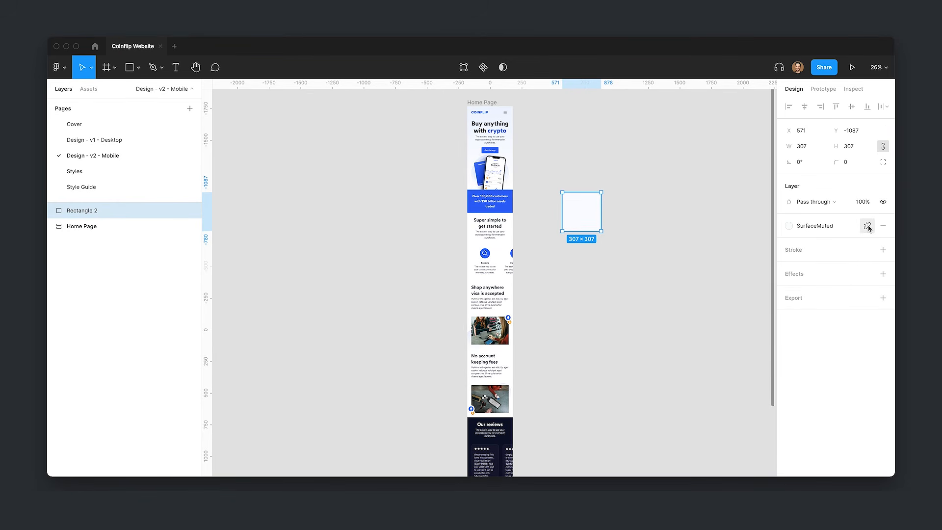
Step: Detach the rectangle's color style to copy the hex value FAFCFF, and delete the rectangle
{"action": "left_click", "coordinate": [867, 226]}
{"action": "left_click", "coordinate": [620, 234]}
{"action": "left_click", "coordinate": [582, 211]}
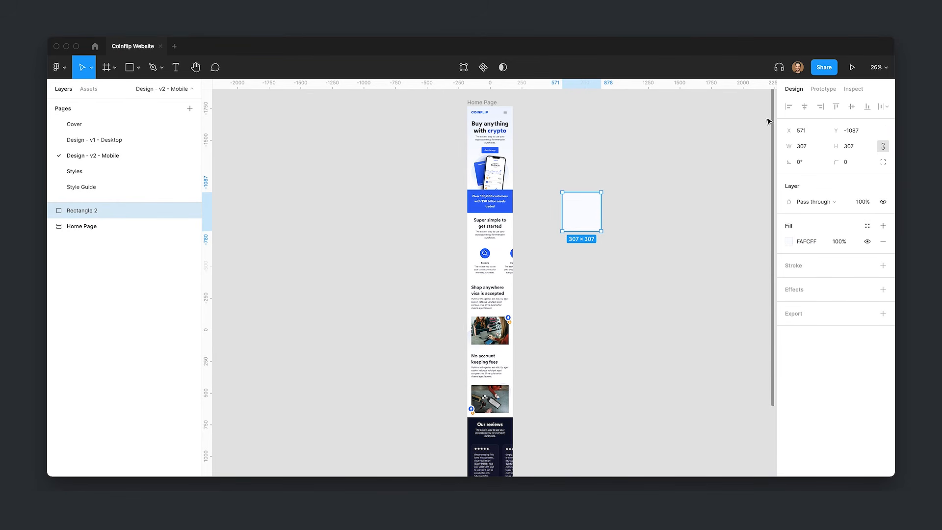
{"action": "key", "text": "Delete"}
Step: Set the prototype background to FAFCFF and start the preview of the Home Page frame
{"action": "left_click", "coordinate": [823, 89]}
{"action": "left_click", "coordinate": [812, 275]}
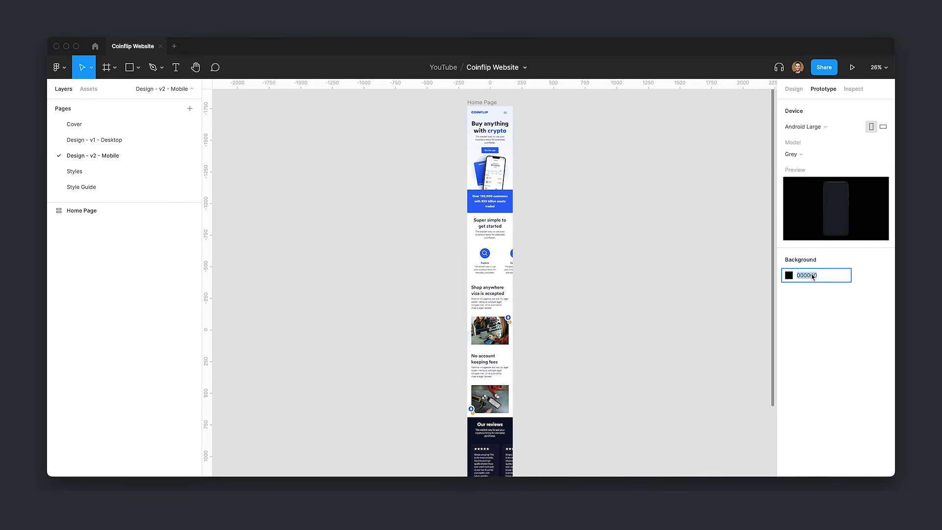
{"action": "left_click", "coordinate": [475, 102]}
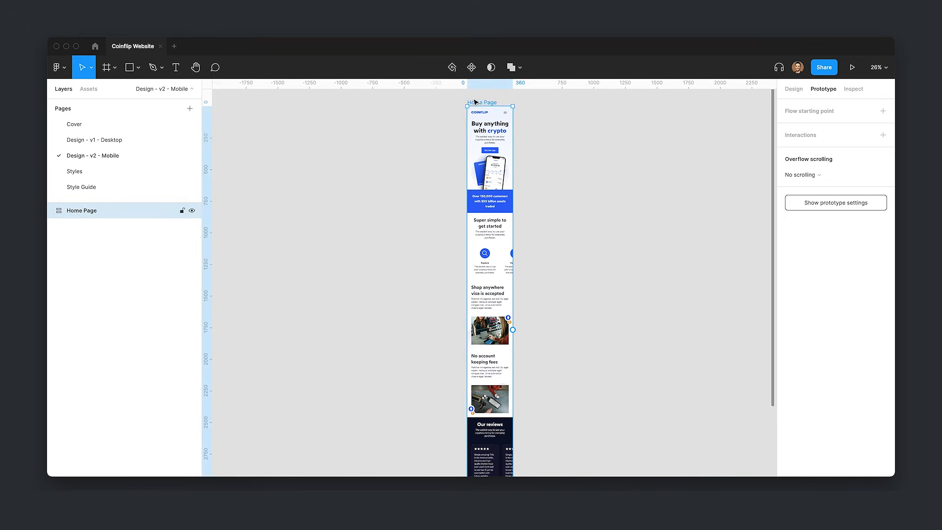
{"action": "scroll", "coordinate": [474, 102], "scroll_direction": "up", "scroll_amount": 3}
{"action": "left_click", "coordinate": [852, 67]}
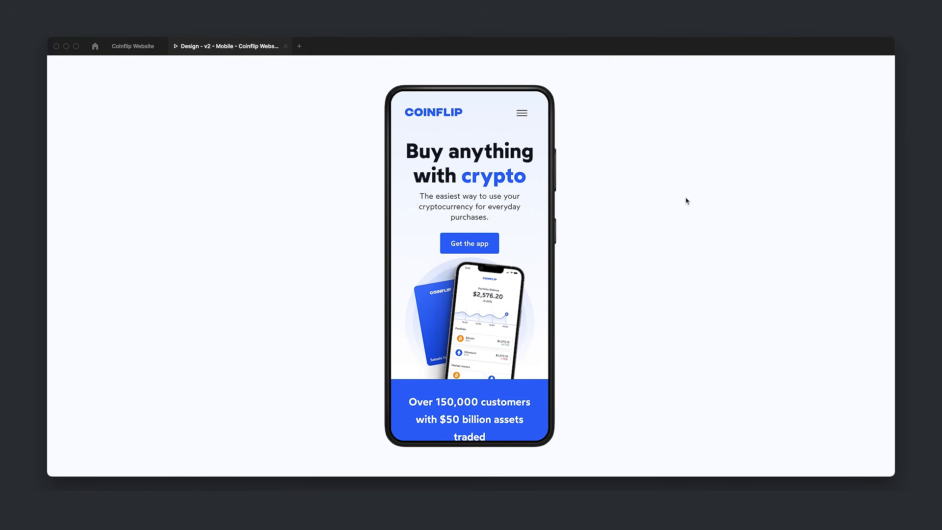
Step: Check the preview's vertical scrolling and the horizontal swiping of the icon row under "Super simple to get started"
{"action": "scroll", "coordinate": [492, 339], "scroll_direction": "down", "scroll_amount": 7}
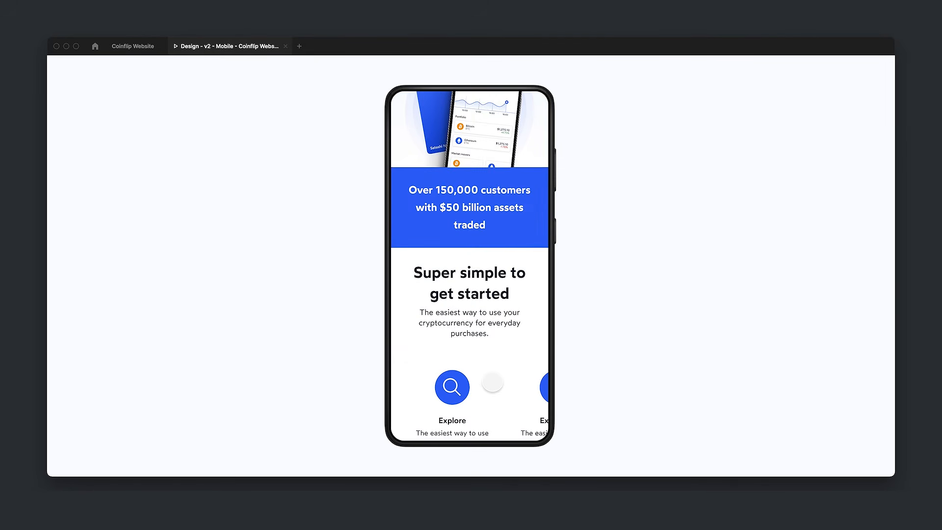
{"action": "left_click_drag", "start_coordinate": [508, 310], "coordinate": [395, 304]}
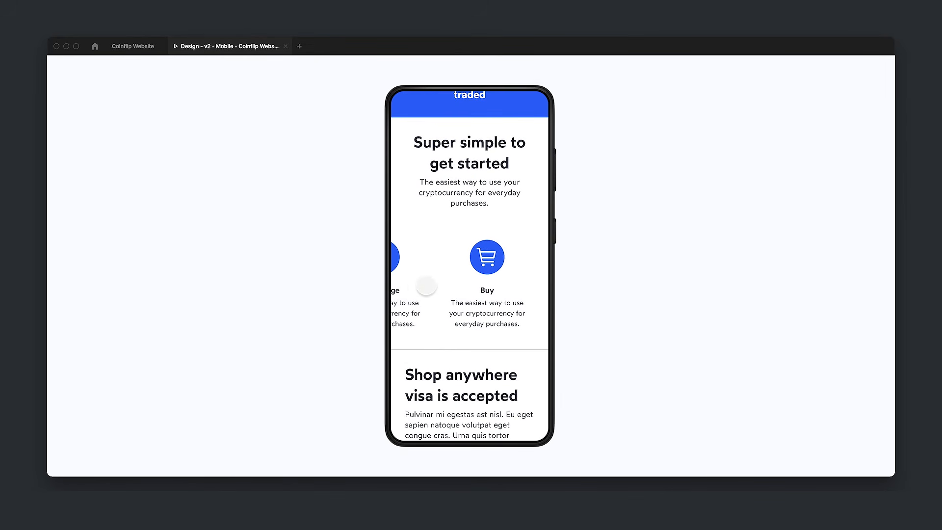
{"action": "left_click_drag", "start_coordinate": [485, 401], "coordinate": [462, 331]}
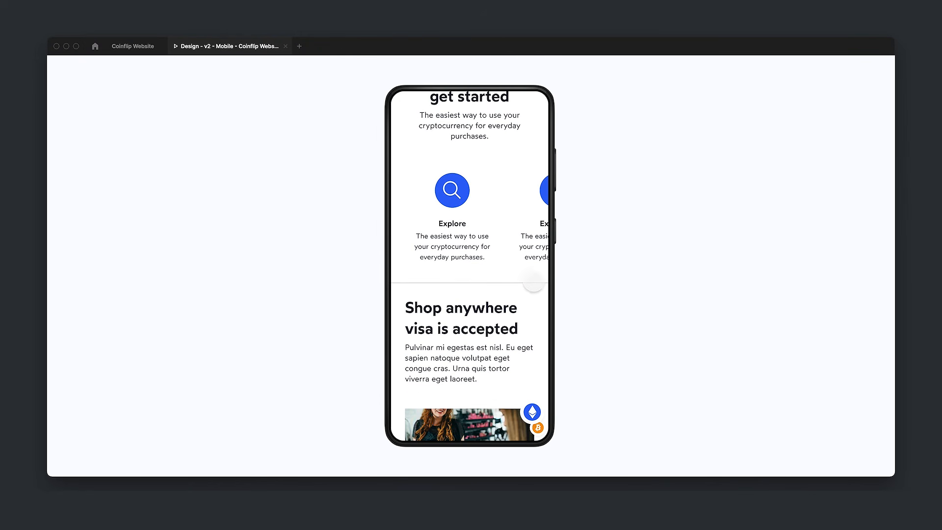
{"action": "scroll", "coordinate": [428, 298], "scroll_direction": "down", "scroll_amount": 2}
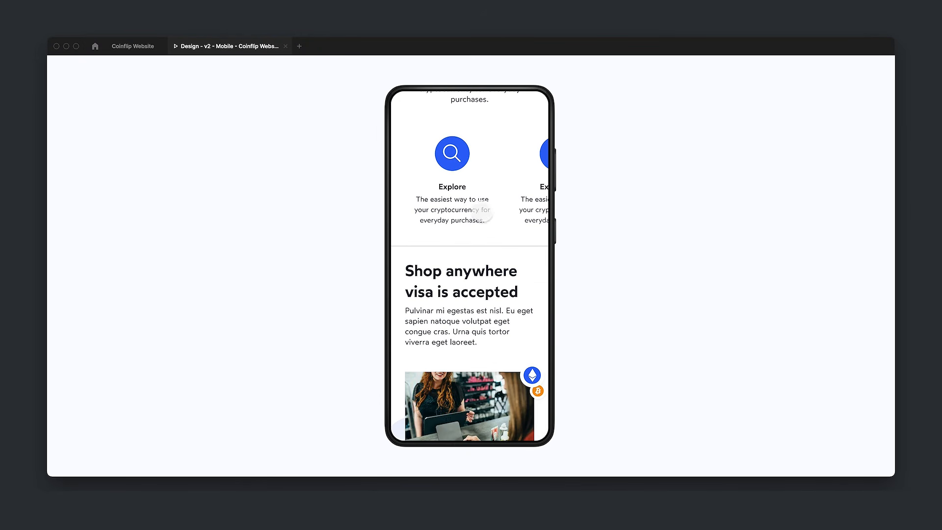
Step: Return to the Coinflip Website design file and fill the Home Page frame with the Surface color style
{"action": "left_click", "coordinate": [129, 49]}
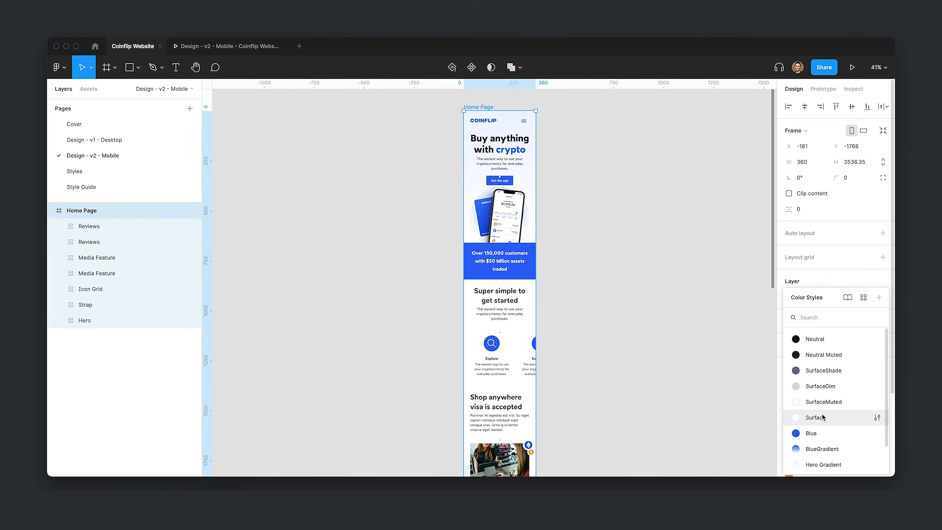
{"action": "key", "text": "Escape"}
{"action": "left_click", "coordinate": [685, 294]}
Step: Wrap the reviews and "Get started today" sections in one frame and fill it with the Neutral color style
{"action": "scroll", "coordinate": [685, 294], "scroll_direction": "down", "scroll_amount": 10}
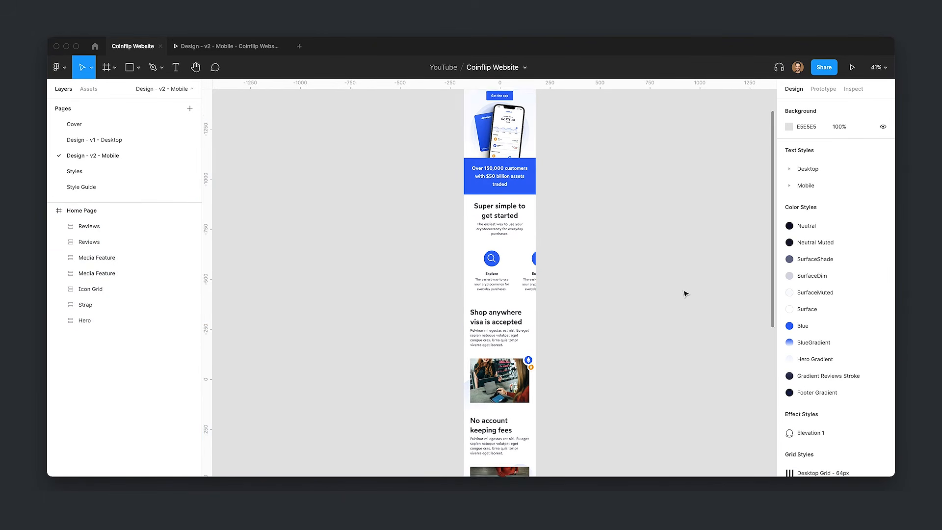
{"action": "left_click", "coordinate": [503, 408]}
{"action": "left_click", "coordinate": [499, 267], "text": "shift"}
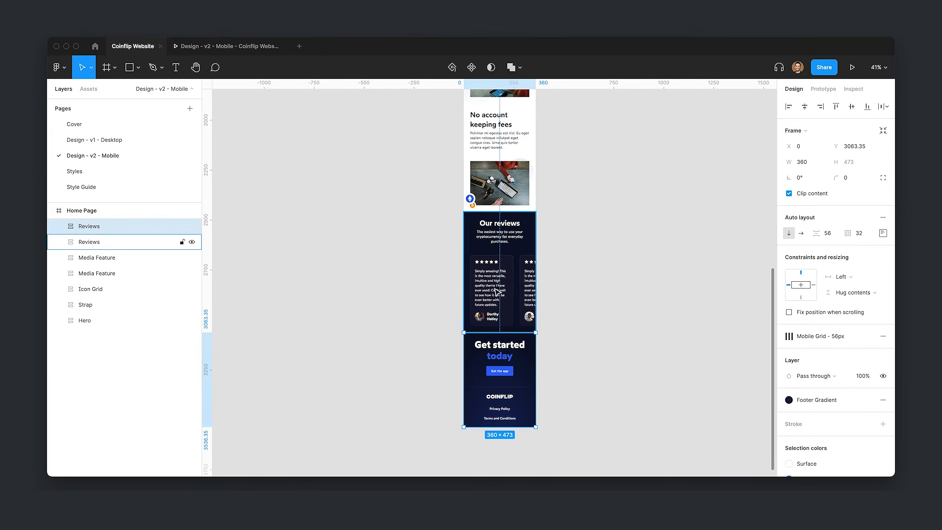
{"action": "key", "text": "super+alt+g"}
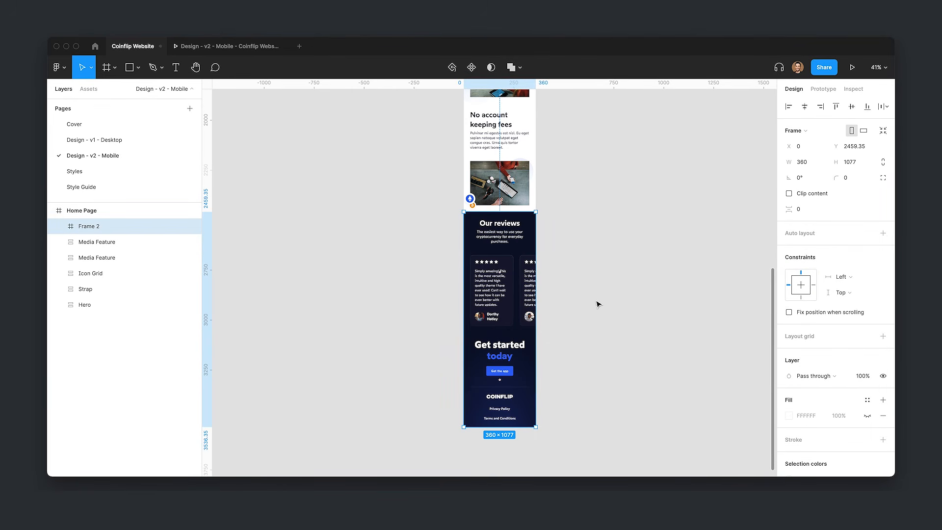
{"action": "left_click", "coordinate": [865, 399]}
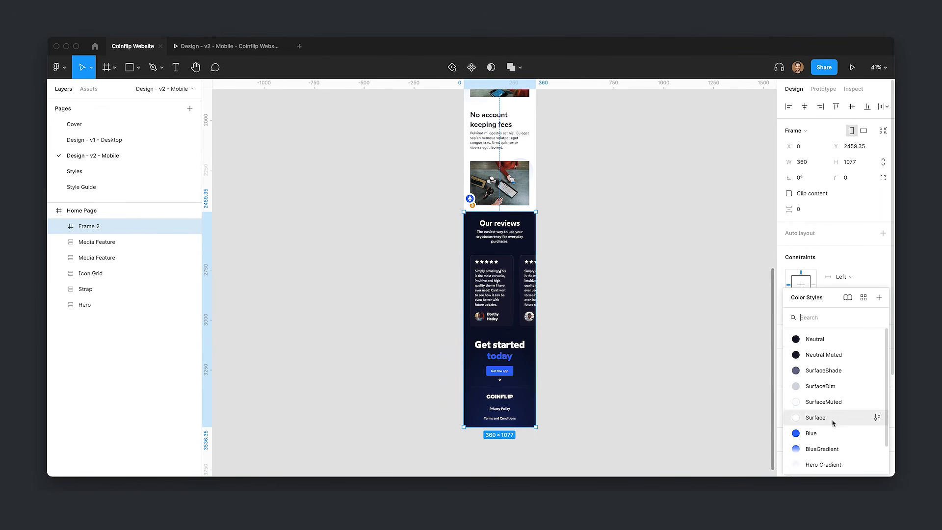
{"action": "left_click", "coordinate": [815, 339]}
{"action": "left_click", "coordinate": [615, 347]}
Step: Switch to the prototype preview and review the whole mobile page down to the footer and back up
{"action": "key", "text": "ctrl+Tab"}
{"action": "scroll", "coordinate": [510, 433], "scroll_direction": "down", "scroll_amount": 15}
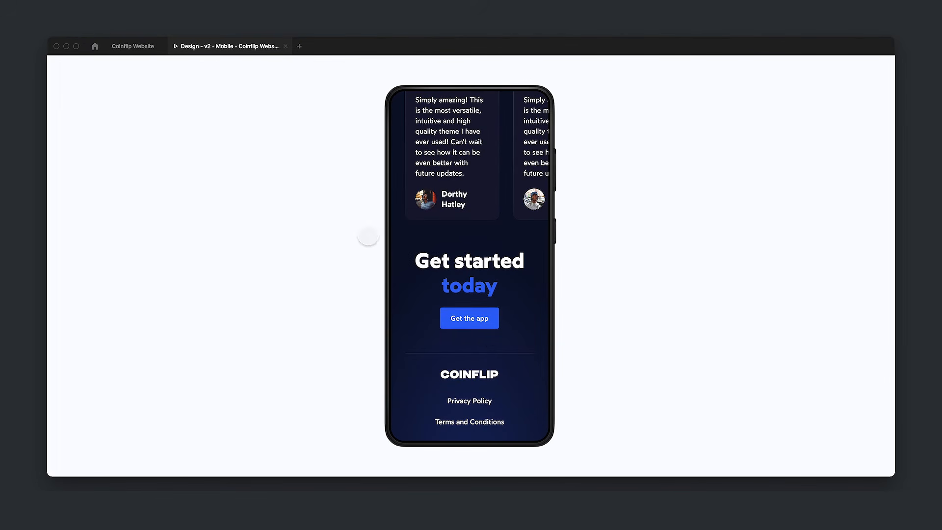
{"action": "scroll", "coordinate": [523, 328], "scroll_direction": "up", "scroll_amount": 12}
{"action": "scroll", "coordinate": [485, 100], "scroll_direction": "up", "scroll_amount": 10}
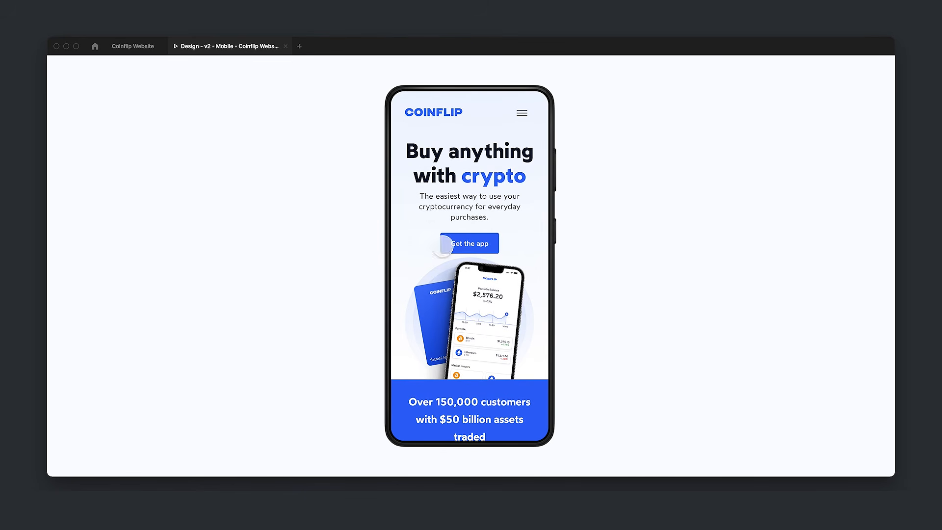
Step: Return to the design file and set the bottom padding of the Hero section's Copy frame to 24
{"action": "key", "text": "ctrl+Tab"}
{"action": "scroll", "coordinate": [561, 147], "scroll_direction": "up", "scroll_amount": 10}
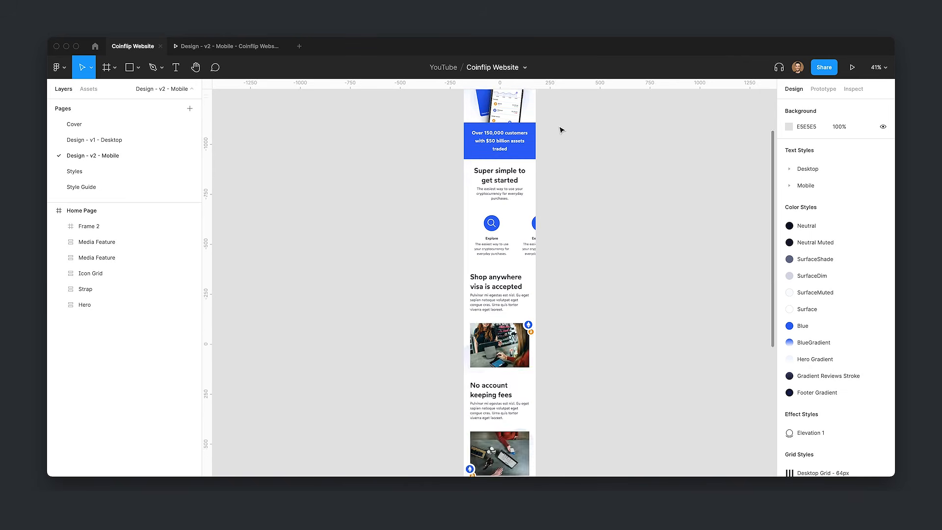
{"action": "double_click", "coordinate": [501, 191]}
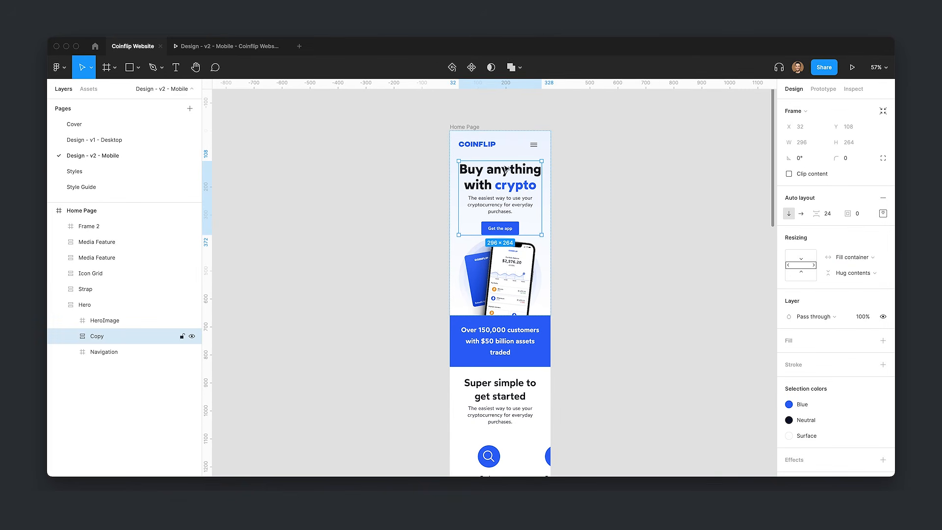
{"action": "left_click", "coordinate": [883, 213]}
{"action": "left_click", "coordinate": [849, 278]}
{"action": "type", "text": "24"}
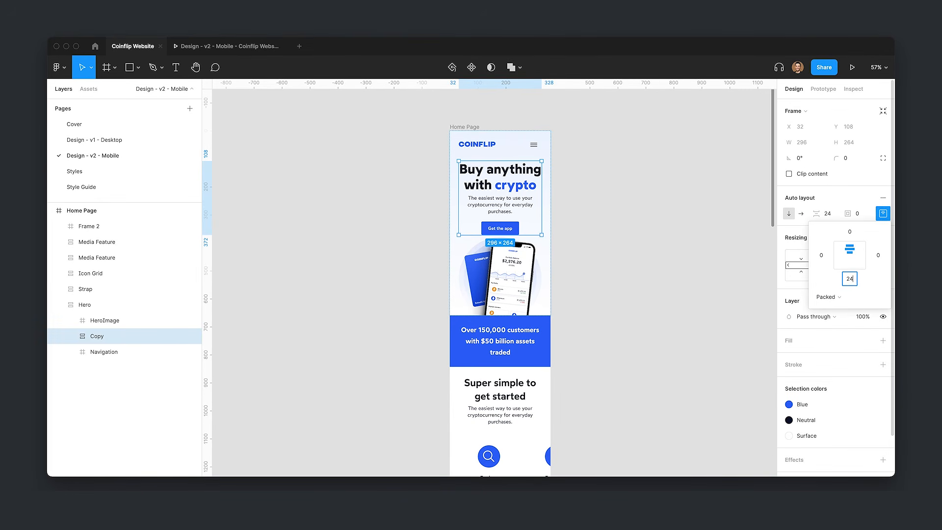
{"action": "key", "text": "Return"}
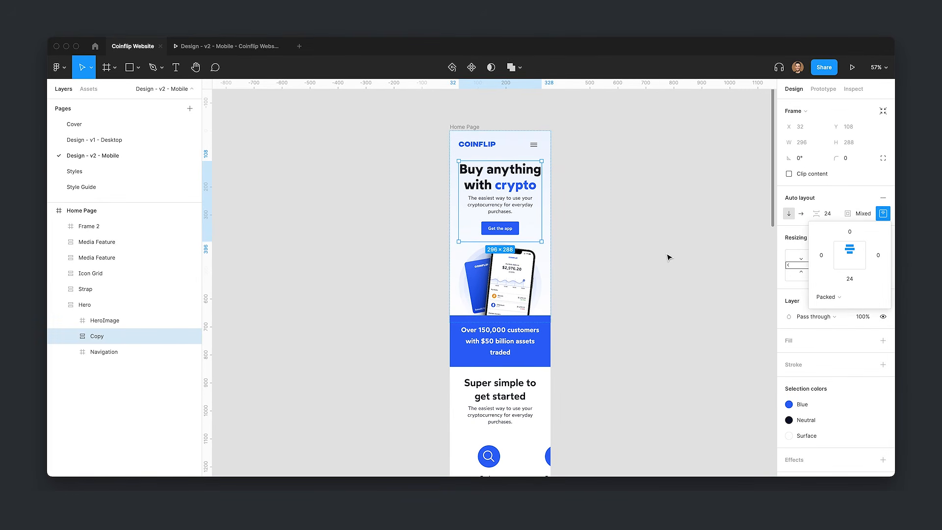
{"action": "key", "text": "Escape"}
{"action": "key", "text": "Escape"}
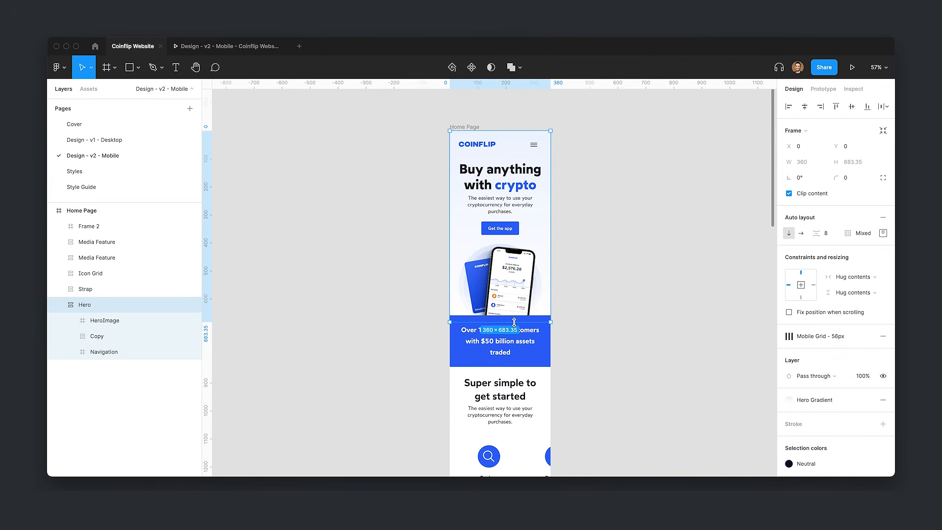
Step: Apply auto layout to the Home Page frame
{"action": "left_click", "coordinate": [151, 211]}
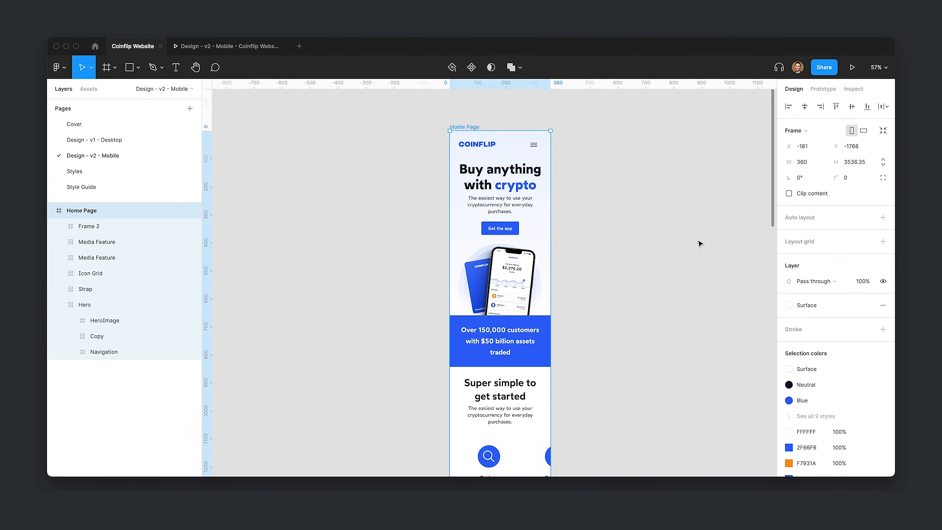
{"action": "key", "text": "shift+a"}
{"action": "left_click", "coordinate": [147, 305]}
Step: Rename the frame holding the reviews and "Get started today" sections as "Wrapper"
{"action": "left_click", "coordinate": [148, 226]}
{"action": "key", "text": "super+r"}
{"action": "type", "text": "Wrapper"}
{"action": "key", "text": "Return"}
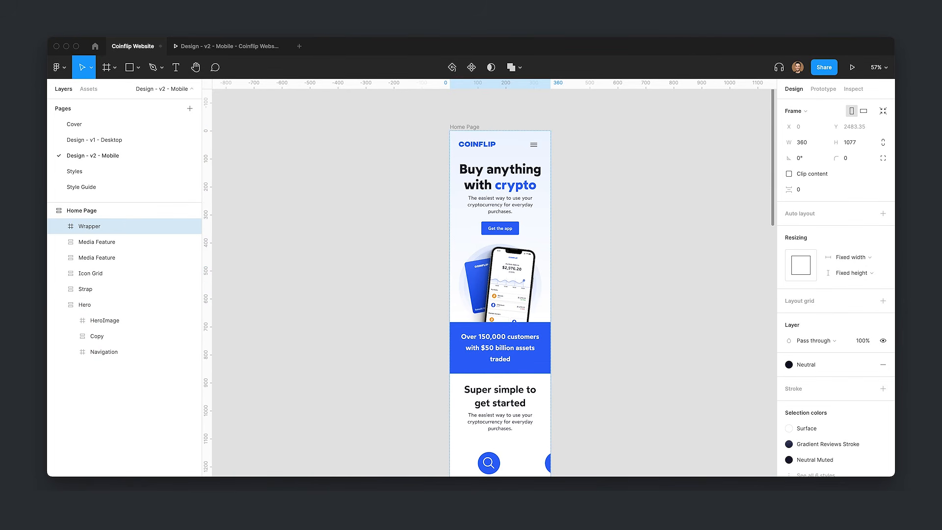
Step: Set the spacing between items in the Hero section's auto layout to 0
{"action": "left_click", "coordinate": [614, 224]}
{"action": "left_click", "coordinate": [499, 219]}
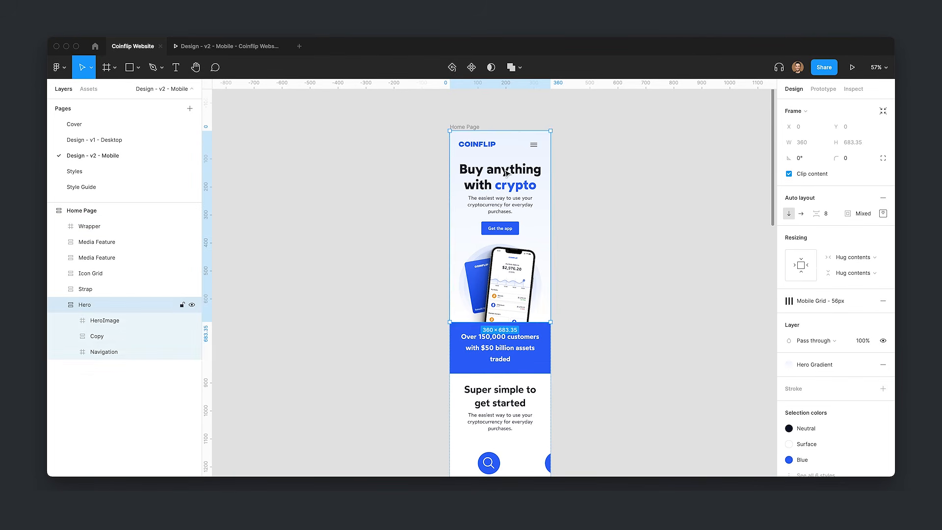
{"action": "left_click", "coordinate": [507, 174]}
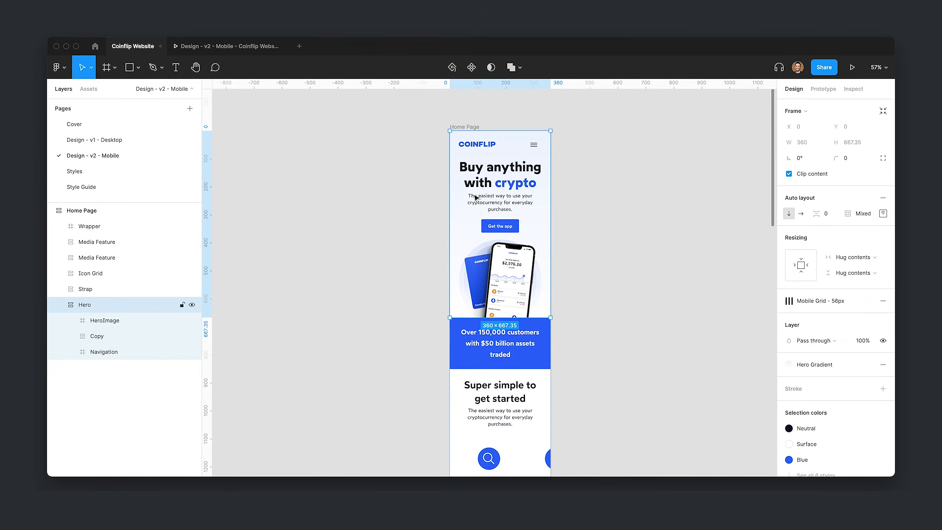
Step: Set the Copy frame's bottom padding to 32 and check the hero in the prototype preview
{"action": "left_click", "coordinate": [882, 214]}
{"action": "left_click", "coordinate": [852, 279]}
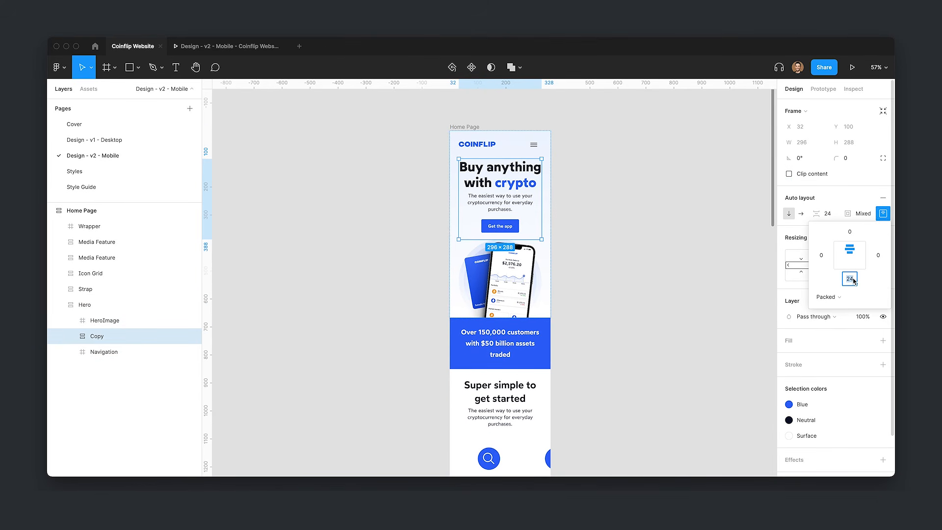
{"action": "type", "text": "32"}
{"action": "key", "text": "Return"}
{"action": "left_click", "coordinate": [684, 292]}
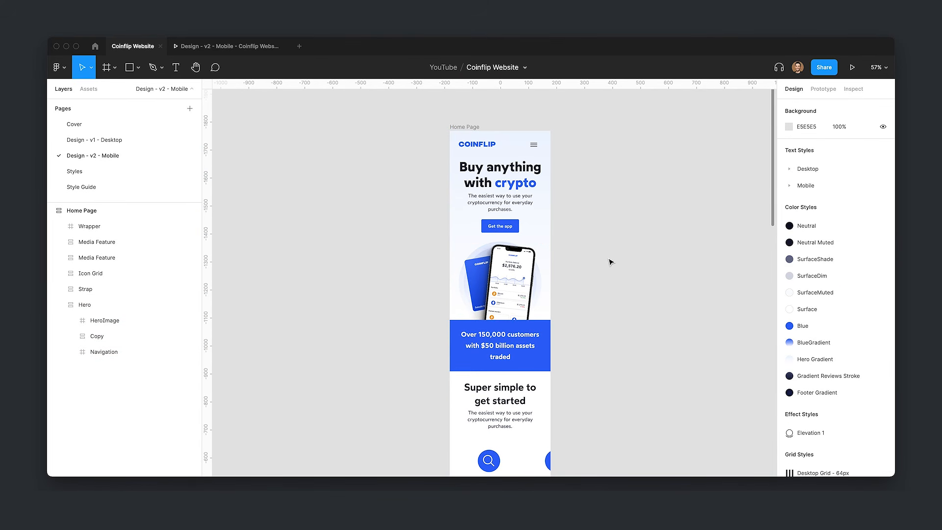
{"action": "key", "text": "super+alt+Return"}
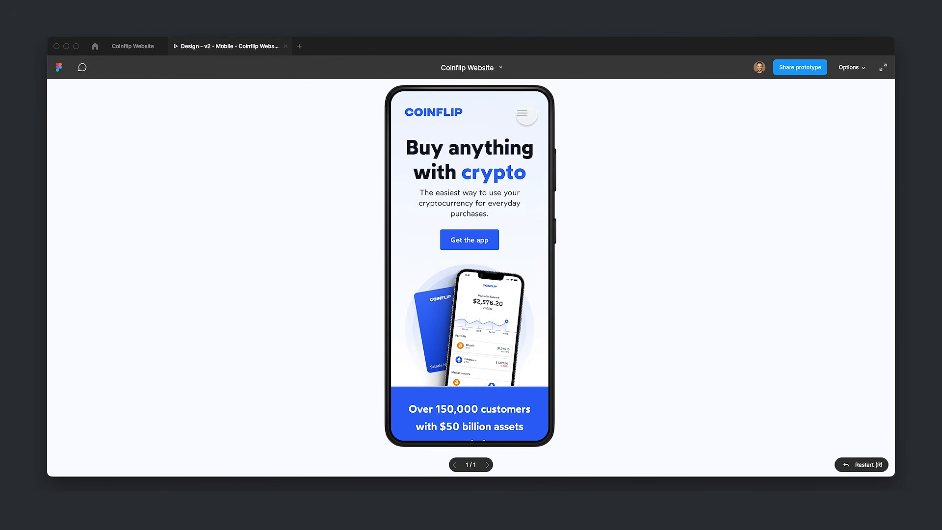
{"action": "key", "text": "ctrl+shift+Tab"}
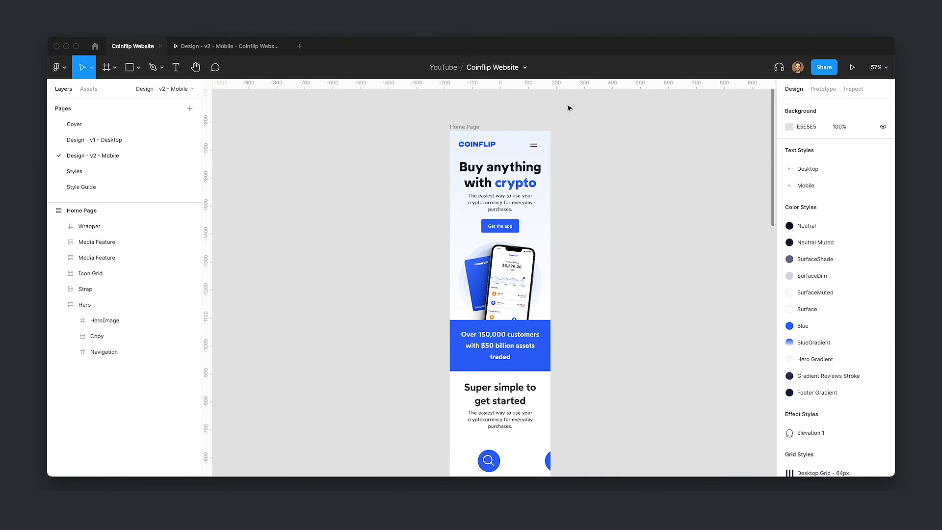
Step: Show the layout grids and move the navigation's menu icon frame right to X 256, aligning the icon with the last grid column's edge
{"action": "left_click", "coordinate": [529, 147]}
{"action": "scroll", "coordinate": [530, 147], "scroll_direction": "up", "scroll_amount": 5}
{"action": "left_click", "coordinate": [534, 150]}
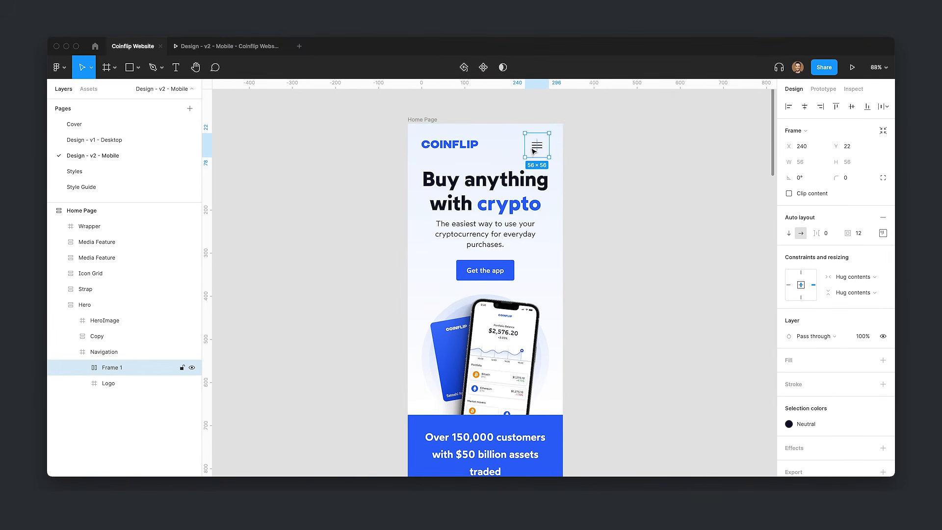
{"action": "key", "text": "ctrl+Tab"}
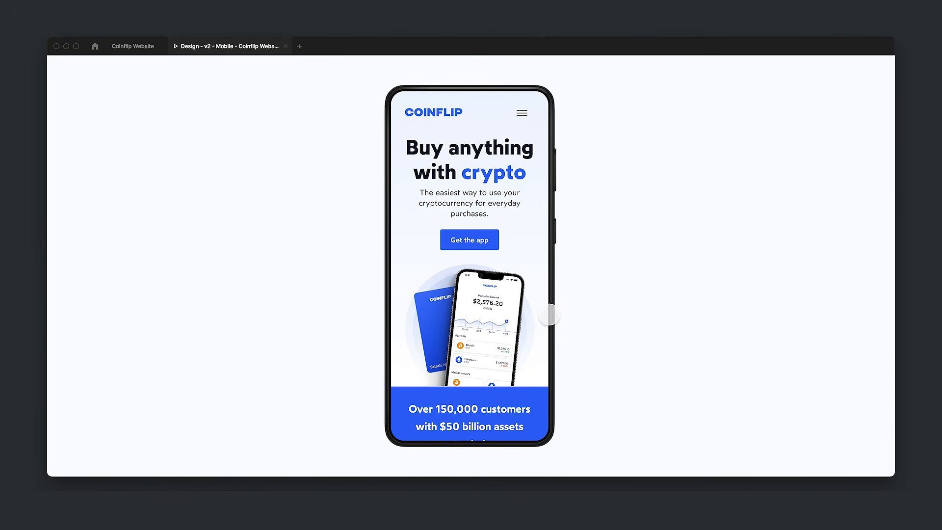
{"action": "key", "text": "ctrl+shift+Tab"}
{"action": "key", "text": "ctrl+g"}
{"action": "left_click", "coordinate": [567, 182]}
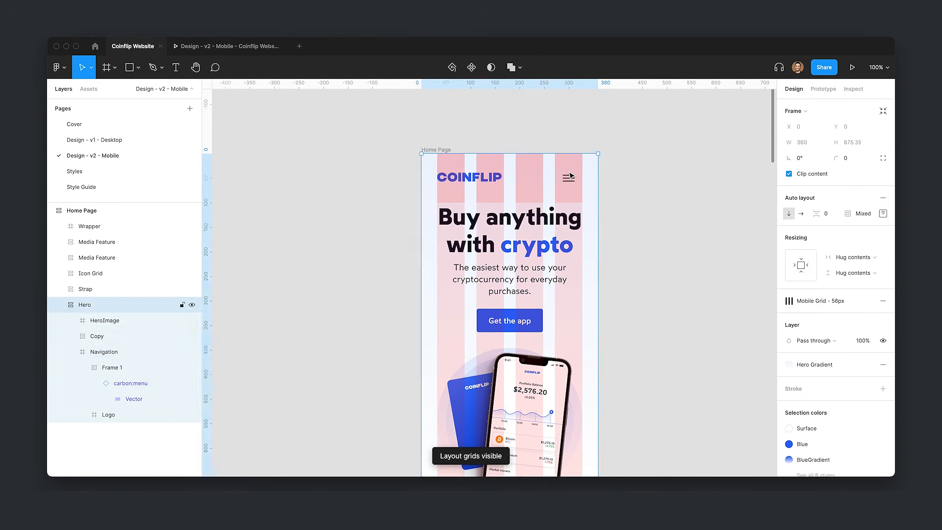
{"action": "double_click", "coordinate": [568, 184]}
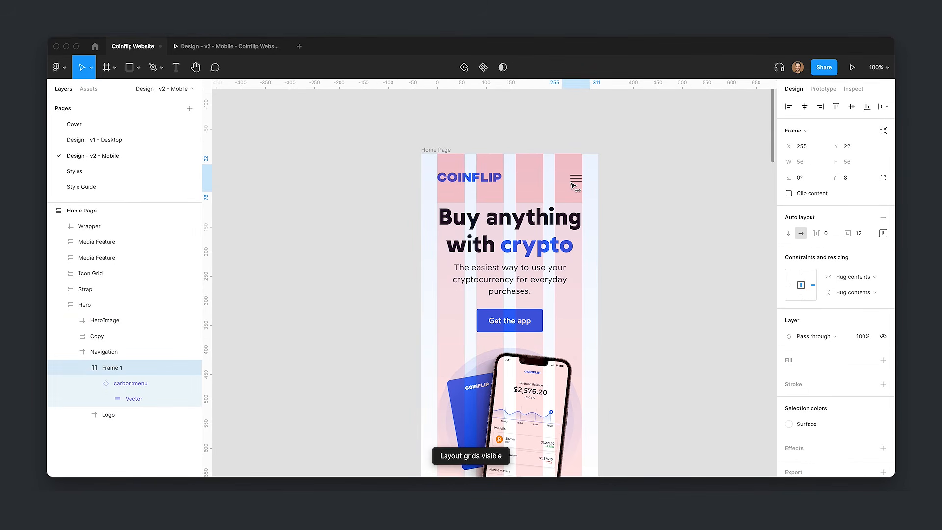
{"action": "left_click_drag", "start_coordinate": [572, 186], "coordinate": [571, 185]}
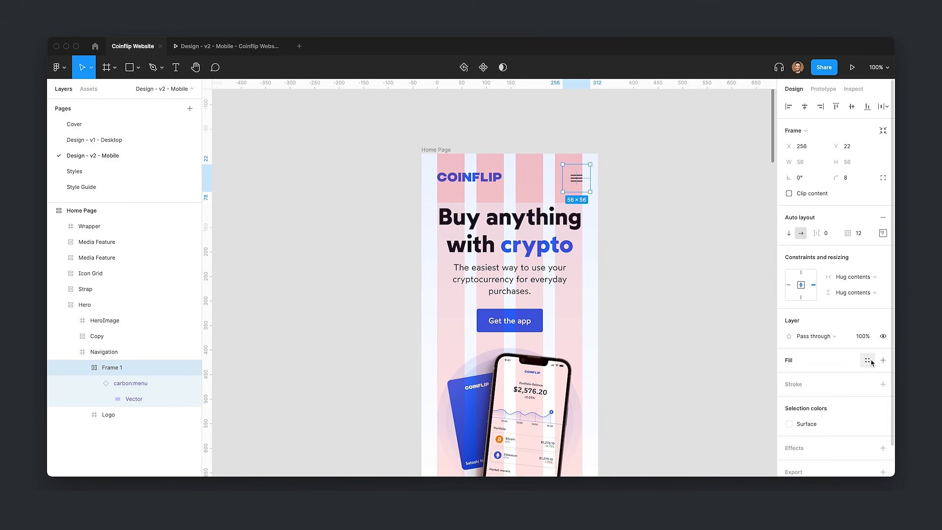
Step: Try the SurfaceDim colour style as the menu icon frame's fill and check it in the prototype preview
{"action": "left_click", "coordinate": [868, 360]}
{"action": "left_click", "coordinate": [820, 386]}
{"action": "left_click", "coordinate": [688, 282]}
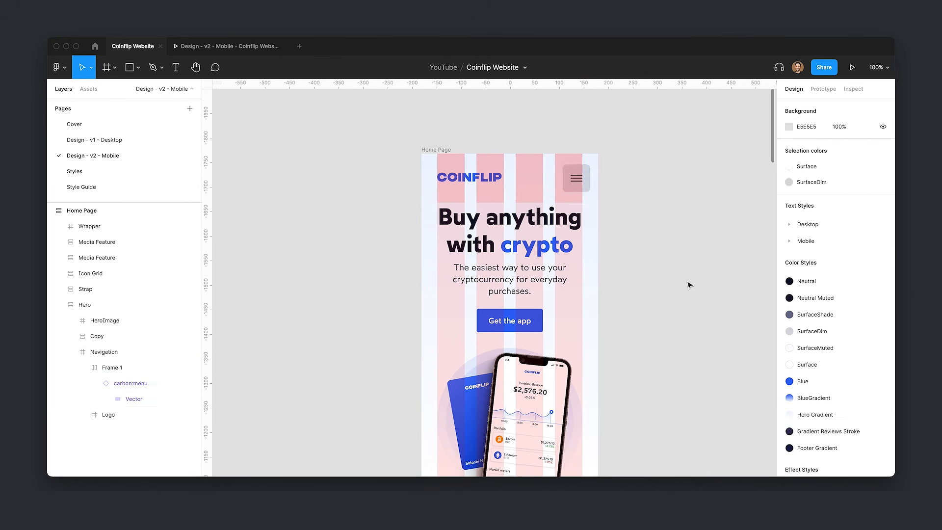
{"action": "key", "text": "ctrl+Tab"}
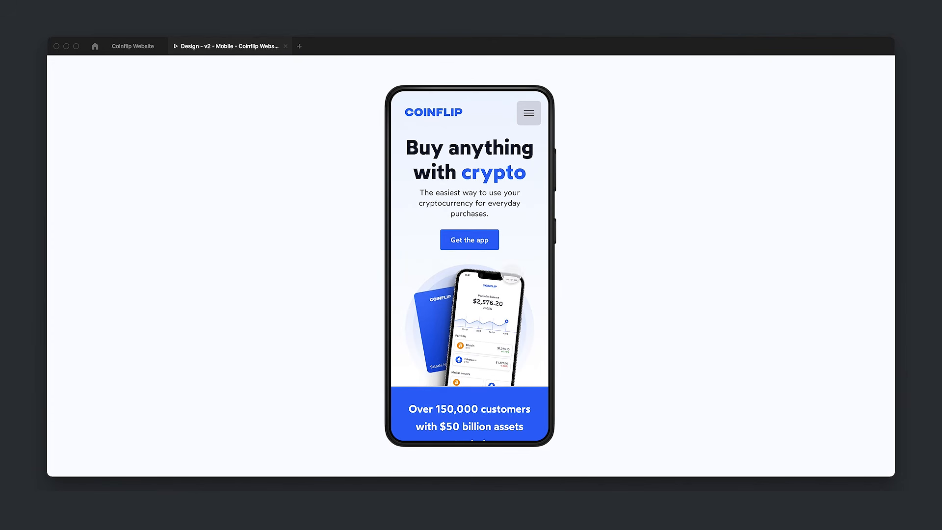
Step: Review the spacing of the page sections in the prototype preview, from the hero down to the reviews and back up
{"action": "key", "text": "ctrl+Tab"}
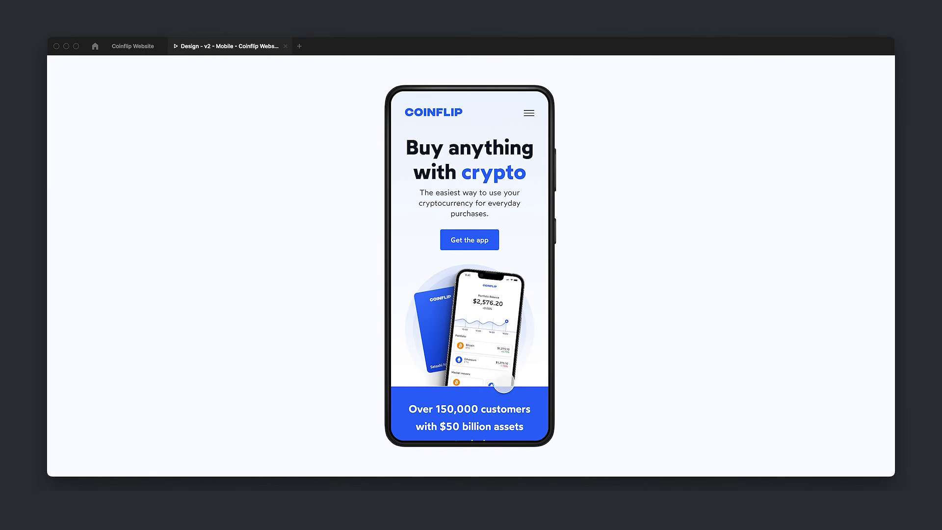
{"action": "scroll", "coordinate": [511, 379], "scroll_direction": "down", "scroll_amount": 3}
{"action": "scroll", "coordinate": [506, 374], "scroll_direction": "down", "scroll_amount": 6}
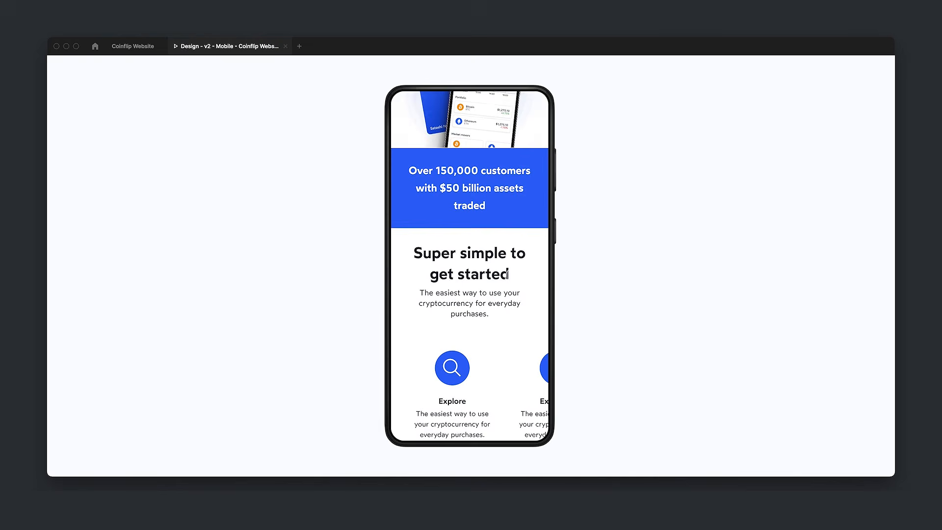
{"action": "scroll", "coordinate": [469, 266], "scroll_direction": "down", "scroll_amount": 7}
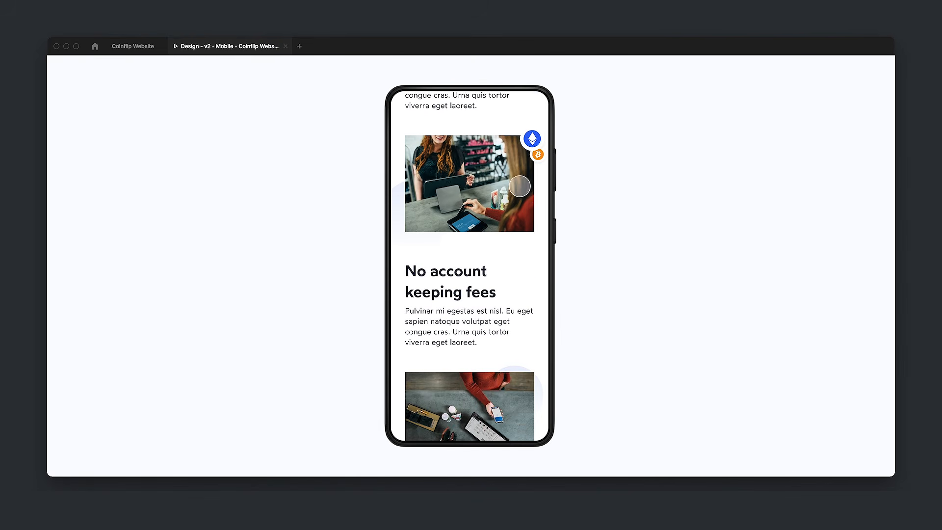
{"action": "scroll", "coordinate": [499, 248], "scroll_direction": "down", "scroll_amount": 6}
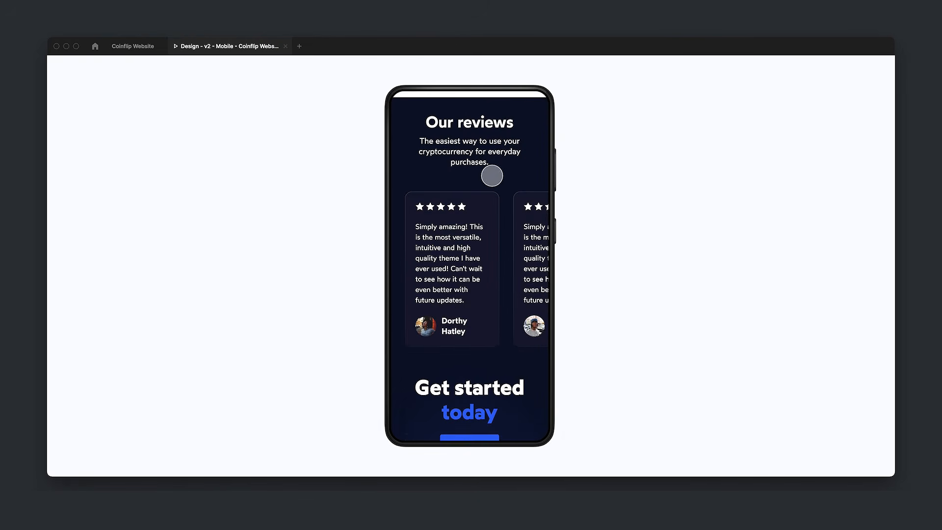
{"action": "scroll", "coordinate": [493, 160], "scroll_direction": "up", "scroll_amount": 11}
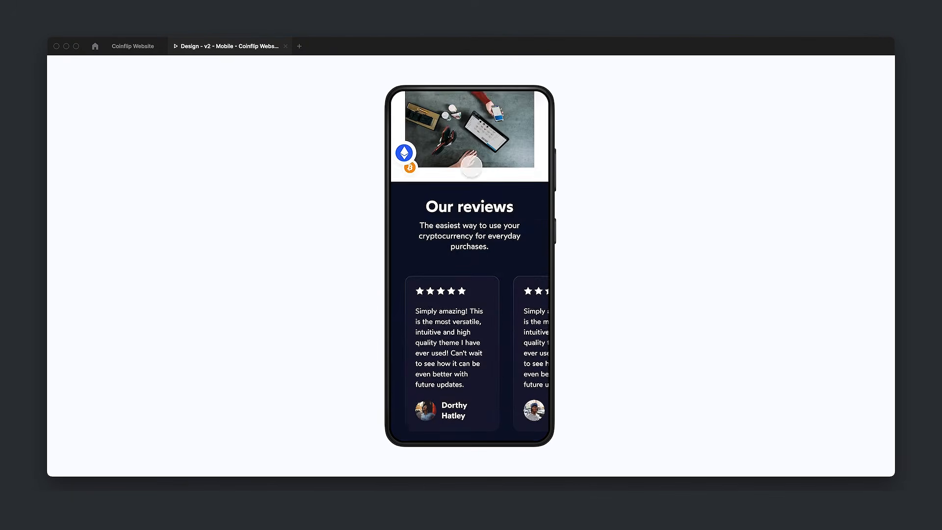
{"action": "scroll", "coordinate": [455, 220], "scroll_direction": "up", "scroll_amount": 5}
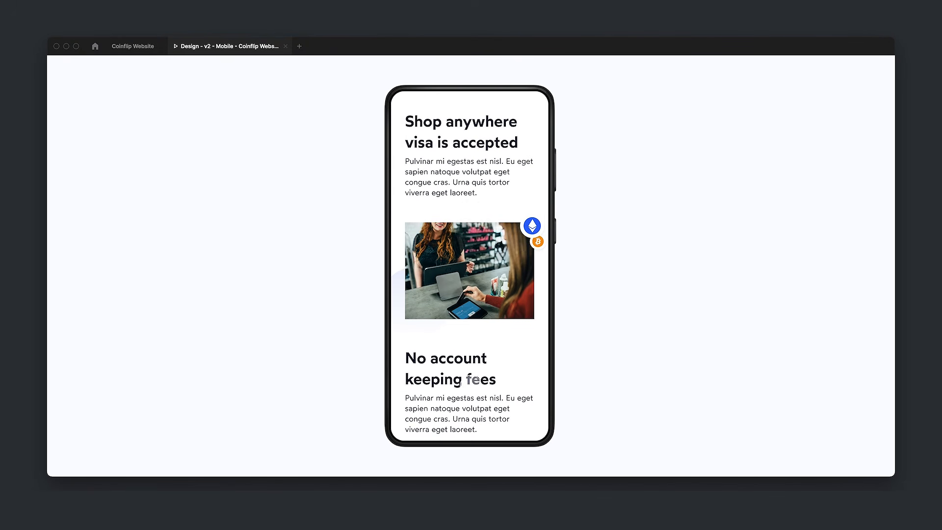
Step: Set the bottom padding of the "No account keeping fees" Media Feature frame to 48
{"action": "left_click", "coordinate": [133, 46]}
{"action": "scroll", "coordinate": [662, 206], "scroll_direction": "down", "scroll_amount": 10}
{"action": "scroll", "coordinate": [658, 216], "scroll_direction": "down", "scroll_amount": 3}
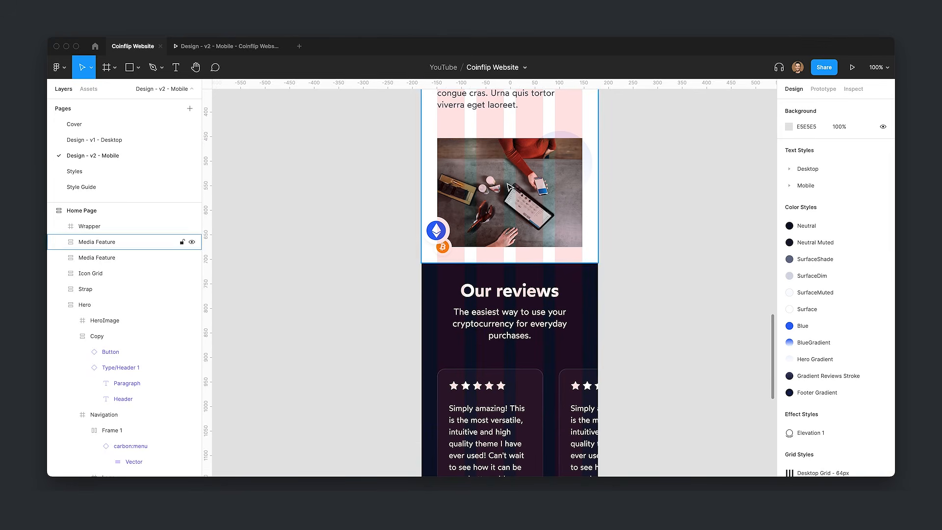
{"action": "left_click", "coordinate": [96, 242]}
{"action": "left_click", "coordinate": [882, 214]}
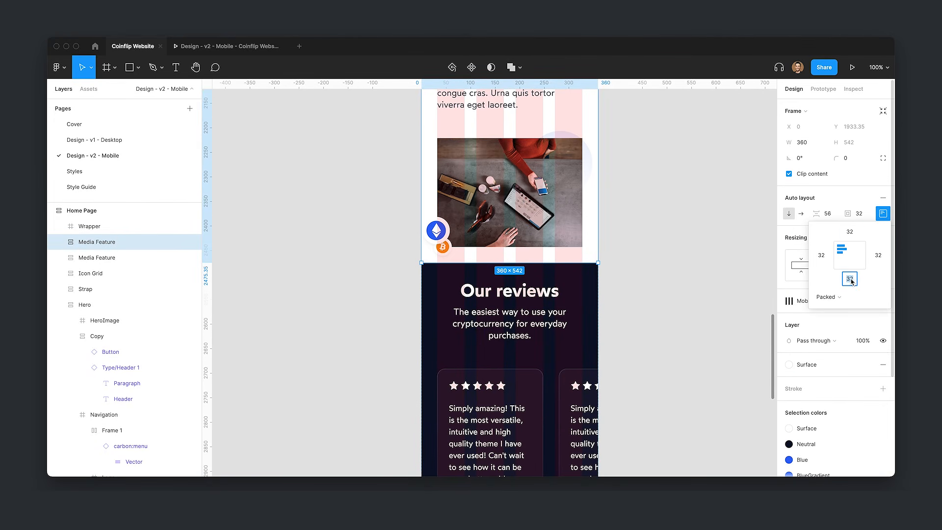
{"action": "type", "text": "48"}
{"action": "key", "text": "Return"}
Step: Check the new spacing in the prototype preview, test the review cards' horizontal scrolling, and look over the page from footer to hero
{"action": "left_click", "coordinate": [226, 46]}
{"action": "scroll", "coordinate": [502, 371], "scroll_direction": "down", "scroll_amount": 5}
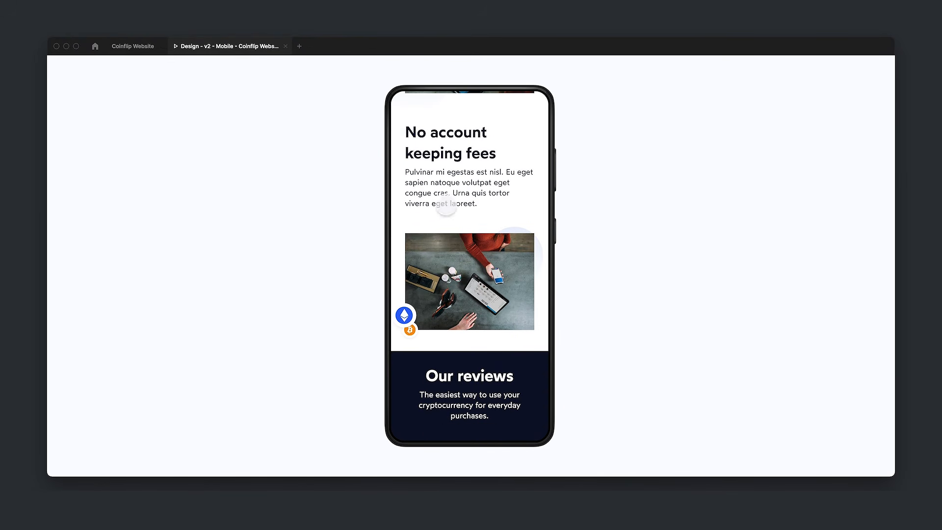
{"action": "scroll", "coordinate": [505, 322], "scroll_direction": "down", "scroll_amount": 5}
{"action": "scroll", "coordinate": [505, 322], "scroll_direction": "down", "scroll_amount": 2}
{"action": "left_click_drag", "start_coordinate": [496, 342], "coordinate": [393, 235]}
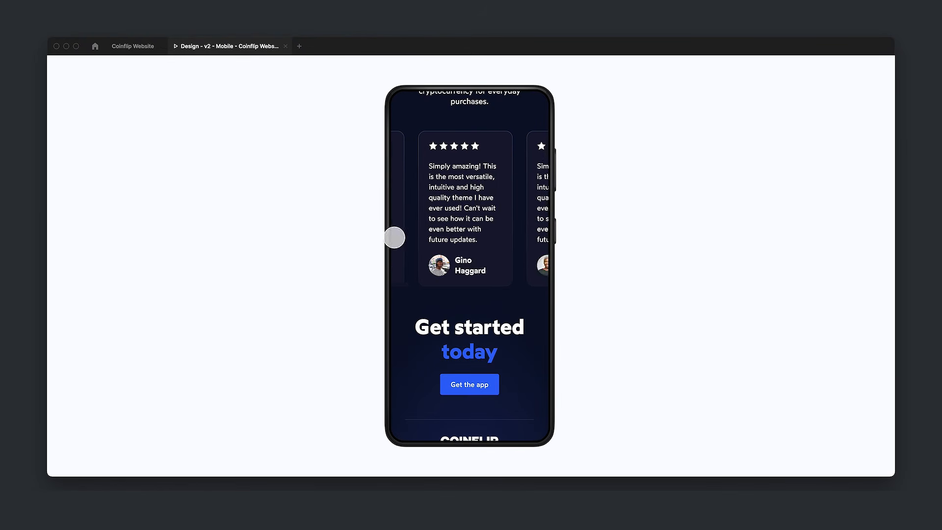
{"action": "scroll", "coordinate": [528, 275], "scroll_direction": "up", "scroll_amount": 2}
{"action": "left_click_drag", "start_coordinate": [528, 275], "coordinate": [307, 281]}
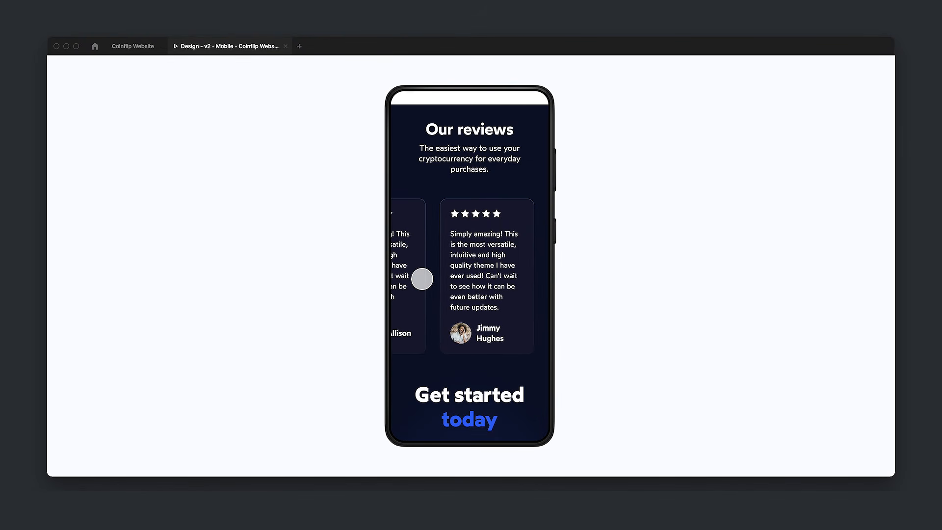
{"action": "left_click_drag", "start_coordinate": [420, 278], "coordinate": [622, 280]}
{"action": "scroll", "coordinate": [475, 274], "scroll_direction": "down", "scroll_amount": 3}
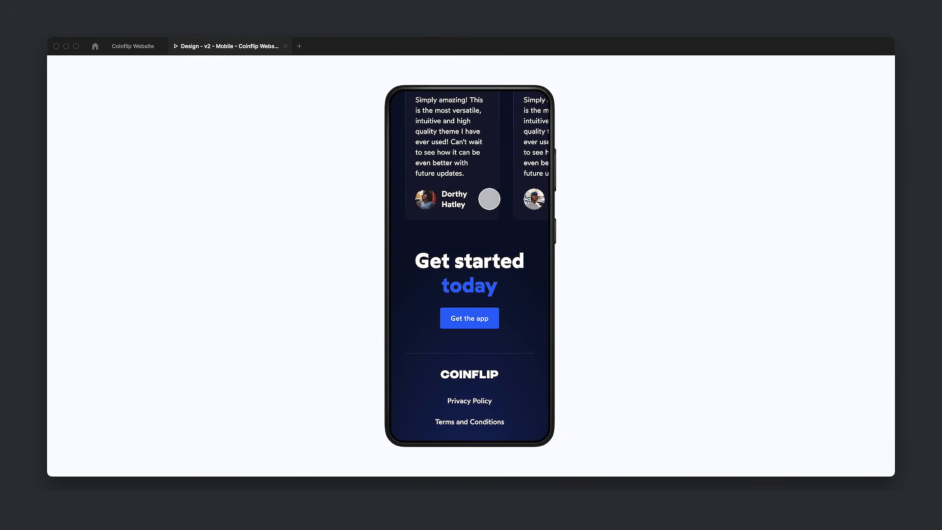
{"action": "scroll", "coordinate": [504, 335], "scroll_direction": "up", "scroll_amount": 4}
{"action": "scroll", "coordinate": [505, 335], "scroll_direction": "up", "scroll_amount": 6}
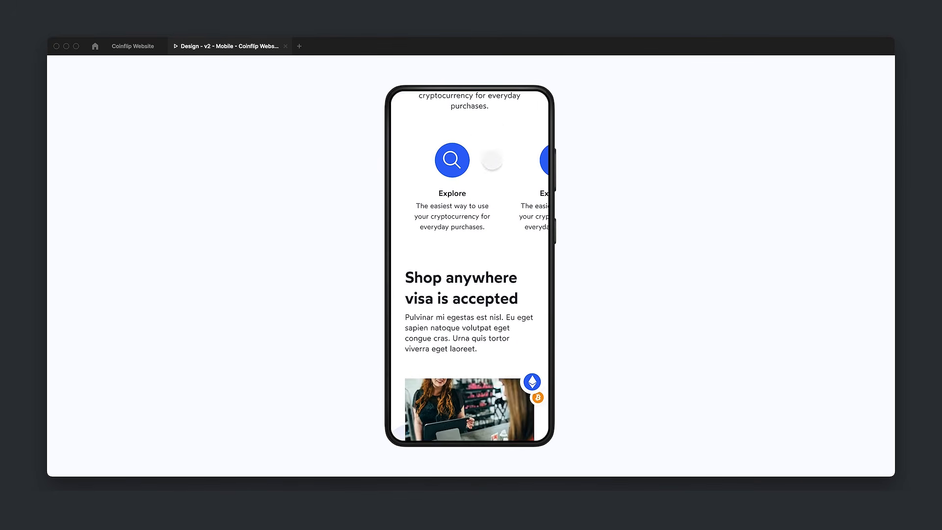
{"action": "left_click_drag", "start_coordinate": [510, 375], "coordinate": [626, 358]}
{"action": "scroll", "coordinate": [393, 358], "scroll_direction": "up", "scroll_amount": 1}
{"action": "scroll", "coordinate": [491, 189], "scroll_direction": "up", "scroll_amount": 10}
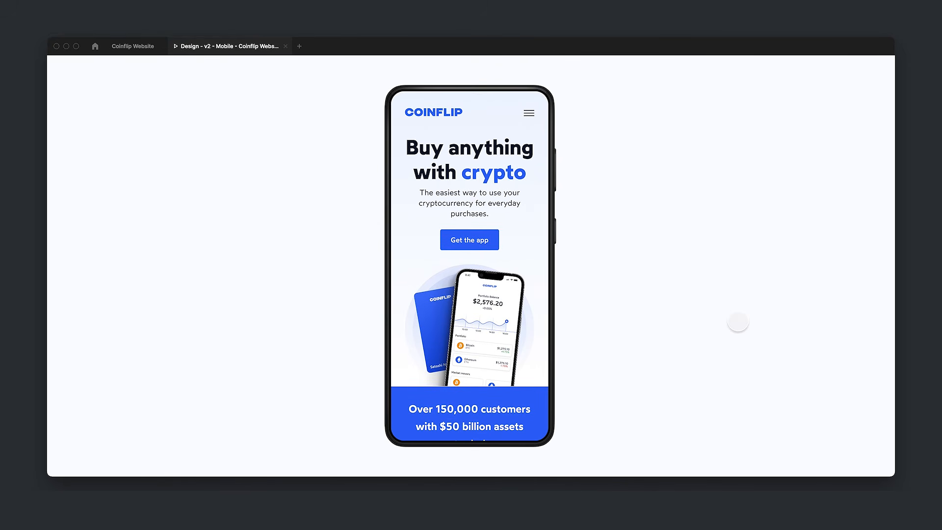
Step: Close the prototype preview and delete the existing Style Guide page
{"action": "left_click", "coordinate": [285, 47]}
{"action": "left_click", "coordinate": [186, 187]}
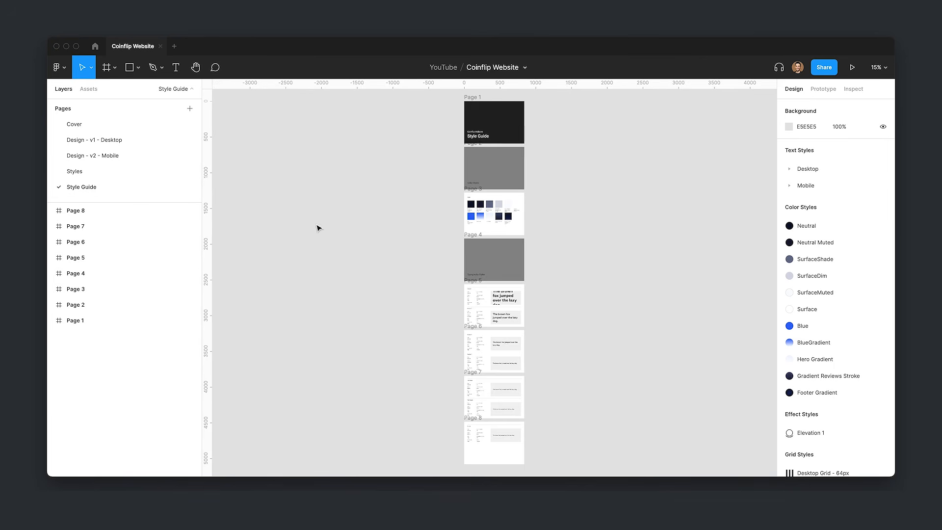
{"action": "right_click", "coordinate": [92, 187]}
{"action": "left_click", "coordinate": [129, 216]}
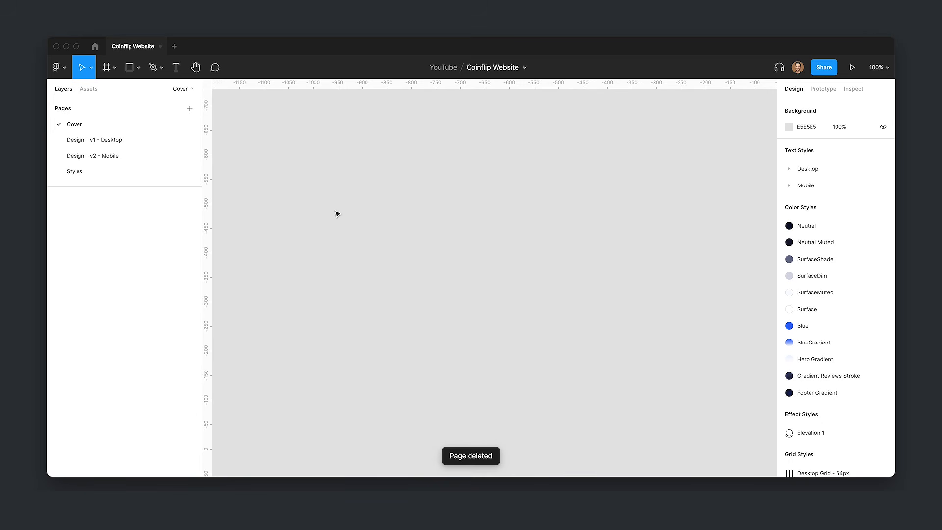
Step: Run the Automatic Style Guides plugin's Generate Style Guide command and open the new Style Guide page
{"action": "key", "text": "ctrl+slash"}
{"action": "type", "text": "automatic"}
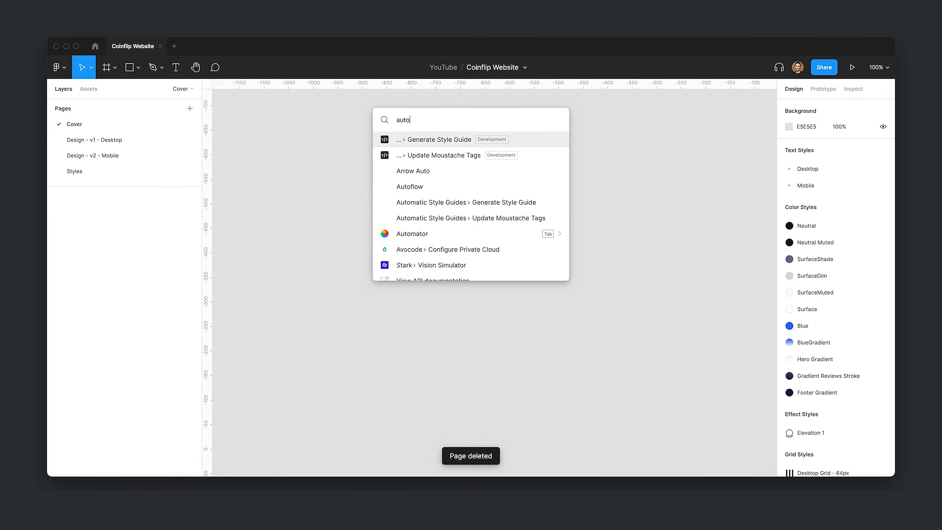
{"action": "key", "text": "Down"}
{"action": "key", "text": "Down"}
{"action": "key", "text": "Return"}
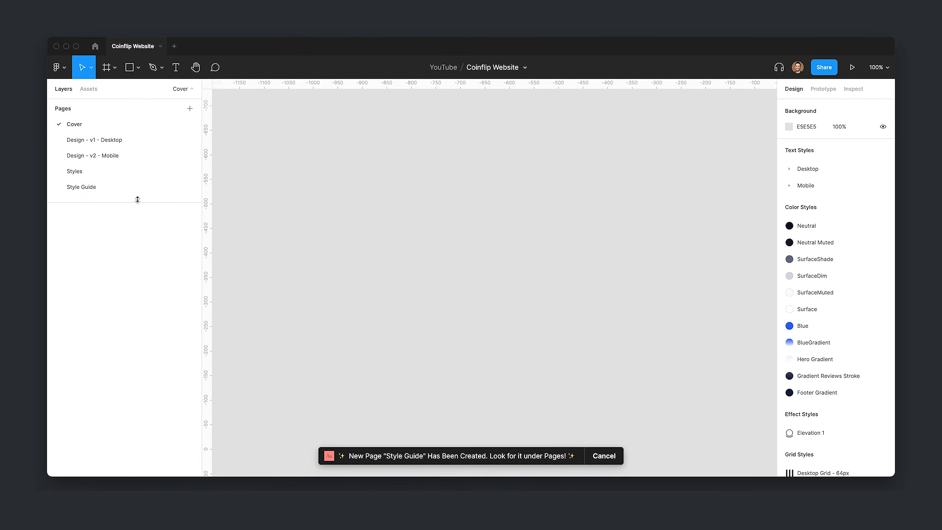
{"action": "left_click", "coordinate": [126, 190]}
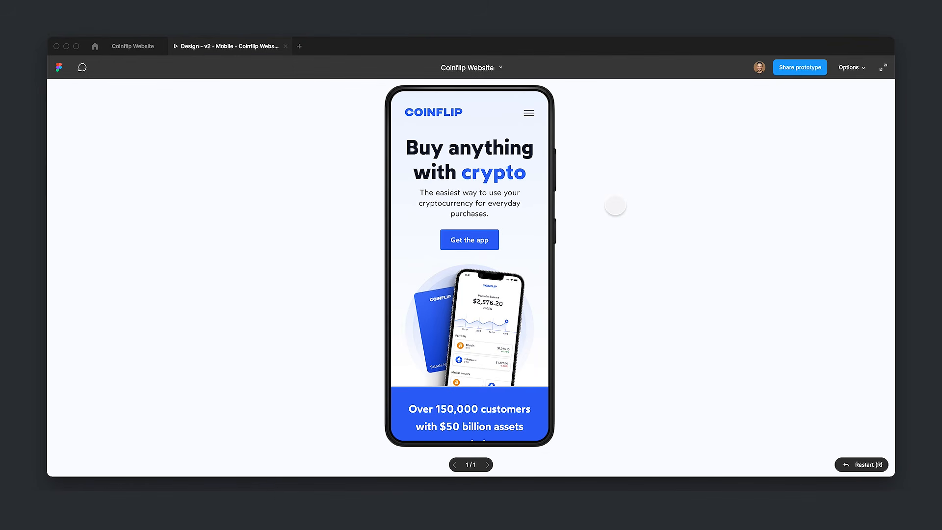
Step: Share the prototype with anyone with the link as "can view prototypes only" and disallow viewers from copying, sharing and exporting from the file
{"action": "left_click", "coordinate": [800, 69]}
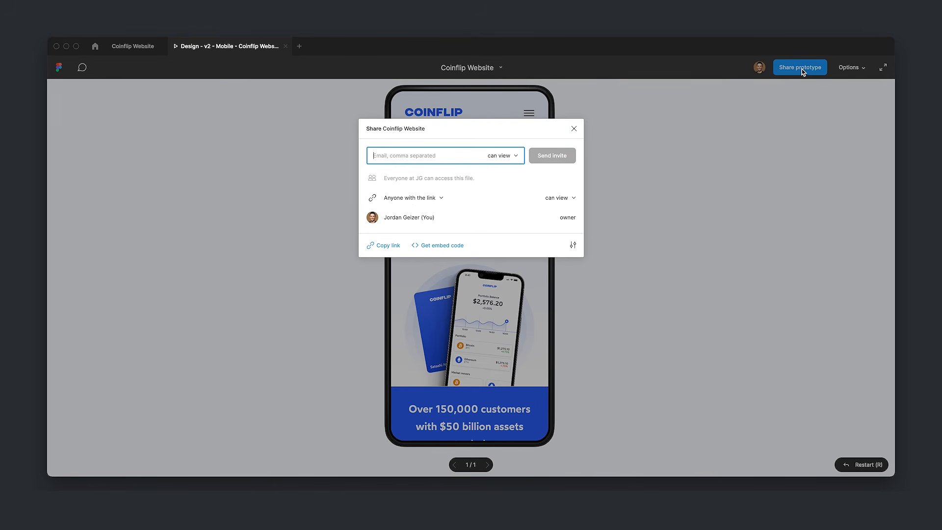
{"action": "left_click", "coordinate": [410, 198]}
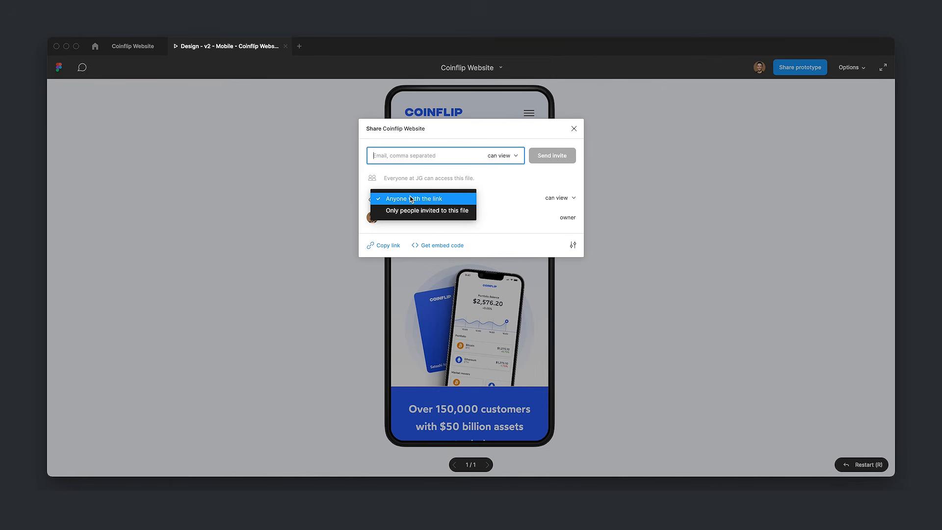
{"action": "left_click", "coordinate": [411, 199]}
{"action": "left_click", "coordinate": [555, 199]}
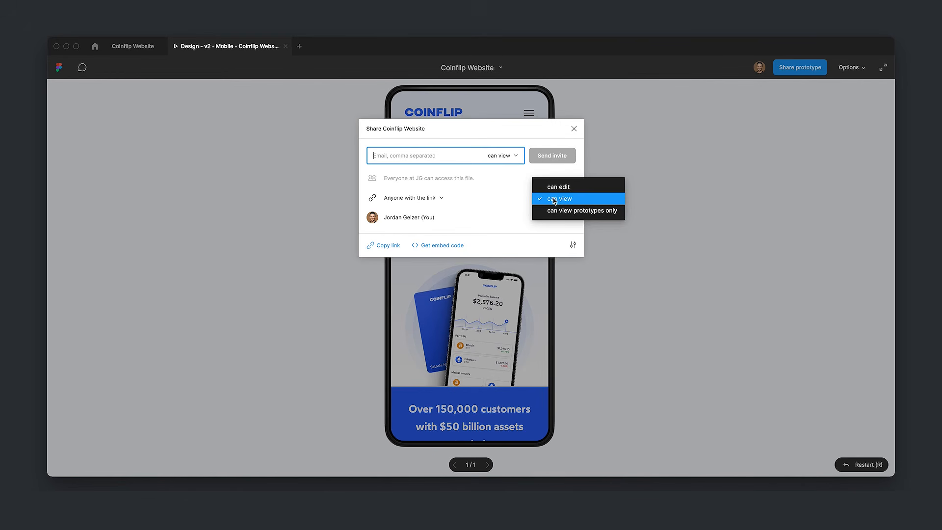
{"action": "left_click", "coordinate": [557, 210]}
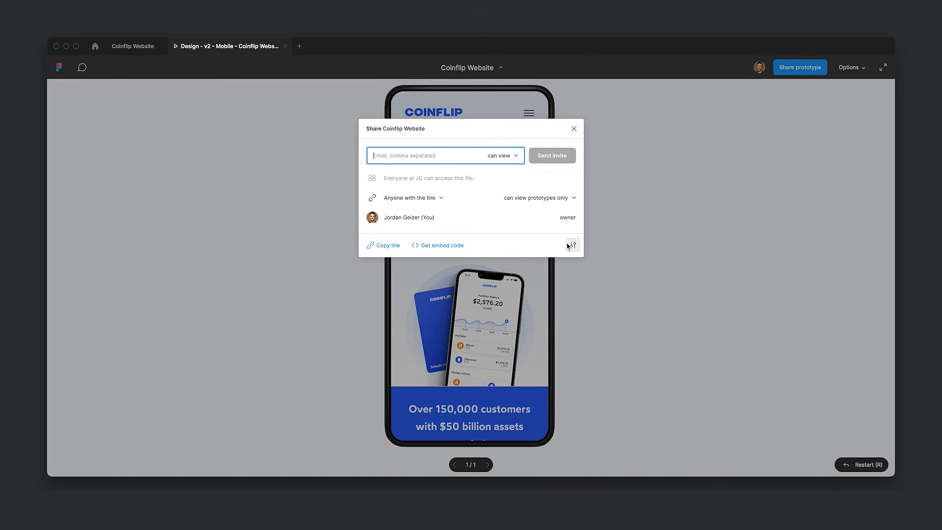
{"action": "left_click", "coordinate": [572, 245]}
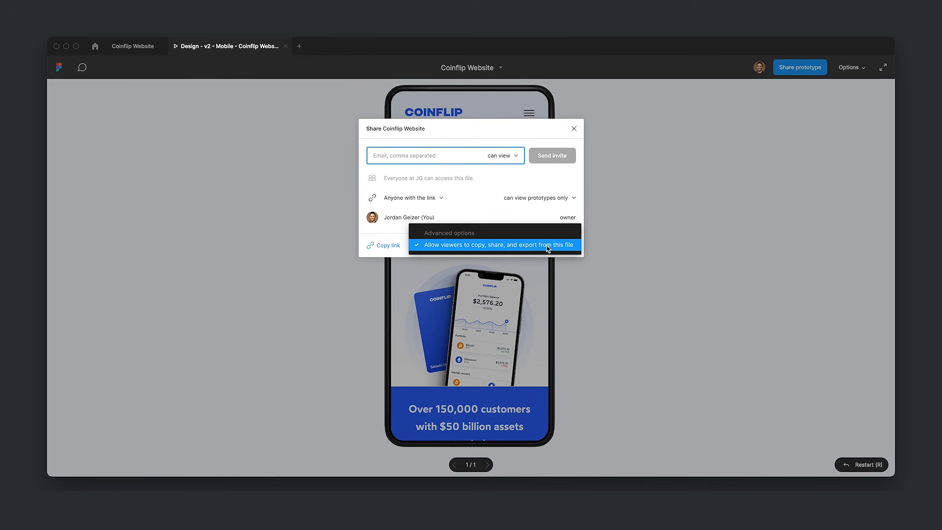
{"action": "left_click", "coordinate": [440, 247]}
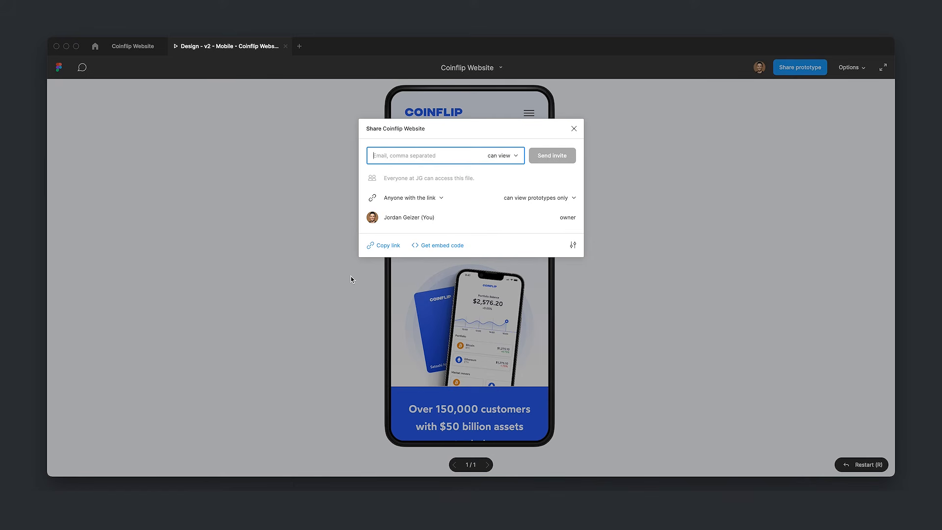
Step: Switch the link permission to "can view", inspect the advanced options, and return the permission to "can view prototypes only"
{"action": "left_click", "coordinate": [538, 202]}
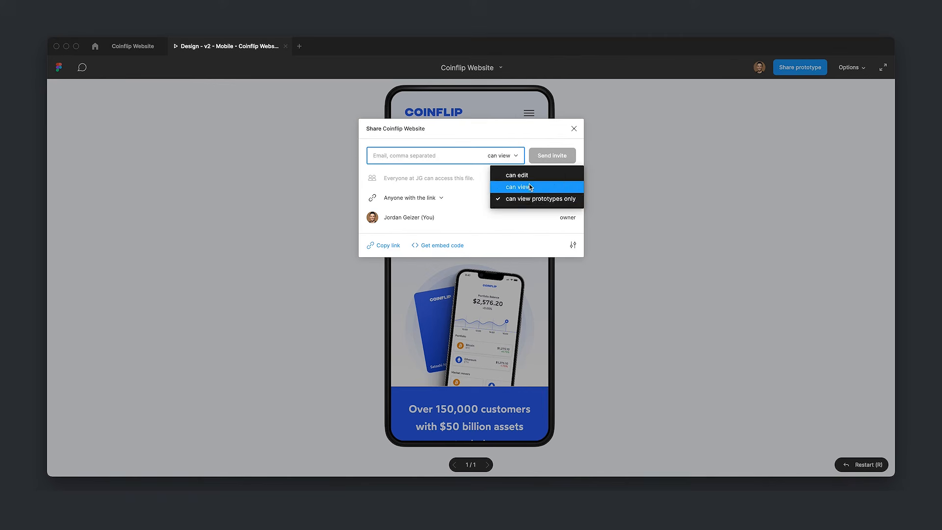
{"action": "left_click", "coordinate": [530, 186]}
{"action": "left_click", "coordinate": [572, 244]}
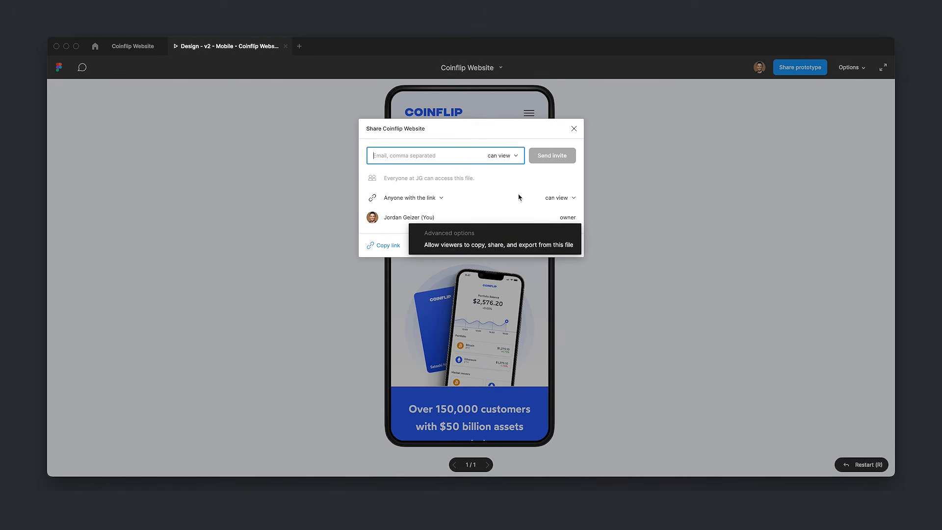
{"action": "left_click", "coordinate": [554, 198]}
{"action": "left_click", "coordinate": [559, 197]}
{"action": "left_click", "coordinate": [561, 210]}
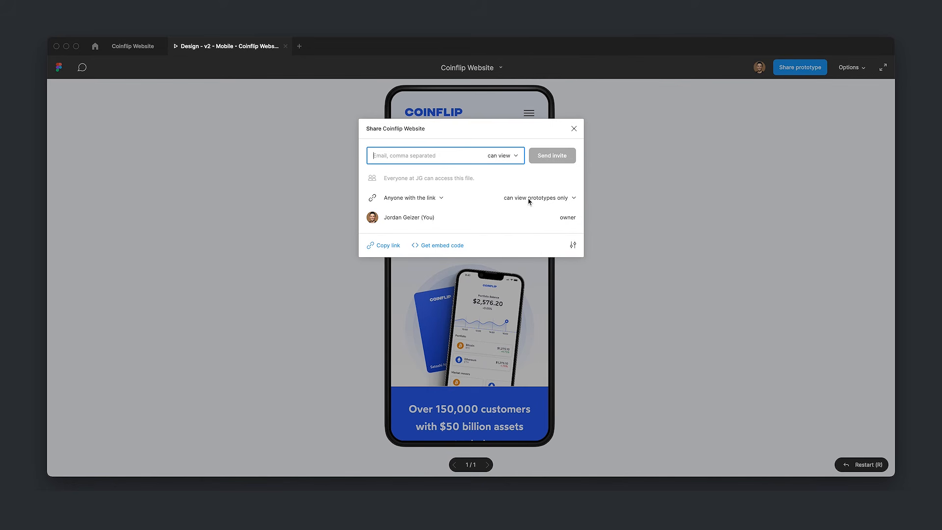
Step: Review the advanced sharing options of the mobile prototype, copy its share link, and close the prototype preview
{"action": "left_click", "coordinate": [631, 224]}
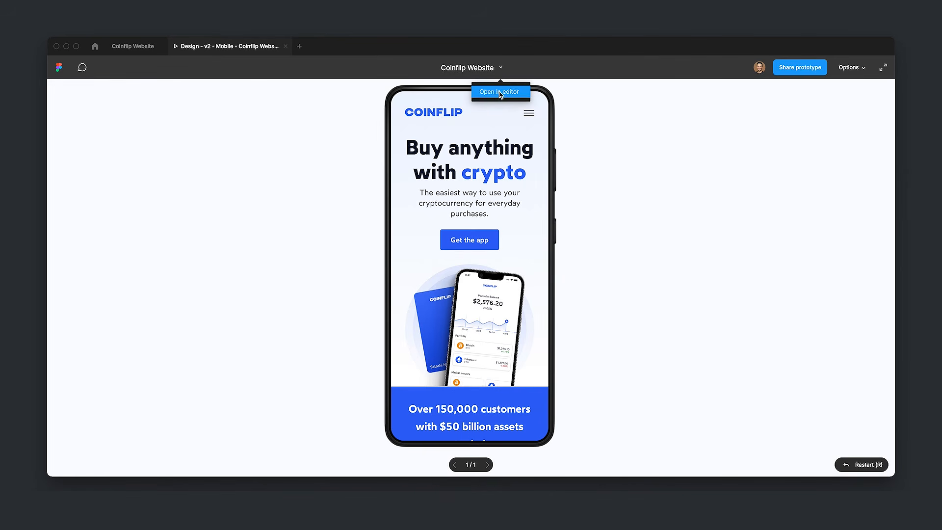
{"action": "left_click", "coordinate": [794, 68]}
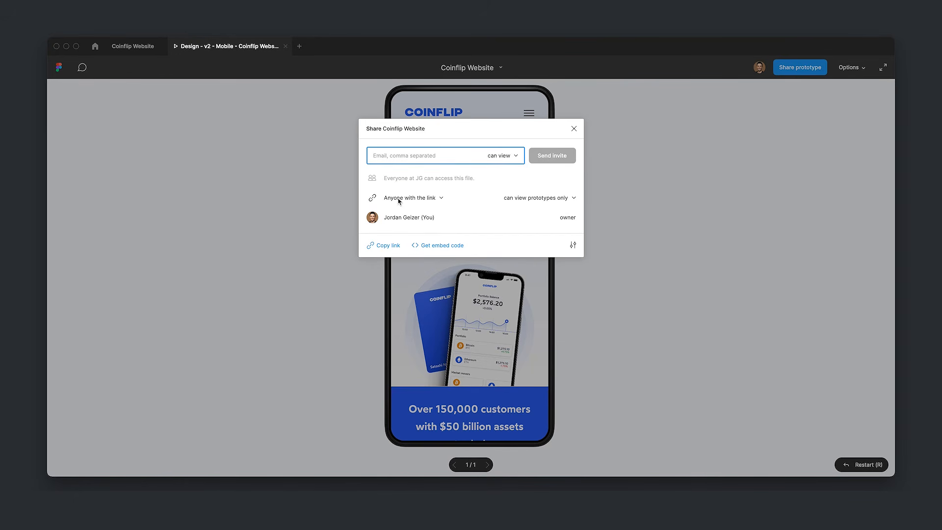
{"action": "left_click", "coordinate": [572, 245]}
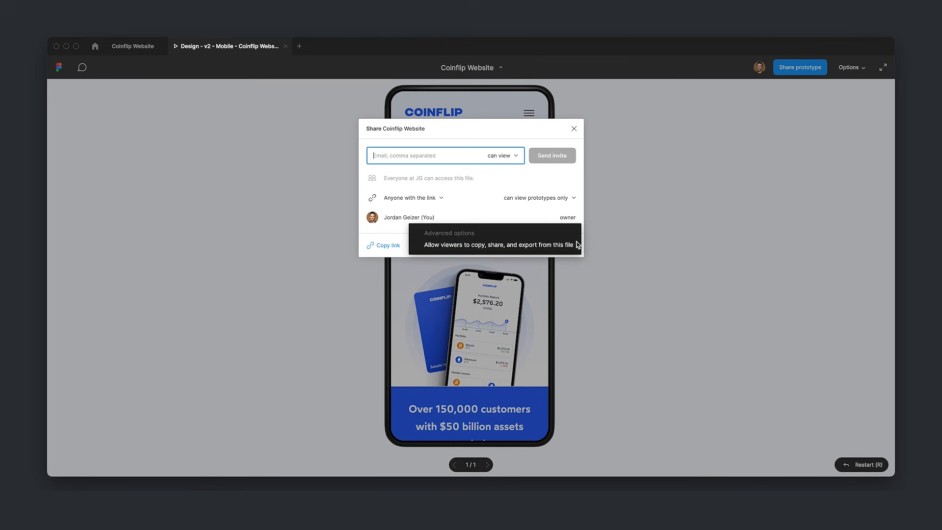
{"action": "left_click", "coordinate": [553, 245]}
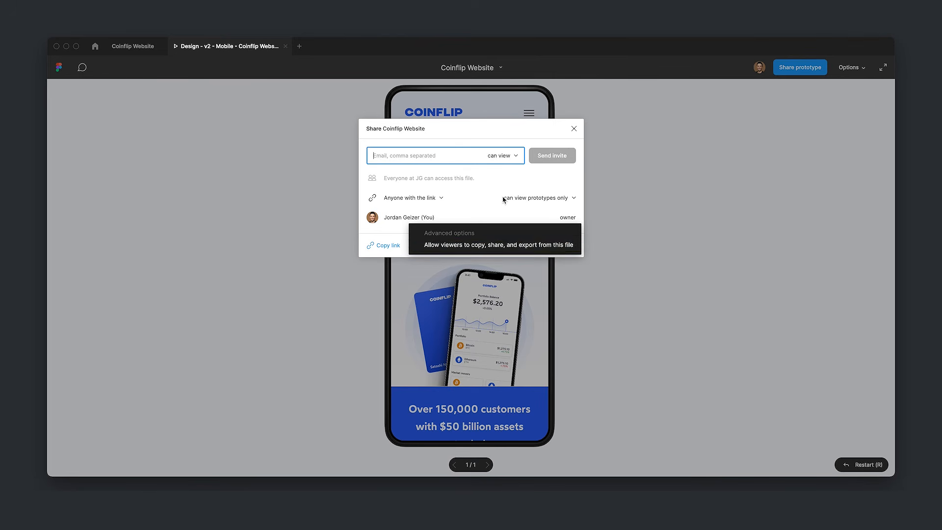
{"action": "left_click", "coordinate": [381, 248]}
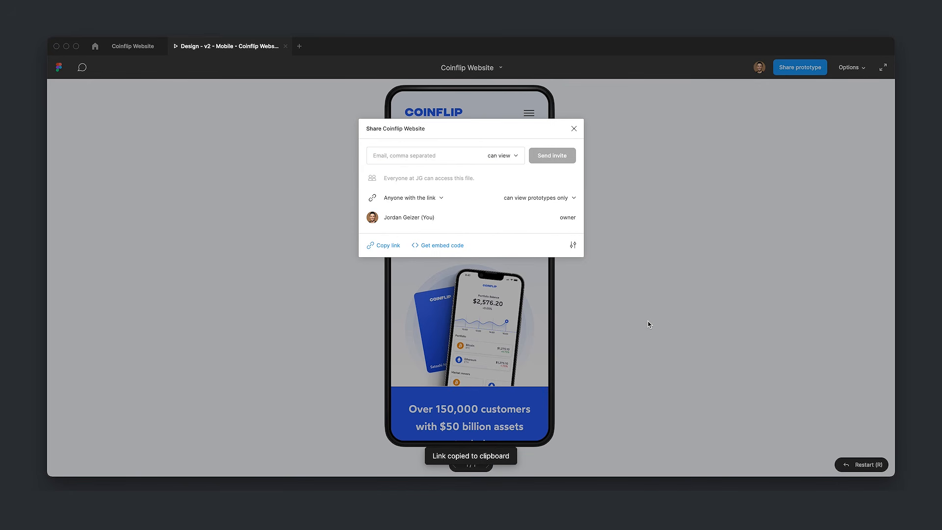
{"action": "left_click", "coordinate": [648, 320]}
{"action": "left_click", "coordinate": [285, 46]}
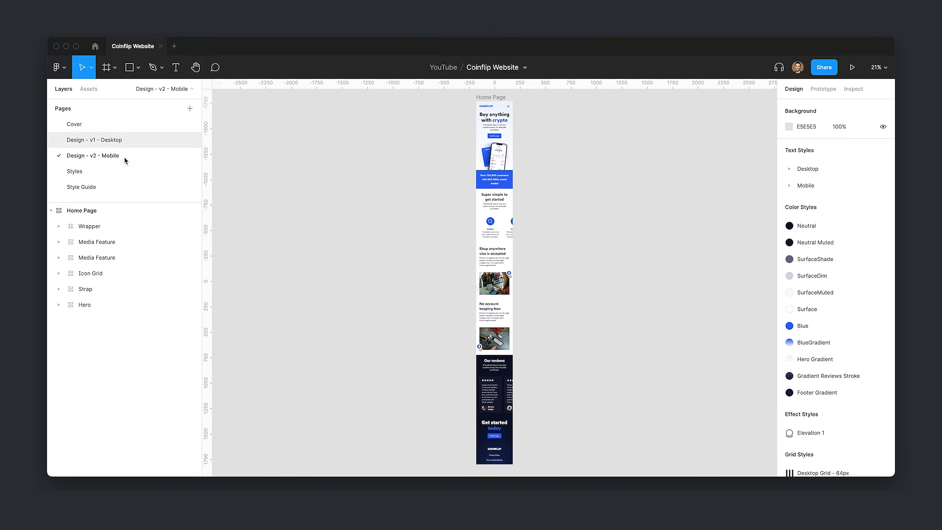
Step: Present the Design - v1 - Desktop page as a prototype and open its sharing settings
{"action": "left_click", "coordinate": [123, 145]}
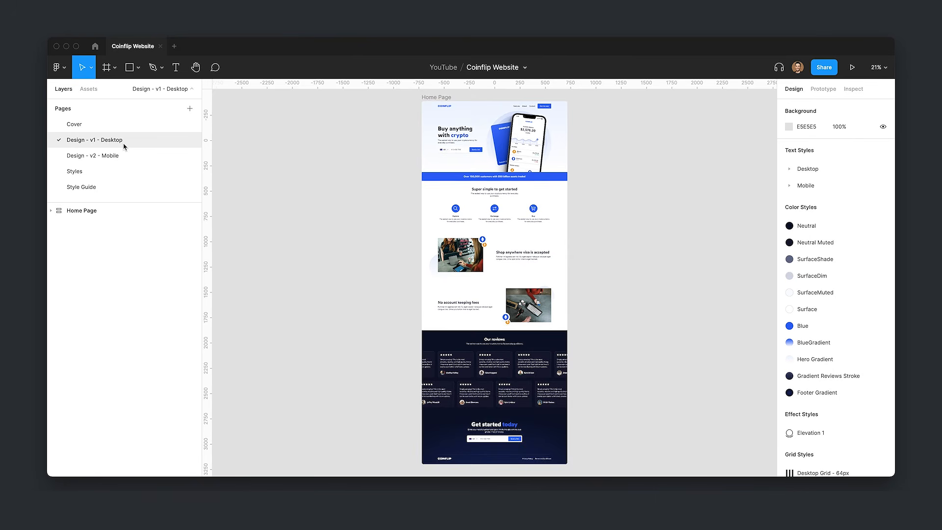
{"action": "left_click", "coordinate": [851, 66]}
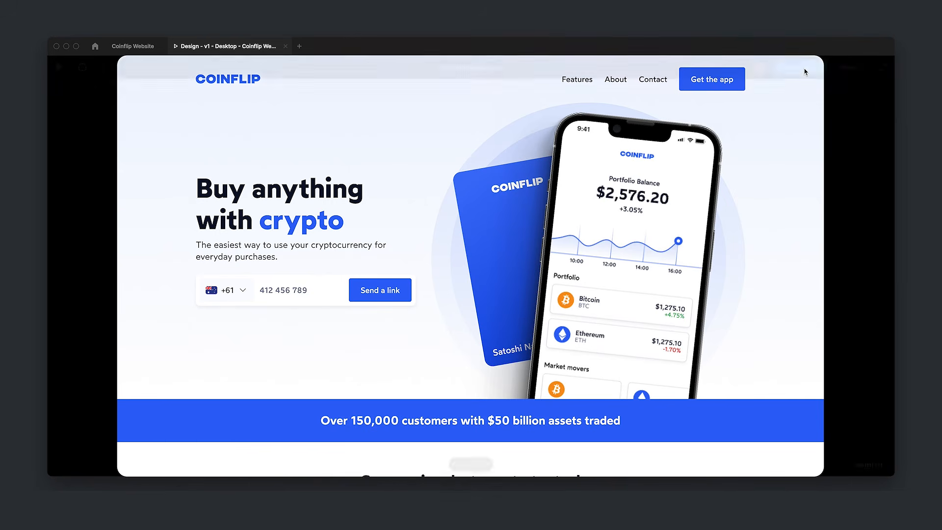
{"action": "left_click", "coordinate": [800, 67]}
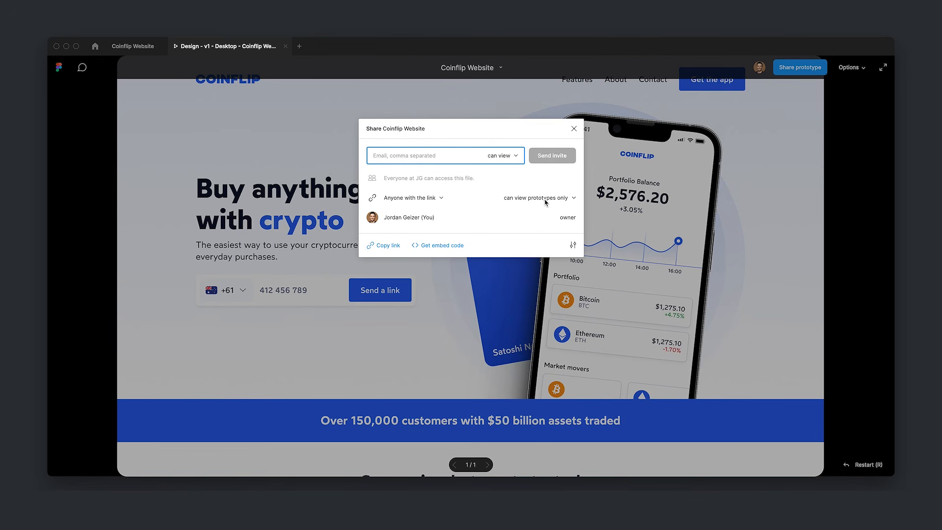
Step: Check the desktop prototype's advanced sharing options, copy its share link, and close the prototype preview
{"action": "left_click", "coordinate": [572, 244]}
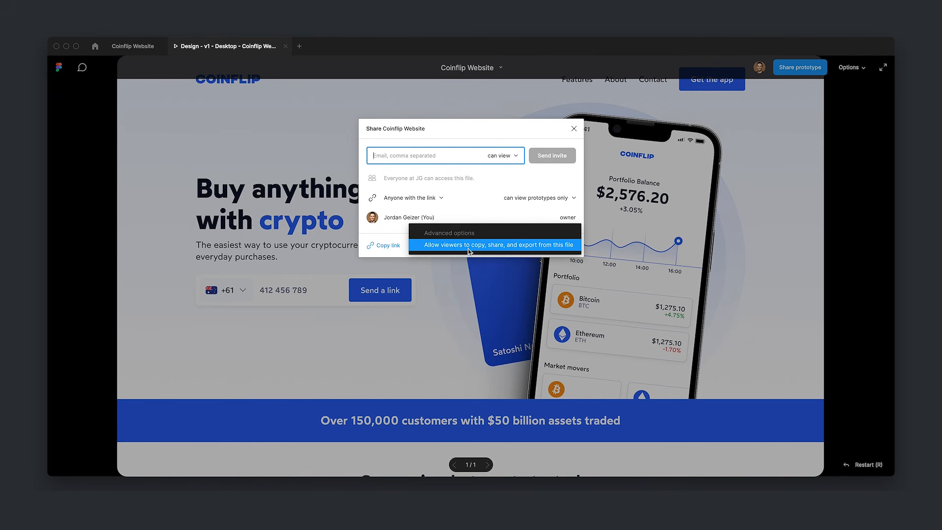
{"action": "left_click", "coordinate": [510, 197]}
{"action": "left_click", "coordinate": [455, 215]}
{"action": "left_click", "coordinate": [370, 246]}
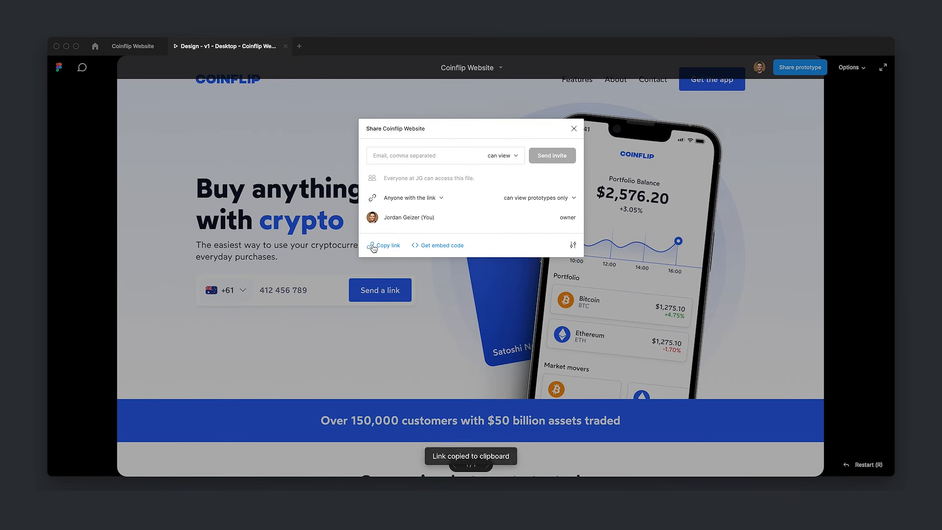
{"action": "left_click", "coordinate": [526, 348]}
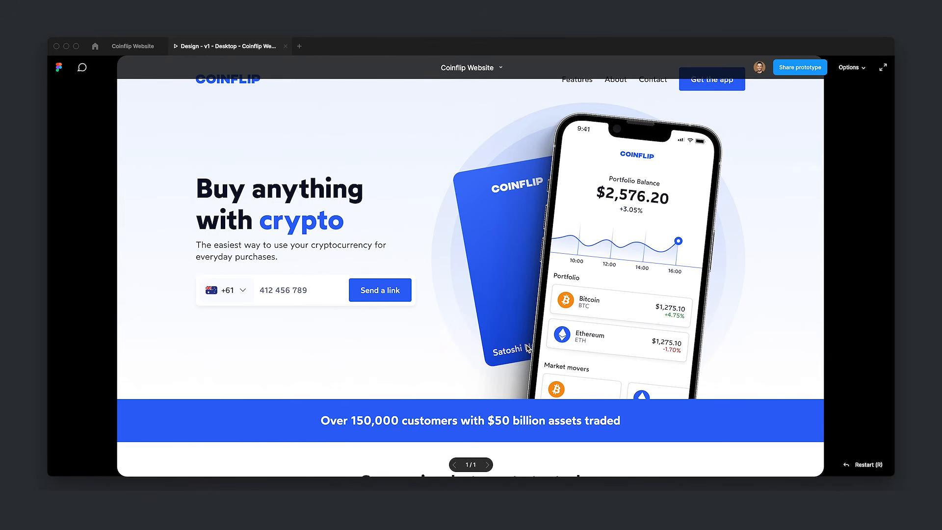
{"action": "left_click", "coordinate": [286, 47]}
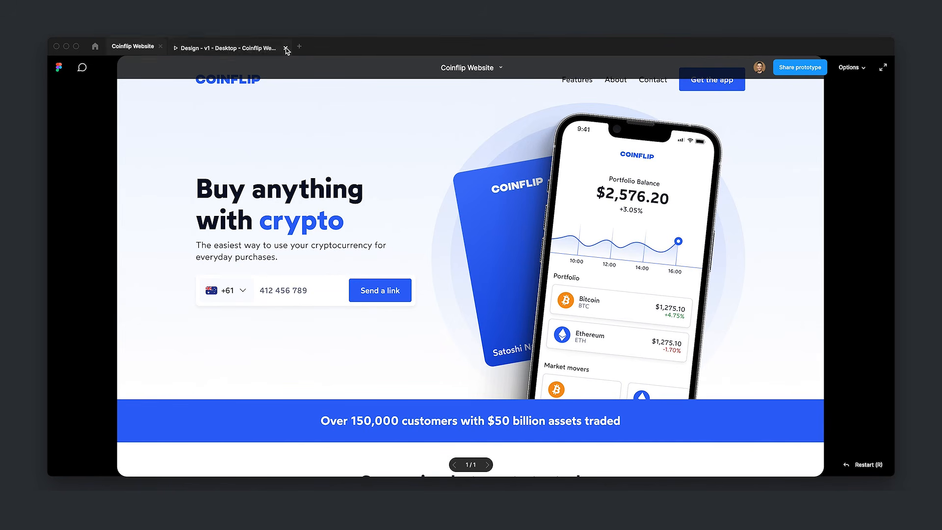